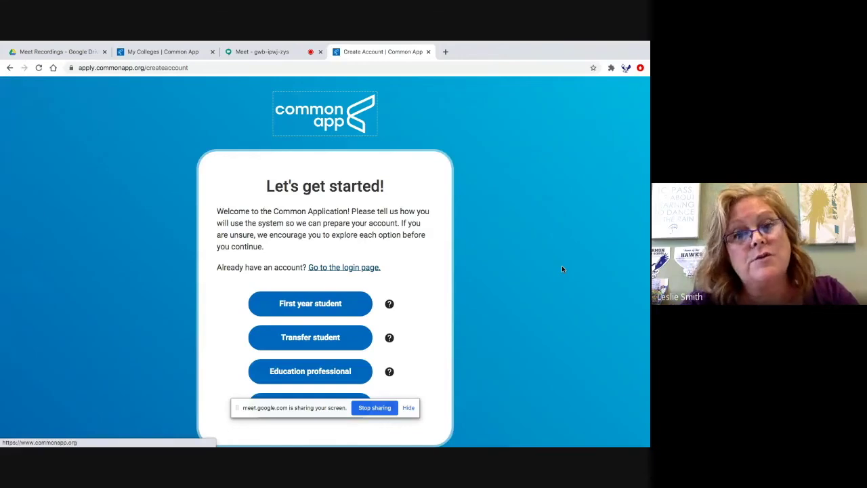
- Start a new account as a first-year student from the Let's get started page
scroll(561, 269, "down", 2)
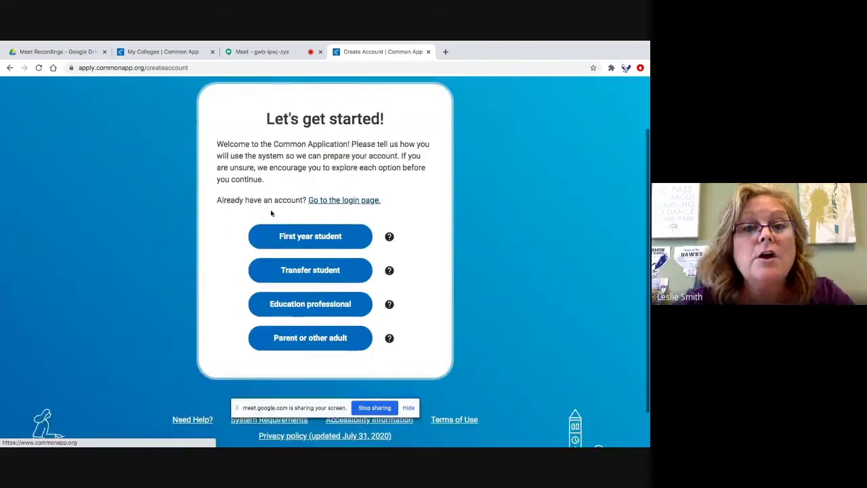
left_click(310, 234)
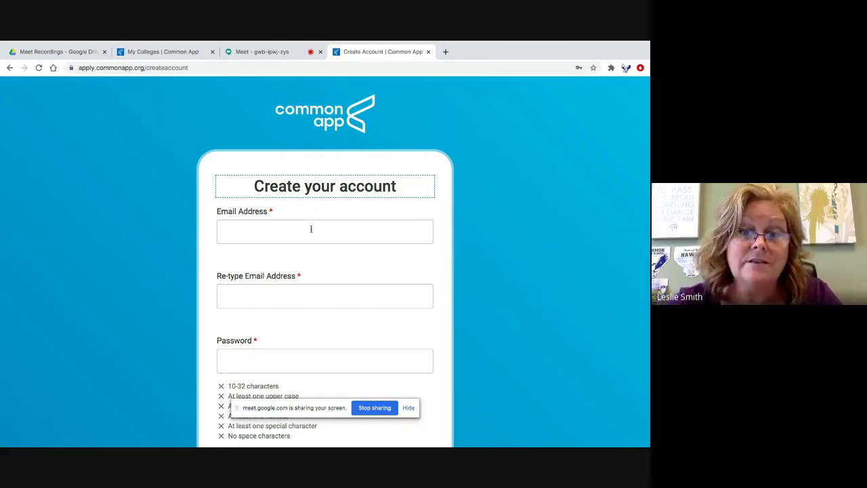
- Scroll through the Create your account form to review its email and password fields
scroll(311, 229, "down", 2)
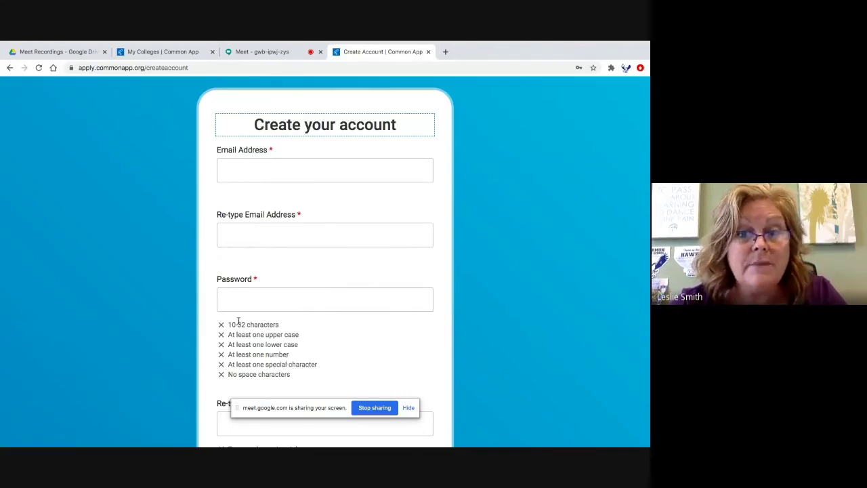
scroll(306, 367, "down", 10)
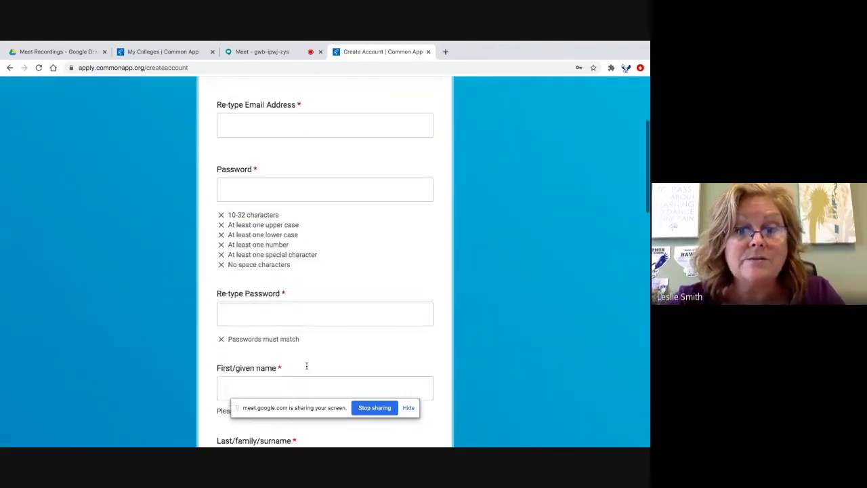
scroll(306, 368, "down", 1)
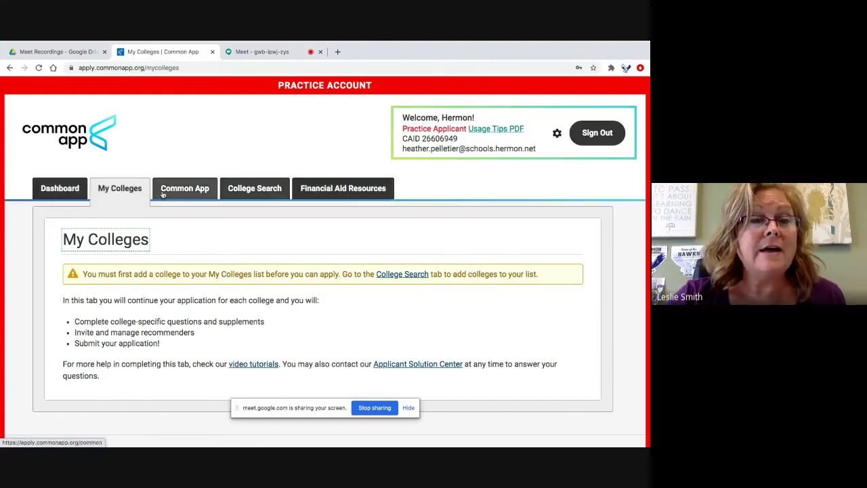
- Visit the Dashboard, My Colleges and Common App profile pages, then return to My Colleges
left_click(49, 188)
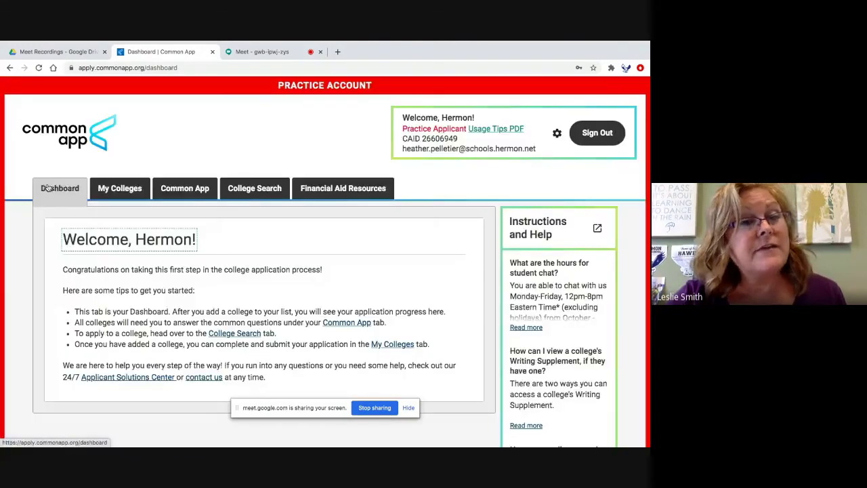
left_click(125, 190)
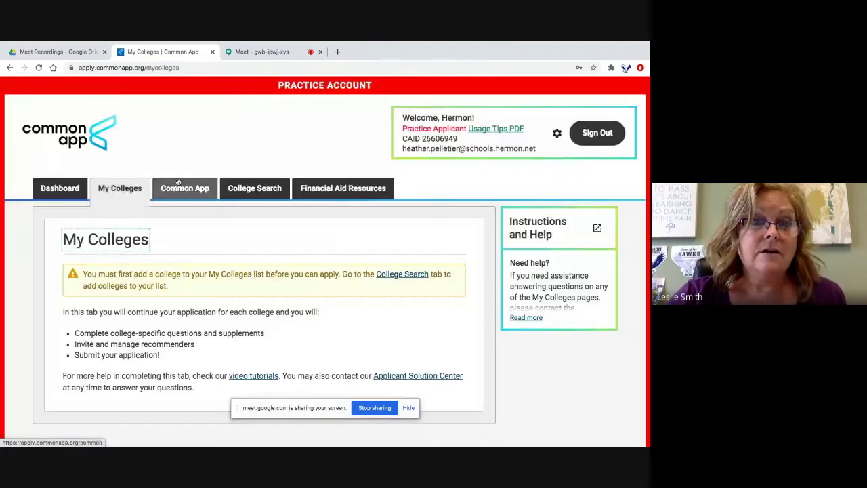
left_click(177, 182)
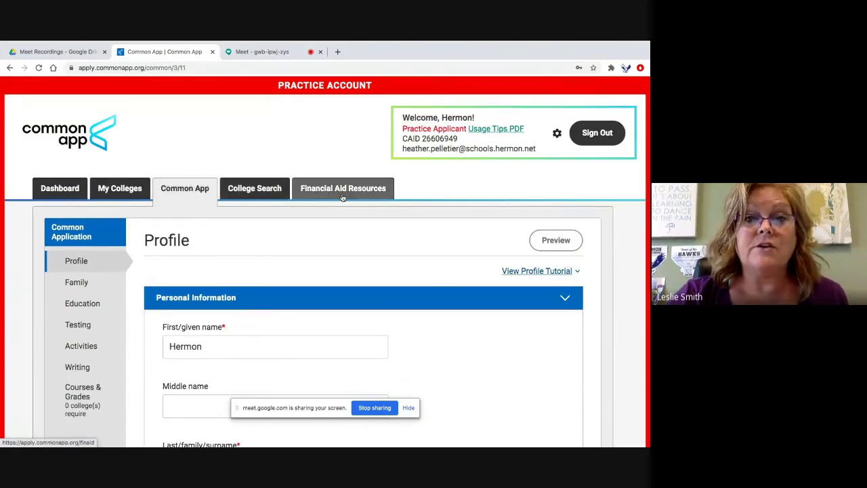
left_click(116, 192)
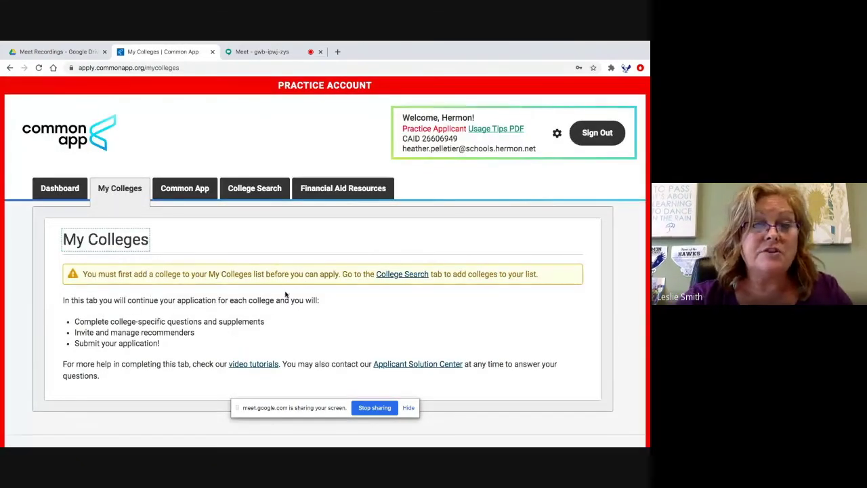
- Go to College Search and place the cursor in the College or City Name box
left_click(418, 278)
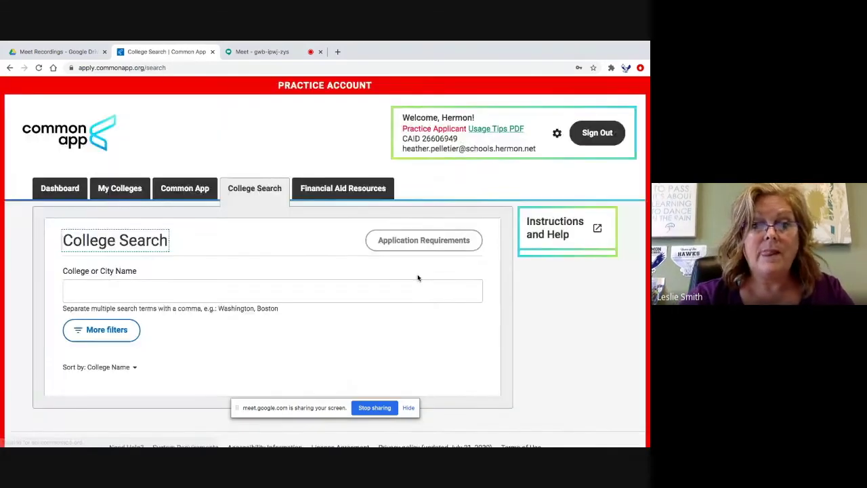
scroll(417, 278, "down", 1)
left_click(174, 228)
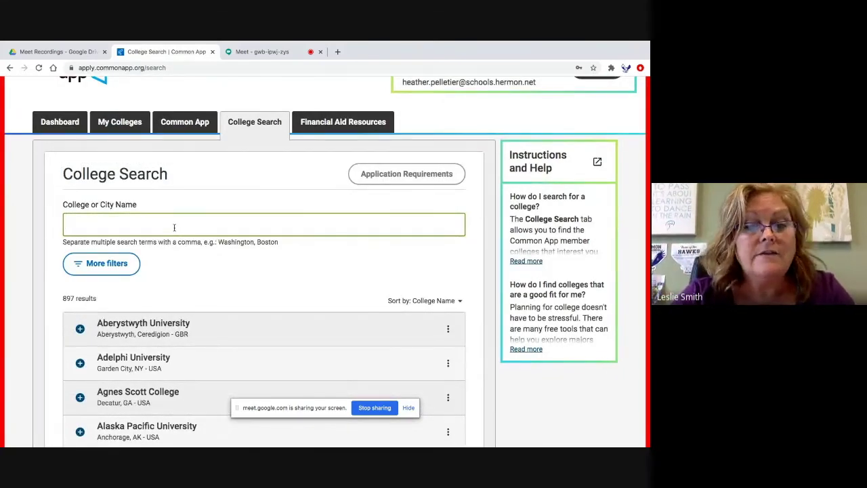
- Search colleges for 'Maine' and browse the results
type("ne")
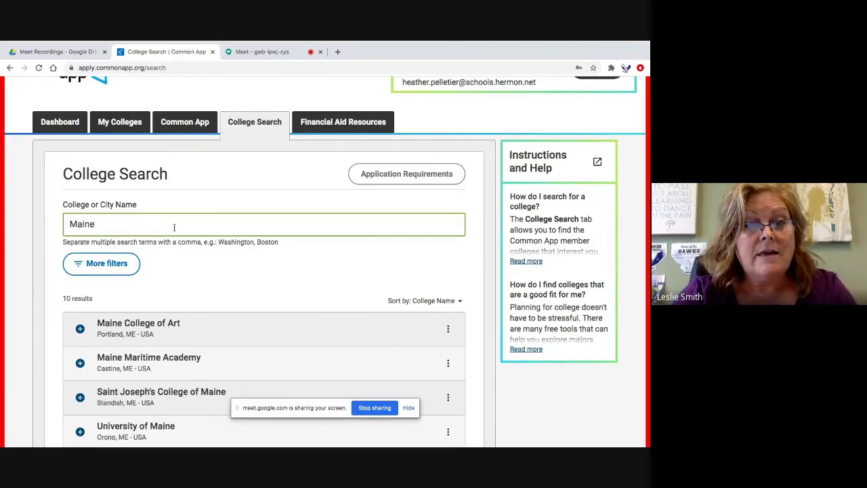
scroll(316, 258, "down", 3)
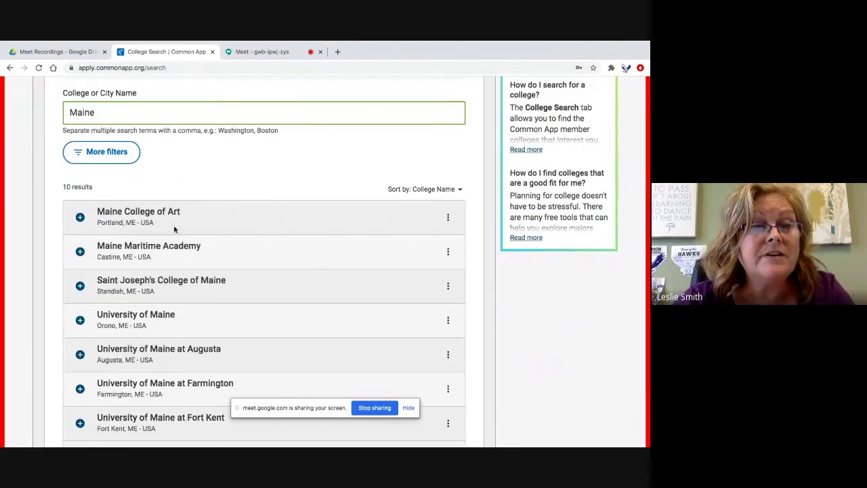
scroll(154, 422, "down", 1)
scroll(154, 422, "up", 1)
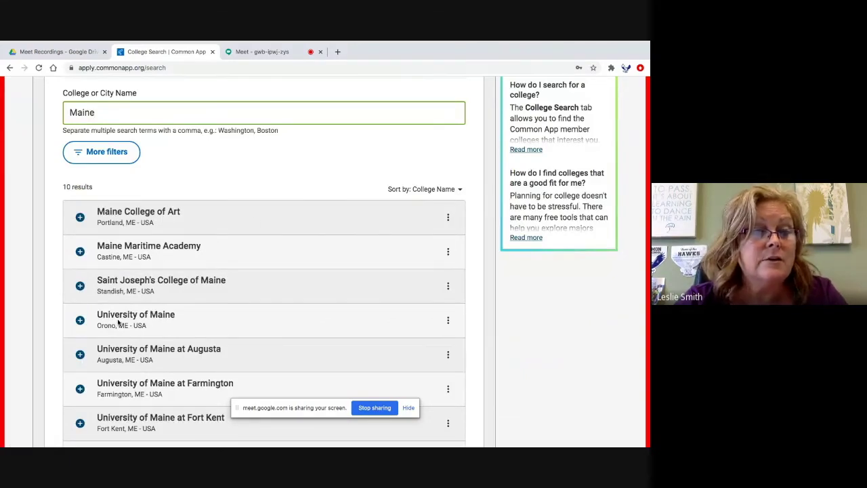
- Add University of Maine, Maine Maritime Academy and University of Southern Maine, then view My Colleges
left_click(80, 320)
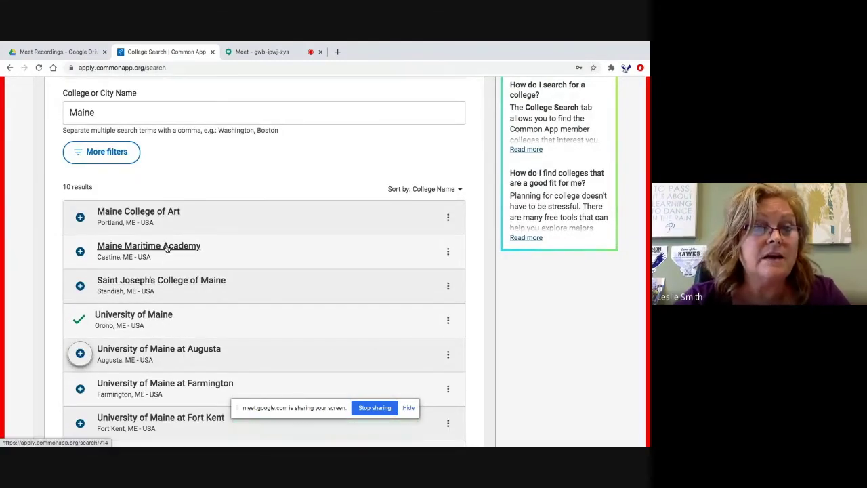
left_click(80, 251)
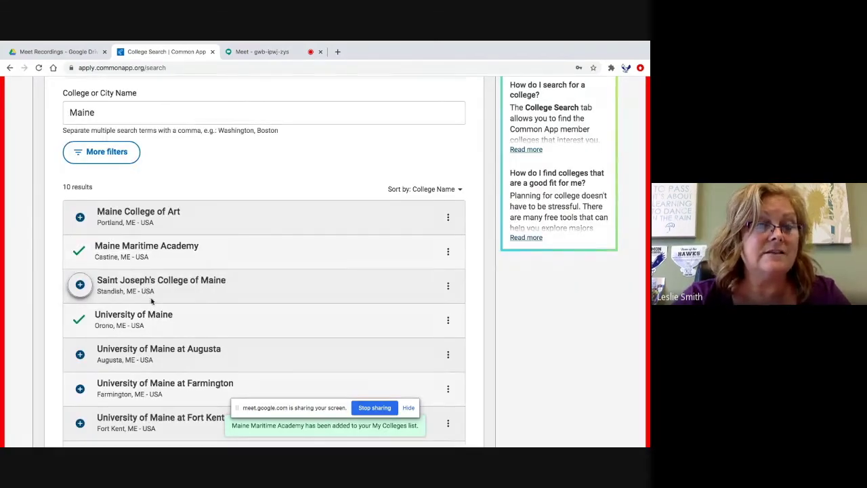
scroll(151, 302, "down", 1)
scroll(151, 302, "down", 3)
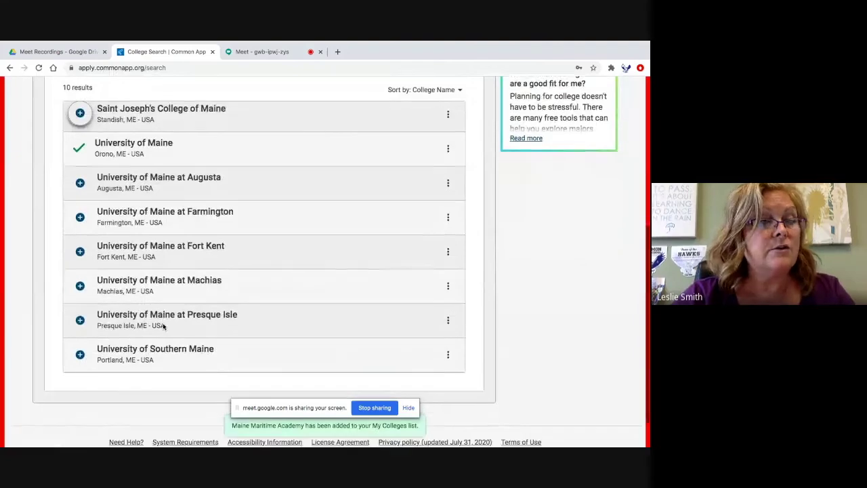
left_click(74, 359)
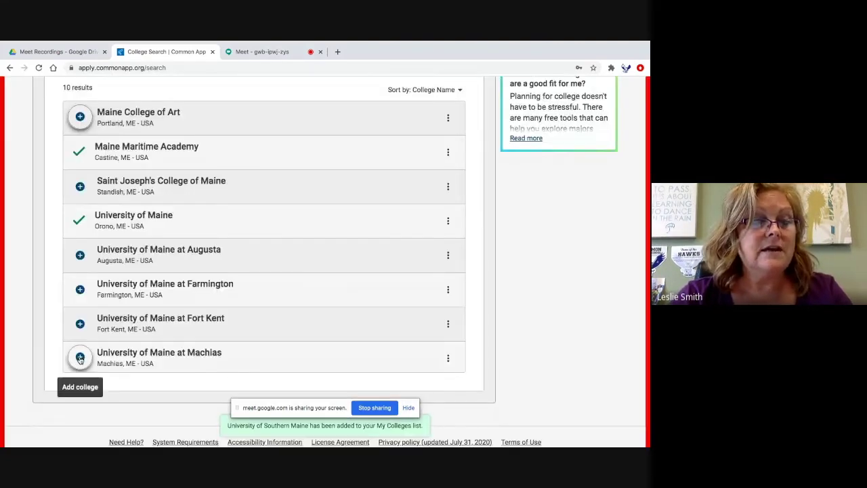
scroll(95, 366, "up", 5)
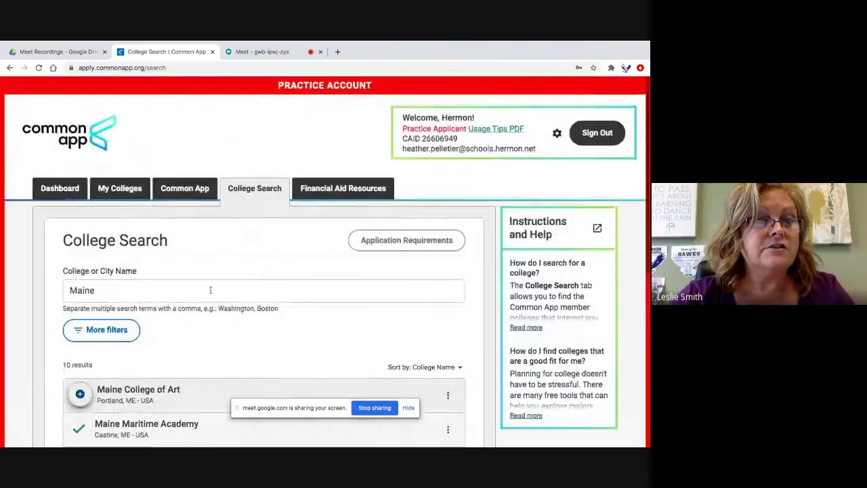
left_click(124, 193)
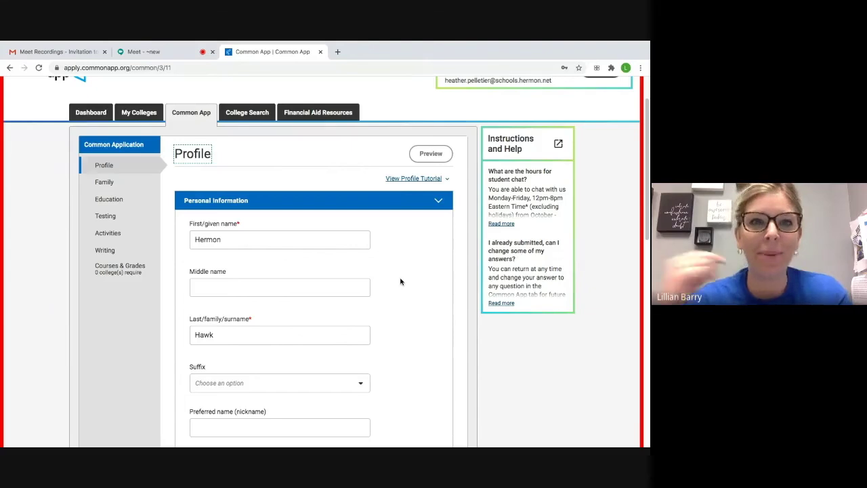
scroll(393, 274, "down", 1)
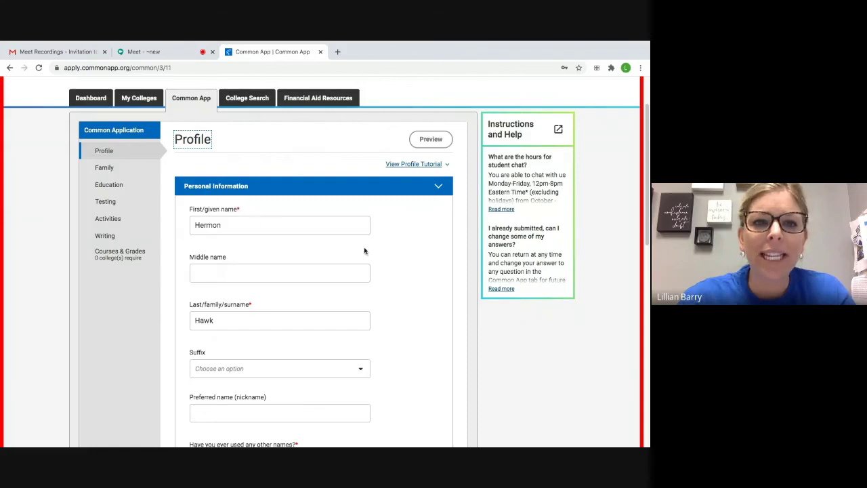
scroll(418, 252, "down", 1)
scroll(421, 254, "down", 2)
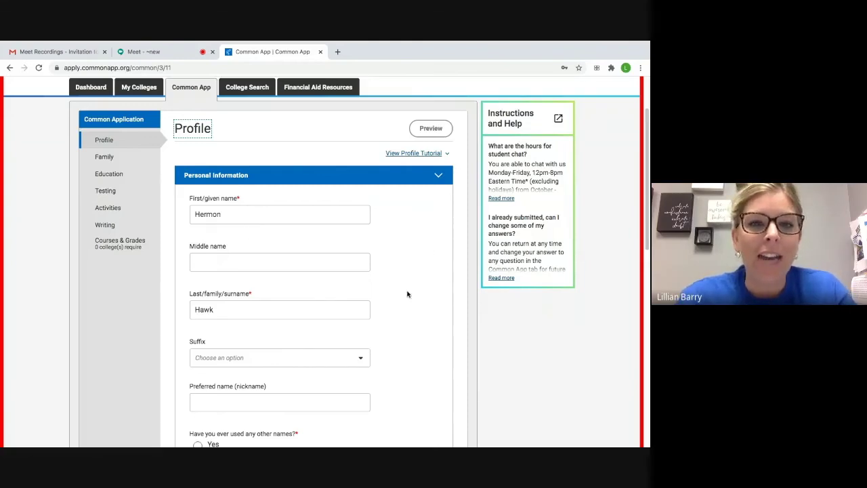
scroll(409, 295, "down", 1)
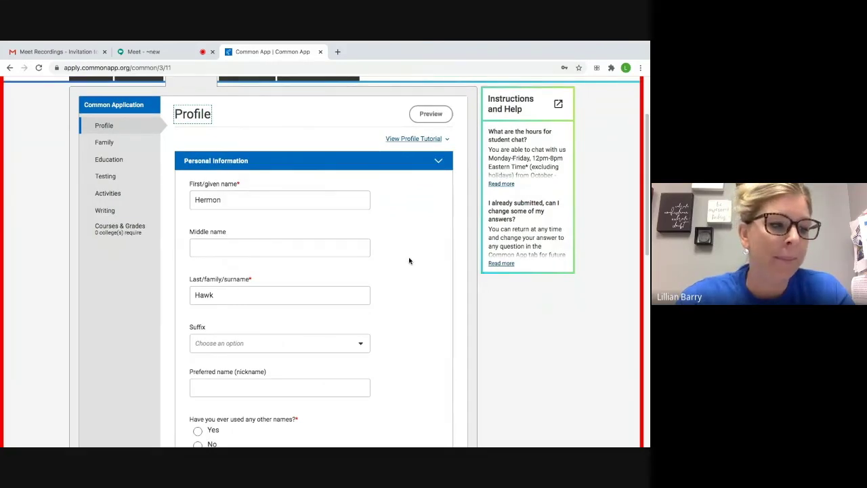
scroll(409, 261, "down", 3)
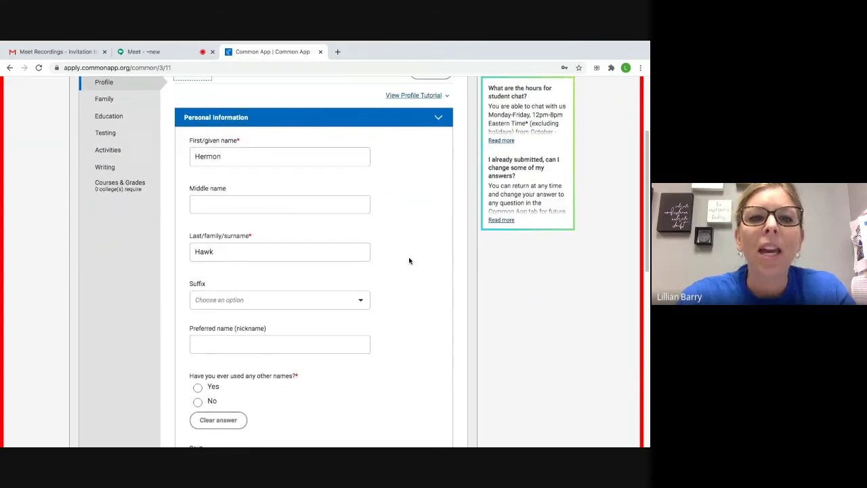
- Check the name suffix choices without picking one, then review the remaining Personal Information questions
left_click(360, 302)
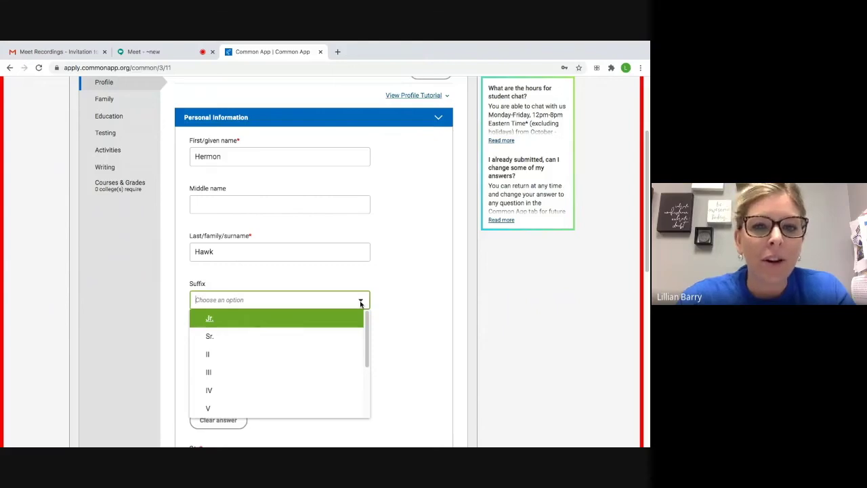
left_click(396, 298)
scroll(414, 294, "down", 1)
scroll(422, 295, "down", 2)
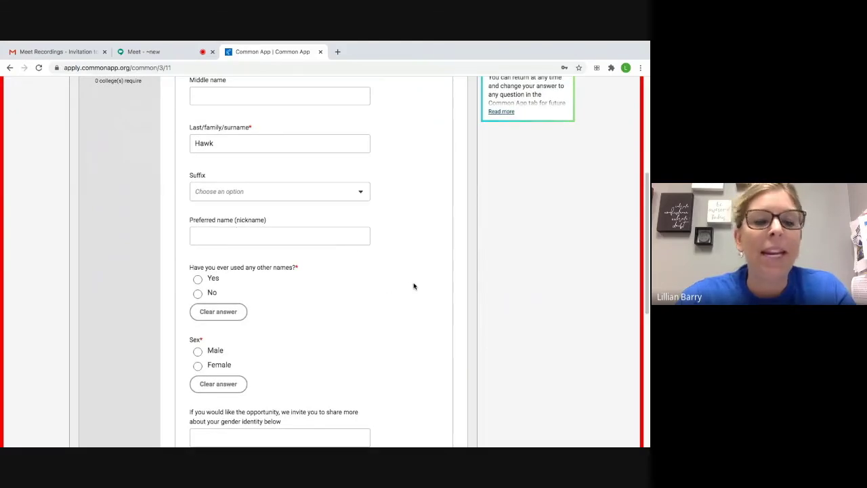
scroll(414, 286, "down", 2)
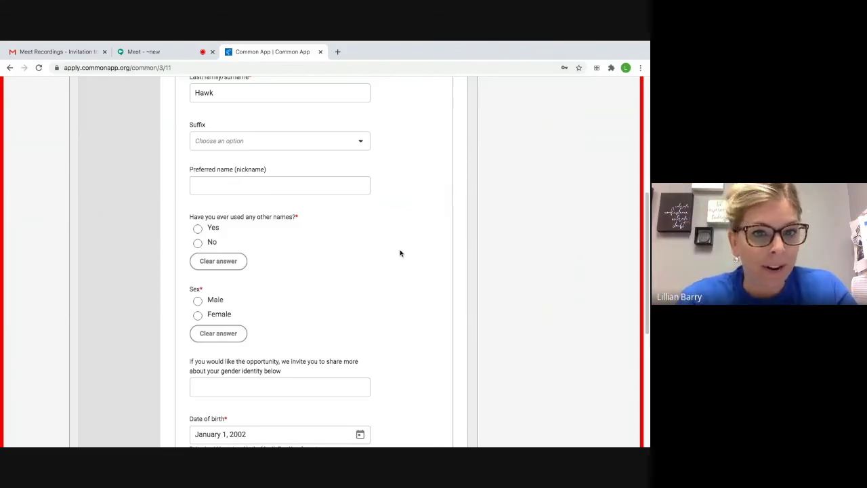
scroll(359, 265, "down", 1)
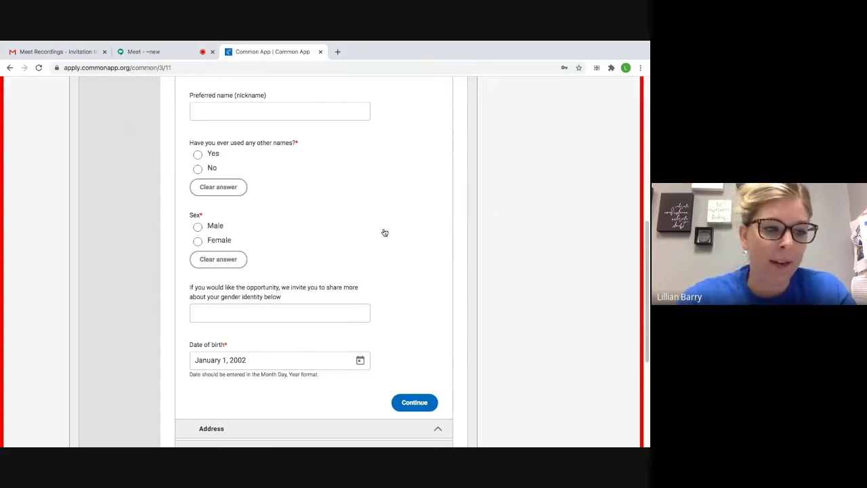
- Start on the gender identity question, then save Personal Information and continue
left_click(285, 314)
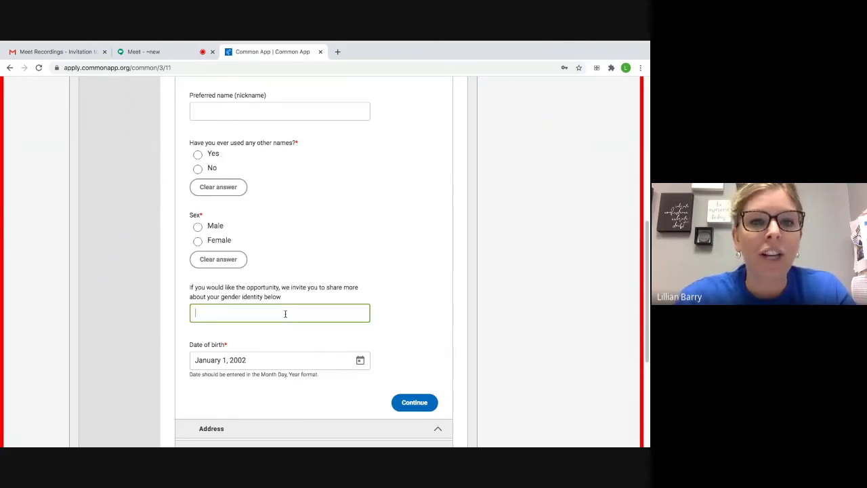
scroll(420, 255, "down", 2)
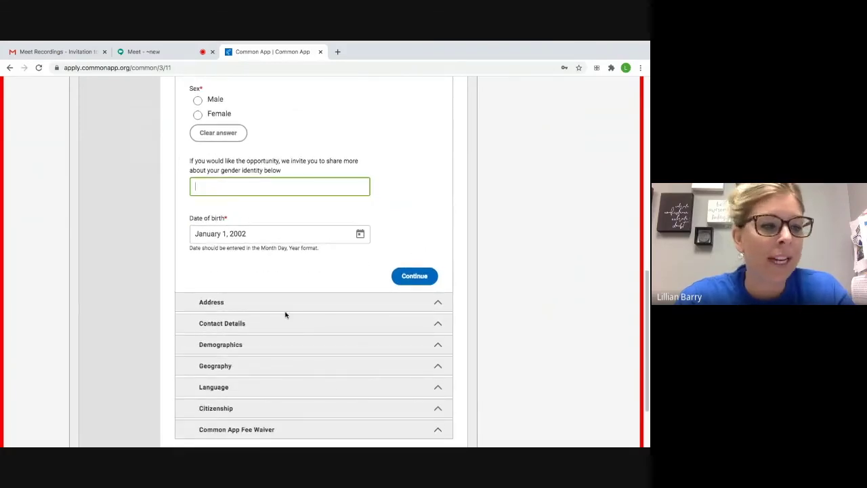
left_click(414, 278)
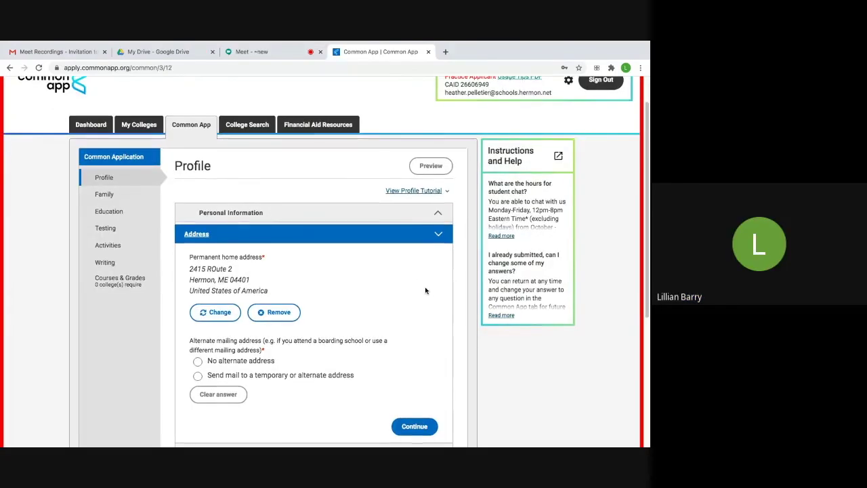
- Review the listed permanent home address, then continue to Contact Details
scroll(433, 287, "down", 1)
scroll(440, 279, "down", 2)
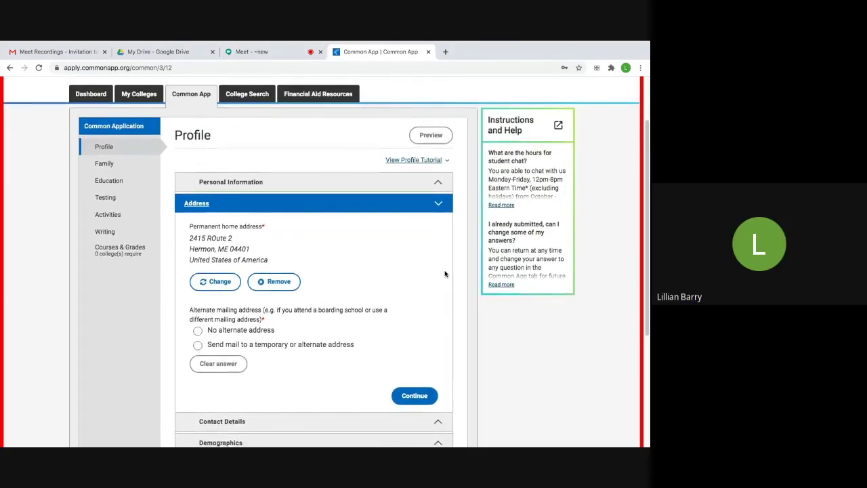
scroll(445, 272, "down", 1)
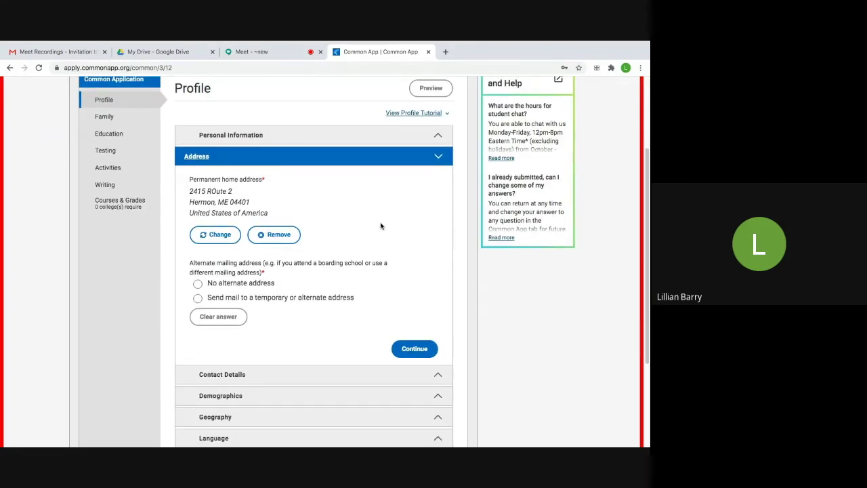
scroll(437, 229, "down", 1)
scroll(434, 230, "down", 1)
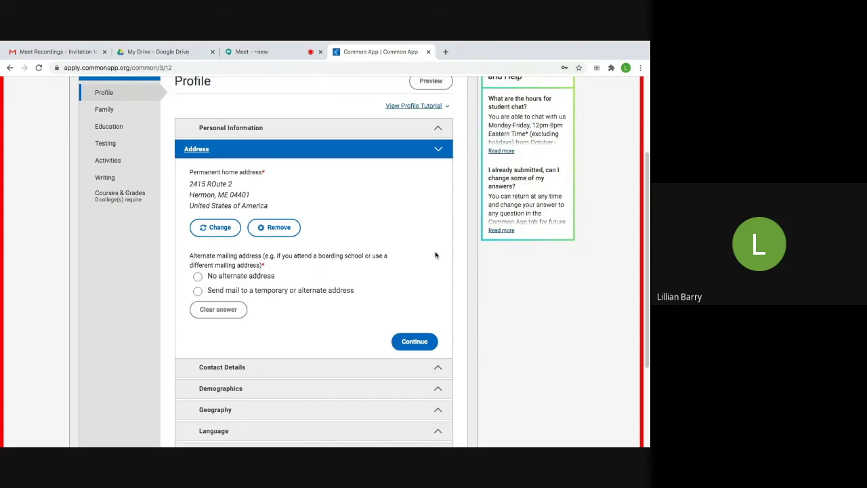
left_click(406, 341)
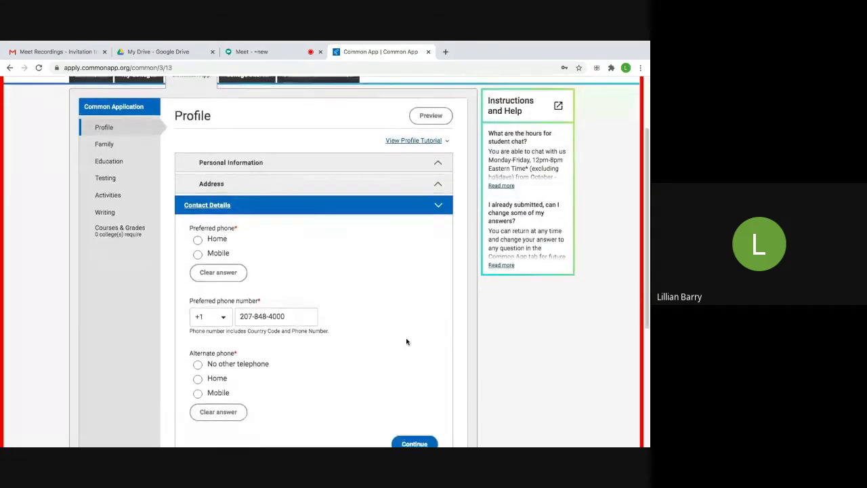
- Look over the preferred phone number and continue to the Demographics section
scroll(419, 308, "down", 2)
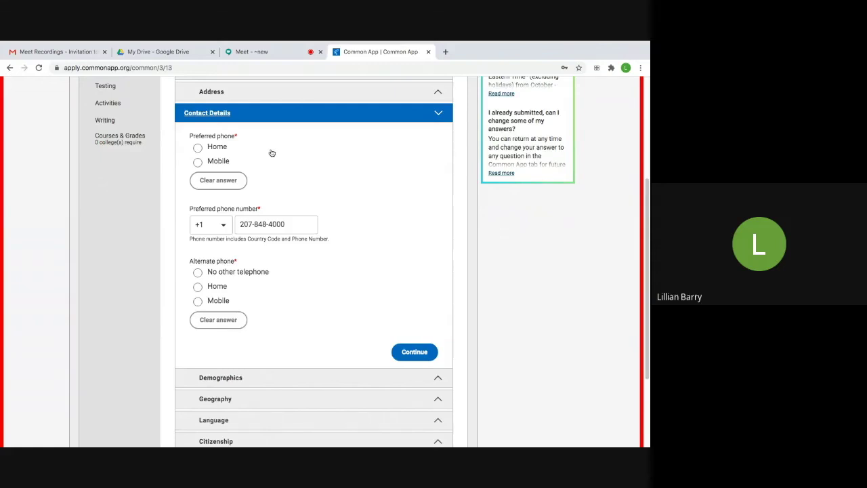
scroll(399, 215, "down", 1)
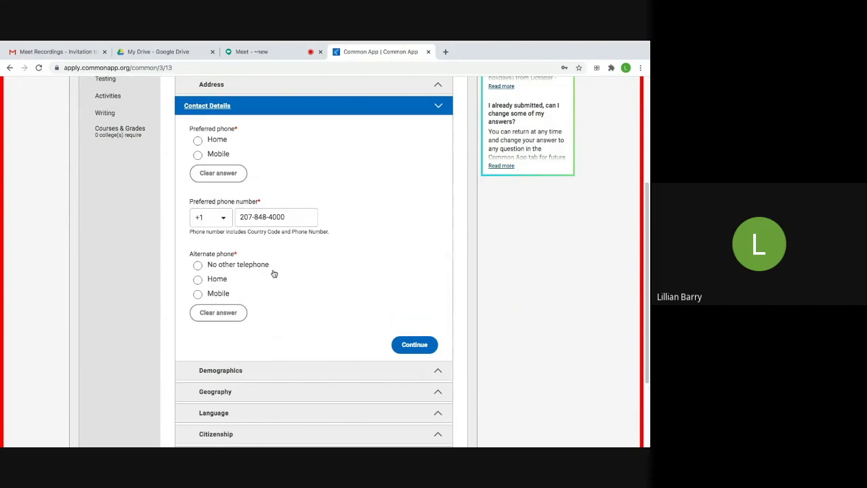
left_click(403, 345)
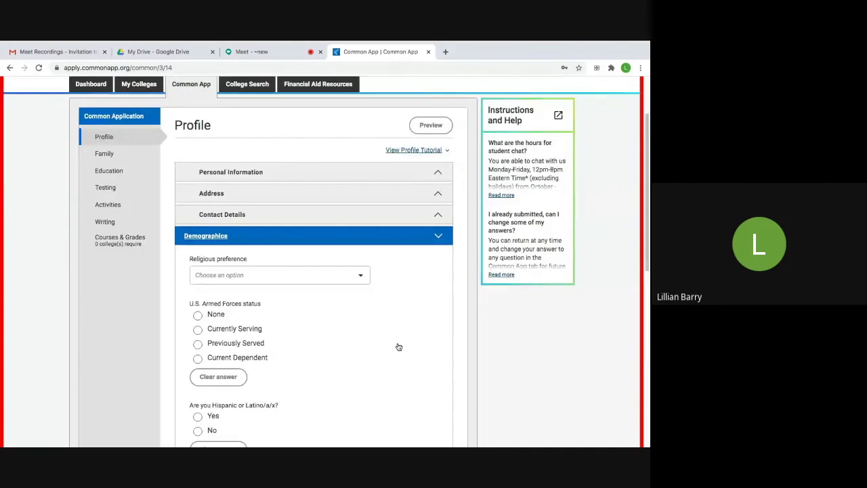
- Review the optional religious preference and armed forces questions, then continue to Geography
scroll(398, 339, "down", 3)
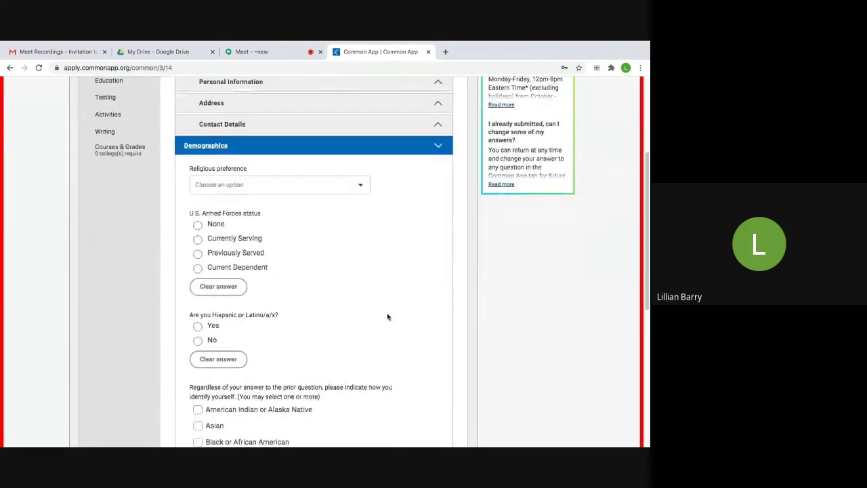
scroll(388, 310, "down", 1)
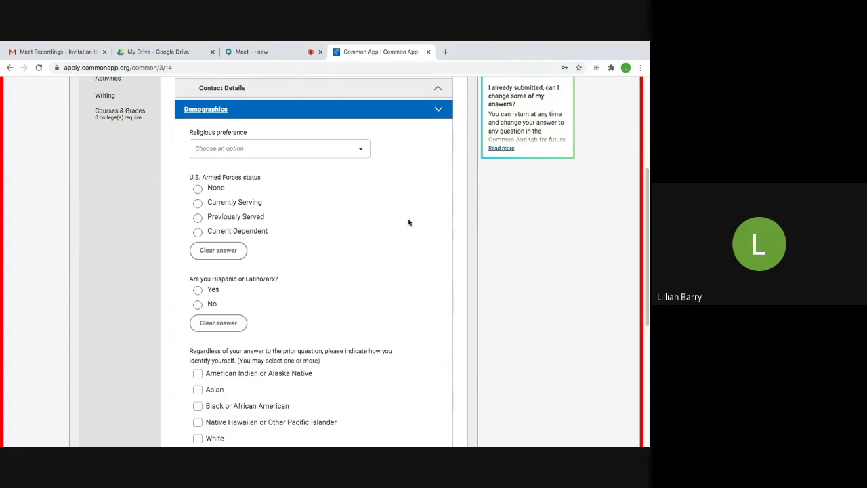
scroll(413, 227, "down", 1)
scroll(437, 237, "down", 1)
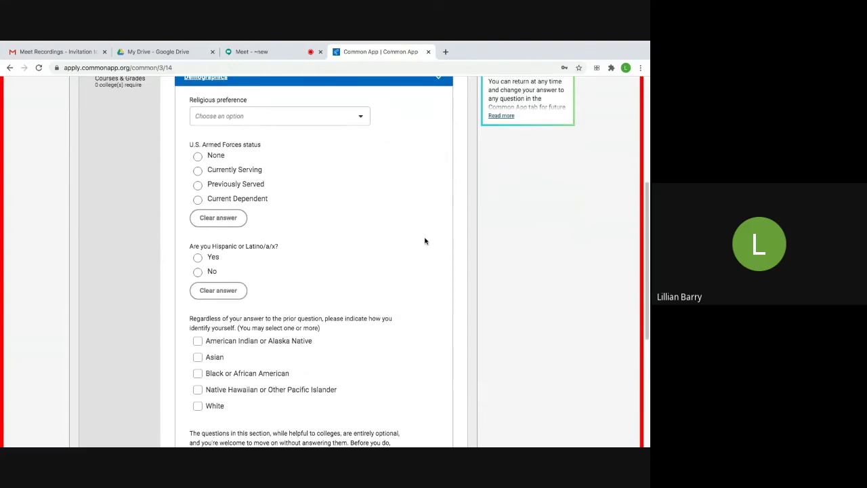
scroll(427, 241, "down", 2)
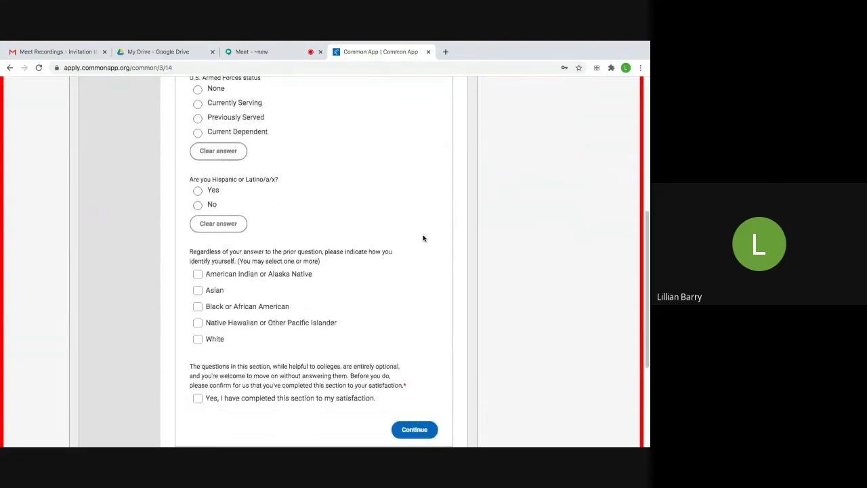
scroll(423, 238, "down", 3)
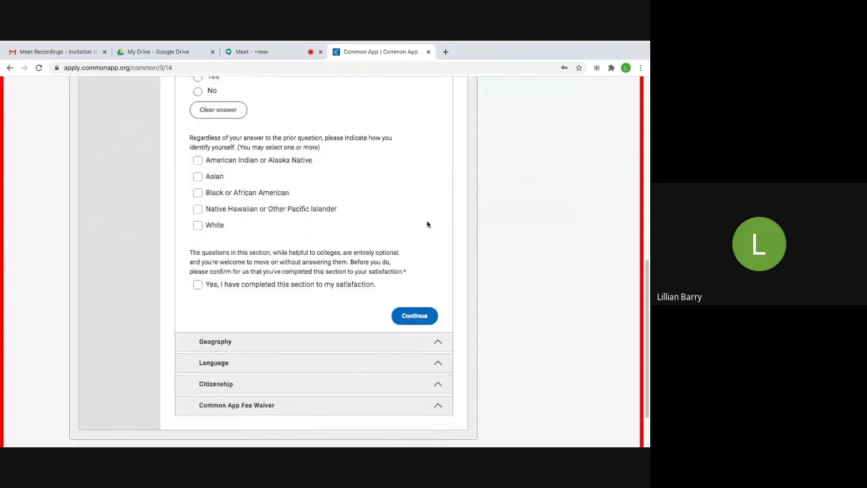
left_click(404, 314)
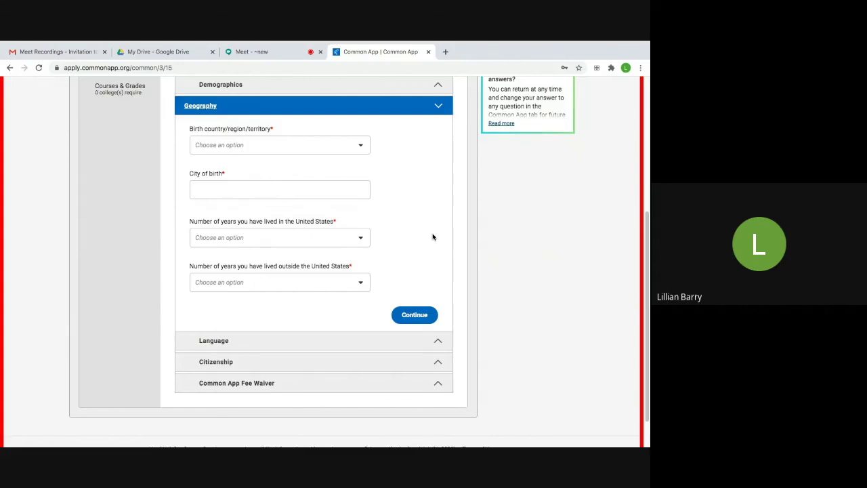
- Set birth country to United States of America and continue to the Language section
left_click(359, 145)
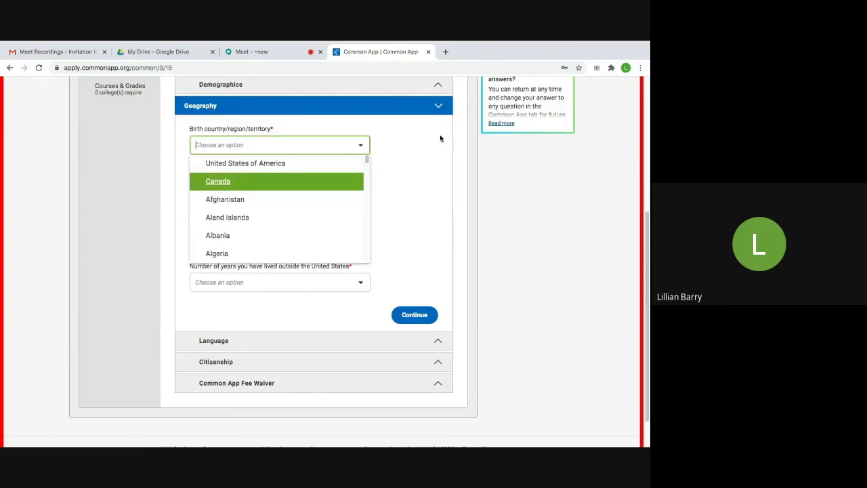
left_click(295, 166)
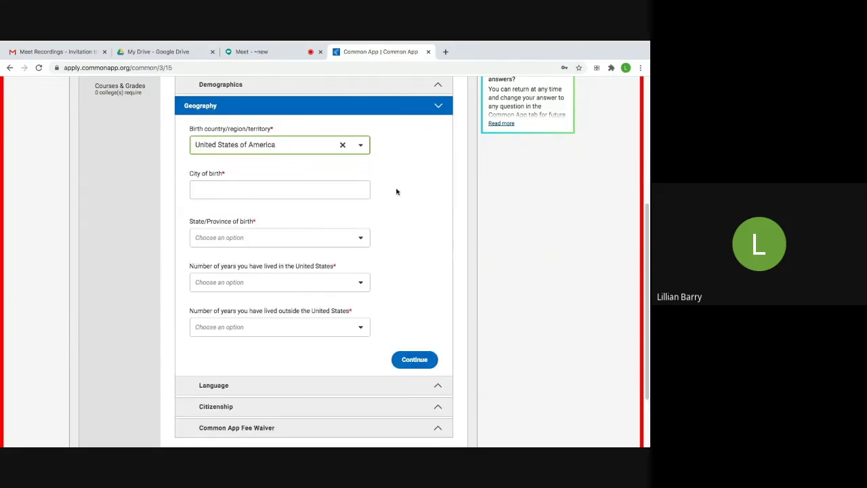
scroll(400, 180, "down", 1)
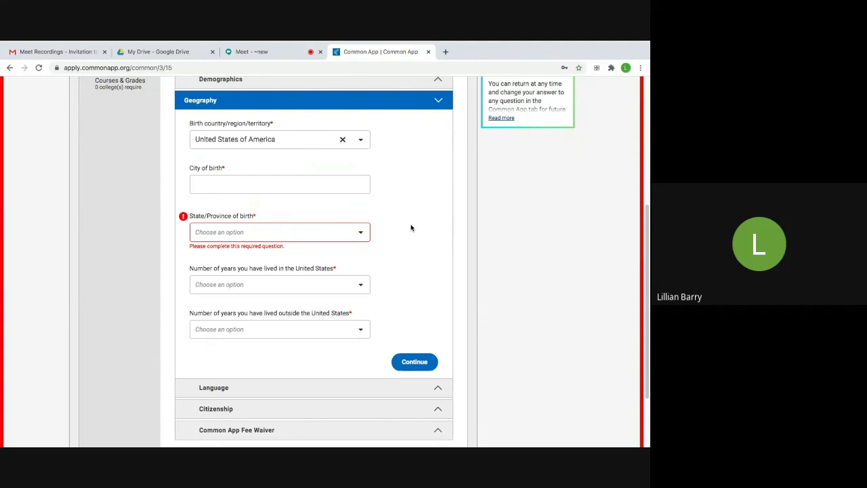
scroll(410, 228, "down", 2)
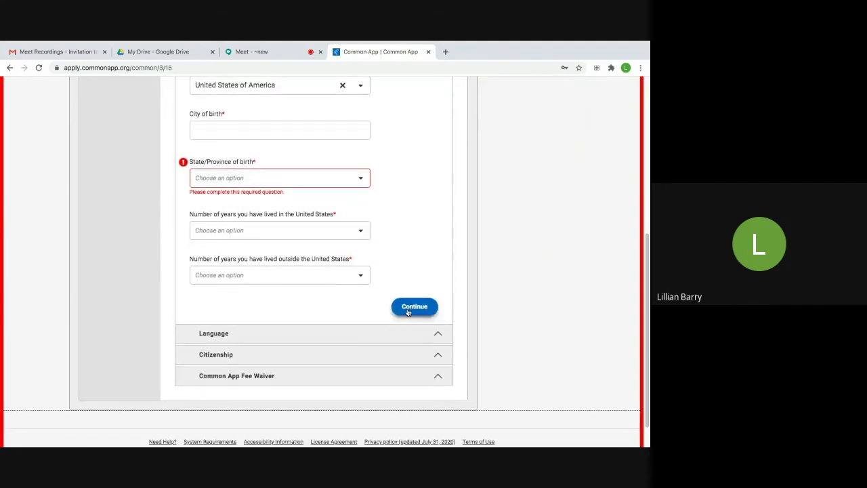
left_click(408, 310)
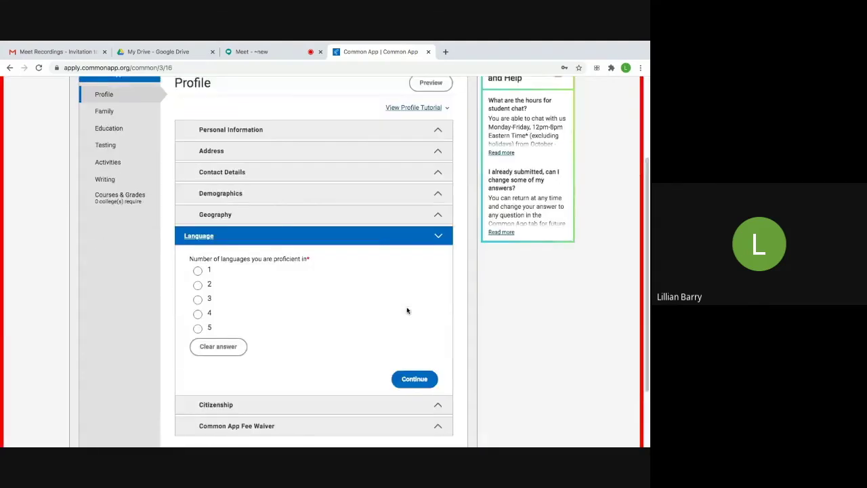
- Continue past Language and open the citizenship status choices in Citizenship
scroll(375, 238, "down", 2)
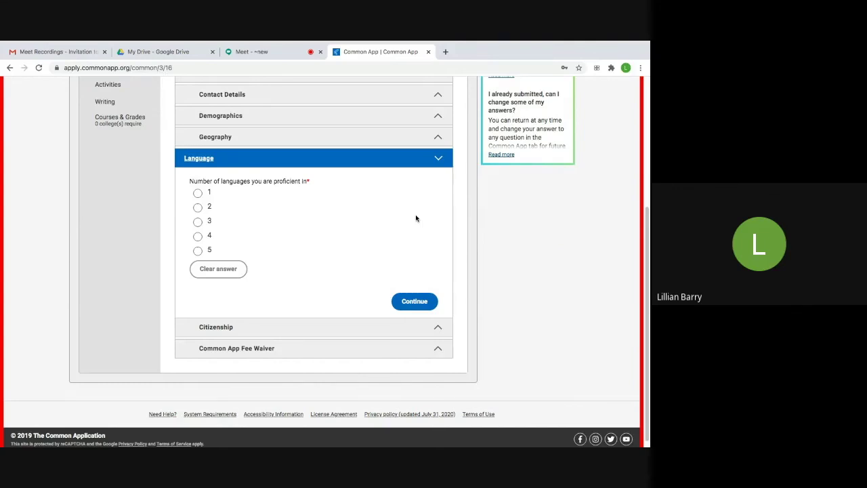
left_click(303, 325)
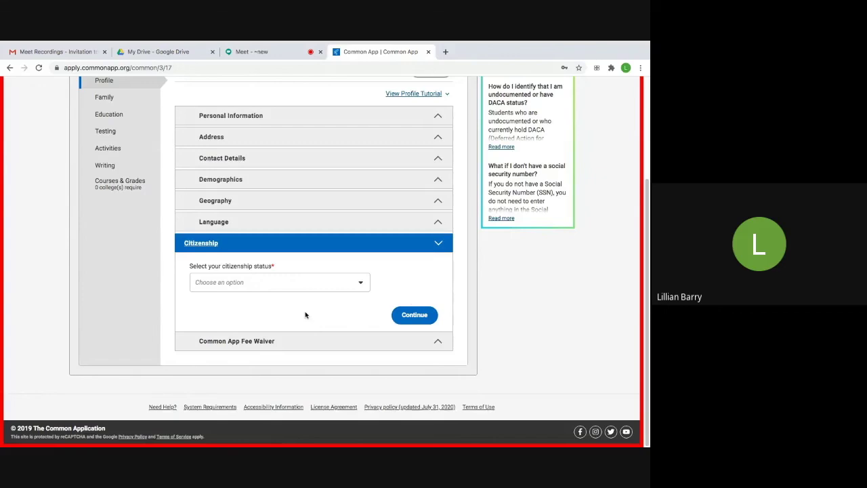
left_click(361, 283)
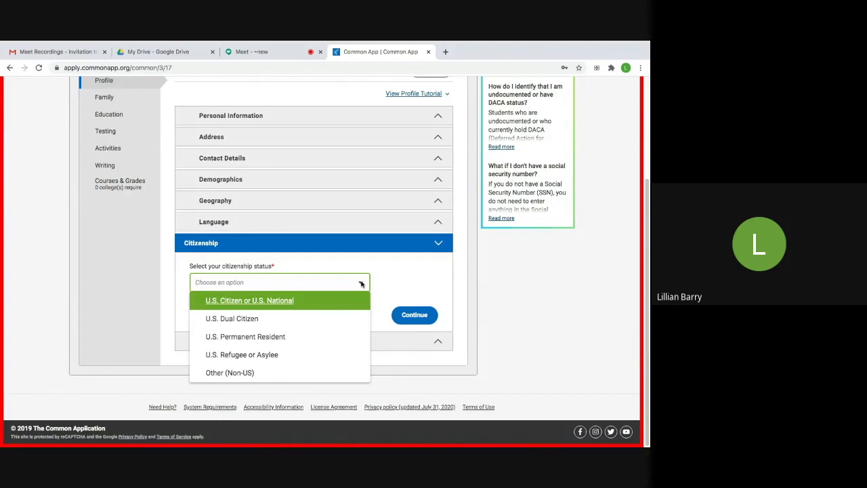
- Close the citizenship list with no choice and continue to the Common App Fee Waiver question
left_click(417, 283)
left_click(414, 322)
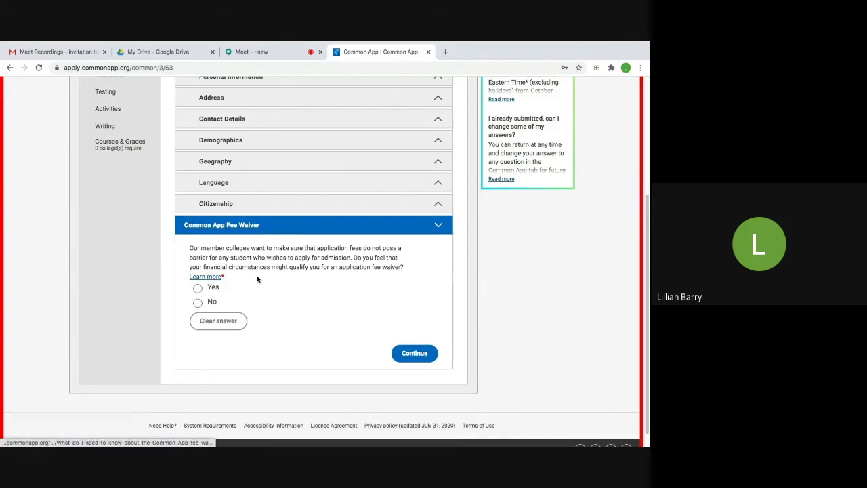
scroll(274, 292, "down", 1)
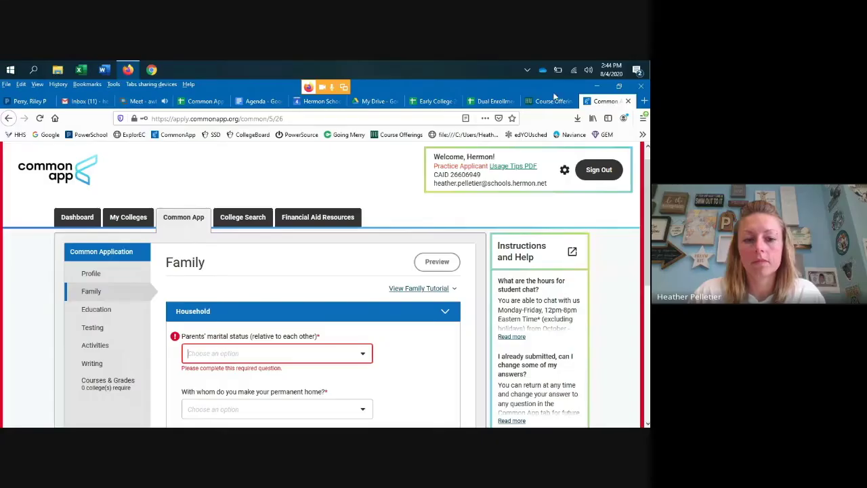
scroll(352, 151, "down", 1)
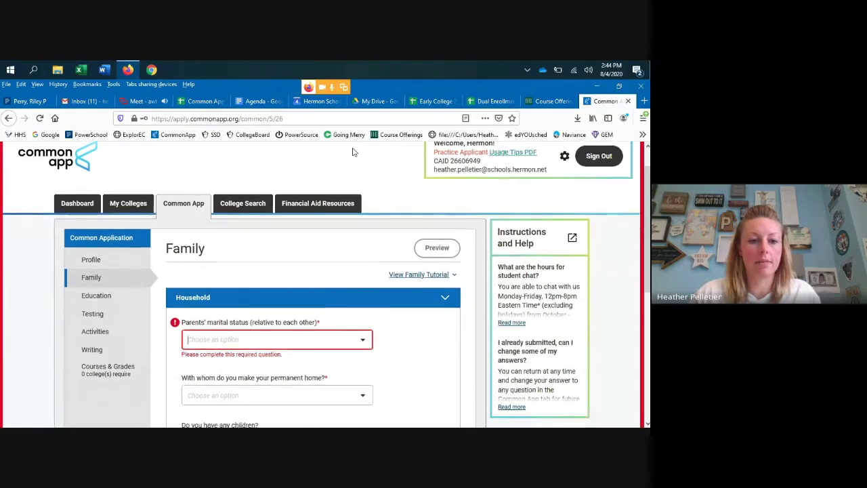
scroll(352, 152, "down", 1)
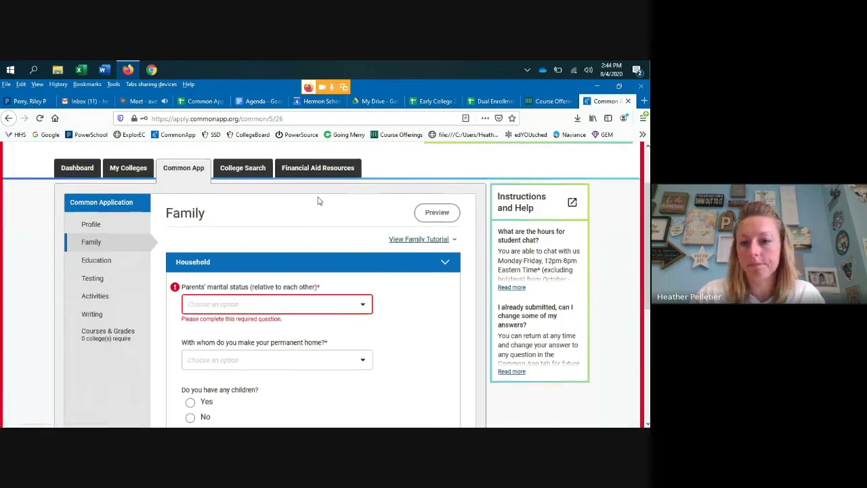
scroll(318, 200, "down", 1)
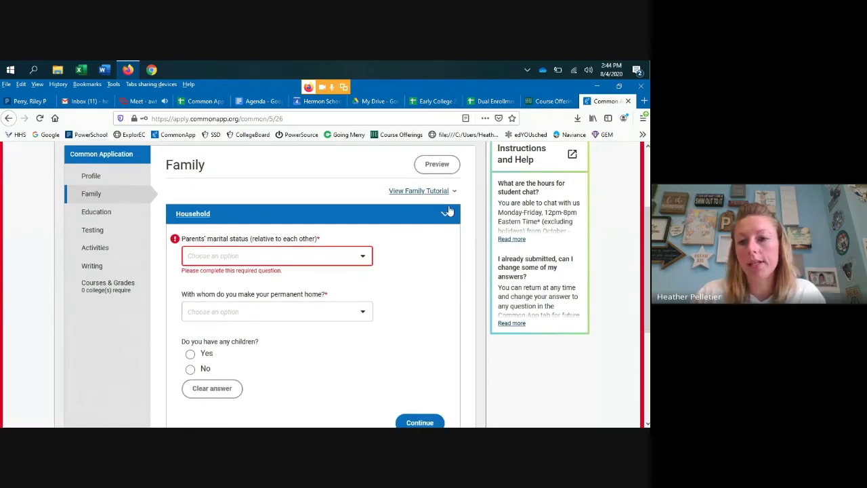
scroll(561, 301, "up", 1)
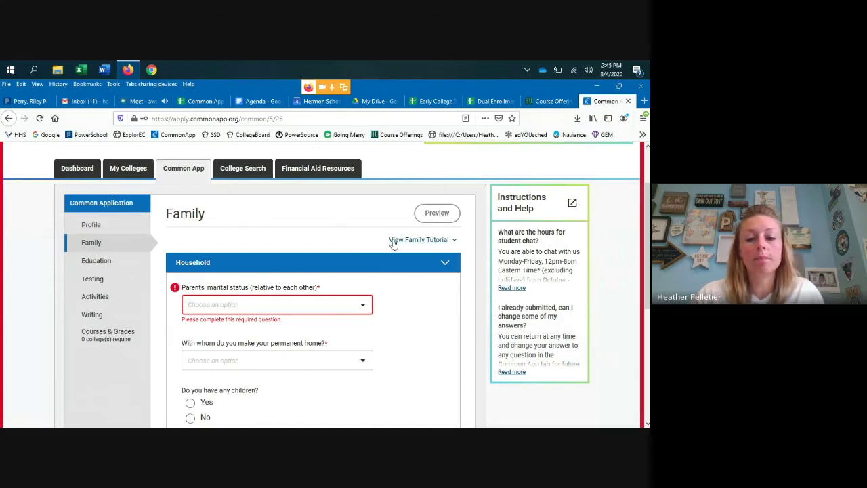
left_click(454, 241)
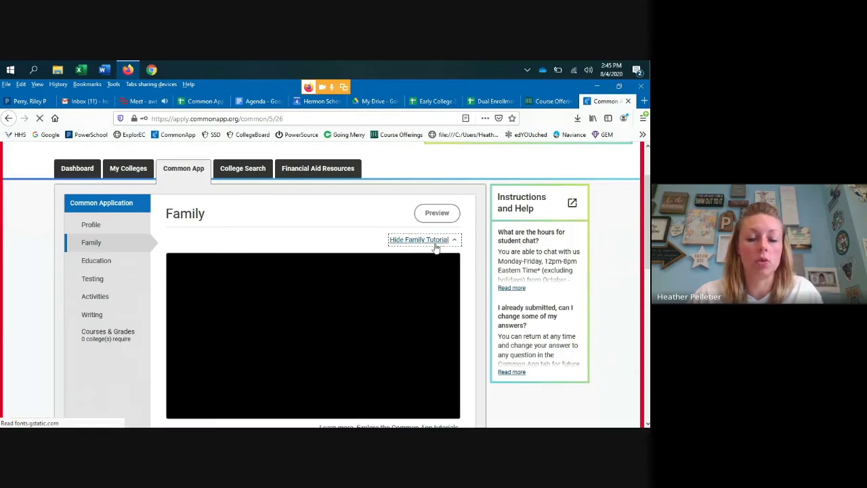
scroll(421, 258, "down", 2)
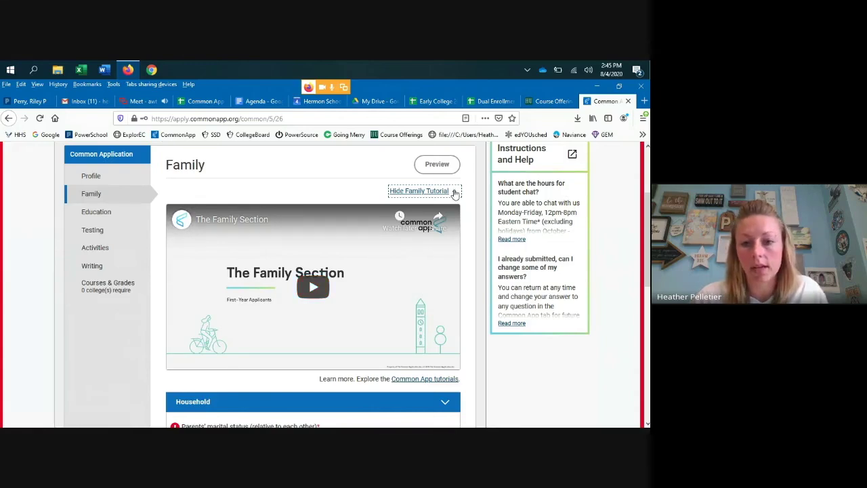
left_click(455, 193)
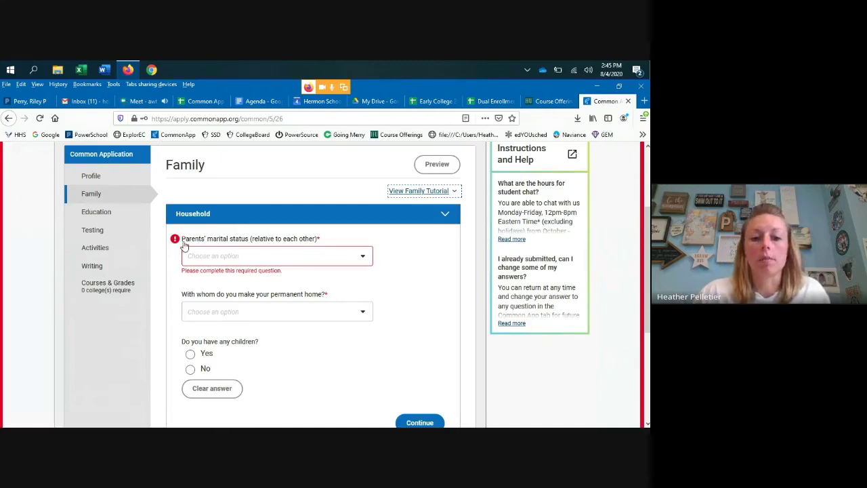
- Set the parents' marital status to Married and the permanent home to Both Parents
scroll(433, 260, "down", 1)
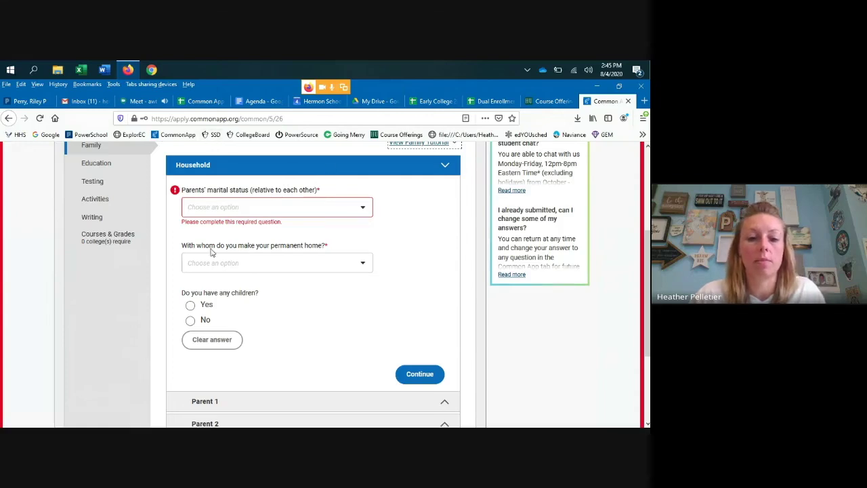
left_click(365, 209)
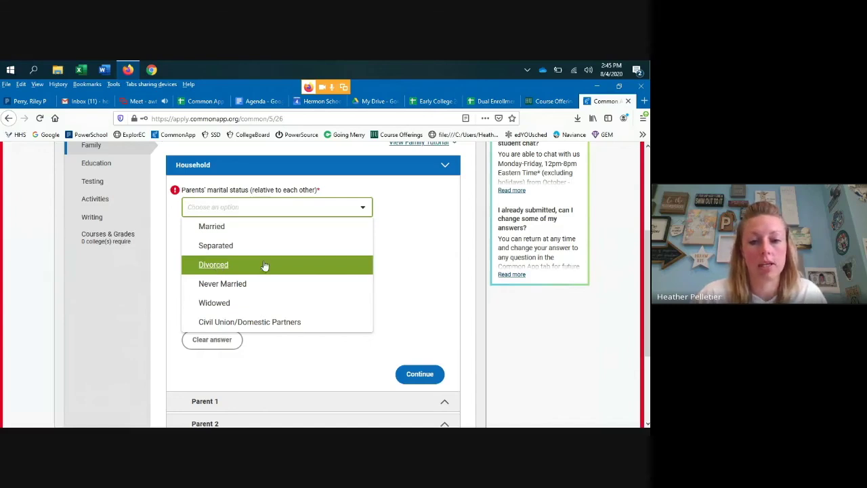
left_click(220, 227)
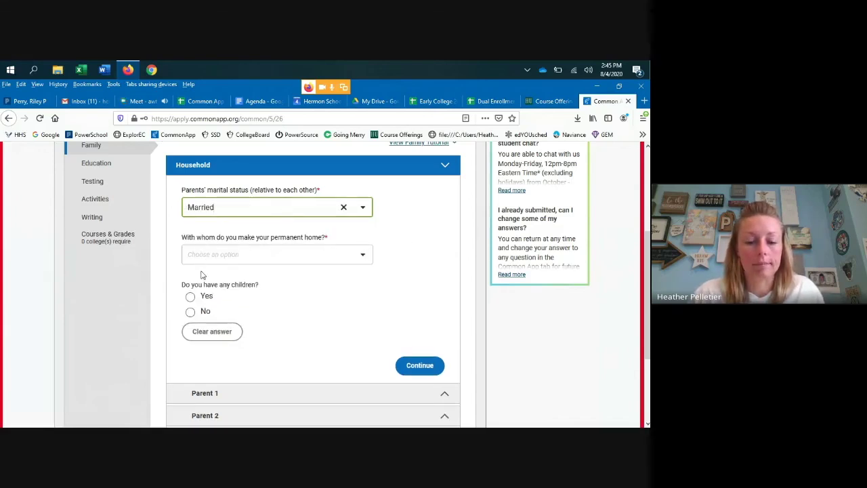
left_click(364, 258)
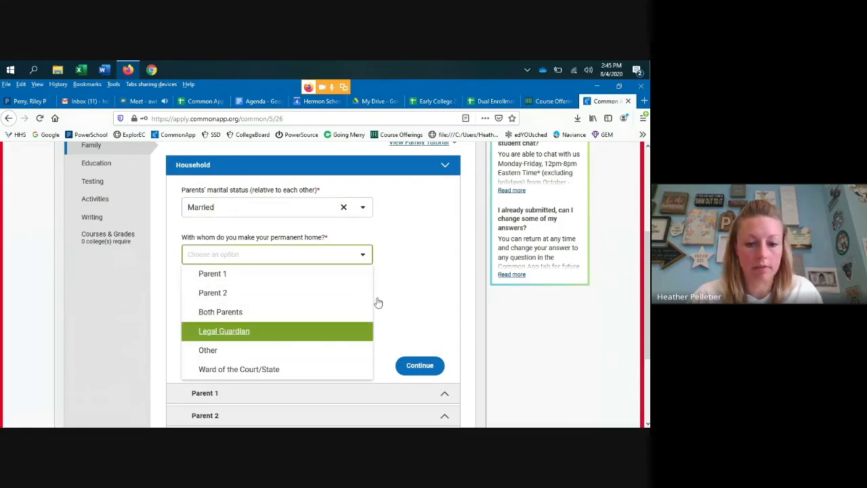
left_click(437, 283)
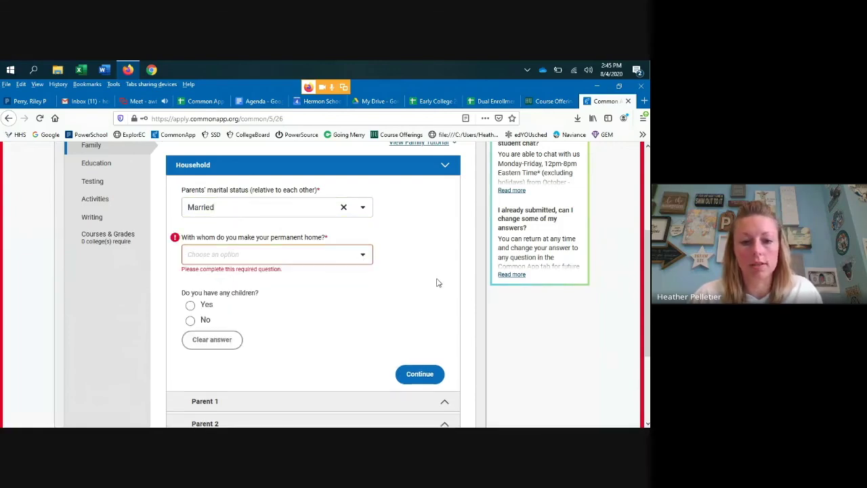
left_click(366, 255)
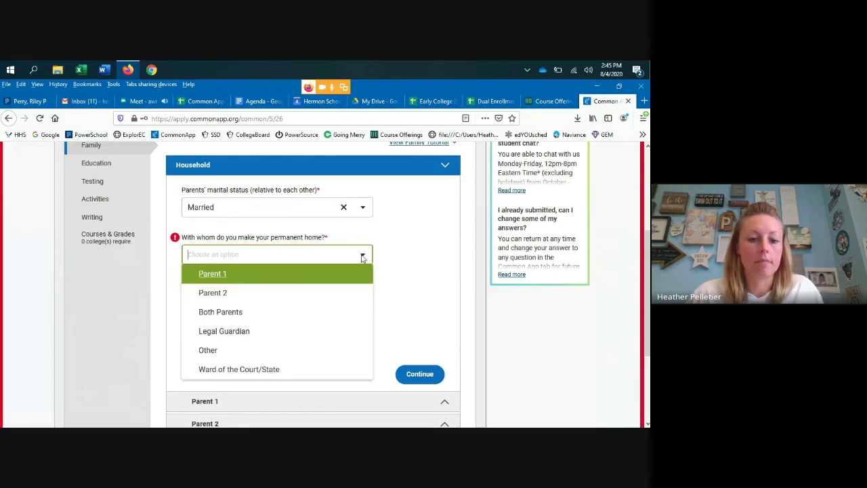
left_click(228, 317)
- Answer No to having children and save the household answers to reach Parent 1
left_click(267, 295)
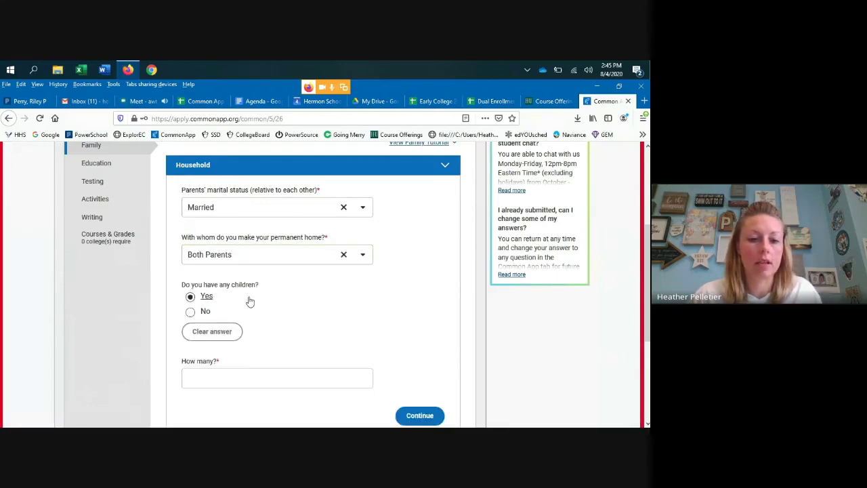
scroll(243, 291, "down", 1)
left_click(205, 263)
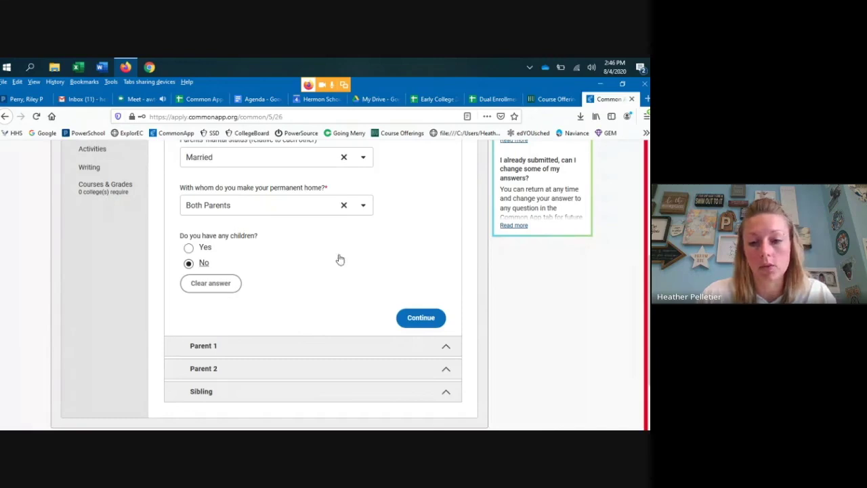
left_click(445, 346)
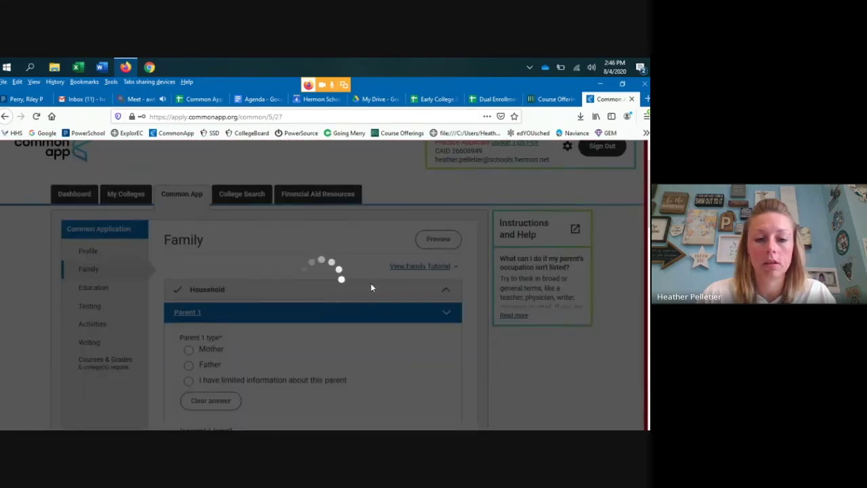
- Search Parent 1's occupation list and choose Other
scroll(362, 290, "down", 3)
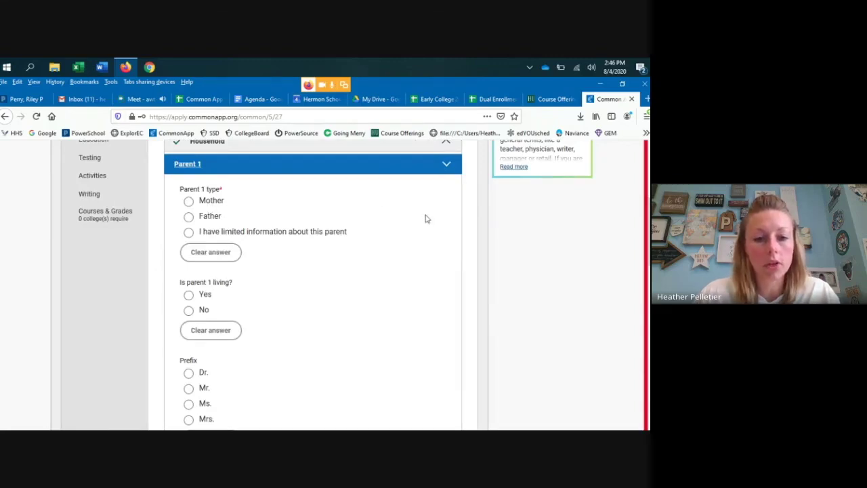
scroll(318, 247, "down", 3)
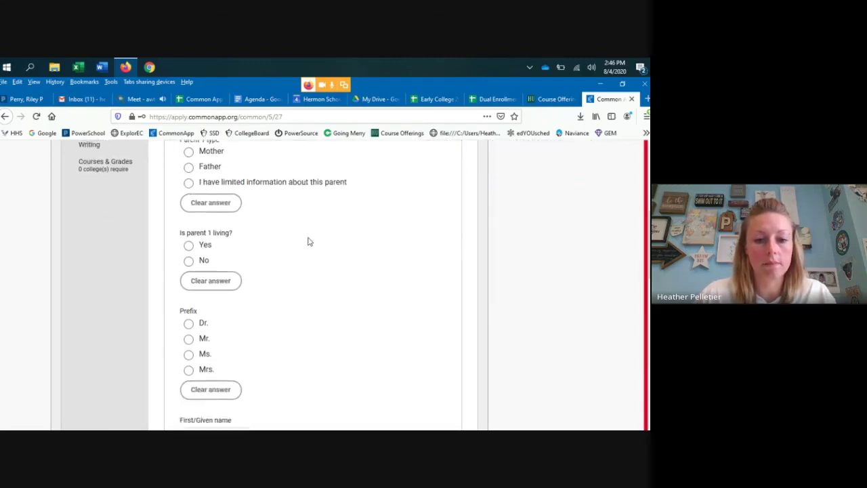
scroll(306, 241, "down", 8)
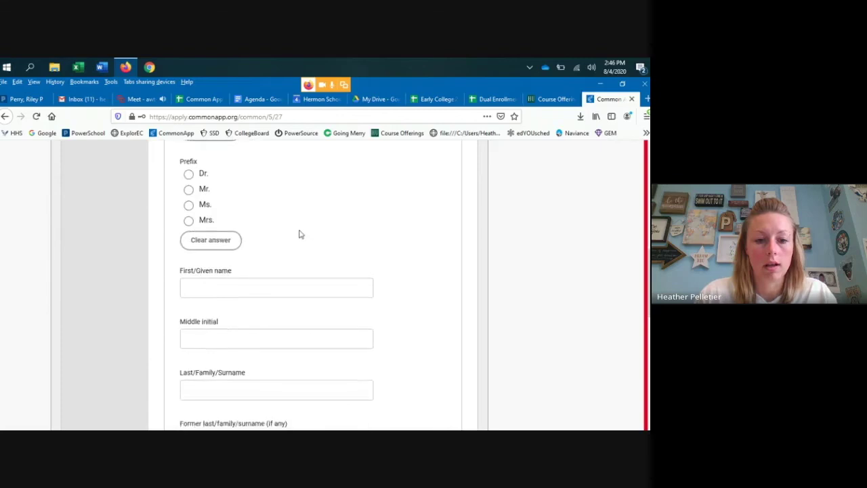
scroll(244, 281, "down", 8)
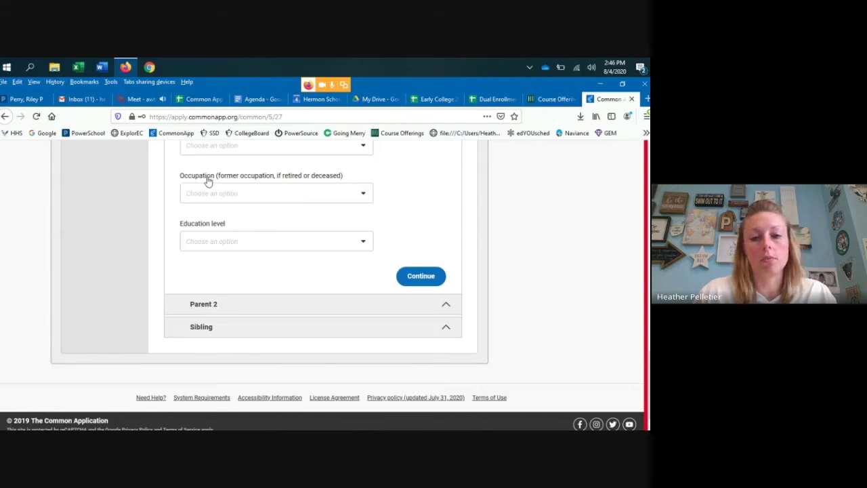
left_click(367, 195)
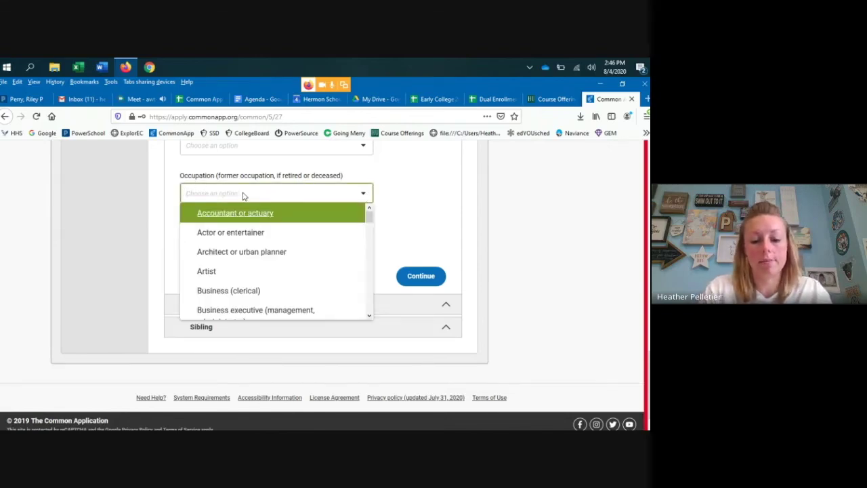
type("psyc")
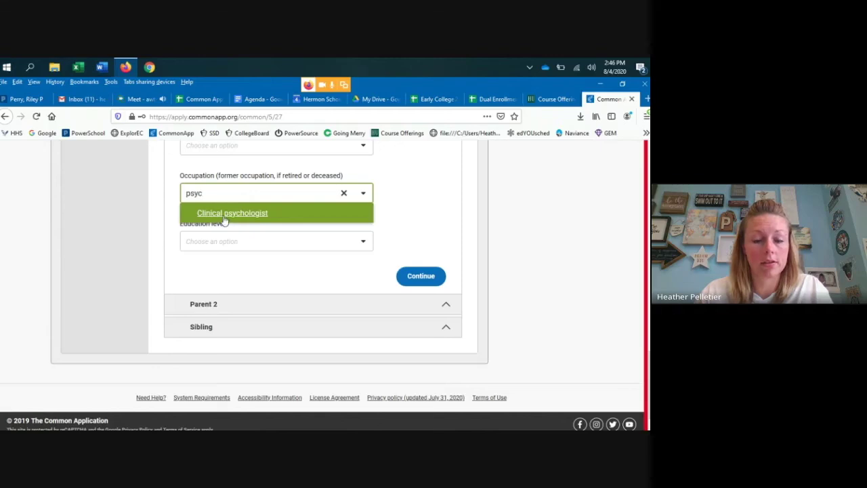
key("BackSpace")
key("BackSpace")
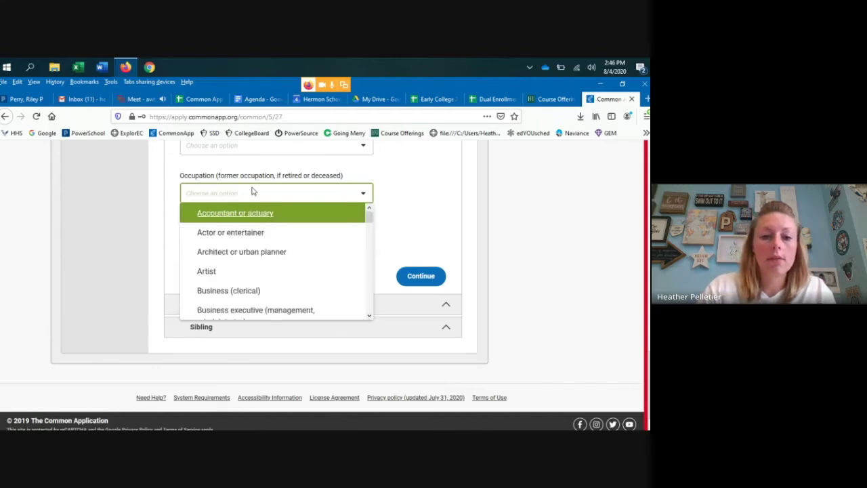
type("other")
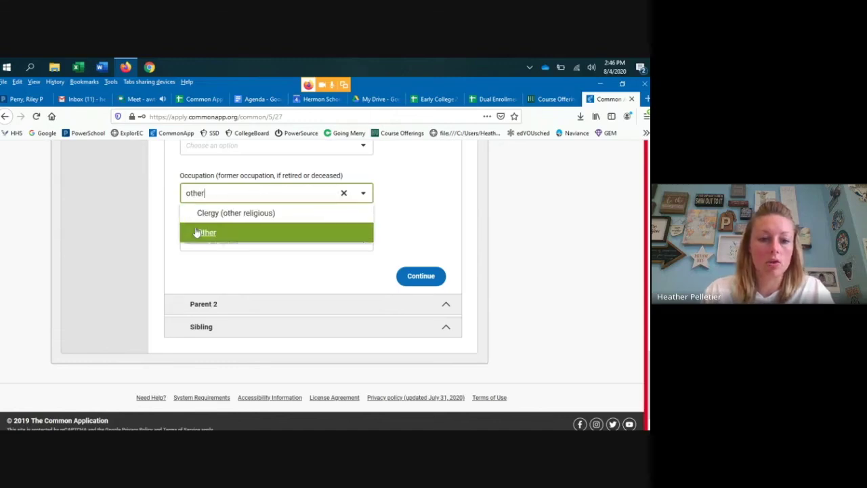
left_click(206, 235)
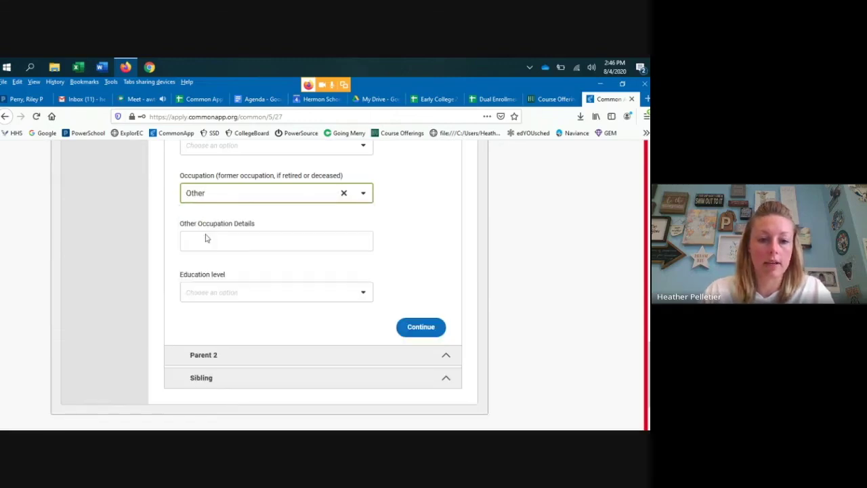
- Enter School Psychologist as the other occupation details
left_click(244, 242)
type("School Psychologist")
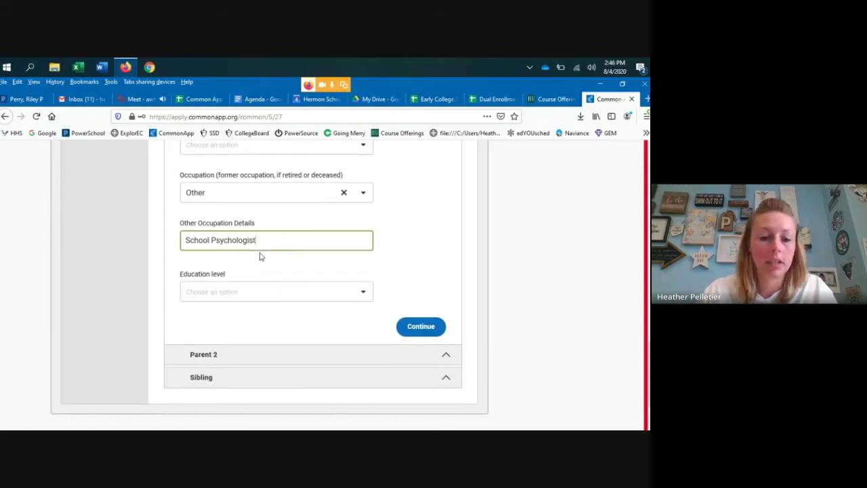
scroll(252, 261, "down", 2)
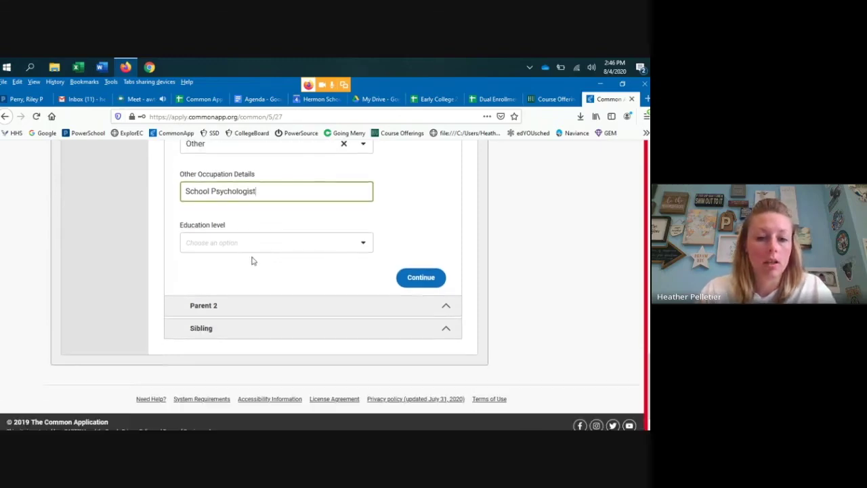
left_click(274, 247)
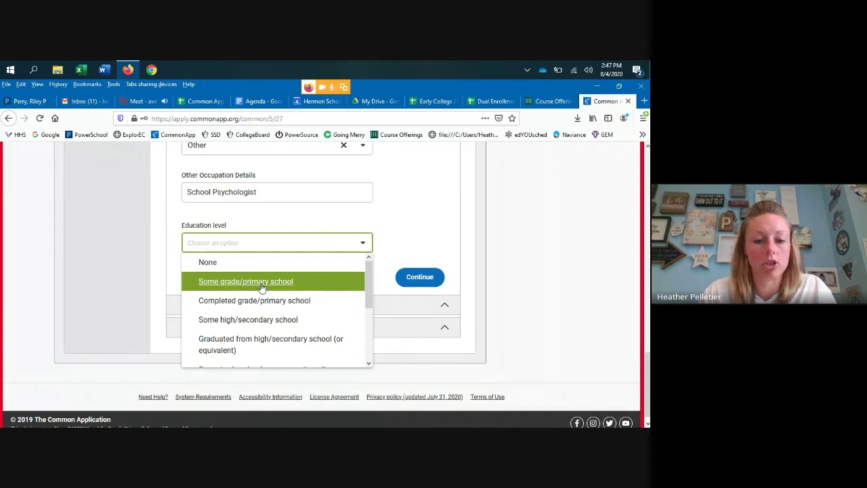
- Give Parent 1 education level Graduate school with 2 institutions attended
scroll(322, 291, "down", 3)
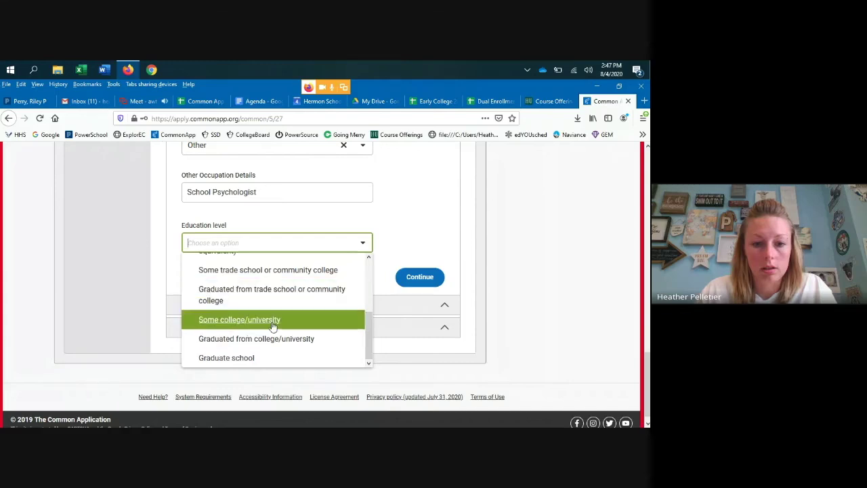
left_click(262, 359)
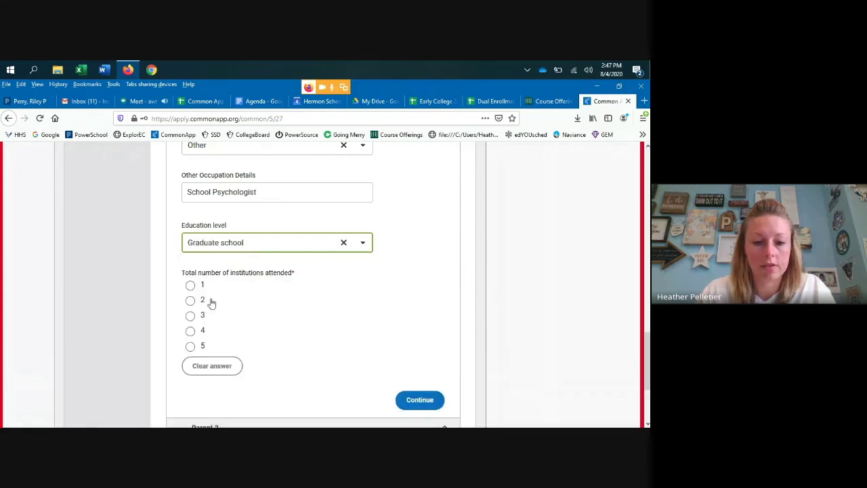
scroll(312, 298, "down", 1)
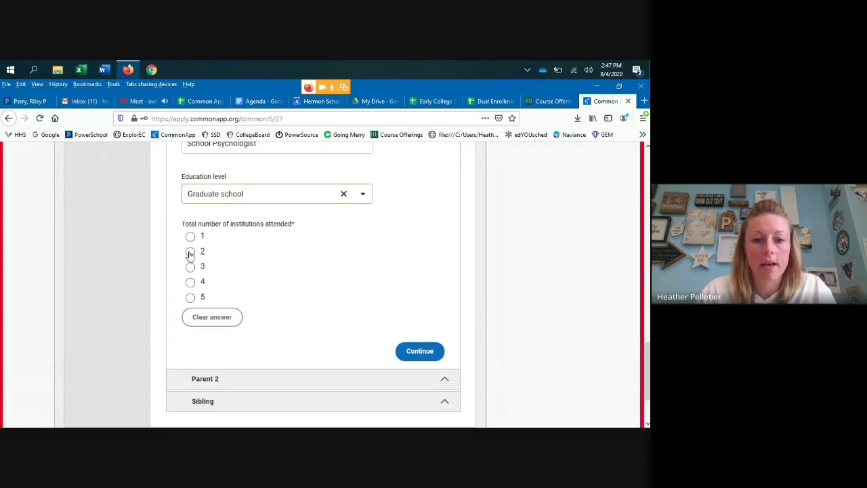
left_click(190, 252)
- Scroll back up and reopen the Household questions
scroll(298, 277, "down", 5)
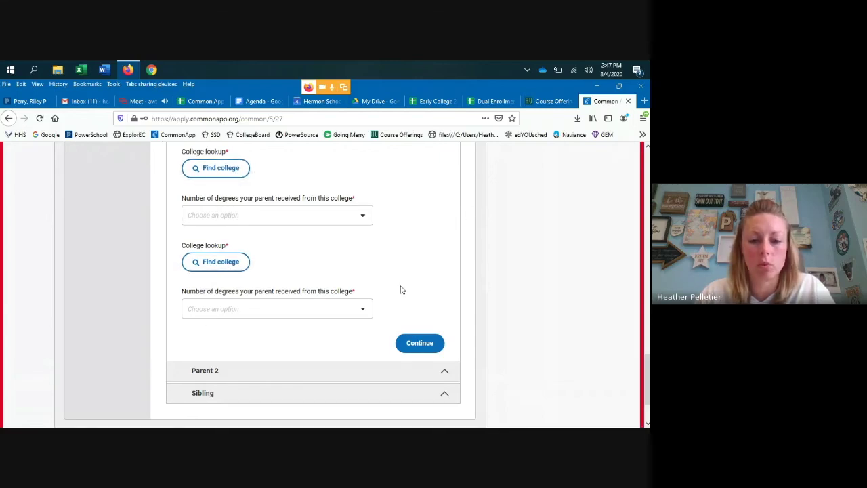
scroll(390, 300, "up", 5)
scroll(388, 301, "up", 12)
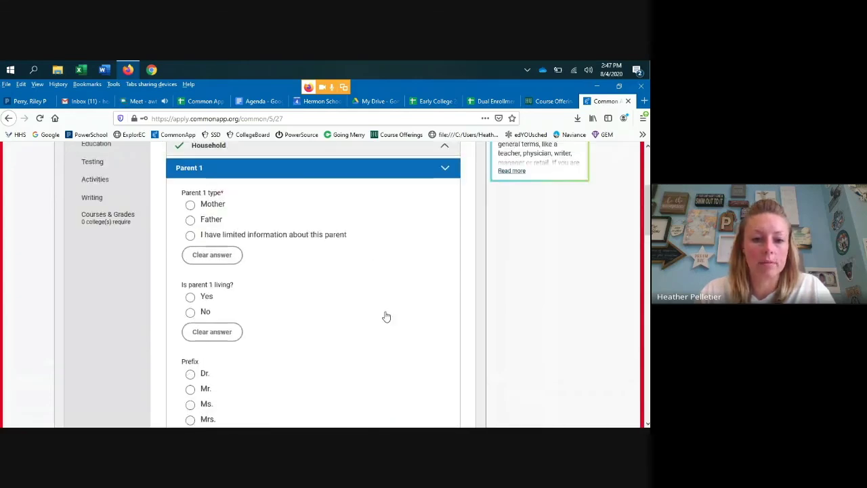
scroll(386, 316, "up", 3)
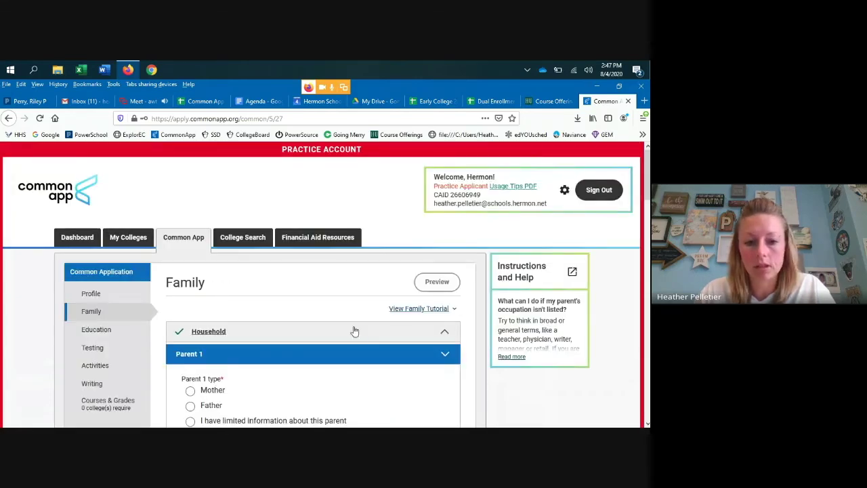
left_click(219, 331)
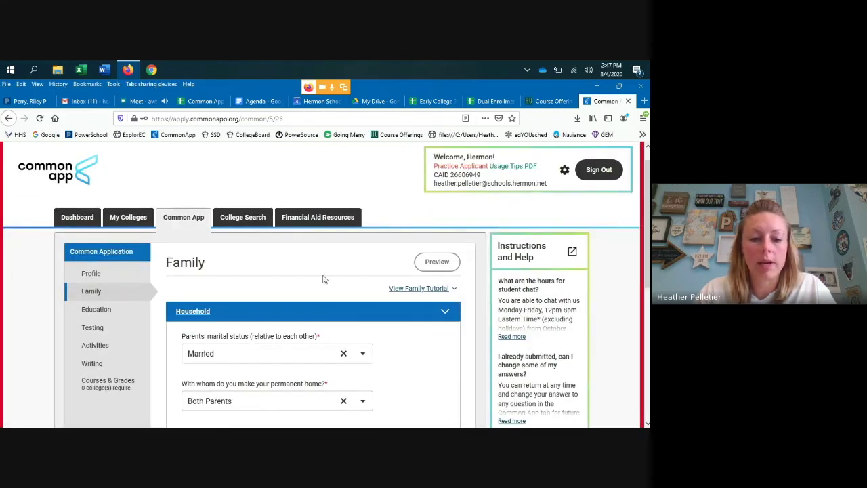
- Change the parents' marital status from Married to Divorced
scroll(329, 282, "down", 3)
left_click(344, 256)
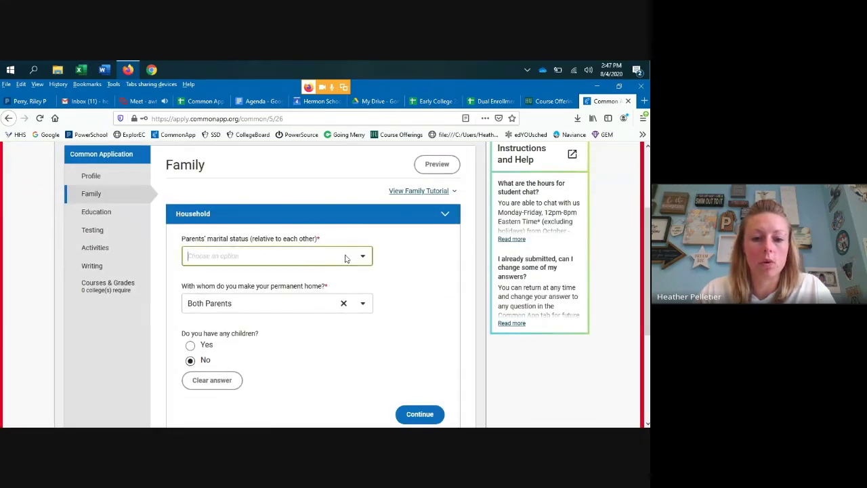
left_click(365, 257)
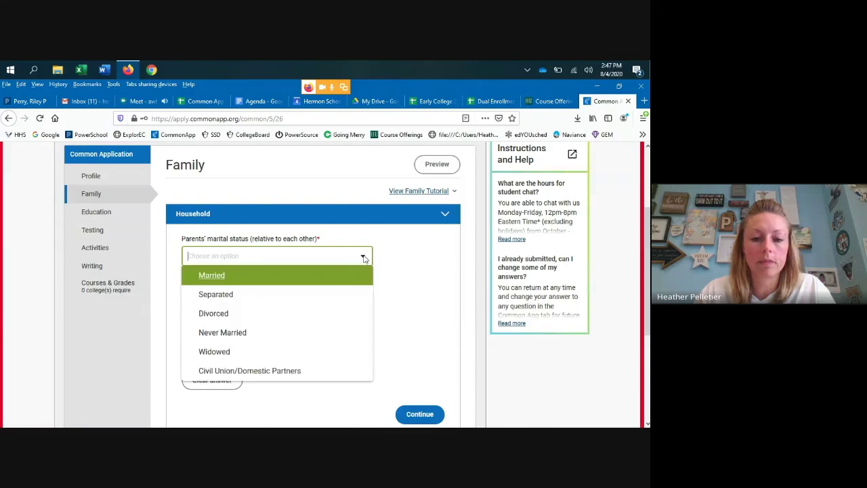
left_click(223, 313)
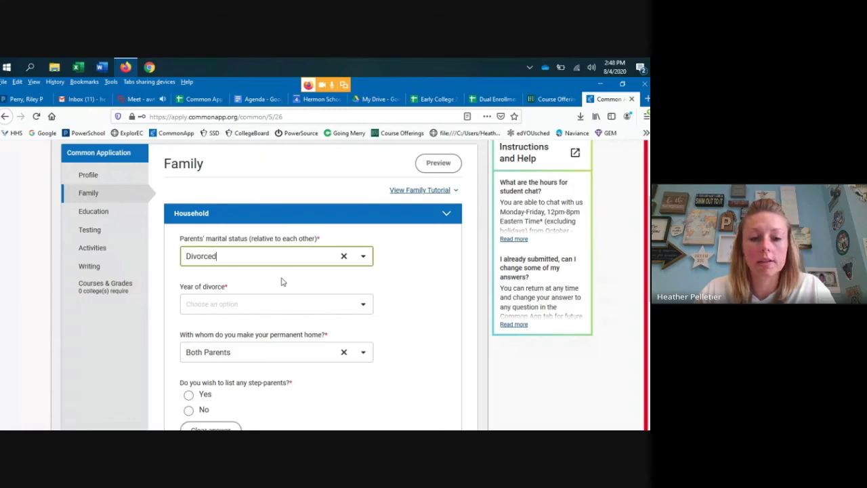
left_click(407, 314)
- Set the year of divorce to 2019 and the permanent home to Parent 1
scroll(406, 314, "down", 1)
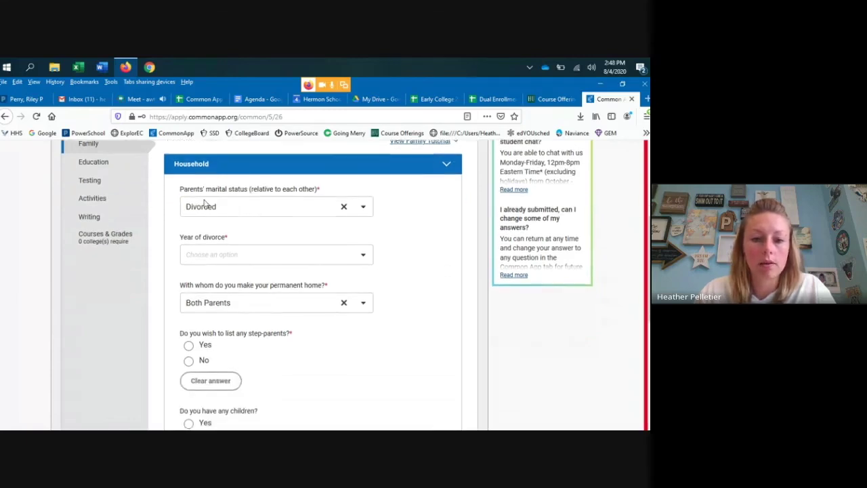
left_click(208, 261)
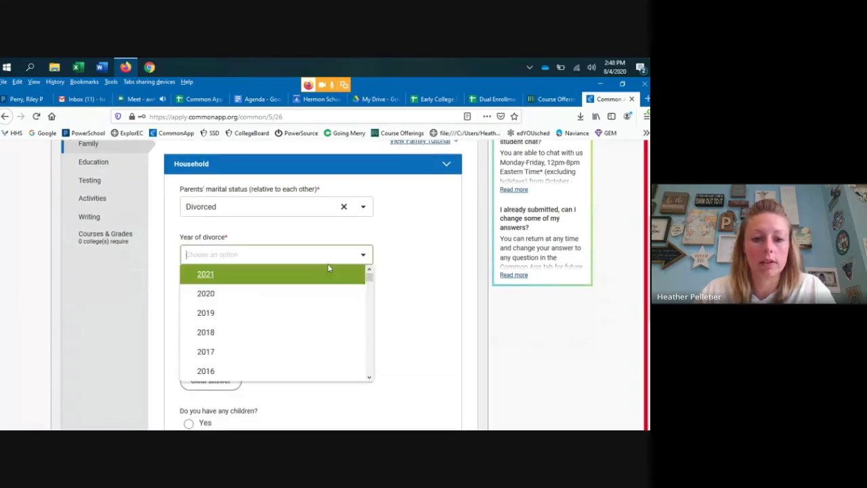
left_click(230, 316)
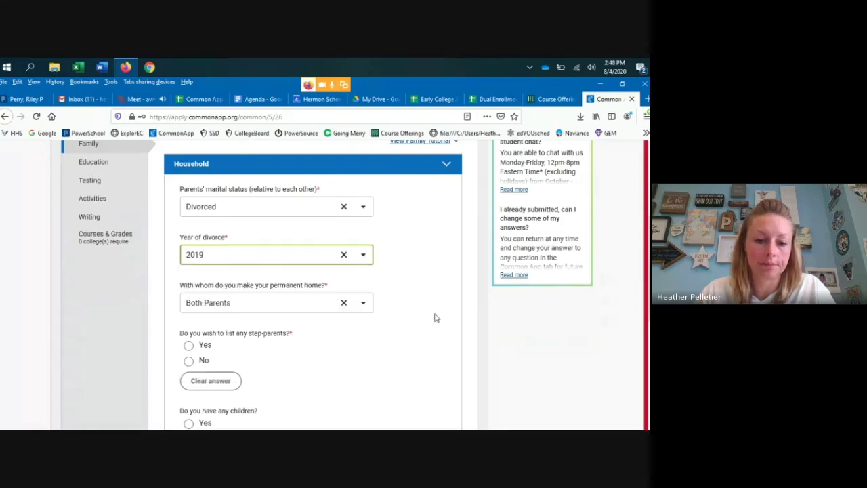
left_click(364, 304)
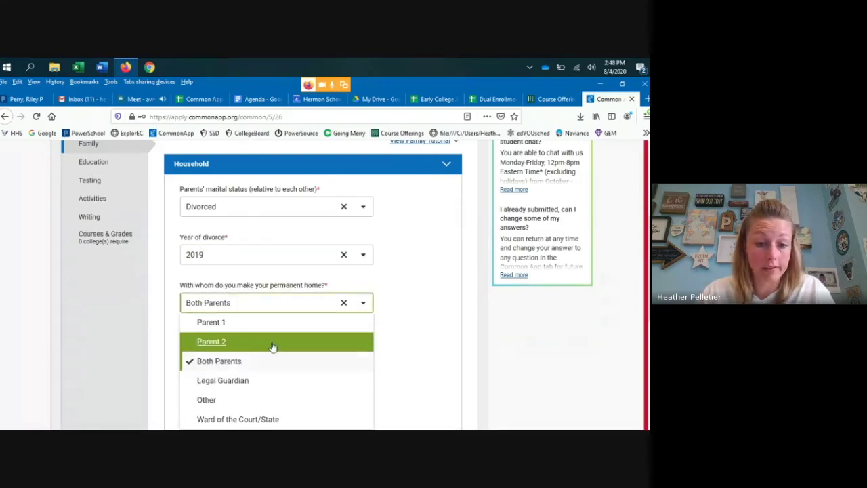
scroll(273, 346, "down", 2)
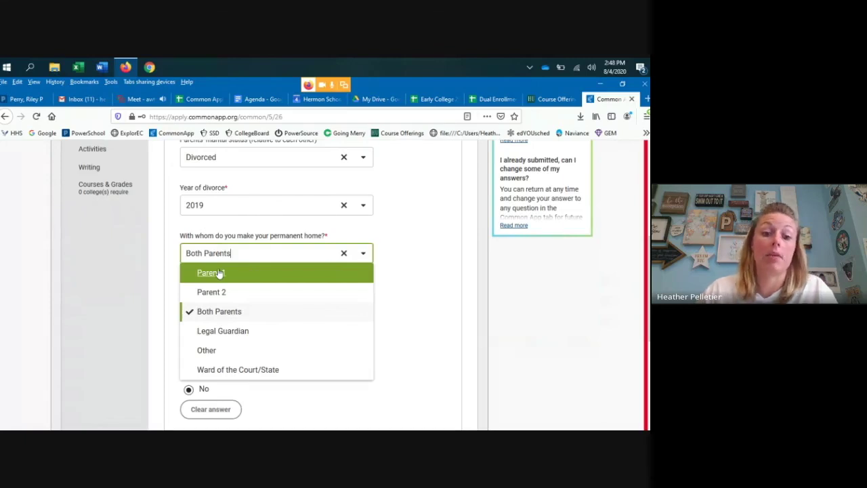
left_click(211, 272)
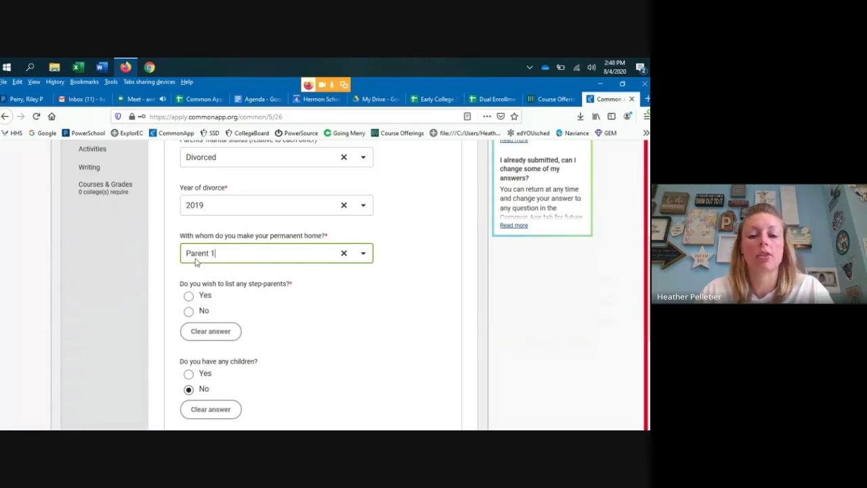
scroll(263, 281, "down", 3)
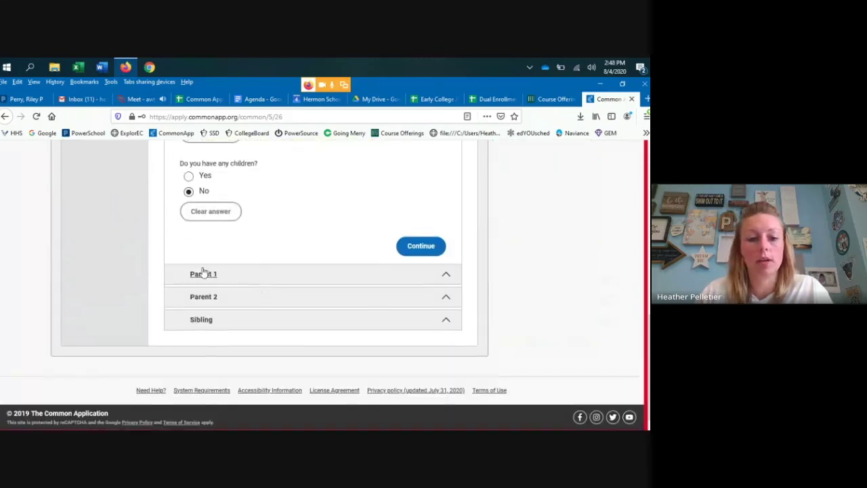
- Mark Parent 1 as the Father, then expand the Parent 2 questions
left_click(204, 274)
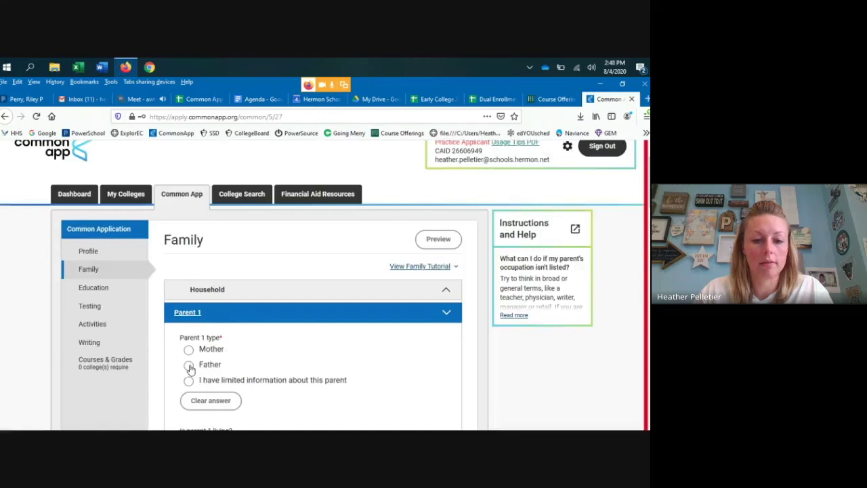
left_click(188, 364)
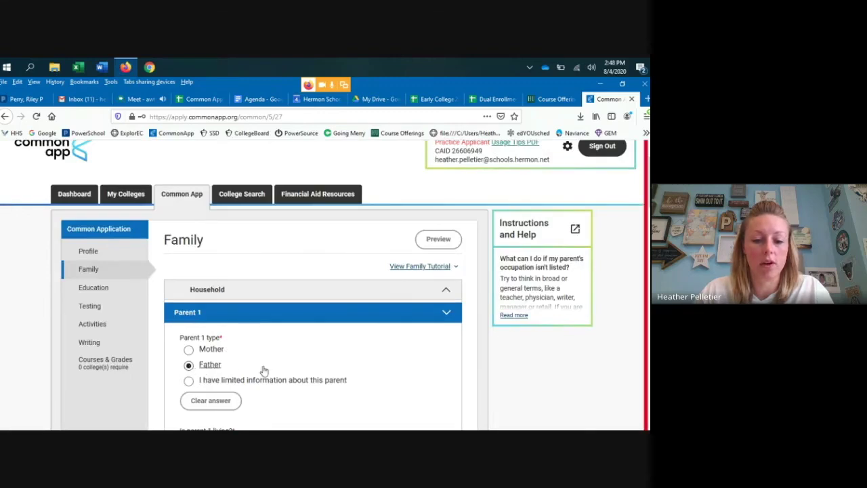
scroll(298, 338, "down", 2)
scroll(389, 291, "down", 3)
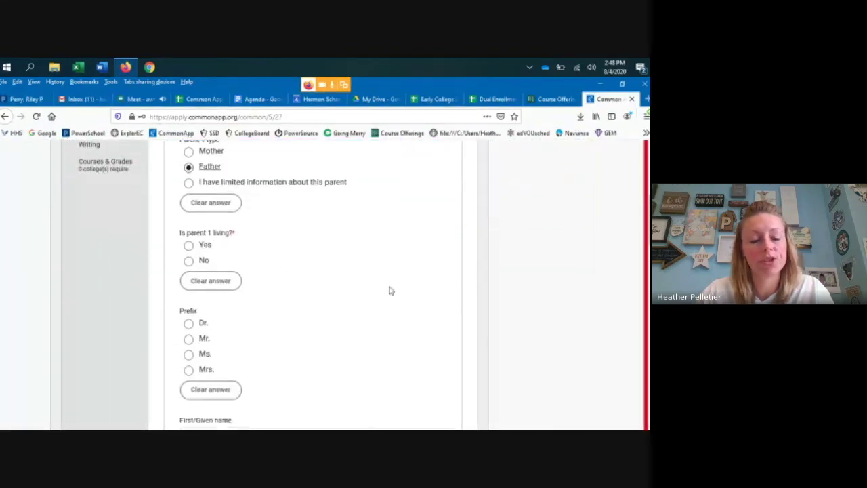
scroll(388, 290, "up", 2)
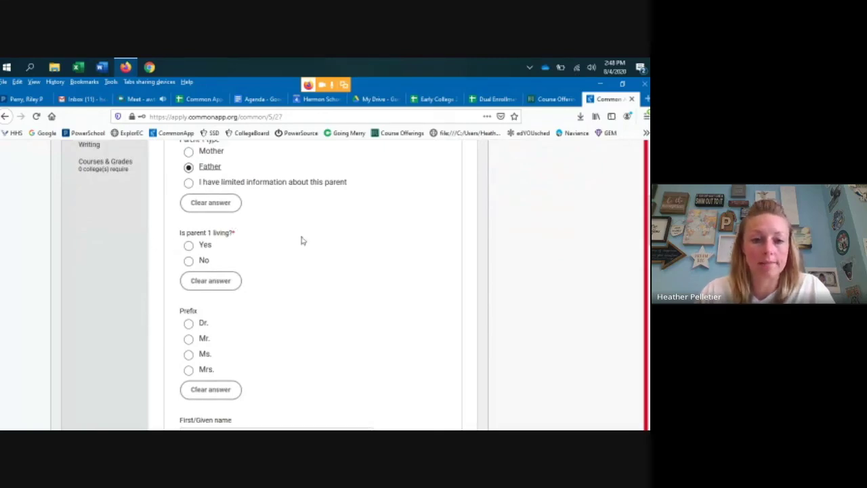
scroll(301, 243, "down", 5)
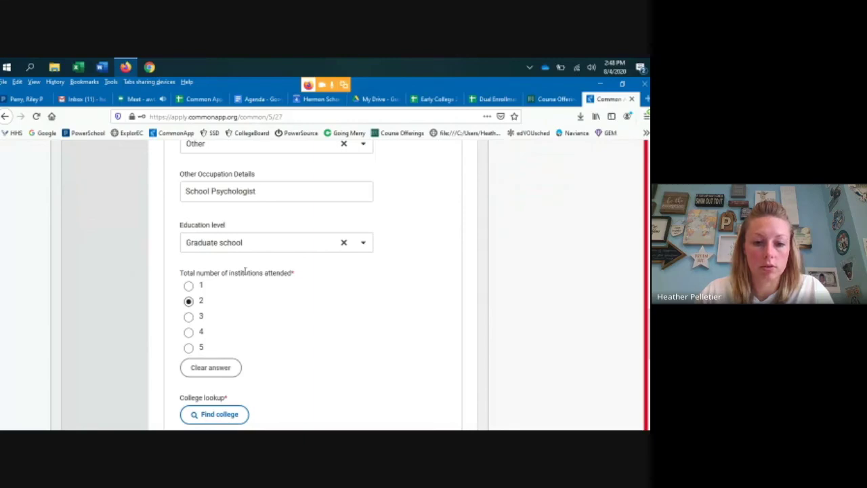
scroll(375, 304, "down", 6)
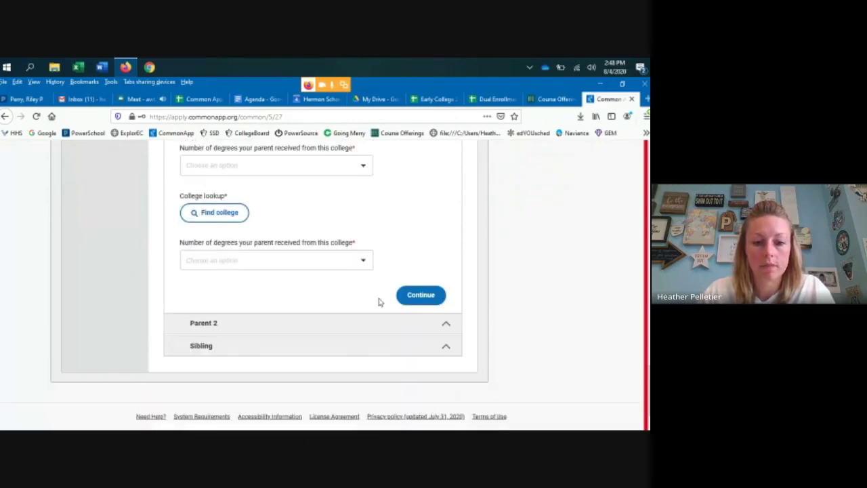
left_click(202, 325)
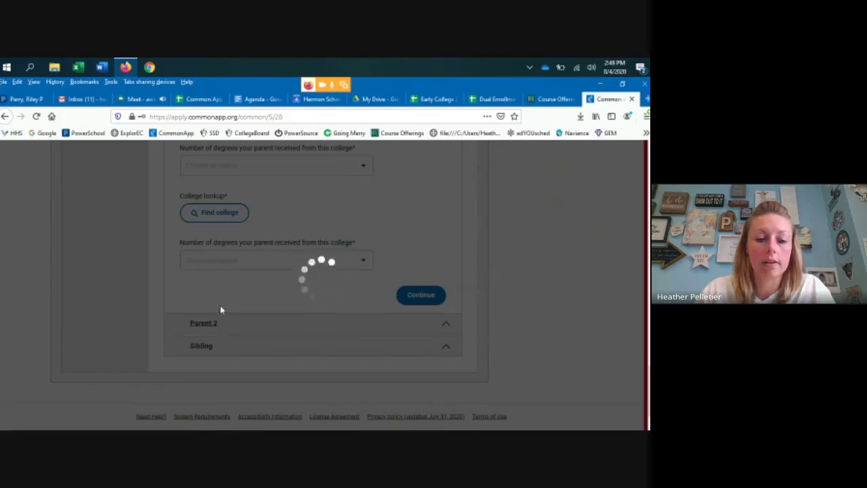
scroll(321, 323, "down", 1)
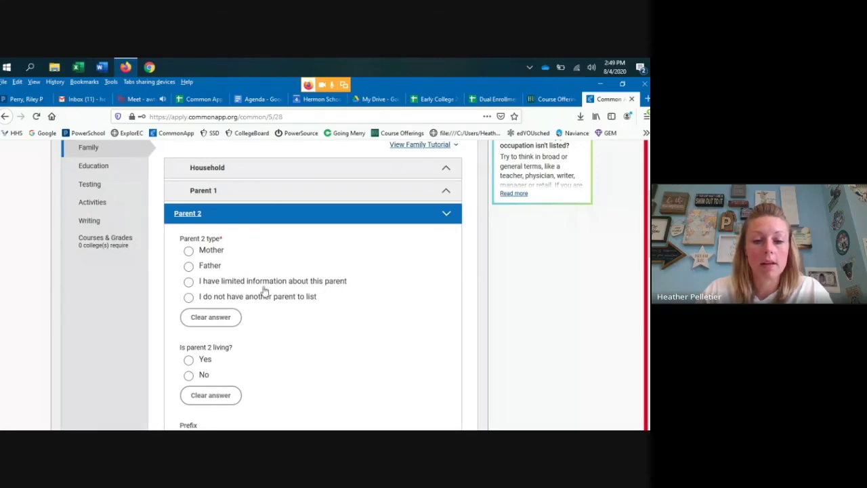
- Indicate no other parent to list and set Parent 2's type to Mother
scroll(230, 301, "down", 3)
scroll(229, 296, "down", 1)
scroll(216, 284, "up", 3)
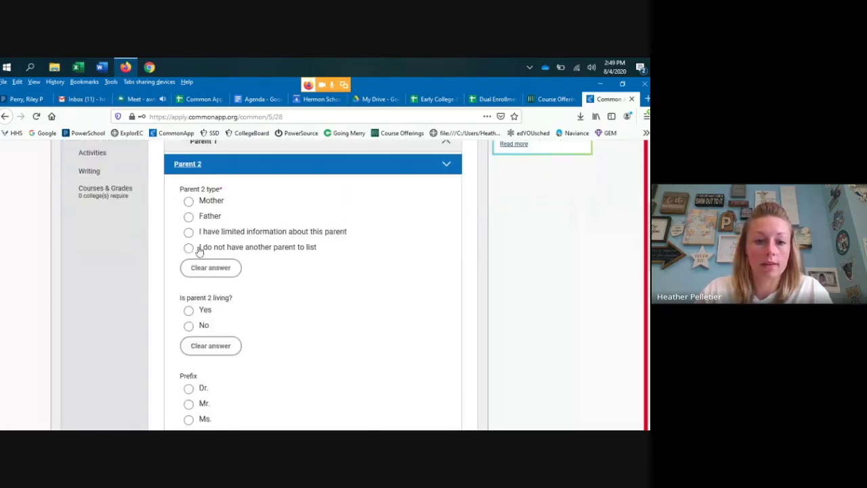
left_click(207, 250)
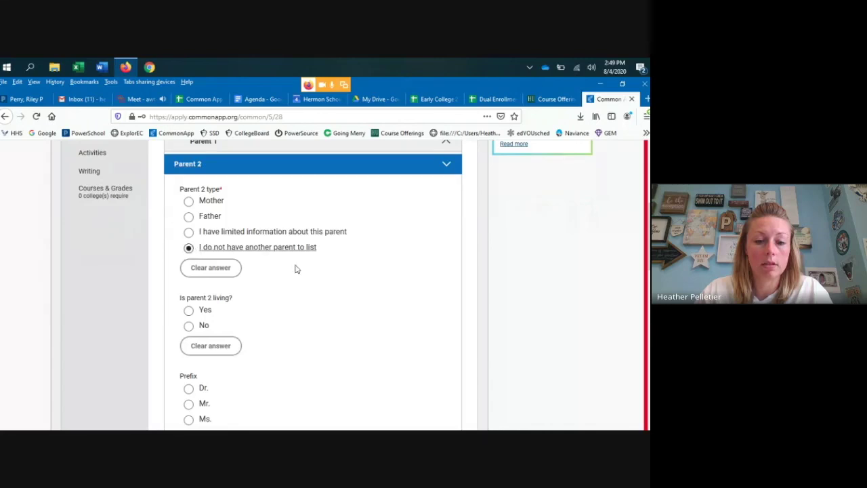
scroll(194, 167, "down", 2)
scroll(208, 296, "down", 3)
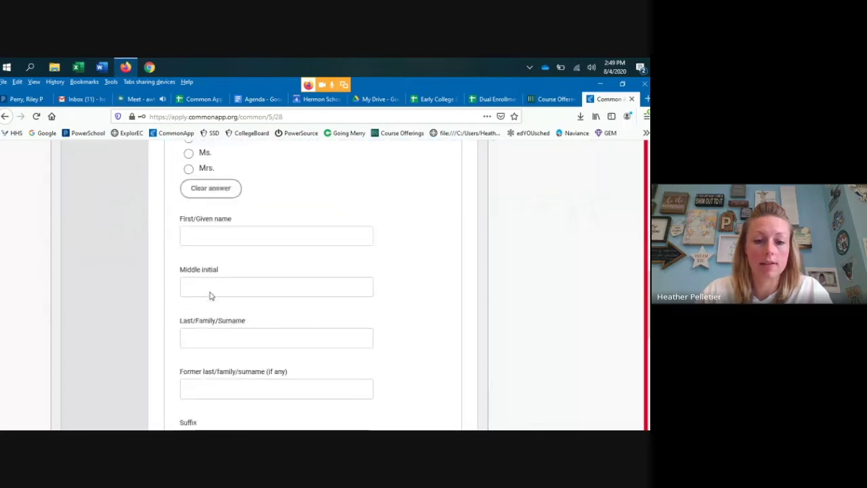
scroll(210, 296, "up", 5)
scroll(210, 296, "up", 3)
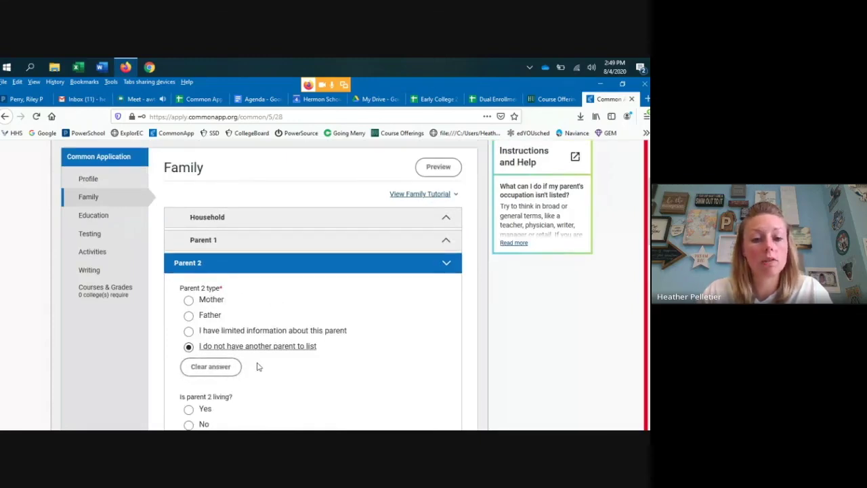
scroll(256, 364, "down", 4)
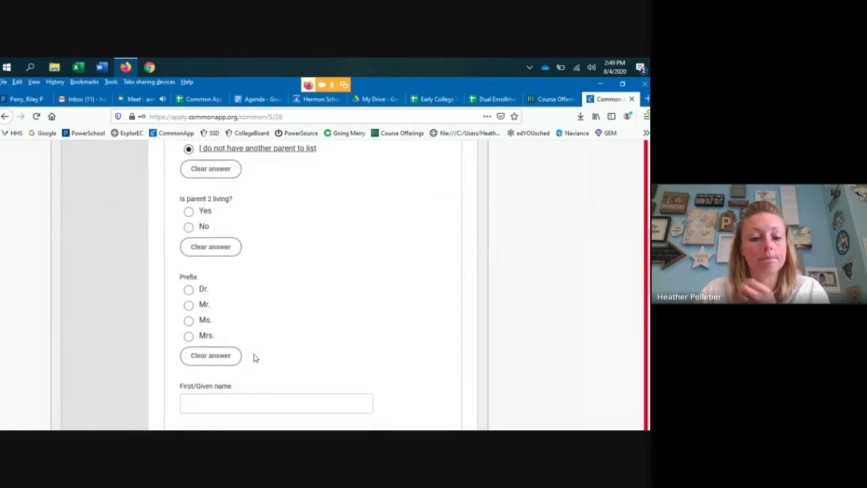
scroll(256, 357, "up", 2)
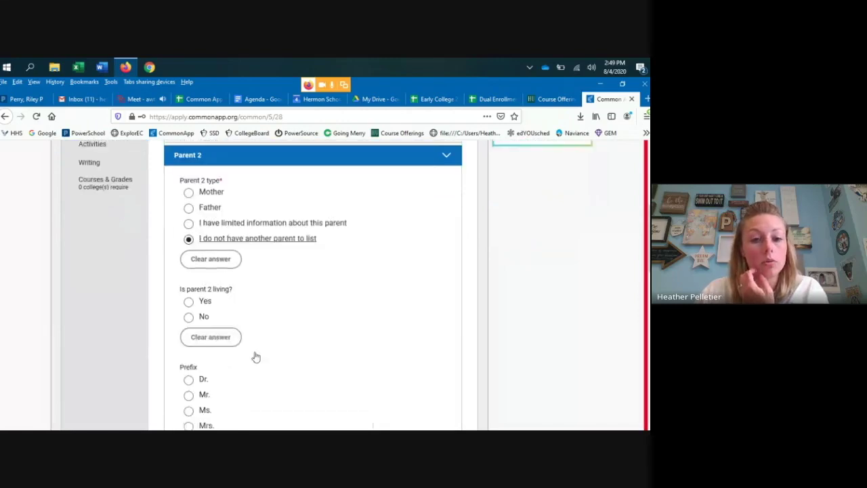
left_click(188, 218)
left_click(189, 201)
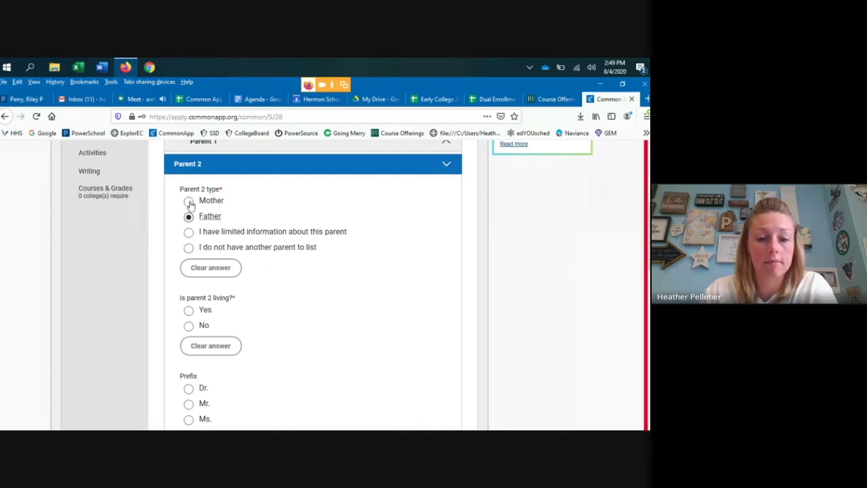
- Reopen the Parent 1 questions, then return to the Household questions
scroll(333, 221, "down", 3)
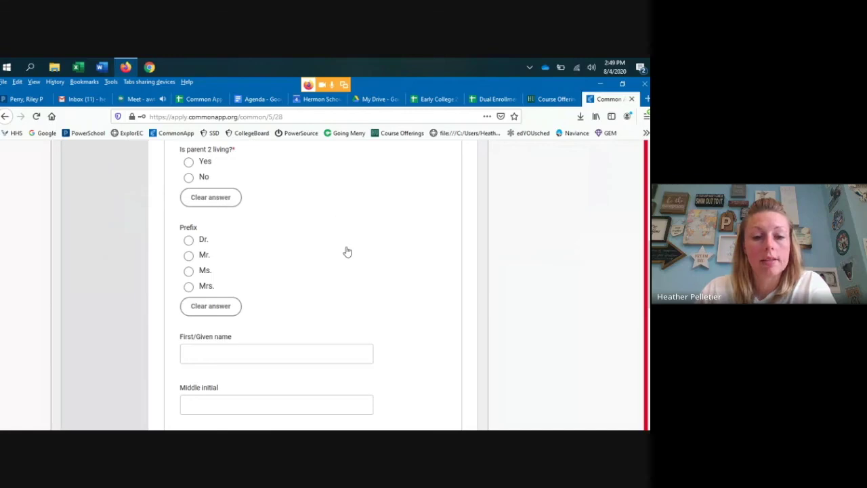
scroll(346, 250, "down", 1)
scroll(352, 252, "up", 1)
scroll(352, 256, "up", 4)
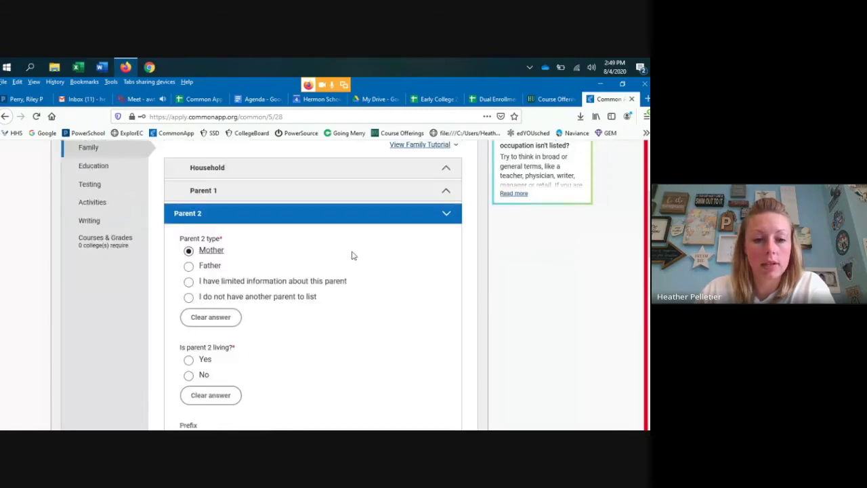
left_click(203, 192)
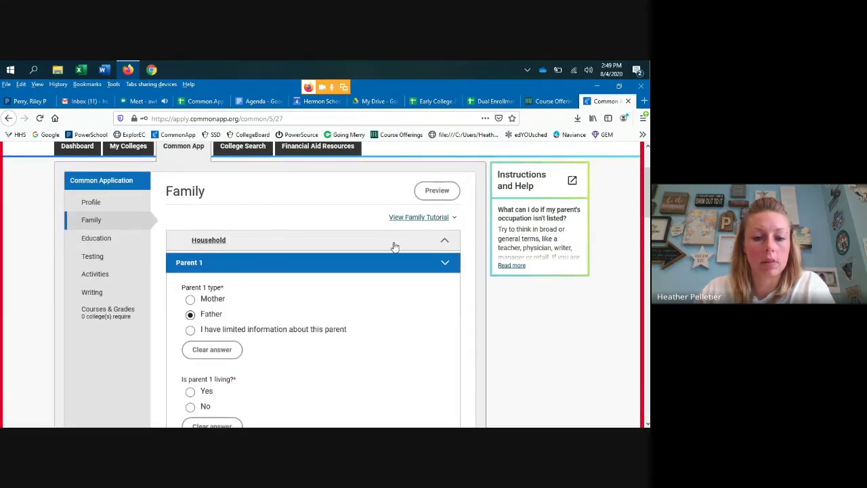
left_click(392, 247)
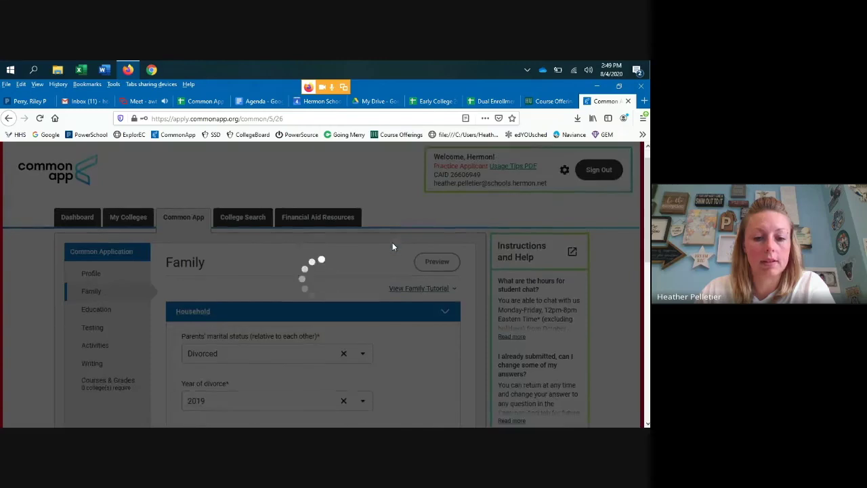
- Answer yes to listing step-parents and expand the Step-Parent 1 questions
scroll(325, 248, "down", 3)
scroll(325, 247, "down", 2)
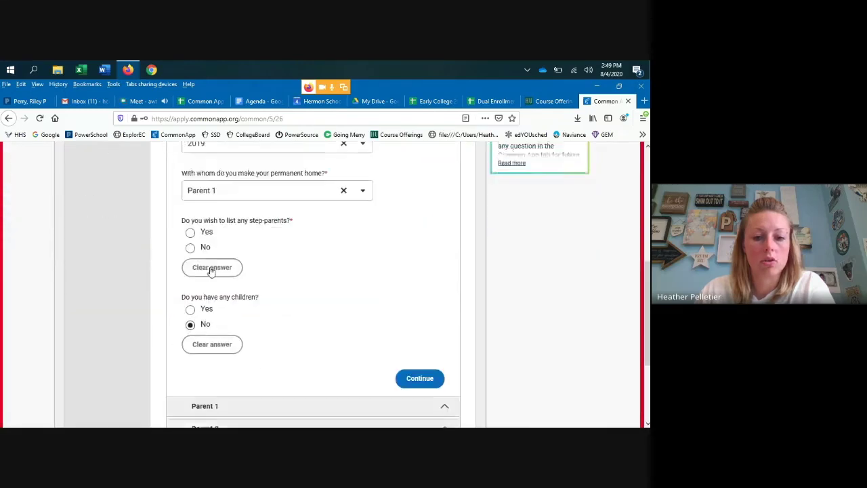
left_click(191, 198)
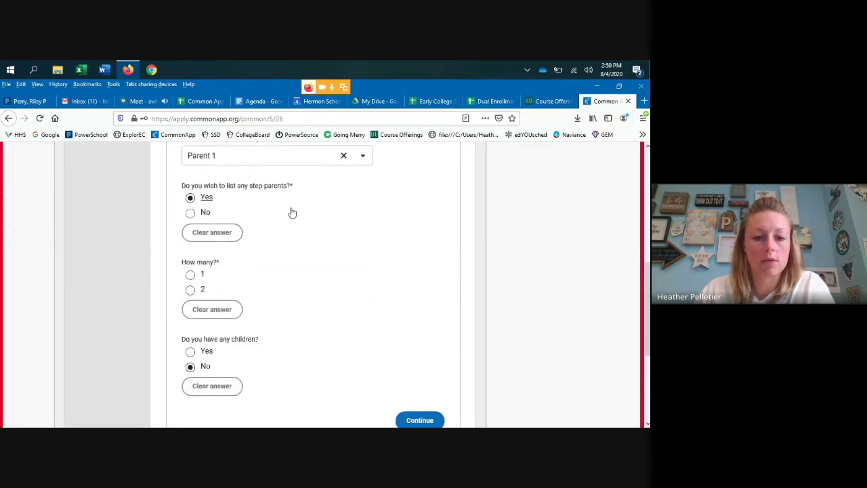
scroll(292, 212, "down", 1)
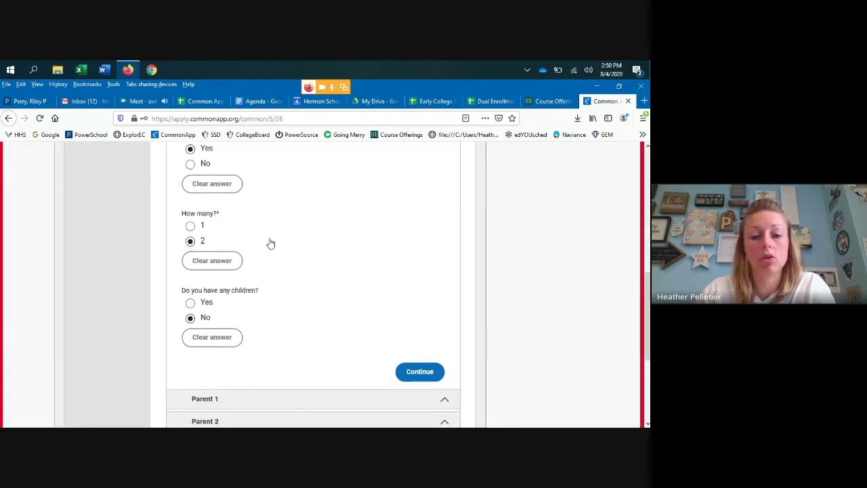
scroll(269, 243, "down", 3)
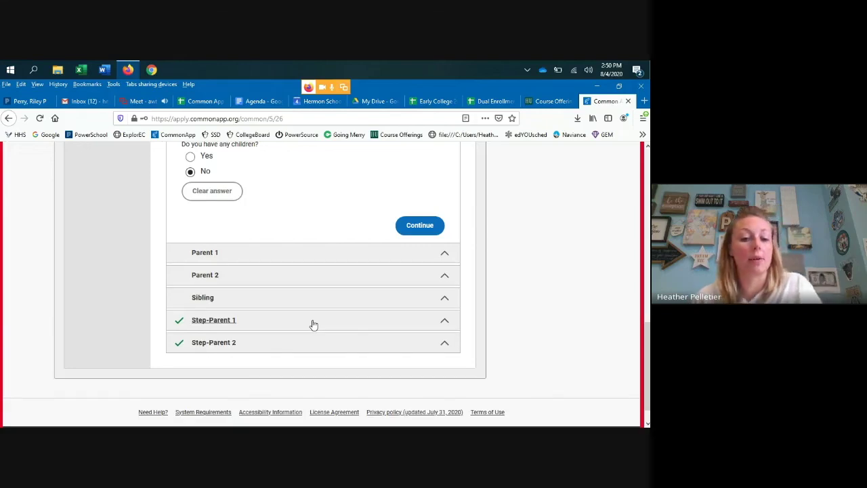
left_click(227, 320)
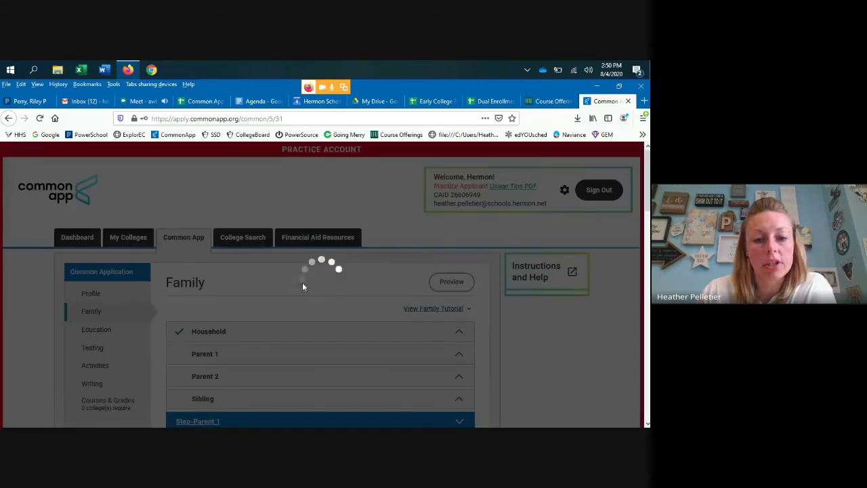
- Set Step-Parent 1's education to Graduated from college/university with 2 institutions attended
scroll(307, 283, "down", 8)
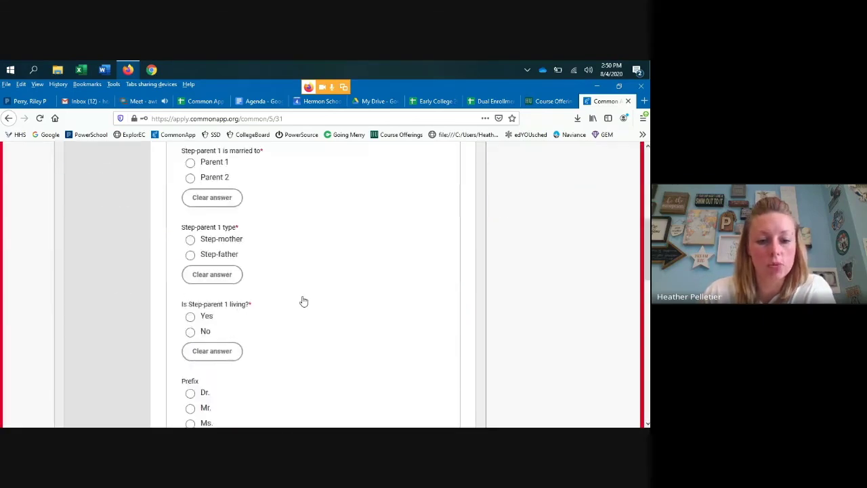
scroll(303, 300, "down", 6)
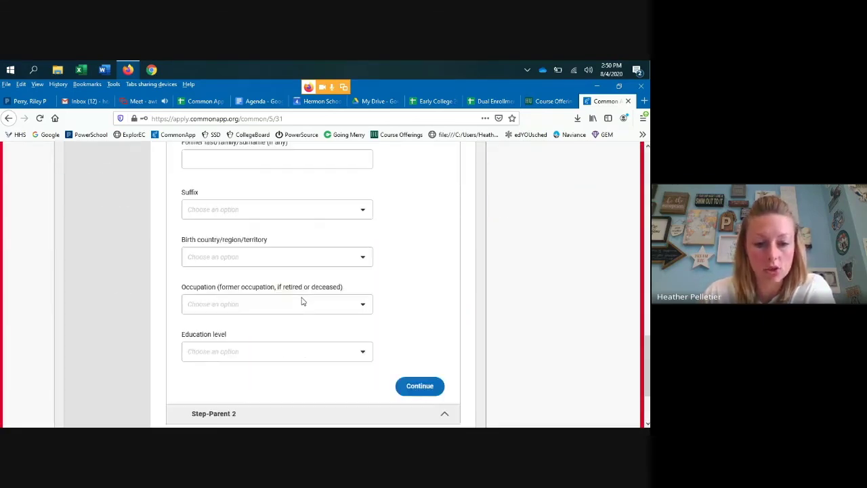
scroll(302, 301, "down", 1)
left_click(365, 303)
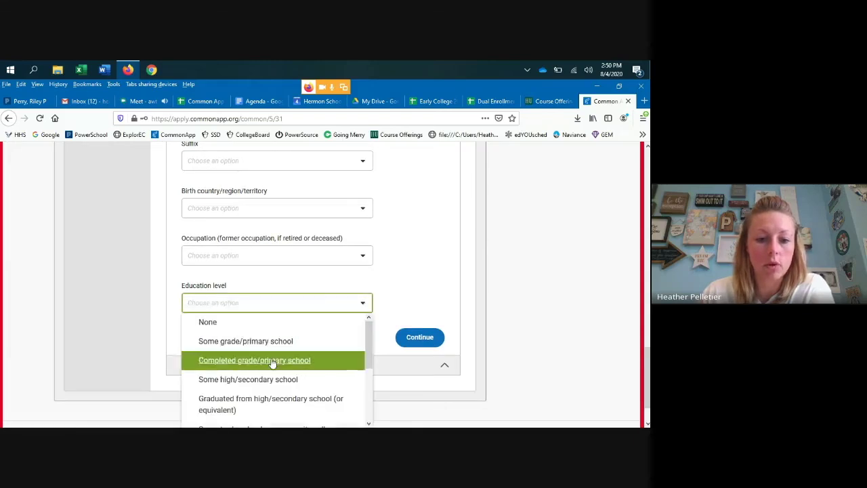
scroll(271, 362, "down", 2)
scroll(259, 364, "down", 1)
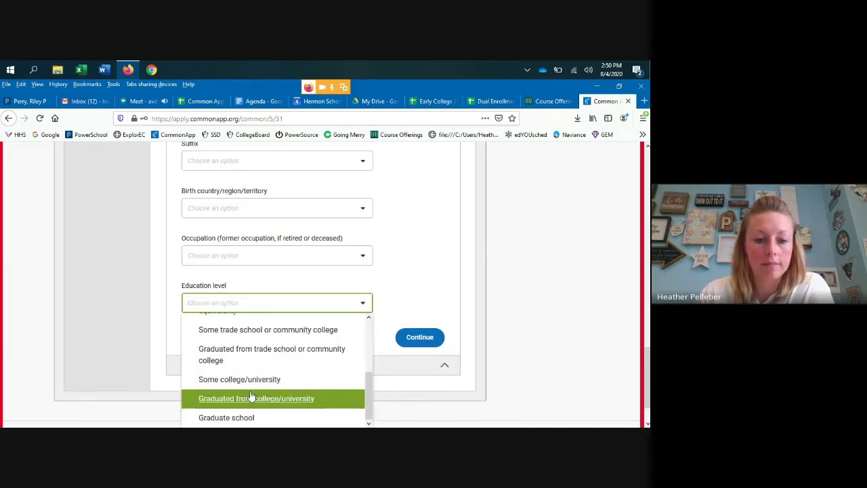
left_click(252, 398)
scroll(308, 361, "down", 2)
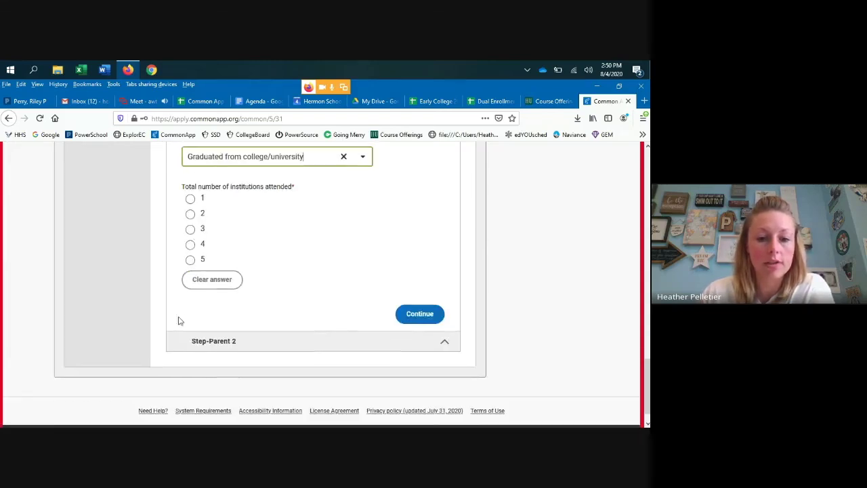
left_click(192, 215)
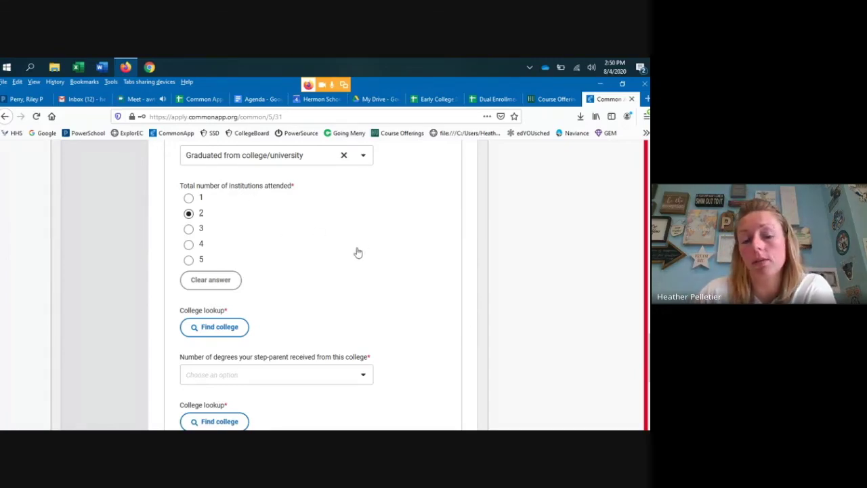
- Collapse Step-Parent 1 and open the Sibling section
scroll(358, 252, "up", 4)
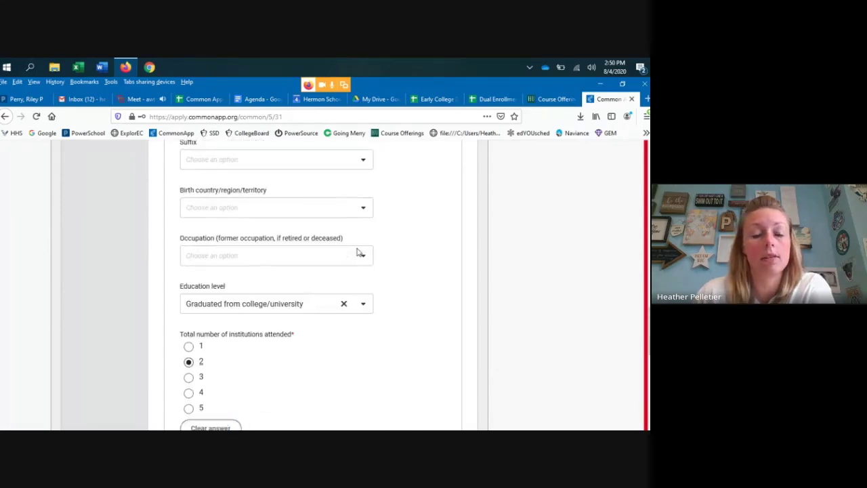
scroll(358, 251, "up", 10)
scroll(358, 252, "up", 8)
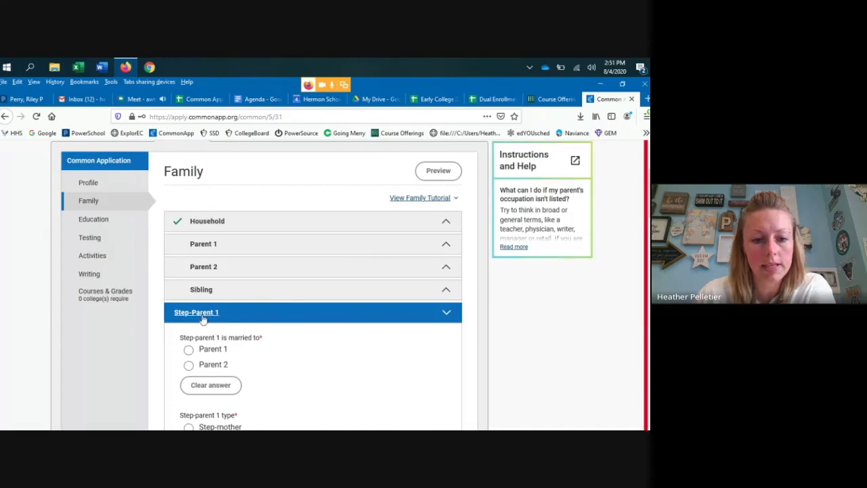
left_click(302, 313)
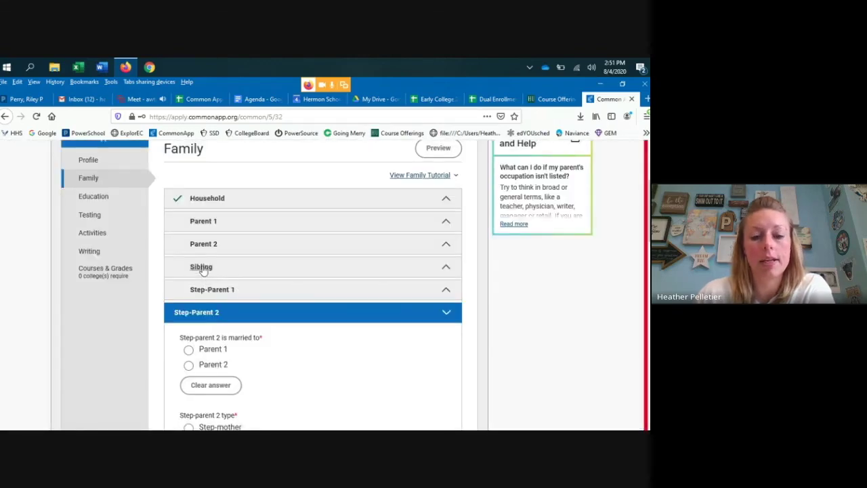
left_click(201, 267)
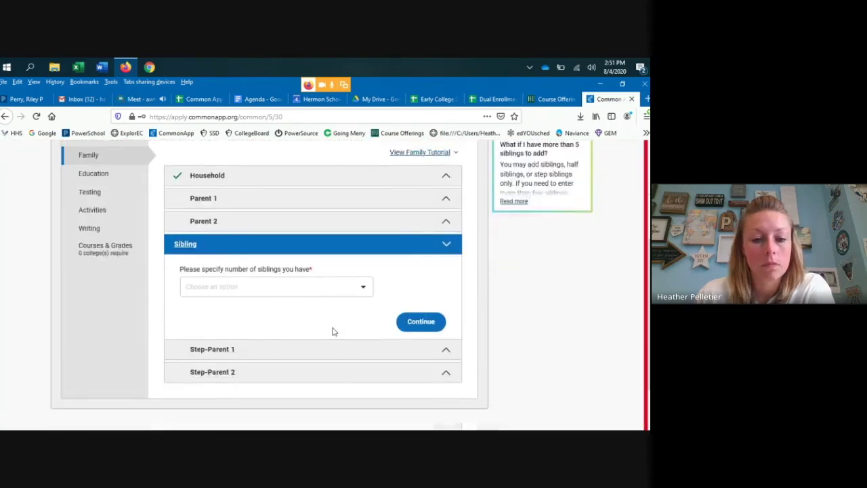
- List 1 sibling and set the sibling's education level to Some college/university
scroll(333, 331, "down", 1)
left_click(366, 231)
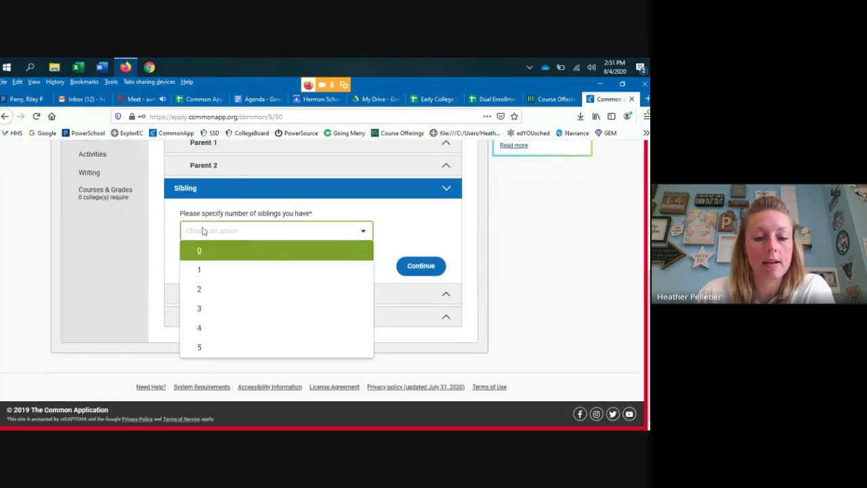
left_click(205, 273)
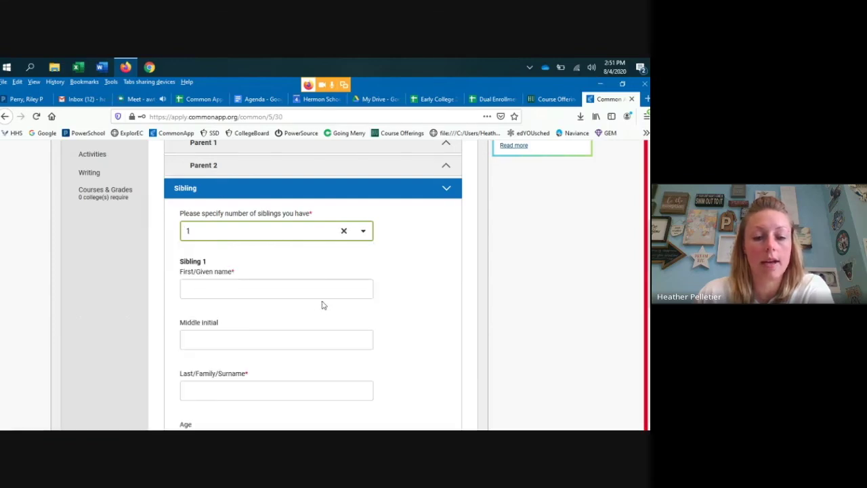
scroll(348, 307, "down", 2)
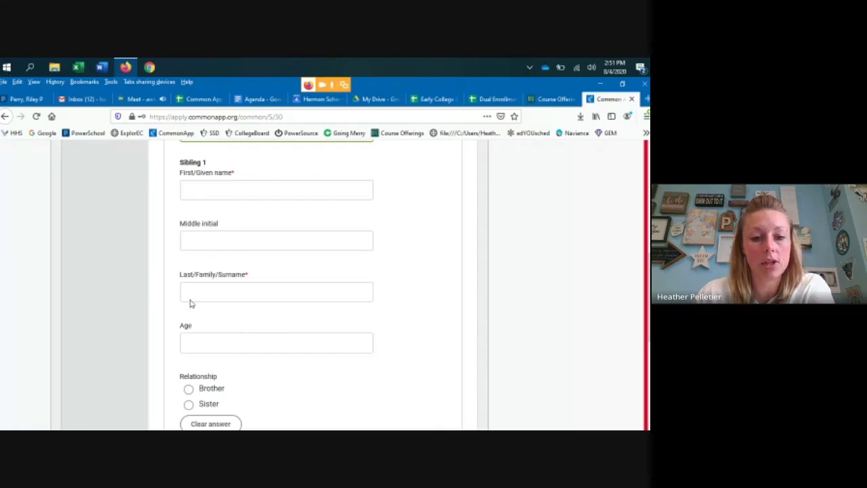
scroll(191, 304, "down", 2)
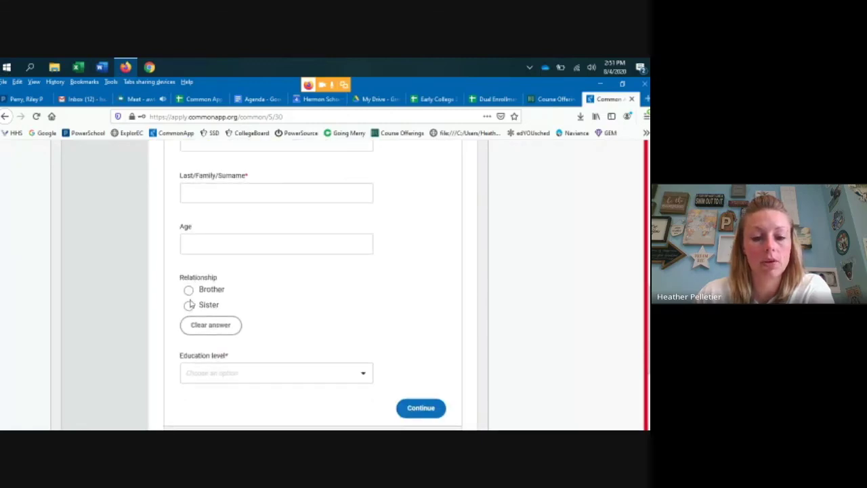
scroll(193, 308, "down", 2)
left_click(227, 273)
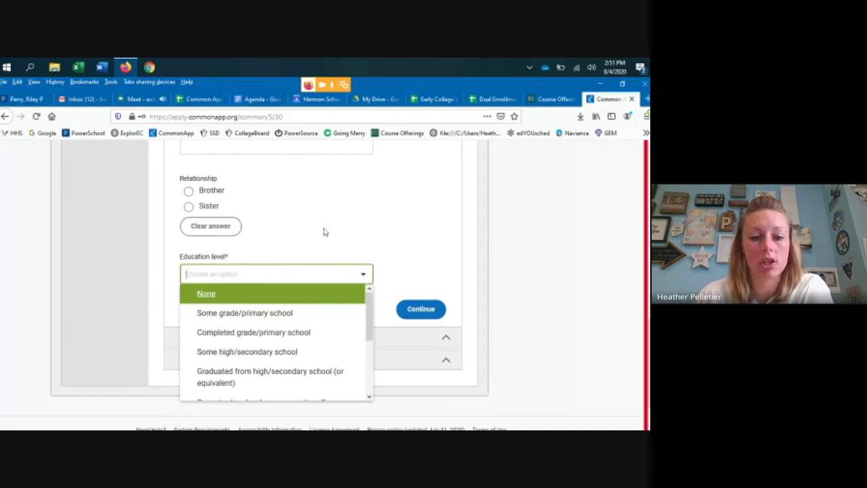
left_click(276, 313)
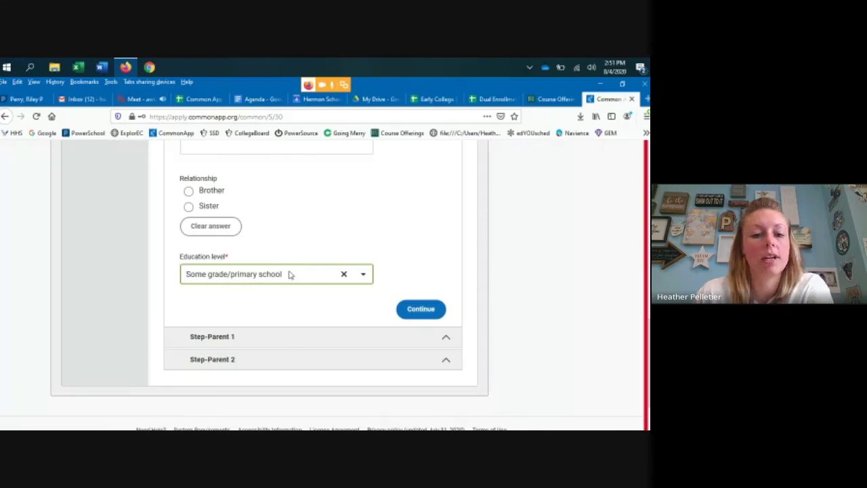
left_click(253, 273)
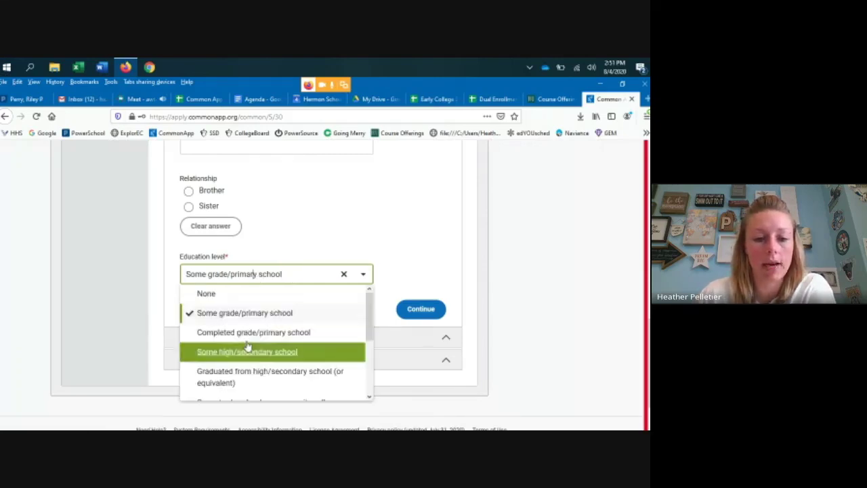
left_click(280, 351)
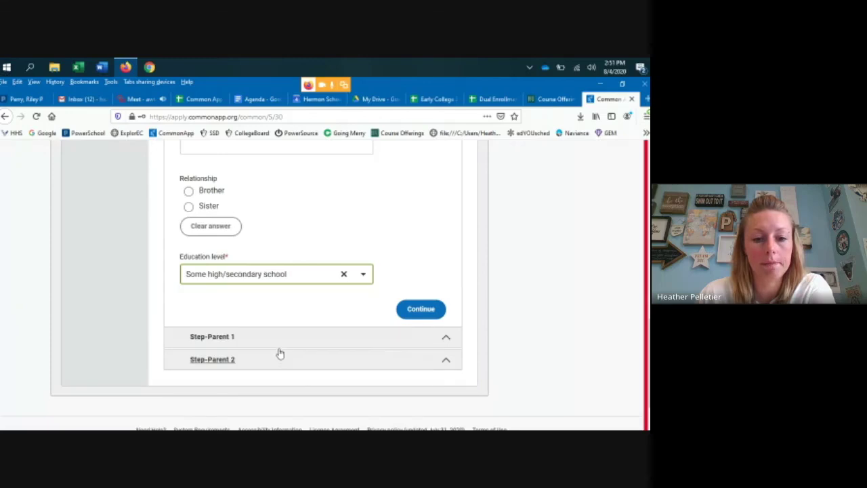
left_click(269, 280)
scroll(274, 355, "down", 3)
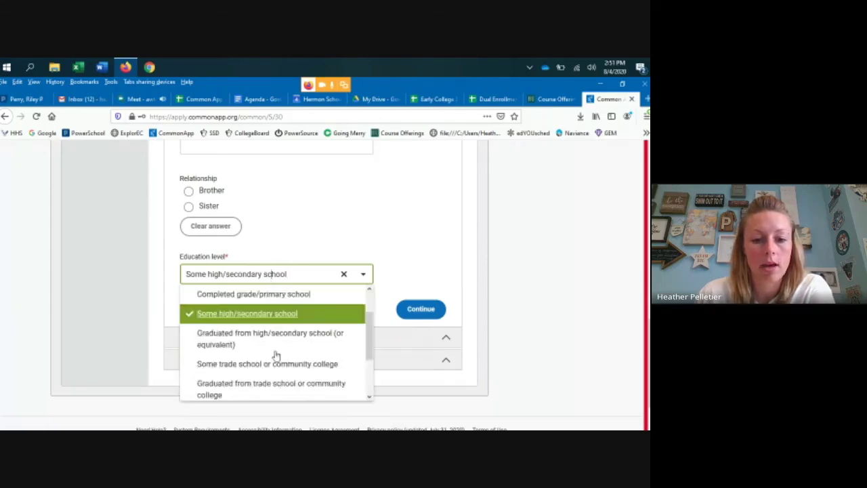
left_click(269, 352)
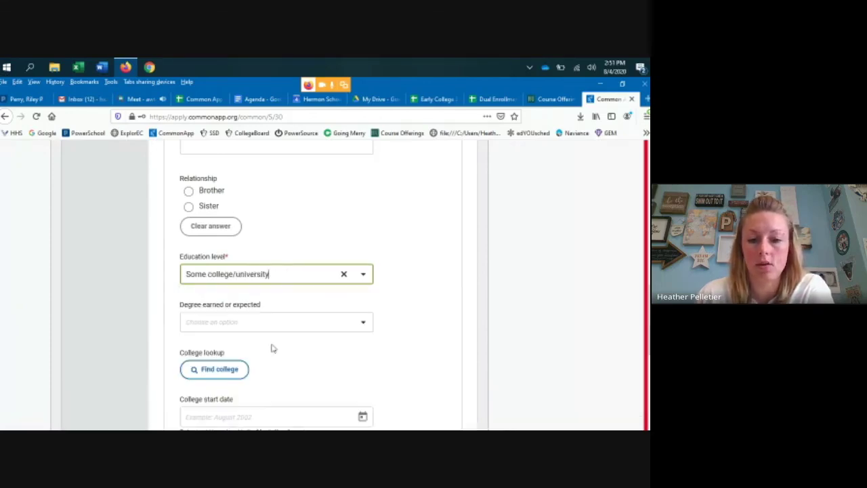
- Save the sibling details and continue
scroll(269, 336, "down", 4)
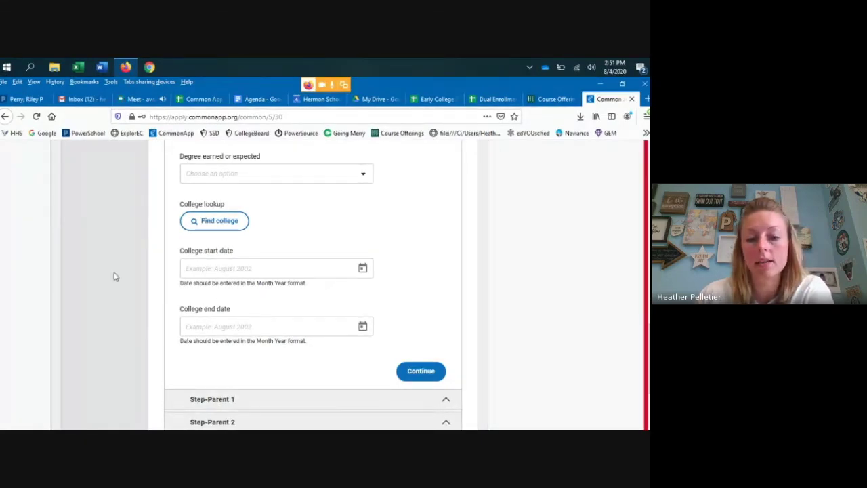
scroll(265, 341, "down", 3)
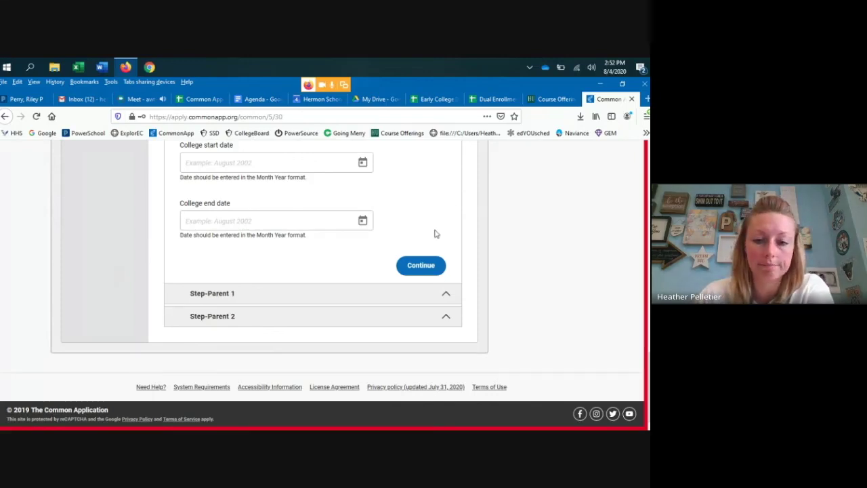
left_click(421, 265)
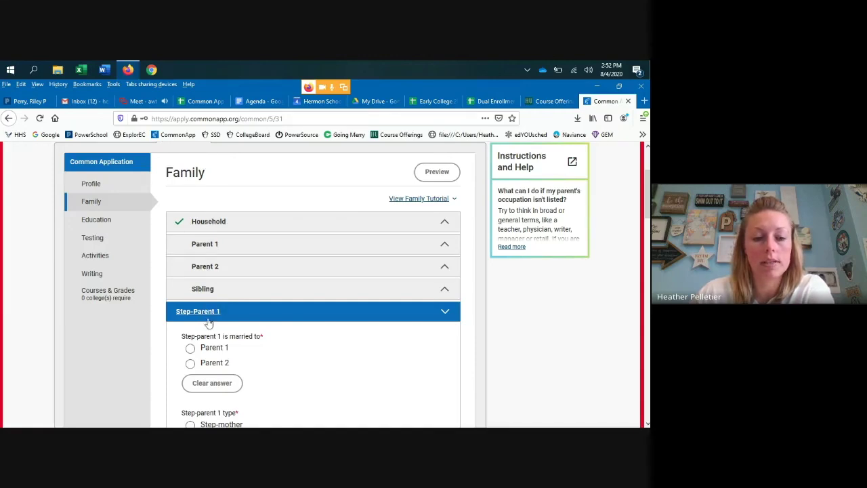
- Set parents' marital status to Never Married, answer no to step-parents, and continue past children and siblings
left_click(199, 234)
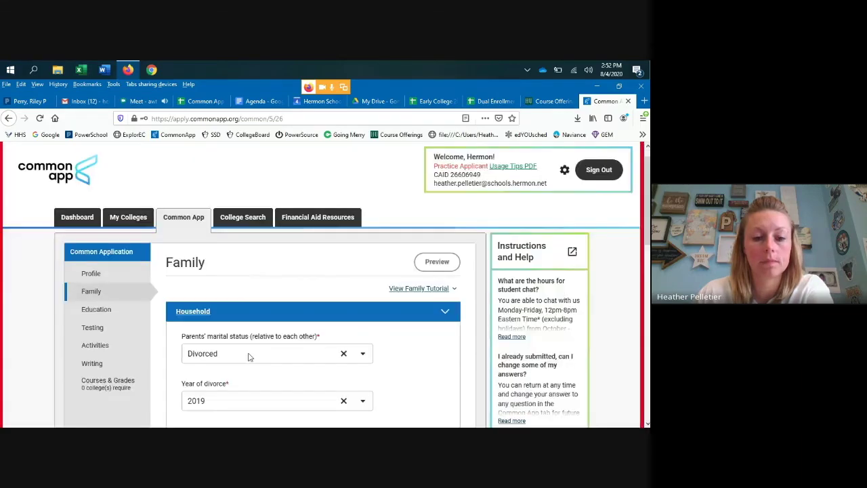
left_click(250, 355)
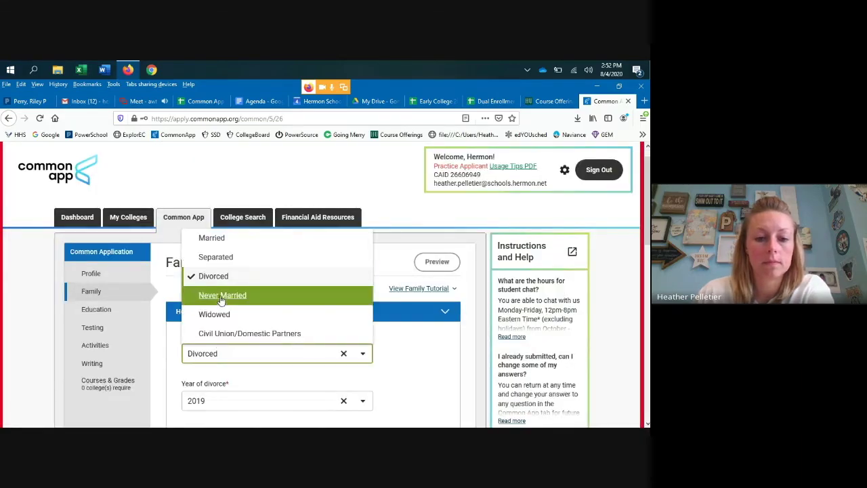
left_click(222, 296)
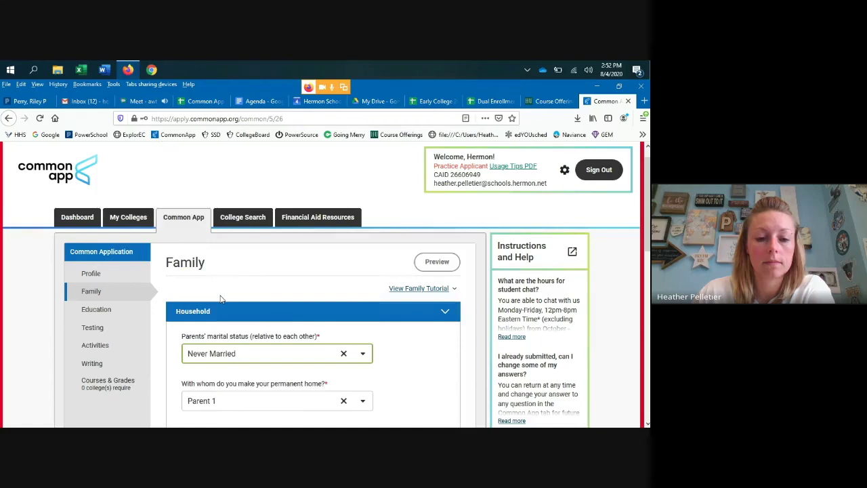
scroll(223, 304, "down", 4)
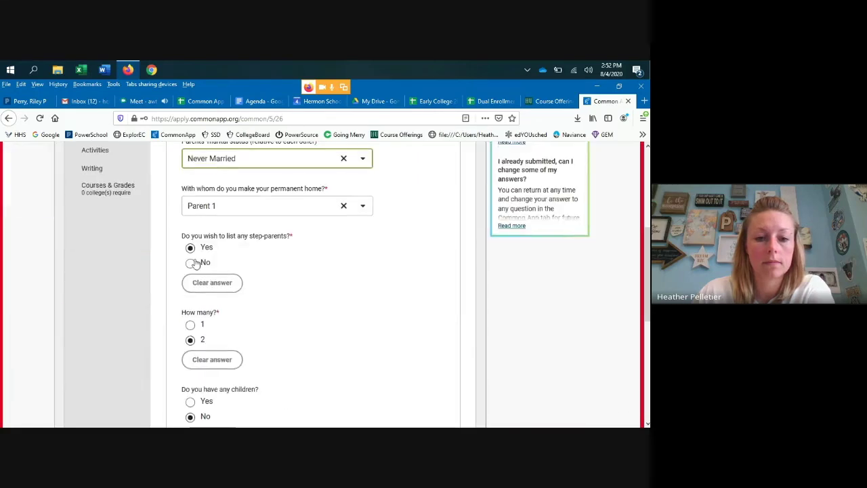
left_click(192, 263)
scroll(308, 326, "down", 3)
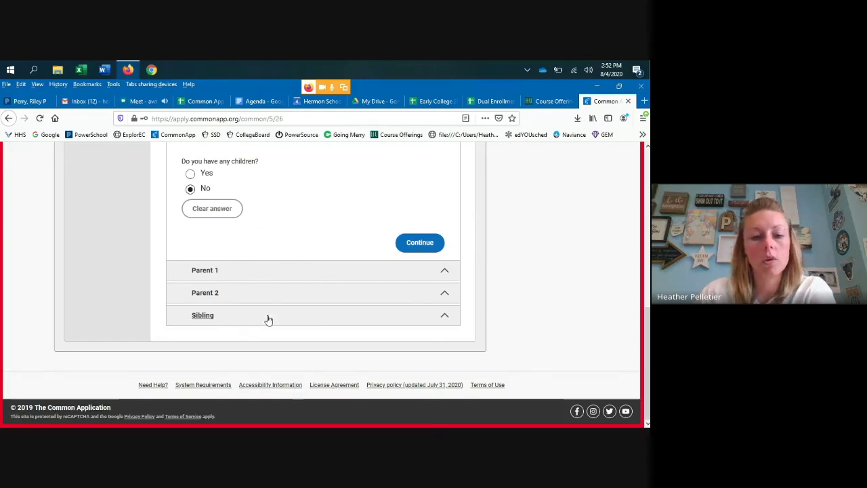
left_click(288, 325)
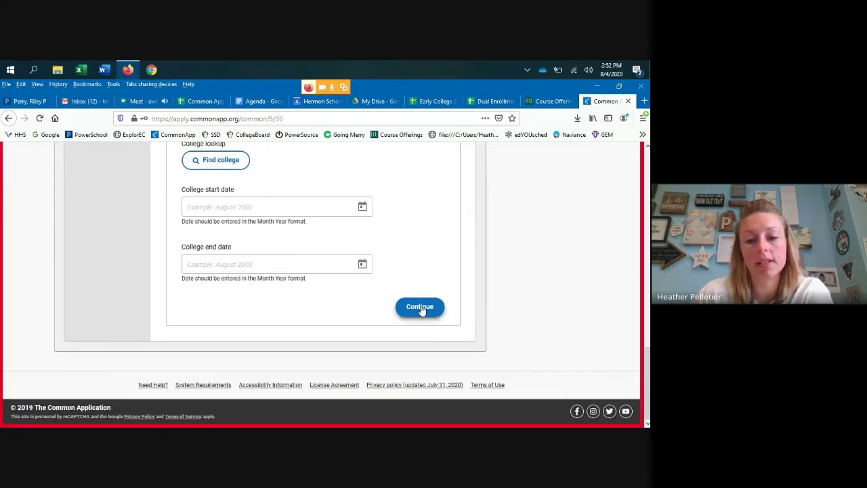
left_click(419, 308)
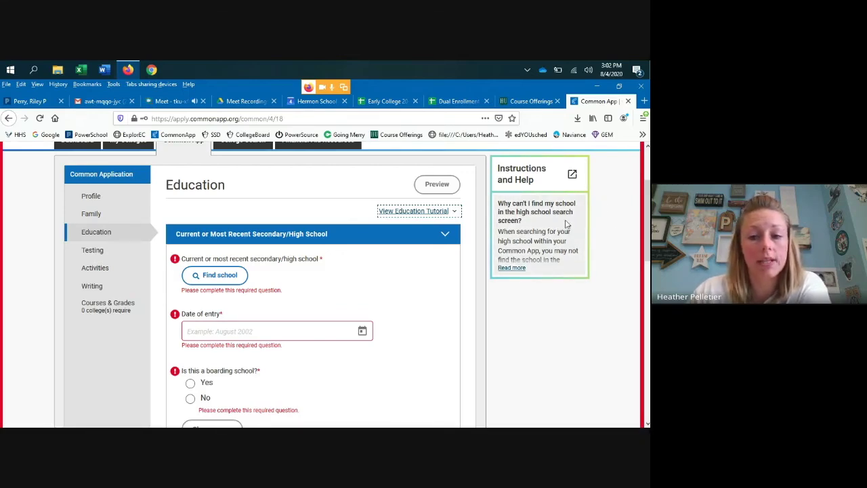
- Look up Hermon High School and confirm it as the current secondary school
left_click(445, 213)
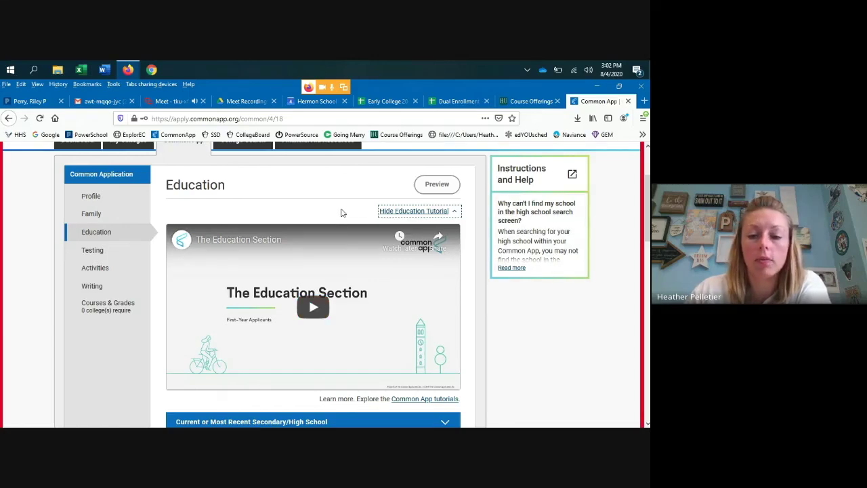
left_click(447, 211)
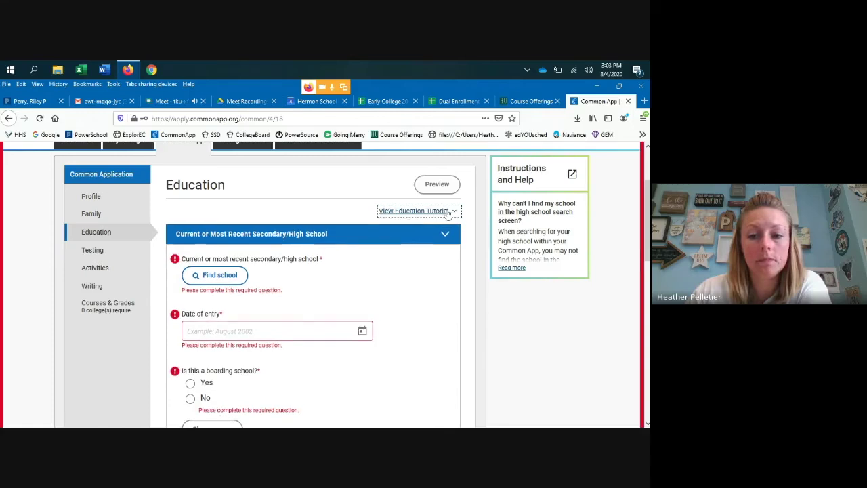
scroll(342, 223, "down", 1)
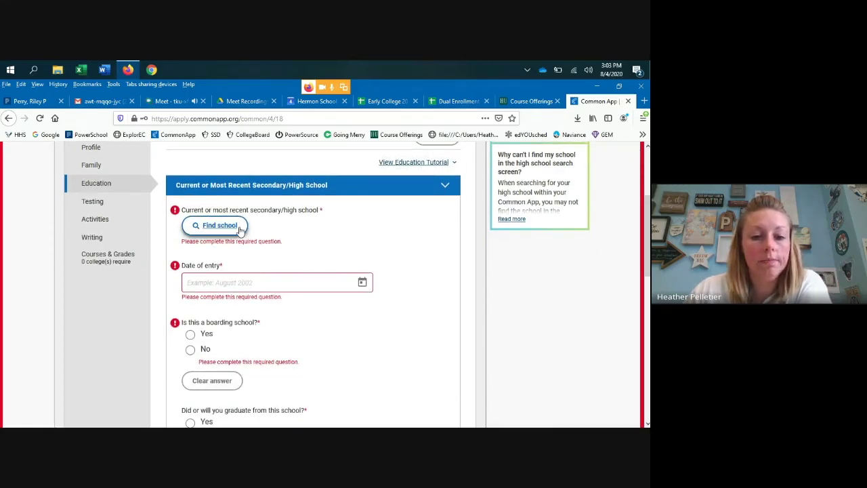
left_click(239, 228)
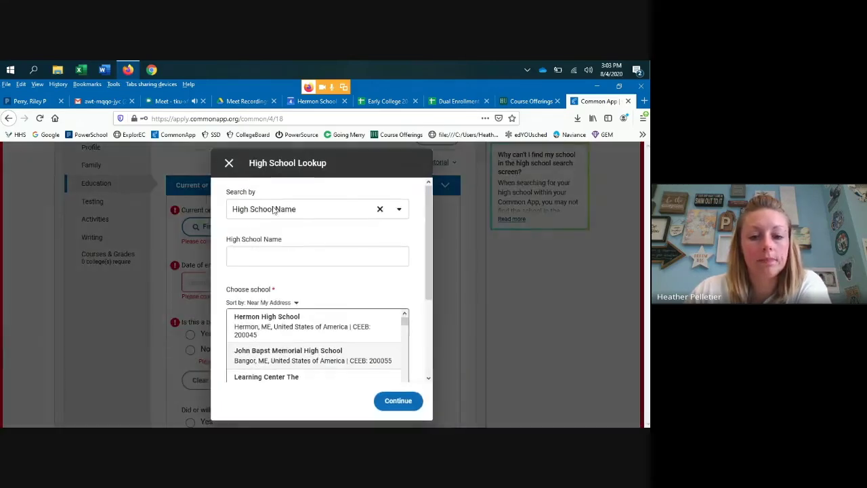
left_click(285, 330)
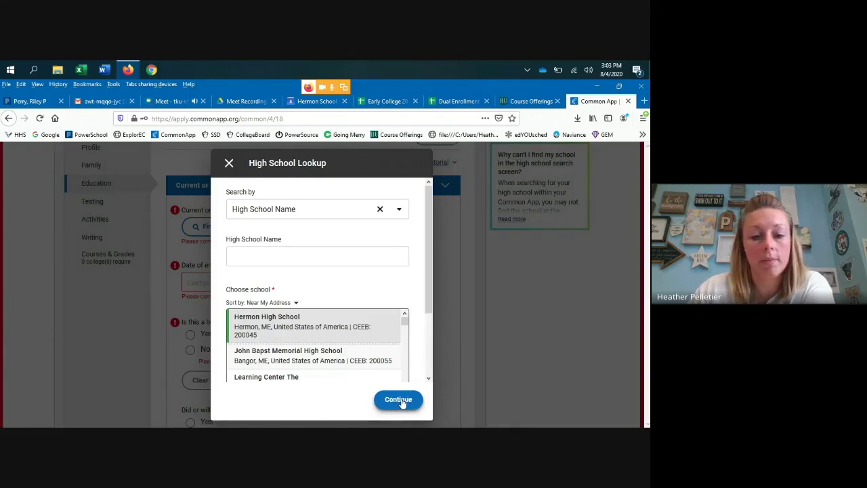
left_click(398, 399)
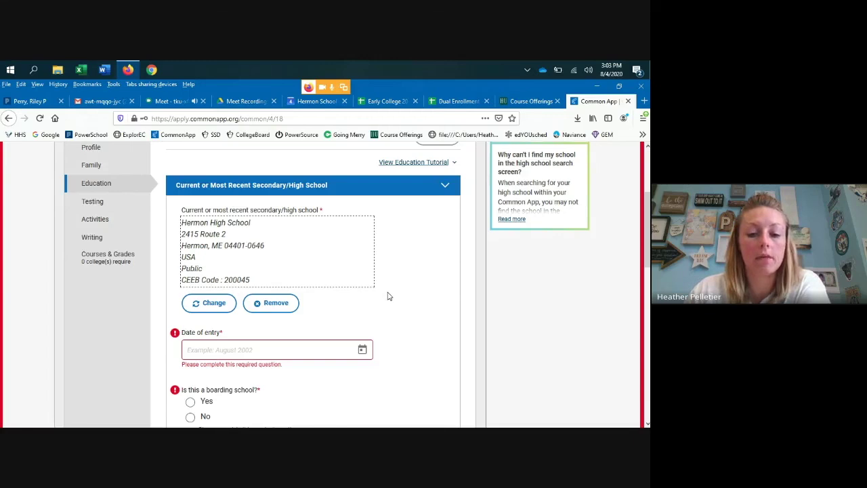
- Enter August 2017 as the date of entry and mark it not a boarding school
scroll(388, 296, "down", 4)
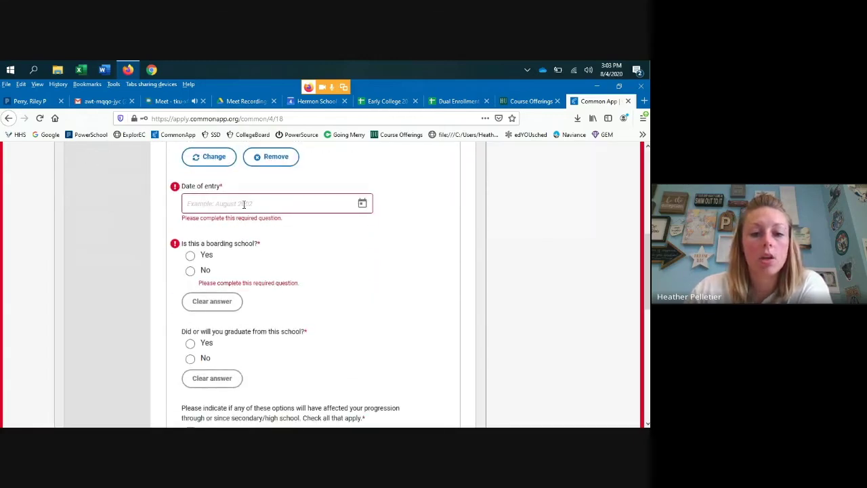
left_click(270, 203)
type("Au")
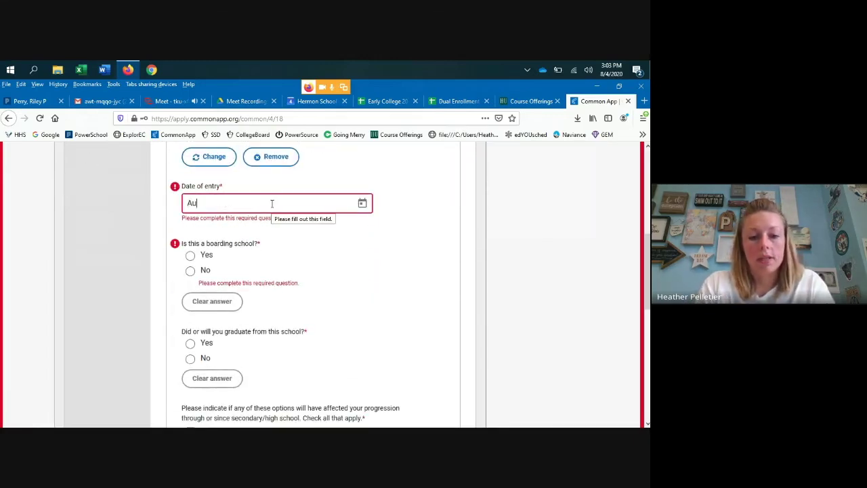
type("gust 2017")
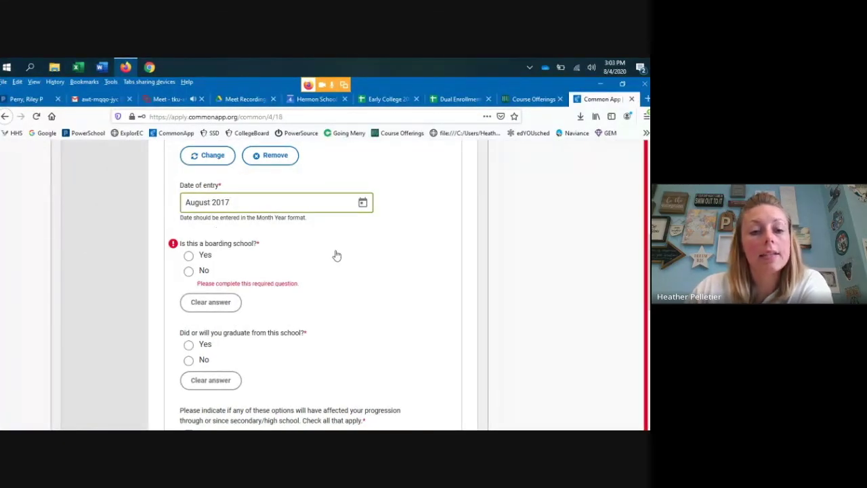
scroll(344, 258, "up", 2)
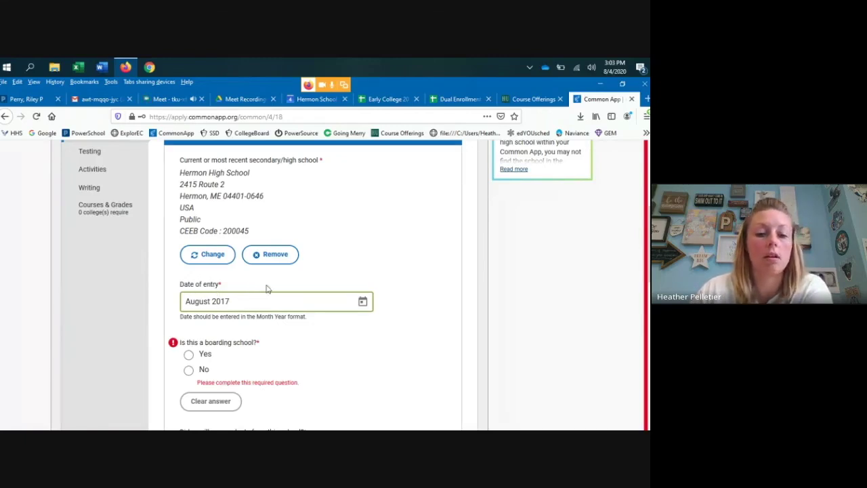
scroll(258, 298, "down", 2)
left_click(188, 320)
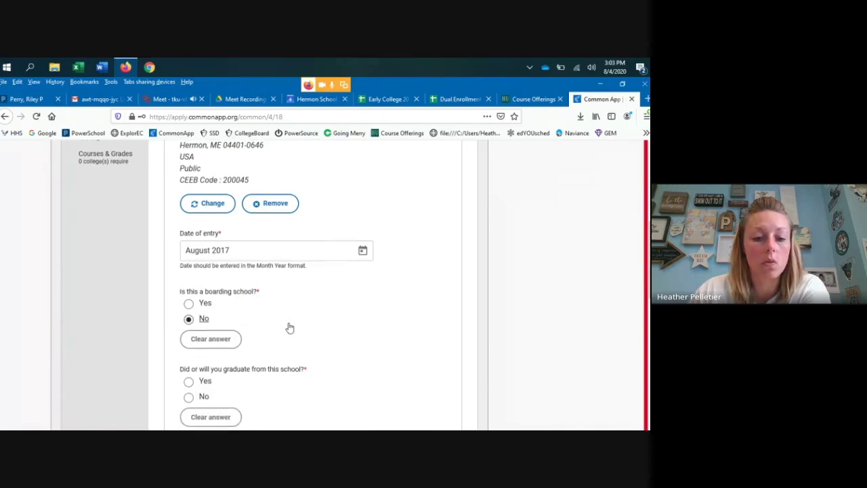
- Answer yes to graduating in June 2021, tick No change in progression, and save
scroll(288, 327, "down", 4)
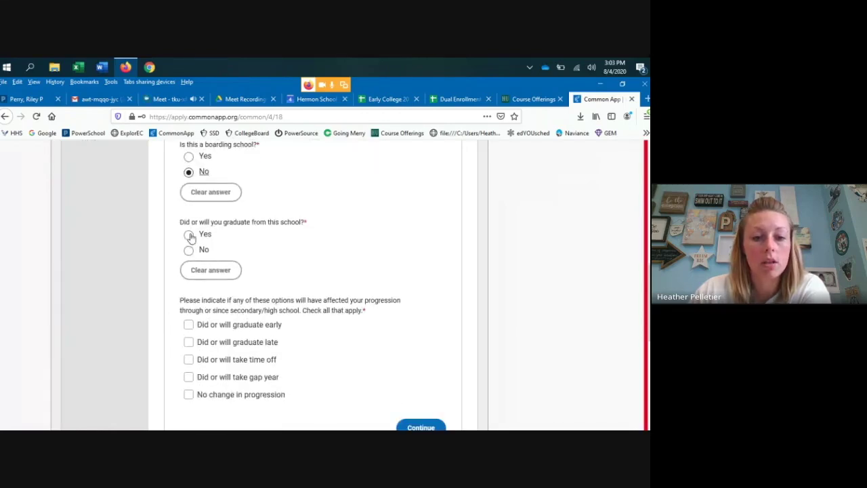
left_click(189, 235)
scroll(348, 237, "down", 1)
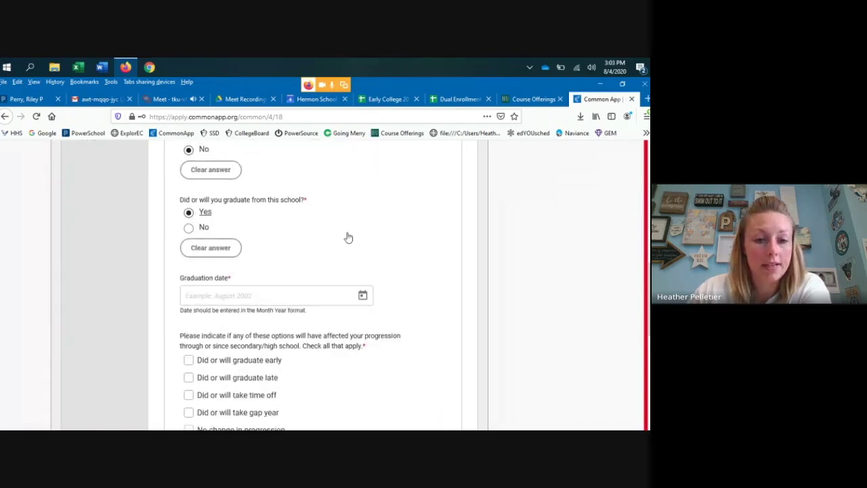
scroll(347, 237, "down", 2)
left_click(257, 218)
type("June 2021")
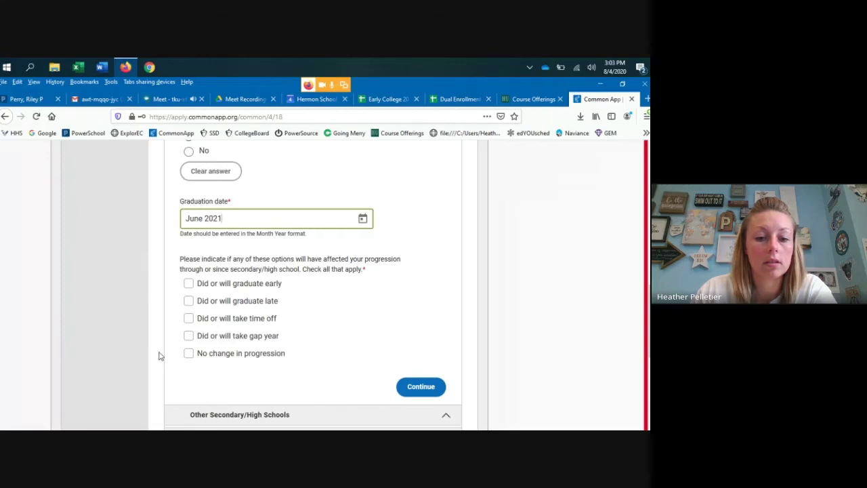
left_click(188, 353)
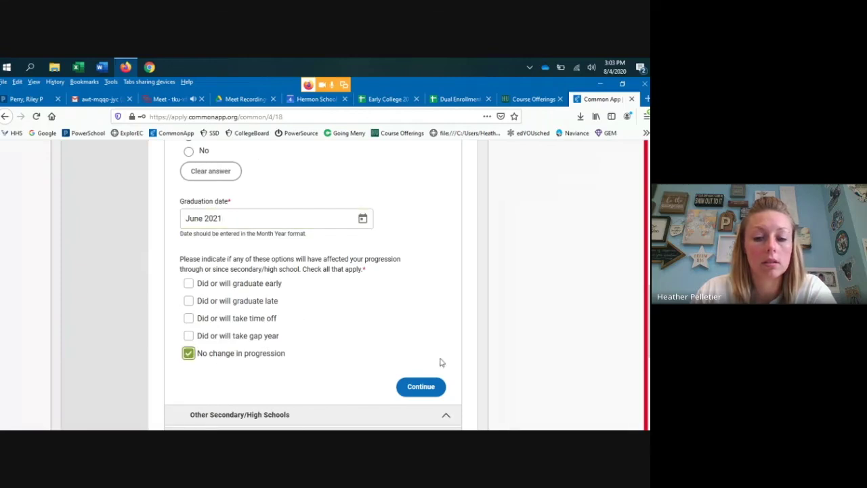
left_click(421, 386)
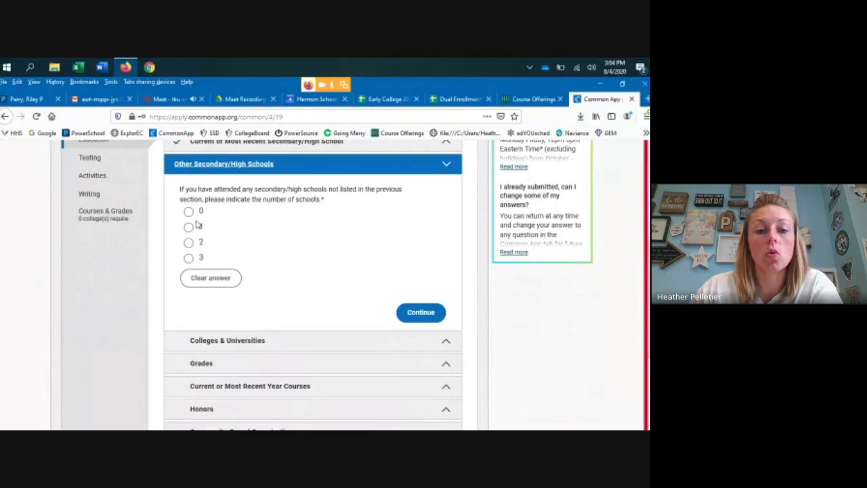
- Report 0 other secondary schools, after briefly previewing 1, and save the answer
left_click(188, 227)
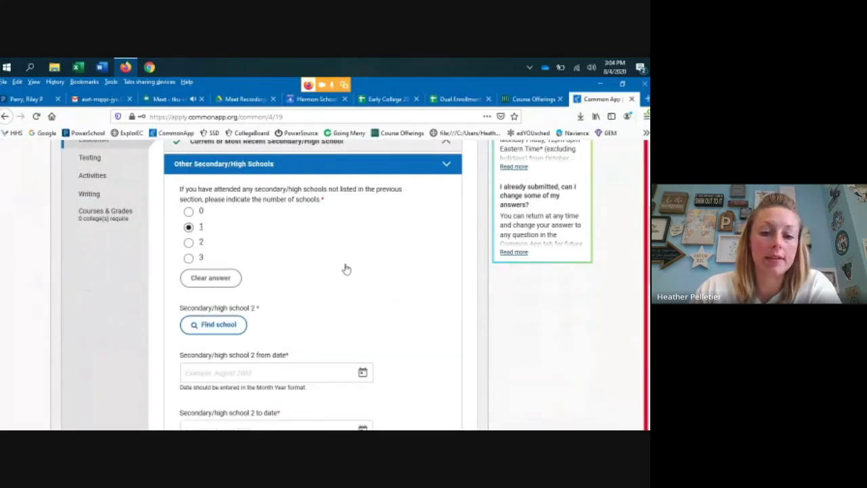
scroll(370, 315, "down", 2)
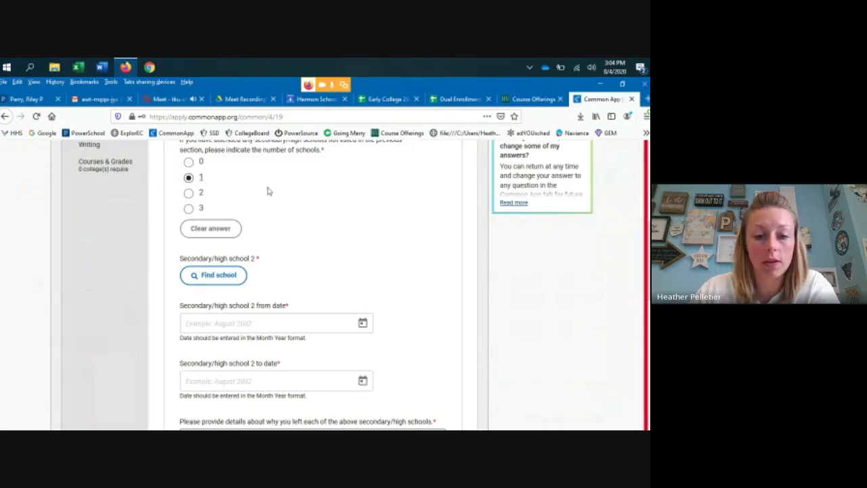
scroll(264, 233, "down", 2)
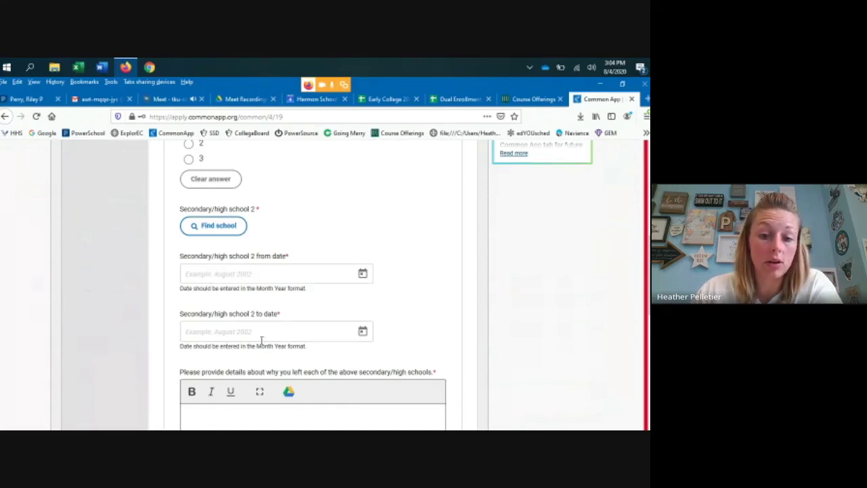
scroll(272, 333, "down", 3)
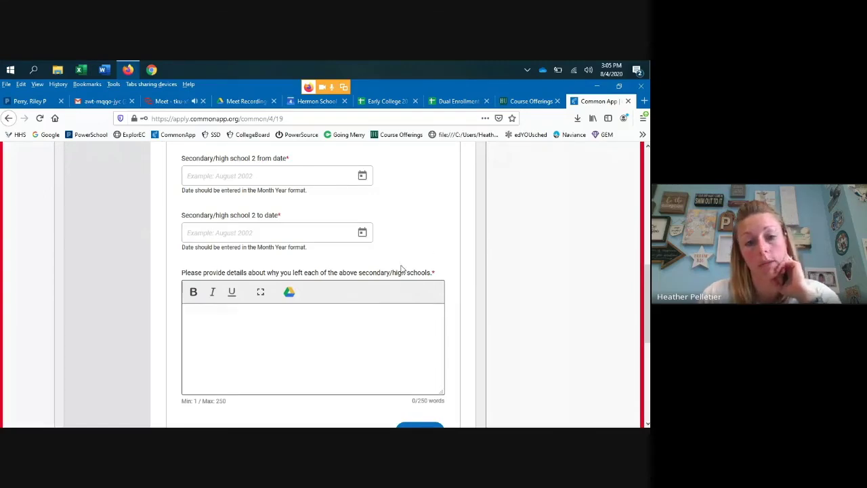
scroll(401, 270, "up", 5)
left_click(190, 213)
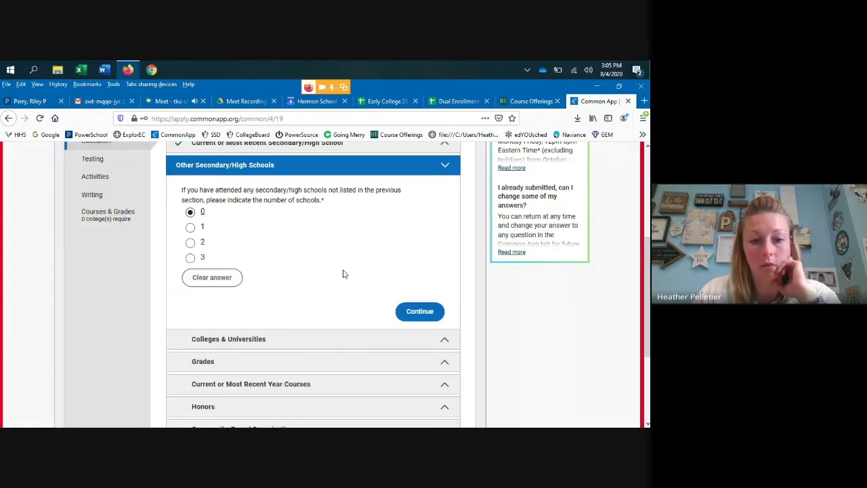
scroll(343, 273, "down", 1)
left_click(444, 294)
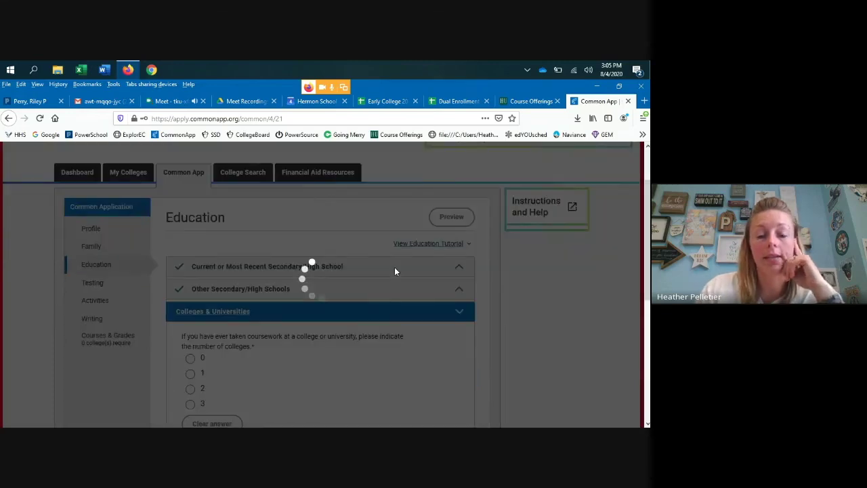
- Scroll to Colleges & Universities and select 3 as the number of colleges attended
scroll(370, 240, "down", 2)
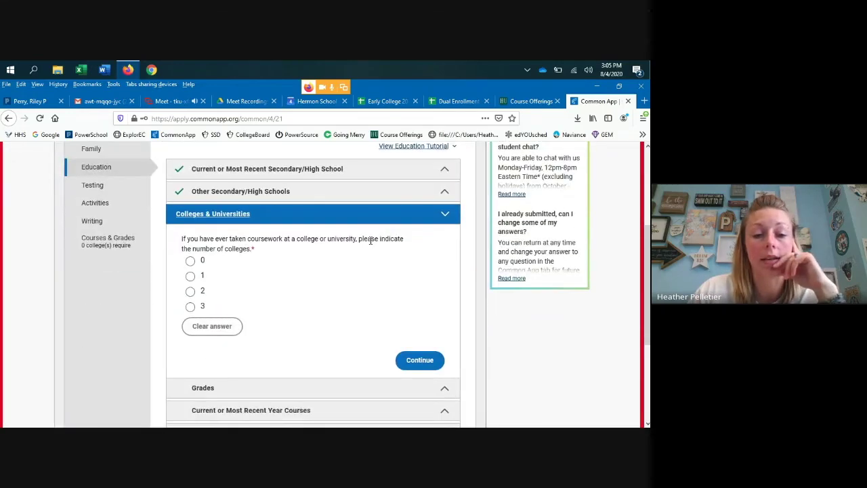
scroll(370, 240, "down", 1)
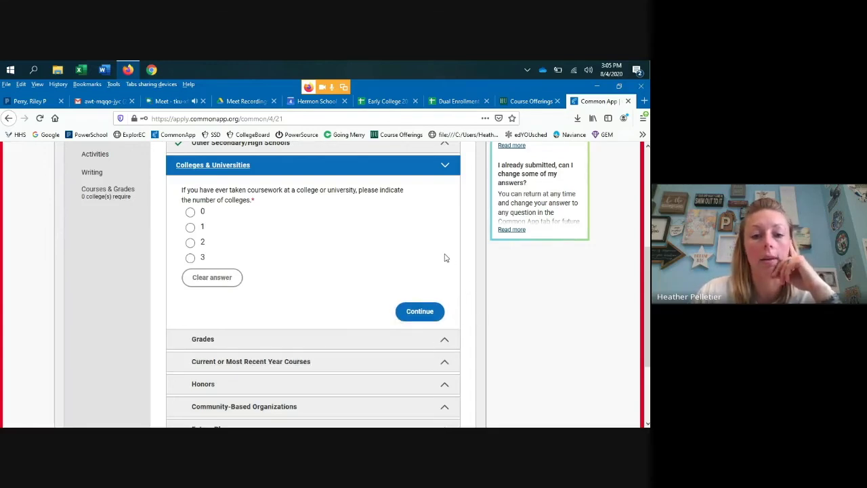
scroll(501, 323, "down", 3)
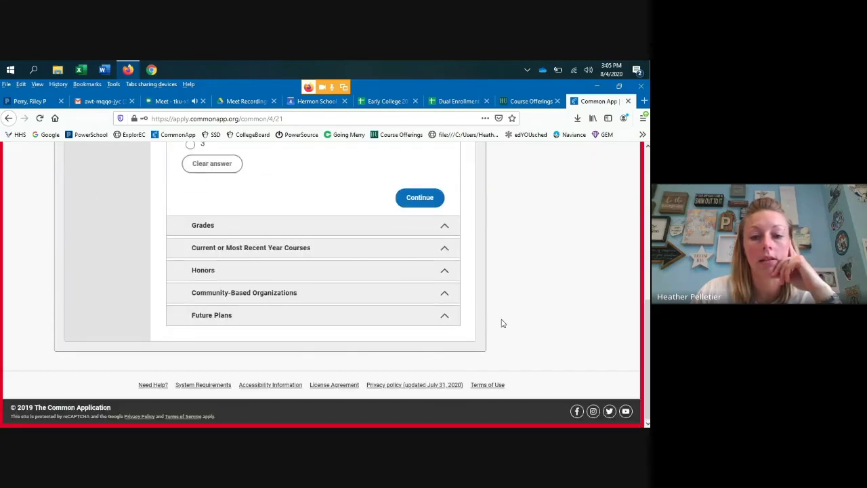
scroll(502, 323, "up", 6)
scroll(501, 323, "down", 2)
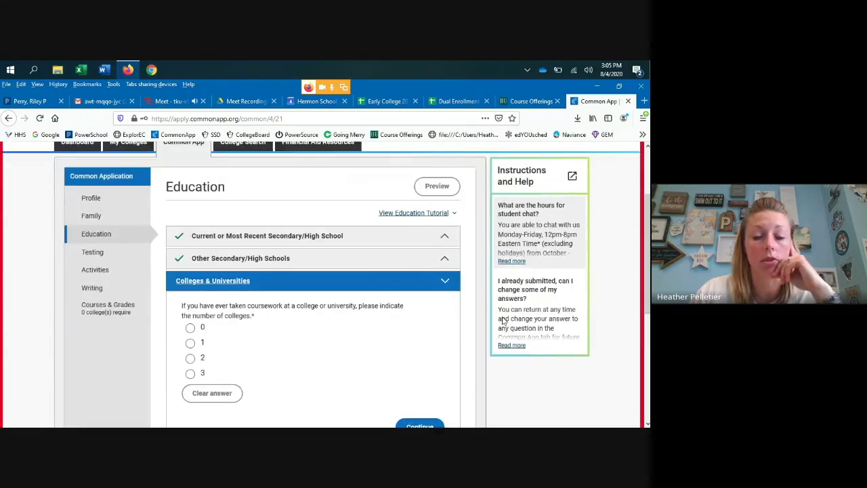
scroll(501, 323, "down", 2)
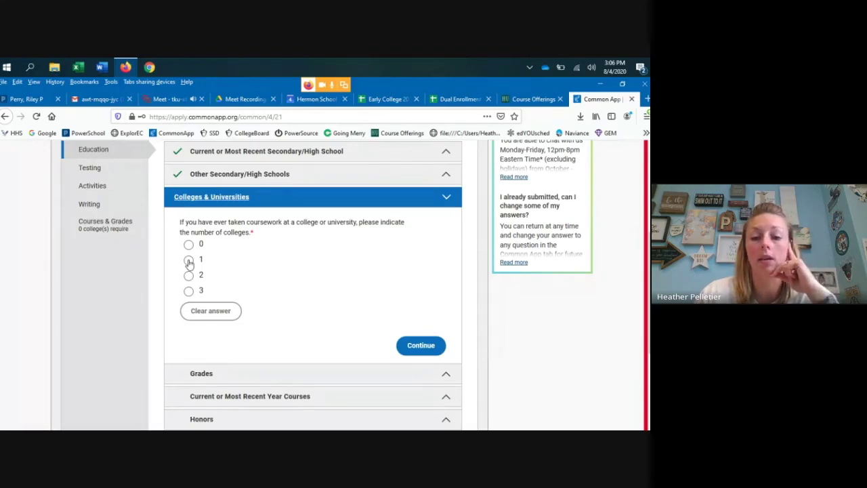
left_click(189, 291)
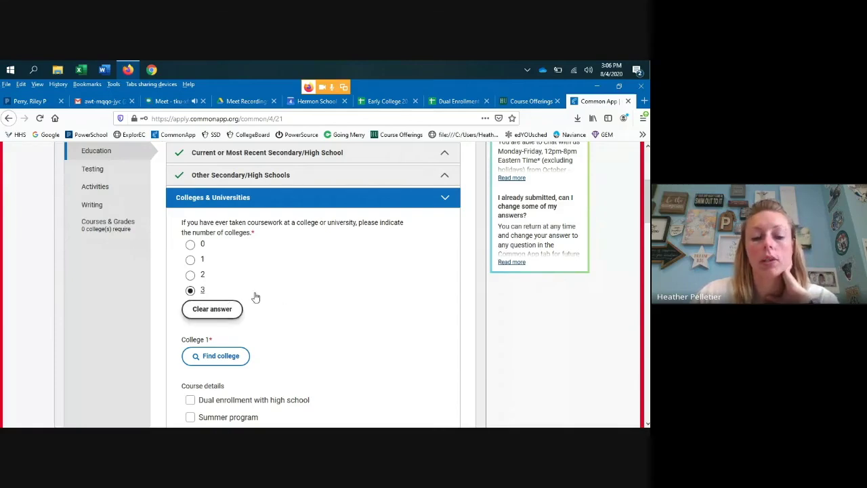
scroll(257, 296, "down", 3)
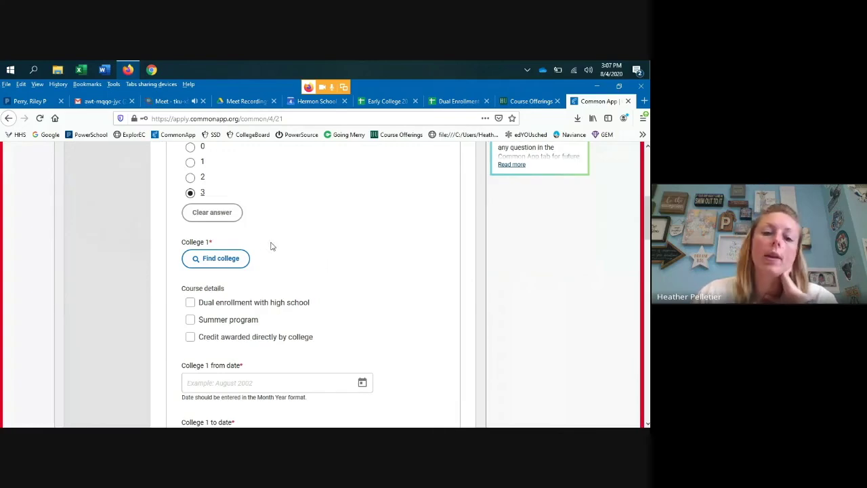
scroll(275, 250, "down", 1)
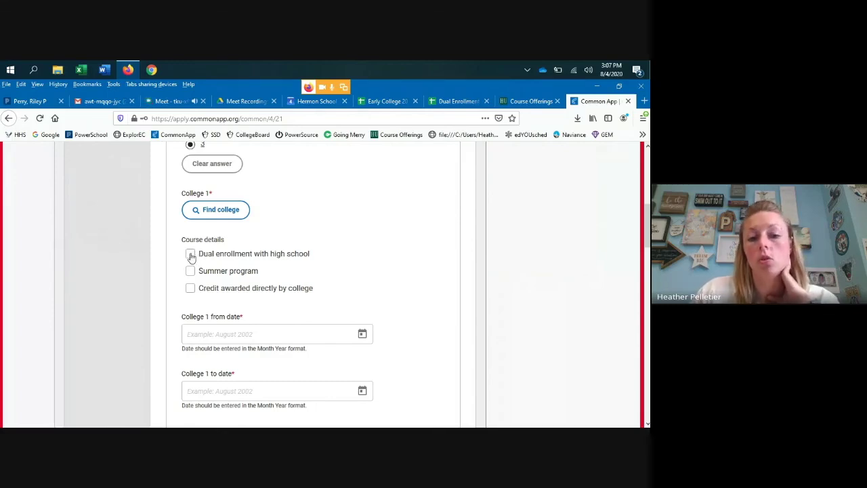
- Leave only 'Credit awarded directly by college' checked in College 1's course details
left_click(190, 255)
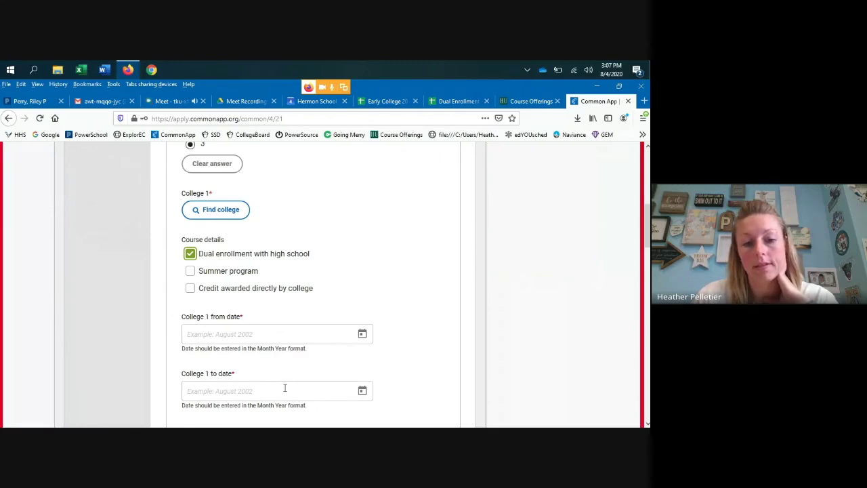
scroll(282, 385, "down", 3)
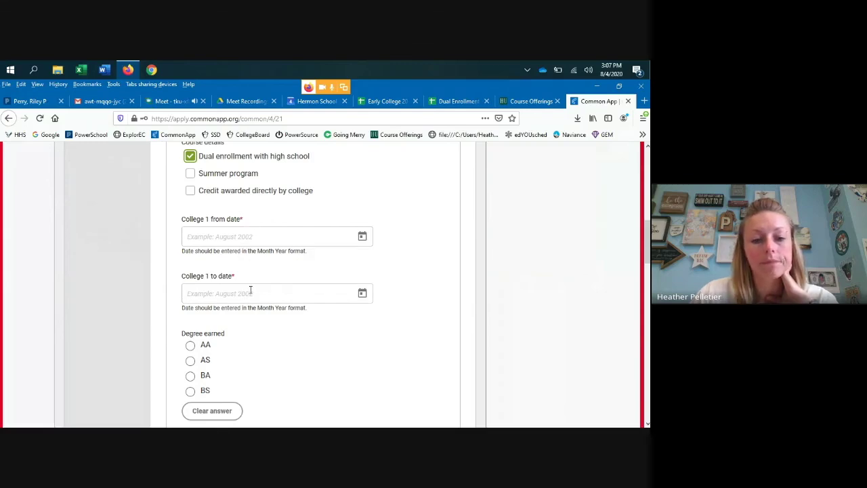
scroll(249, 293, "down", 1)
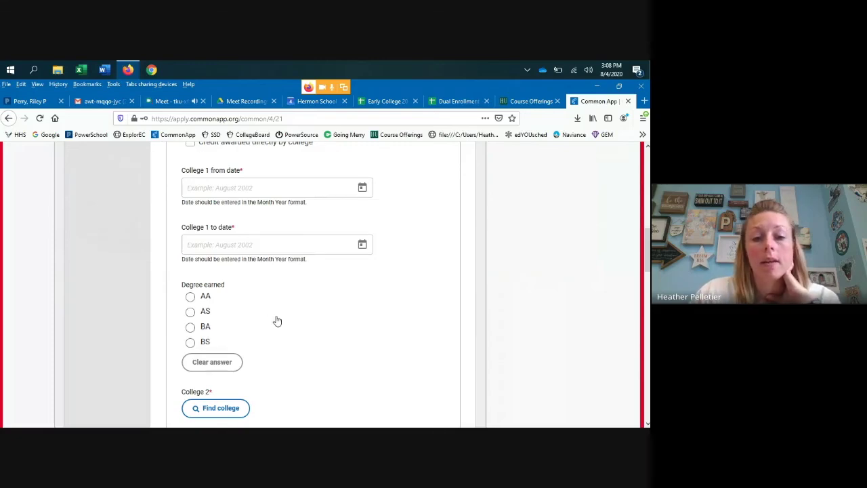
scroll(277, 320, "up", 1)
scroll(277, 319, "up", 2)
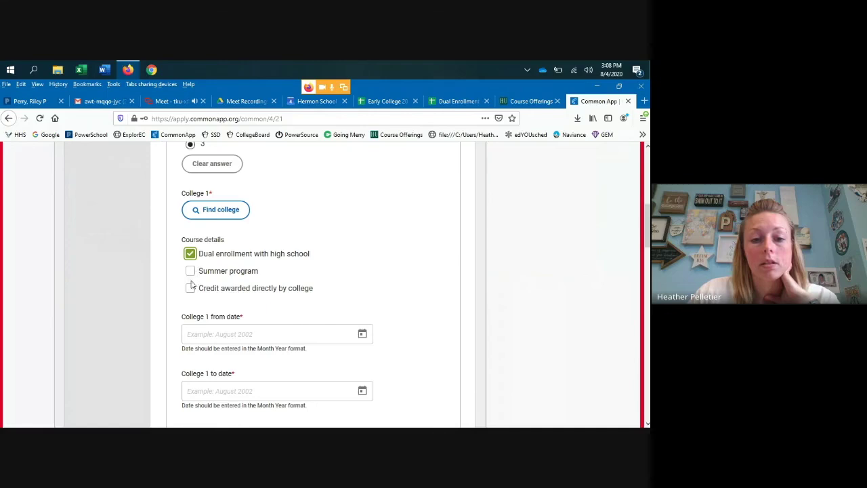
left_click(191, 255)
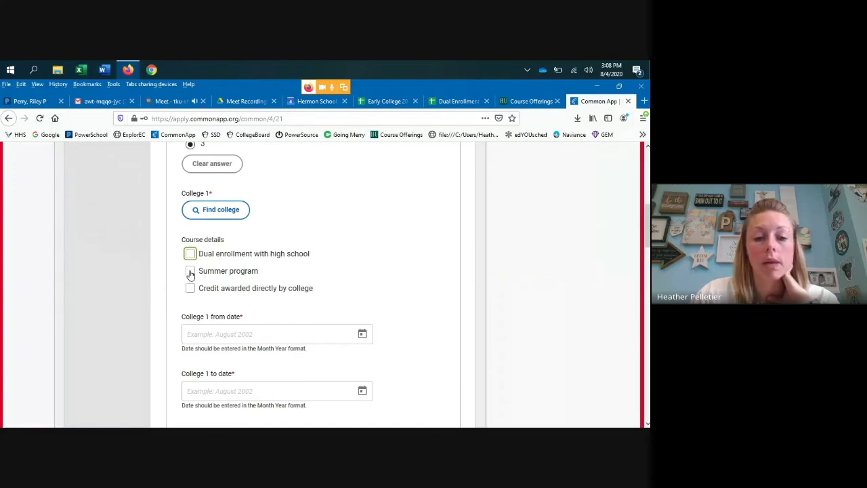
left_click(190, 271)
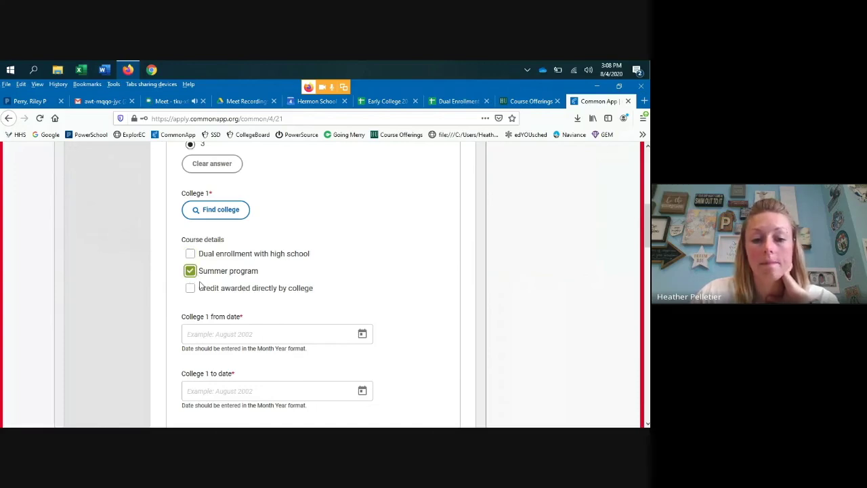
left_click(189, 288)
left_click(191, 271)
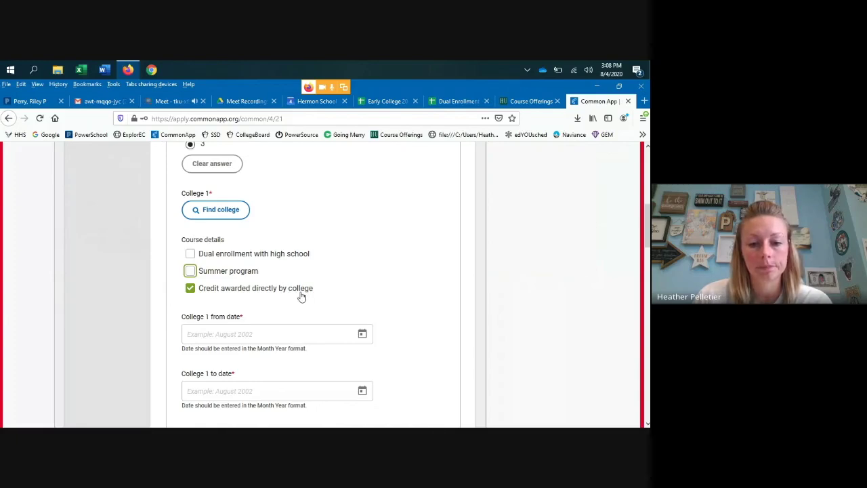
- Review the remaining College 1 fields and start the college lookup
scroll(302, 296, "down", 5)
scroll(302, 296, "down", 3)
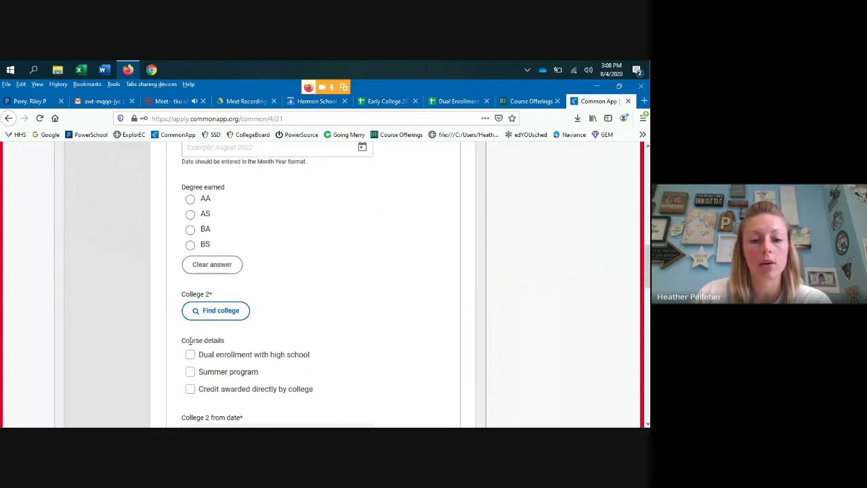
scroll(190, 340, "down", 3)
scroll(194, 291, "up", 10)
scroll(216, 307, "up", 4)
scroll(223, 300, "down", 3)
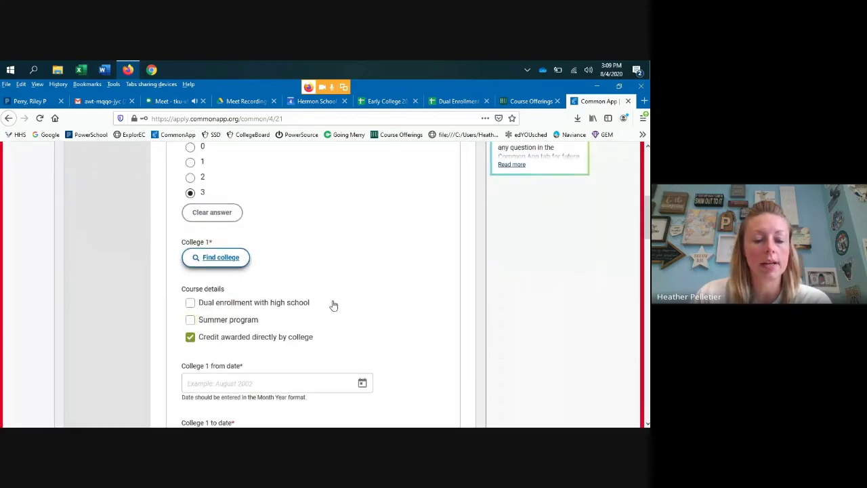
left_click(223, 257)
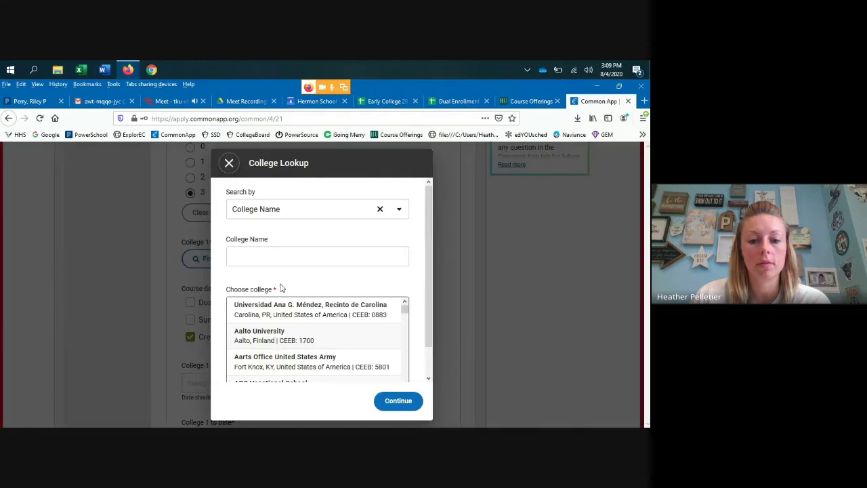
- Try college searches for 'university of maine', 'southern', 'husson uni' and 'eastern maine', then clear the search
left_click(254, 252)
type("university")
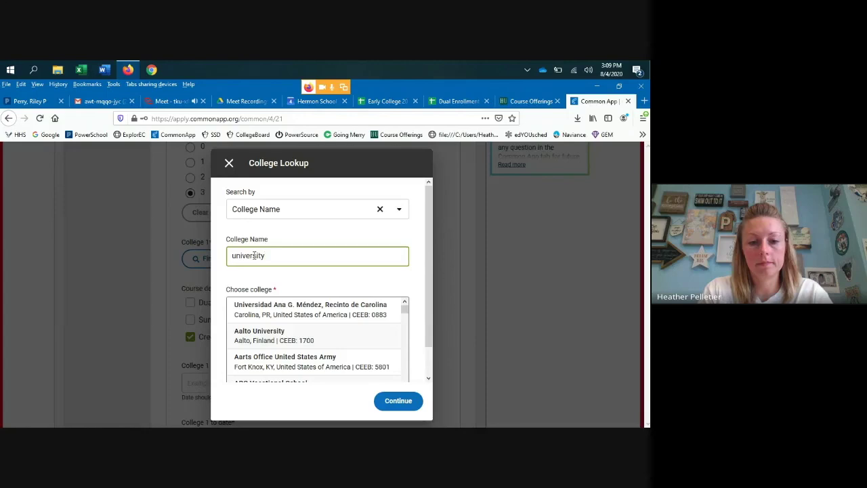
type(" o")
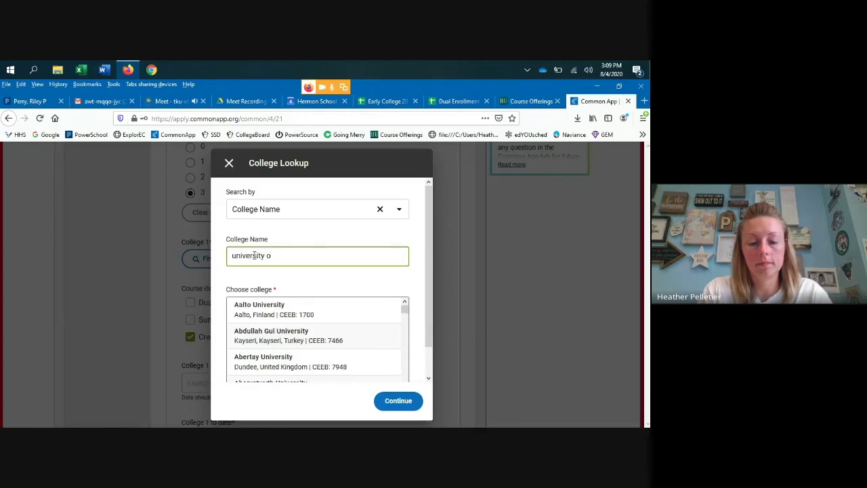
type("f maine")
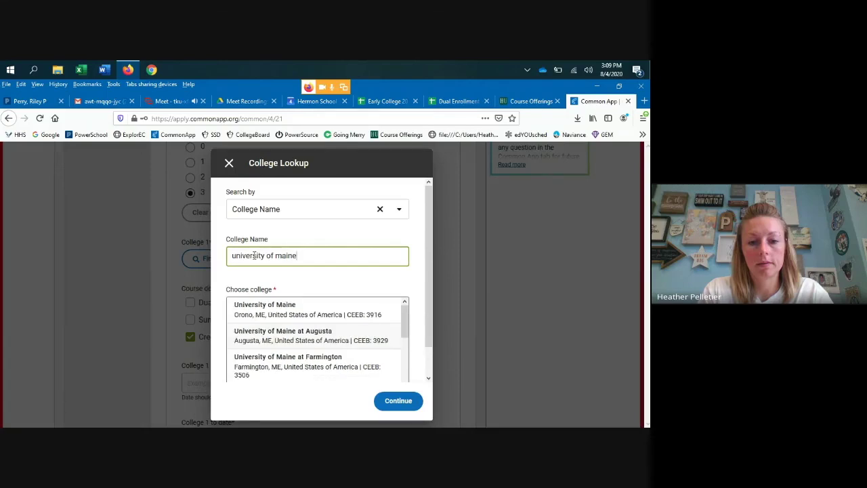
scroll(280, 337, "down", 3)
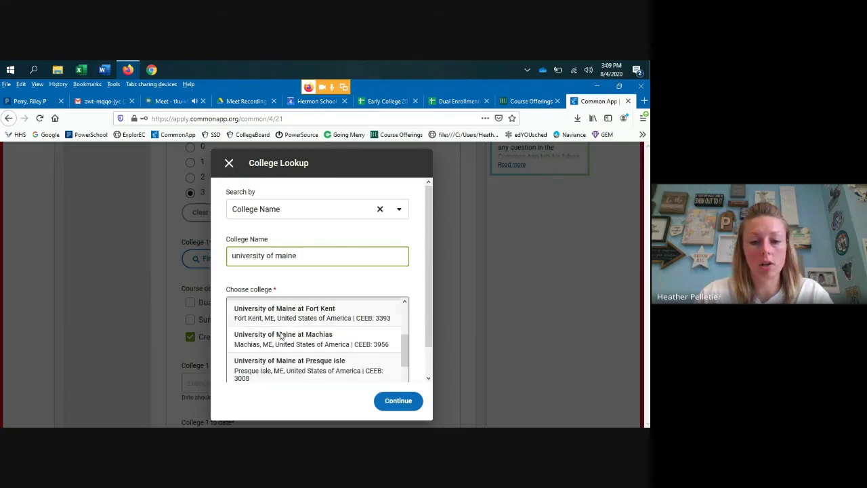
scroll(281, 337, "down", 2)
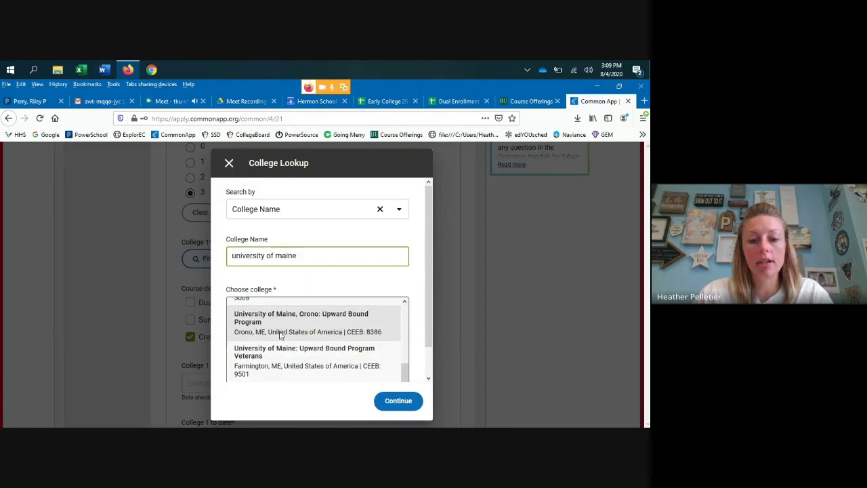
scroll(280, 335, "down", 1)
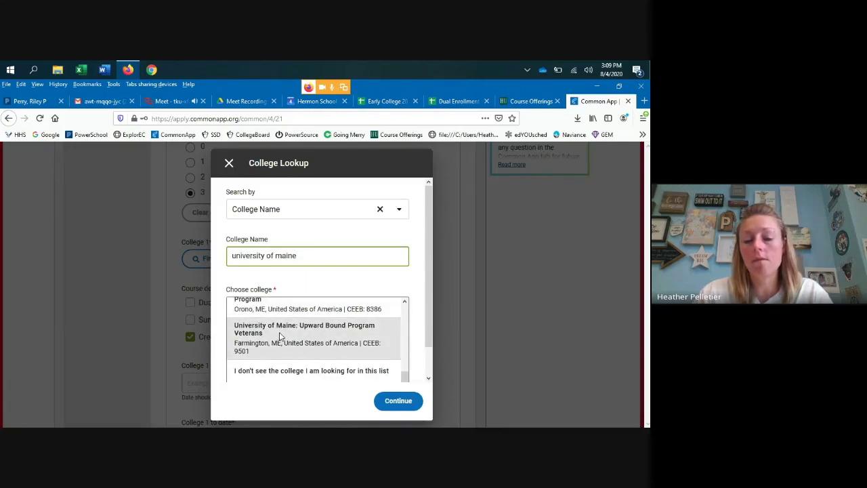
left_click_drag(311, 255, 277, 256)
type("southern")
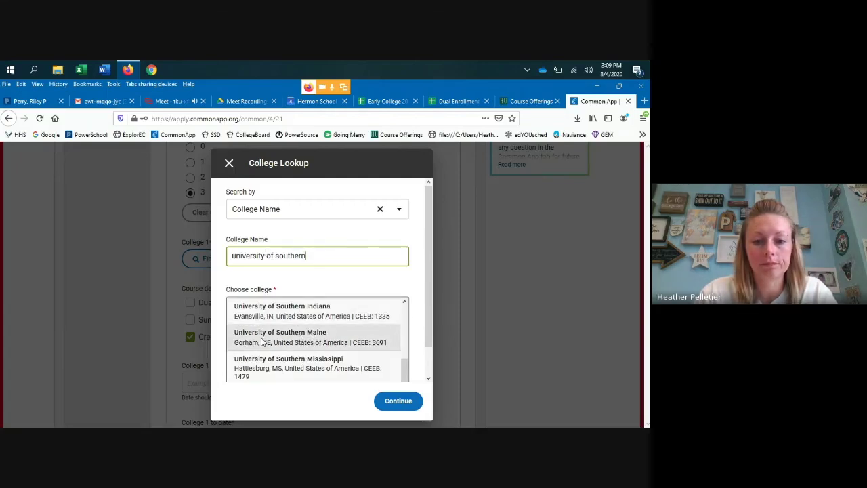
left_click_drag(315, 255, 217, 255)
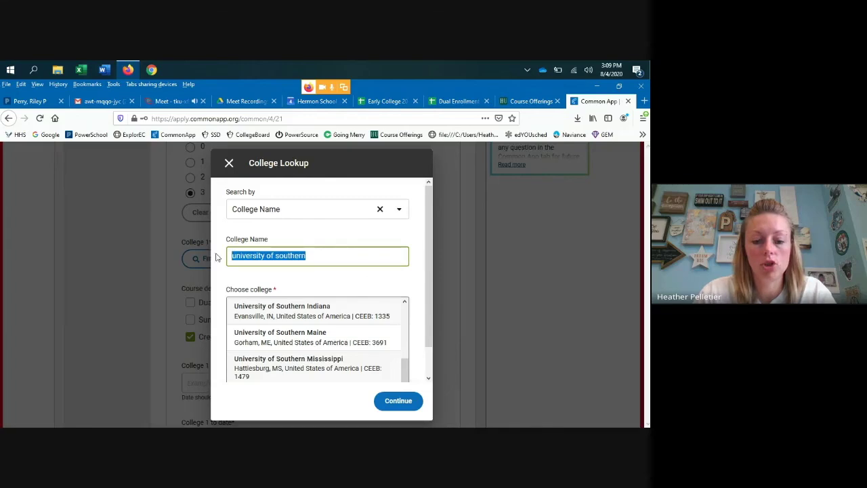
type("husson uni")
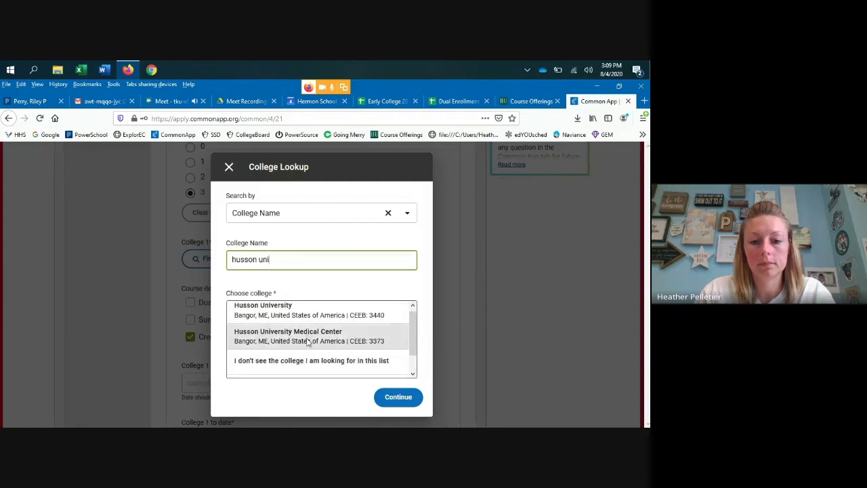
left_click(414, 324)
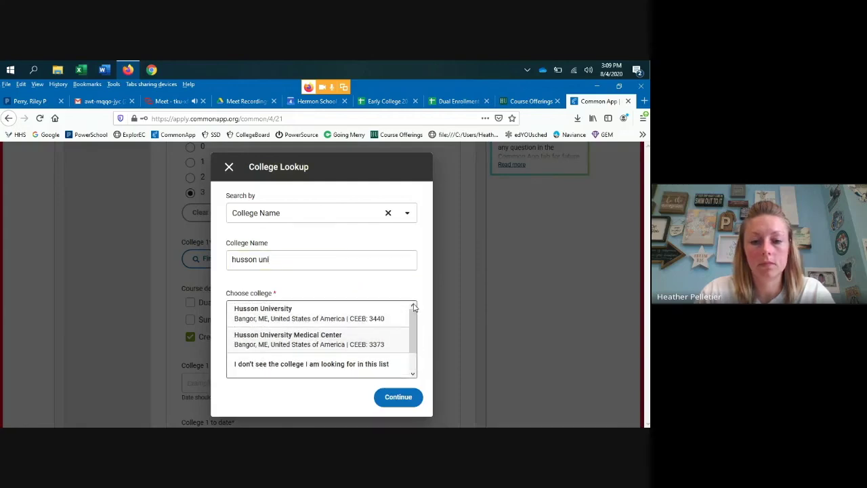
left_click_drag(284, 257, 218, 261)
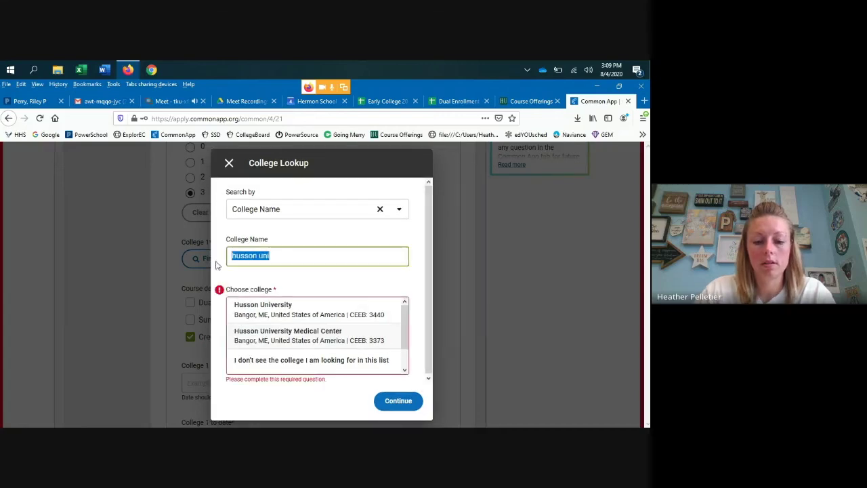
type("eastern maine")
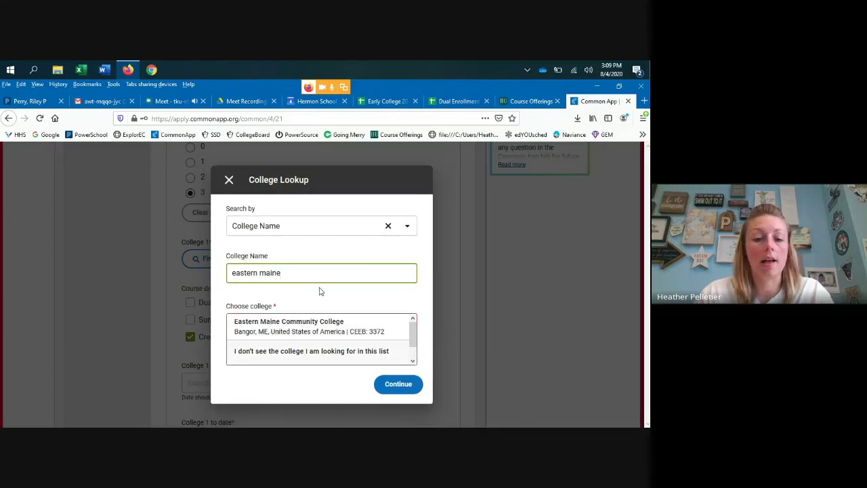
left_click_drag(288, 275, 224, 273)
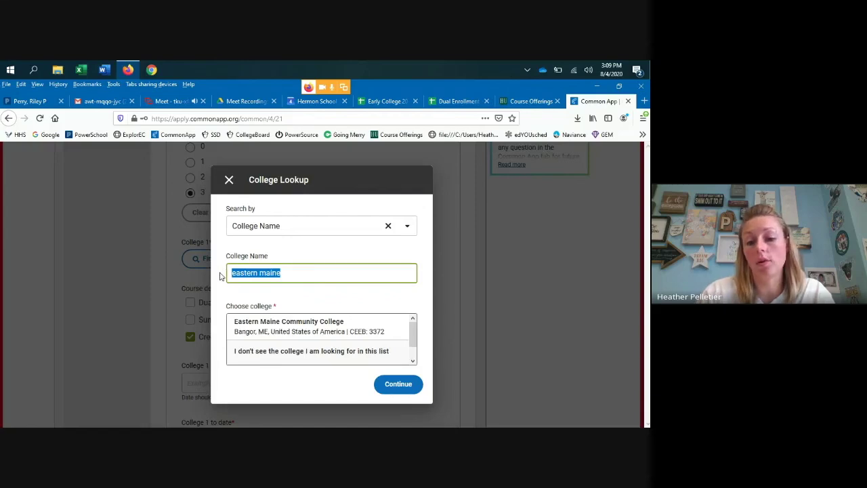
key("BackSpace")
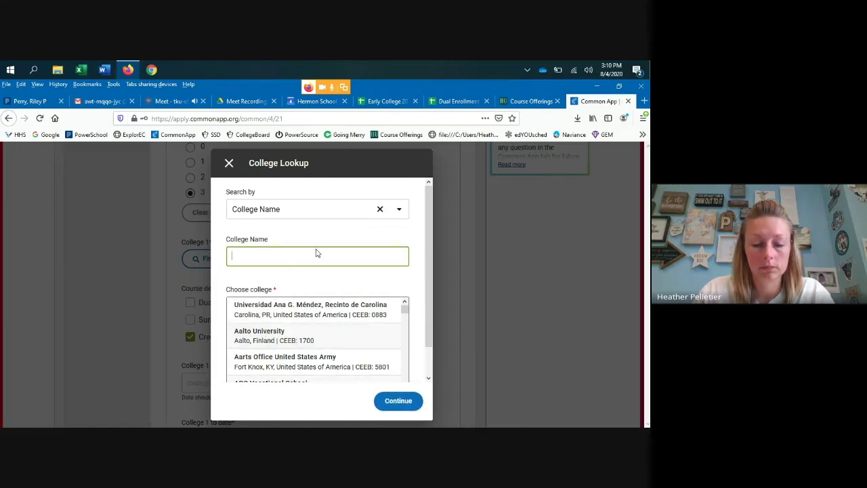
- Search 'husson' and confirm Husson University in Bangor, ME as College 1
left_click(399, 402)
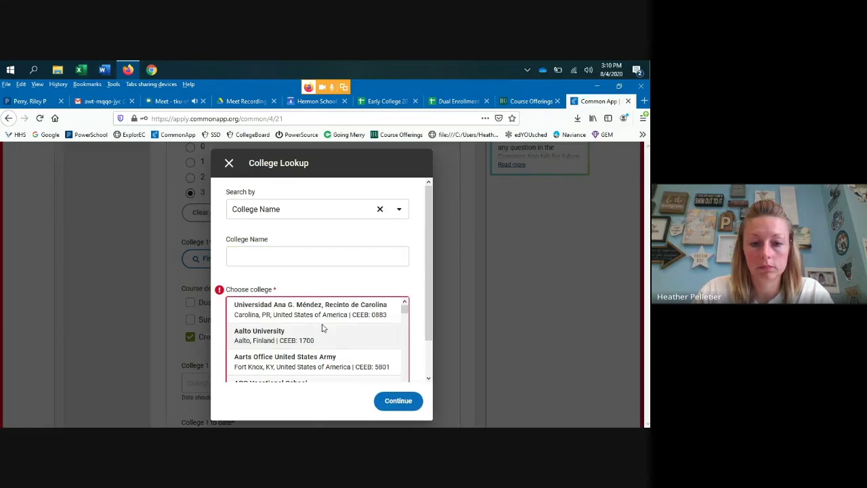
left_click(297, 257)
type("husson")
left_click(316, 314)
left_click(405, 398)
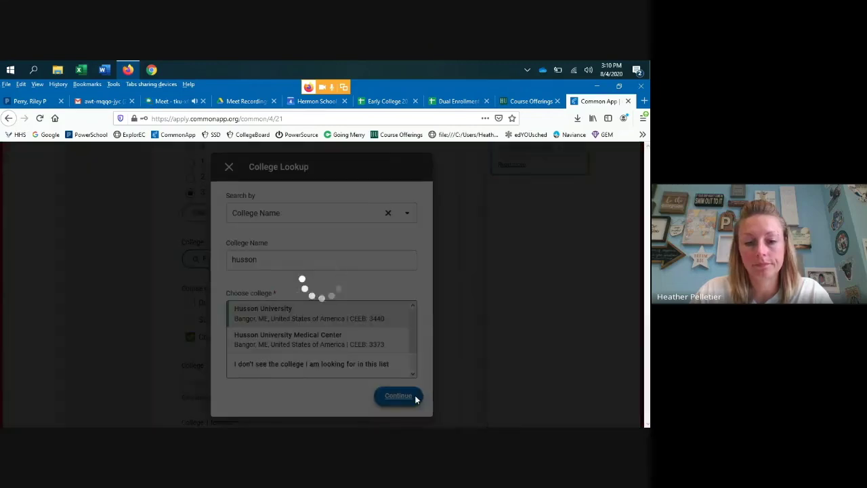
- Change the number of colleges to 1 and save the college details
scroll(189, 238, "up", 2)
left_click(190, 257)
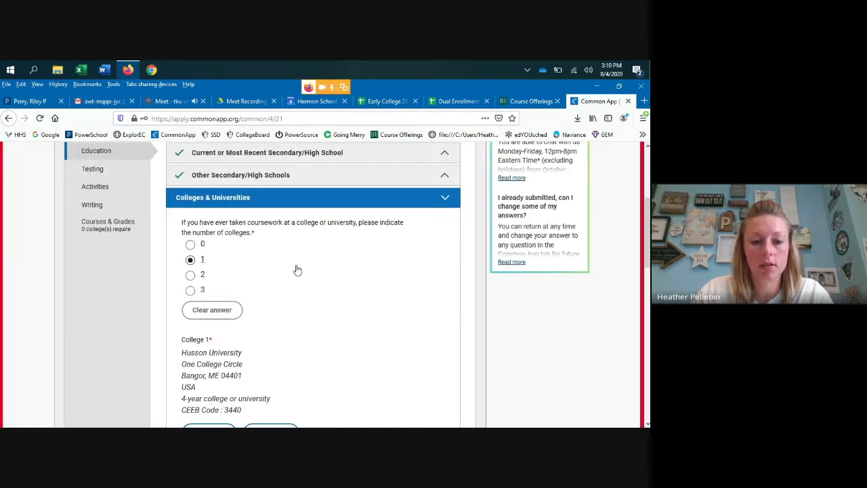
scroll(297, 269, "down", 5)
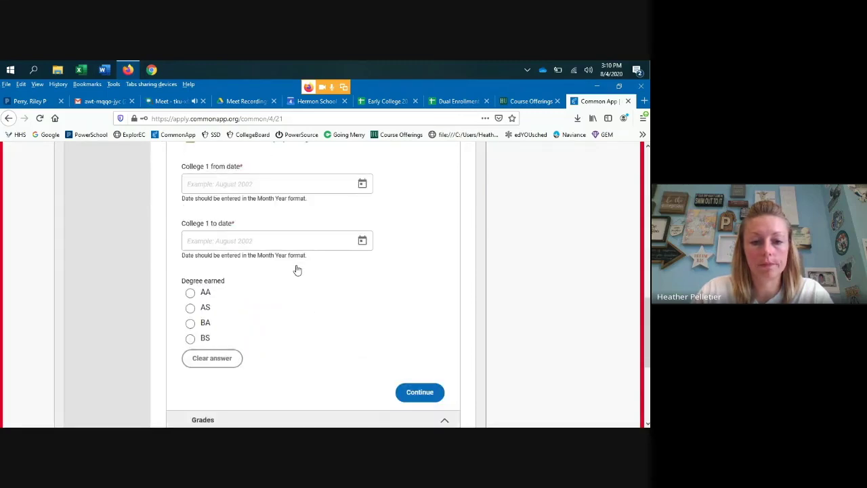
scroll(295, 270, "down", 3)
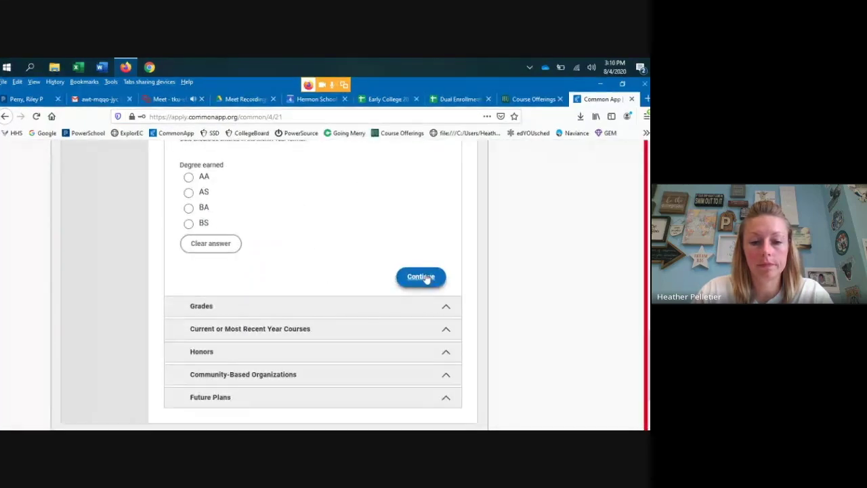
left_click(420, 277)
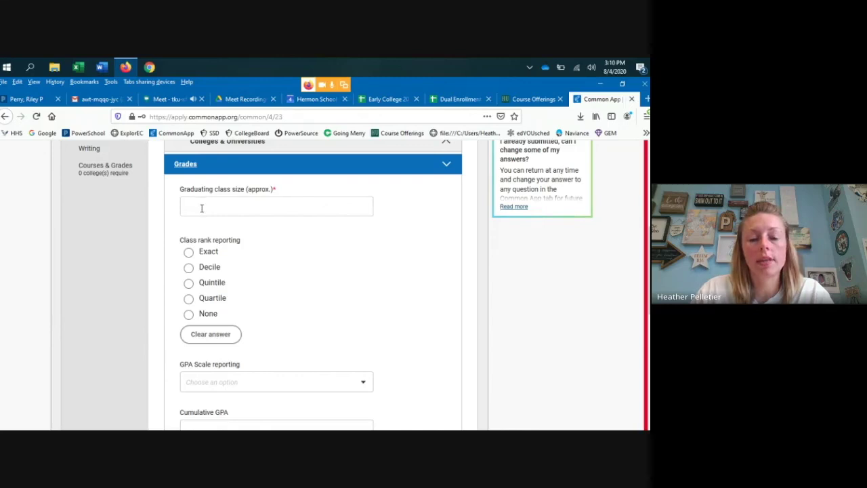
- Enter class size 118 and an exact, unweighted class rank of 55
left_click(250, 206)
type("118")
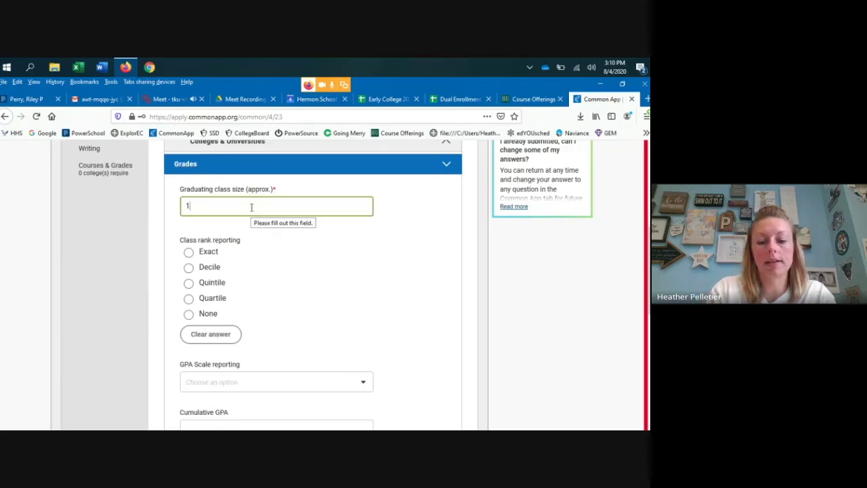
left_click(189, 253)
scroll(266, 284, "down", 3)
left_click(241, 283)
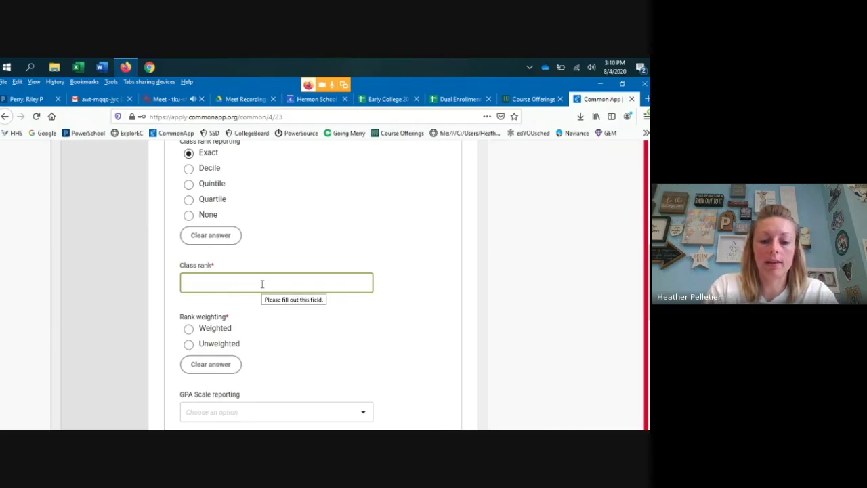
type("55")
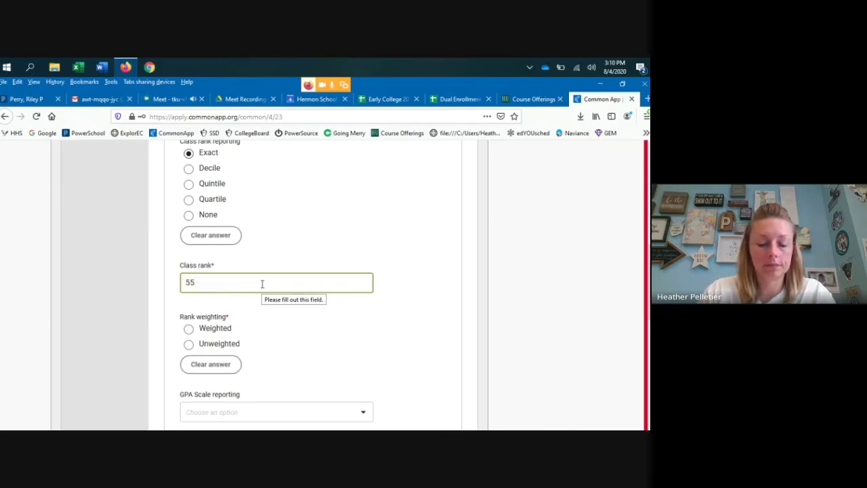
left_click(188, 345)
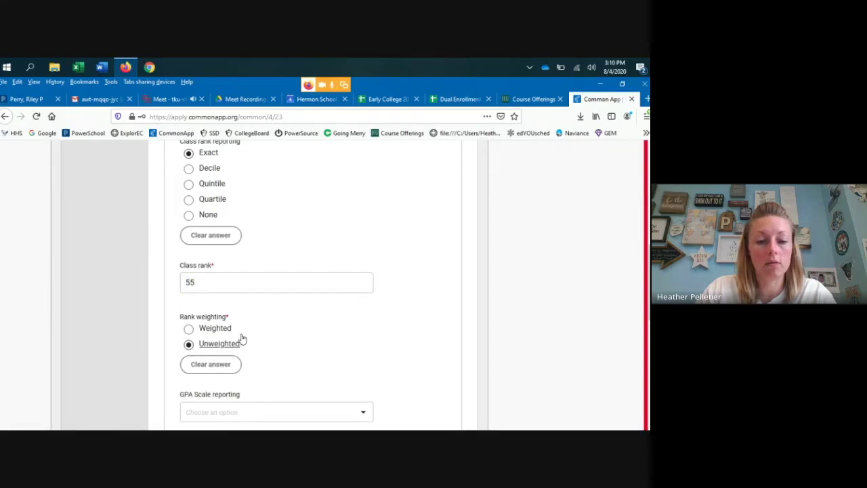
- Set the GPA scale to 4
scroll(241, 339, "down", 3)
scroll(242, 310, "down", 3)
left_click(229, 218)
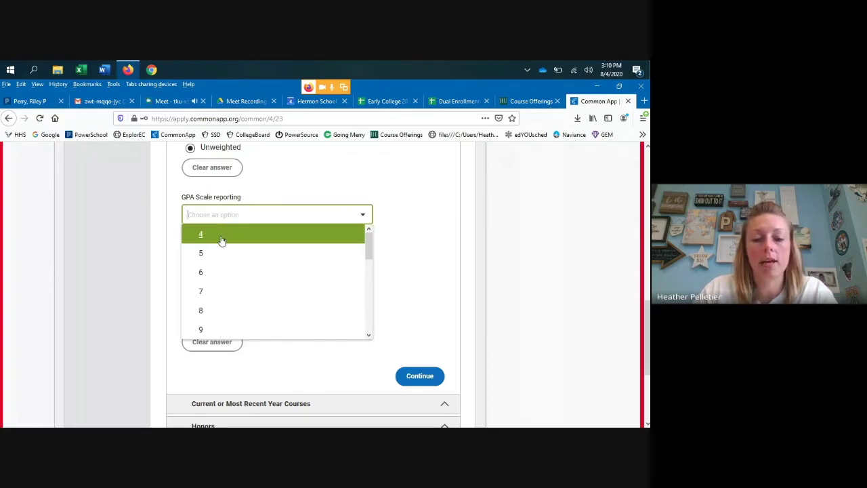
scroll(226, 241, "down", 3)
scroll(220, 245, "down", 5)
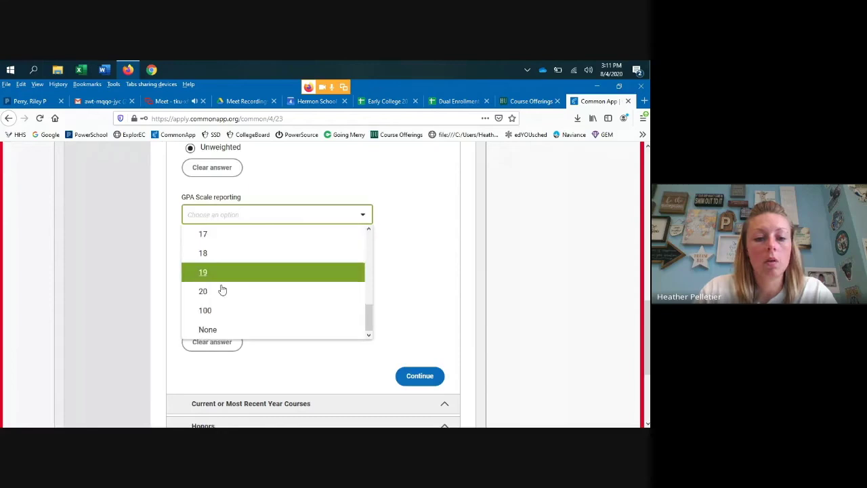
scroll(410, 181, "up", 5)
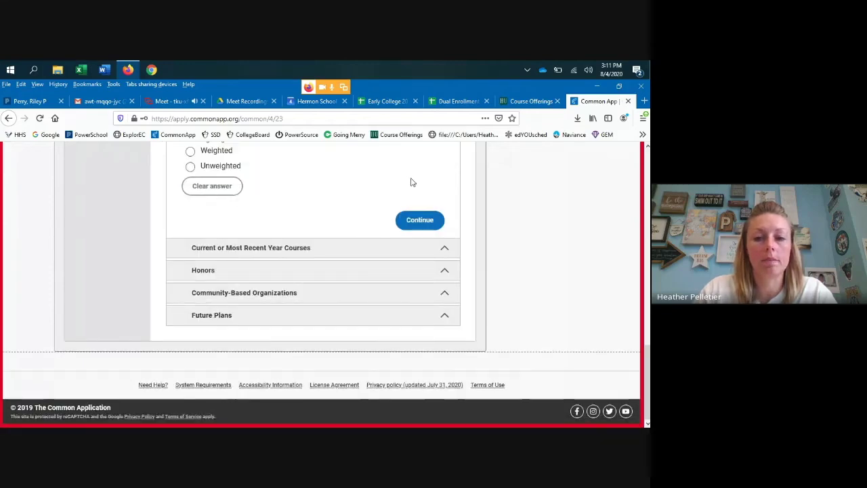
scroll(276, 310, "down", 1)
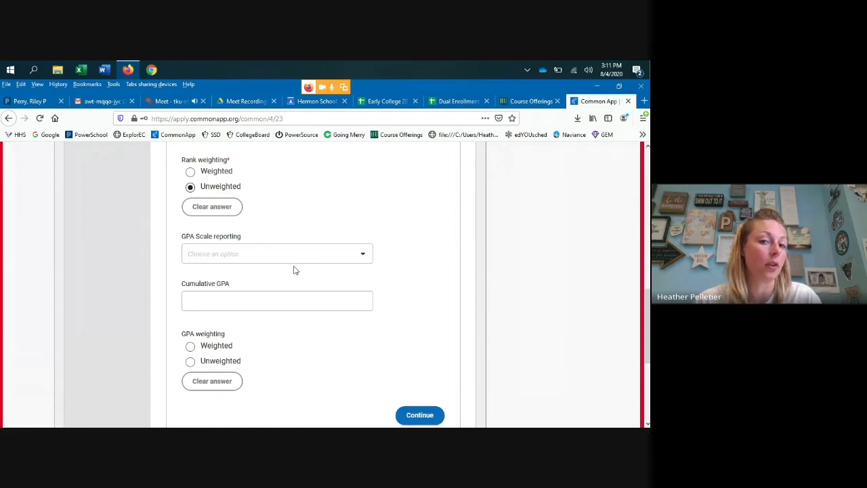
left_click(366, 256)
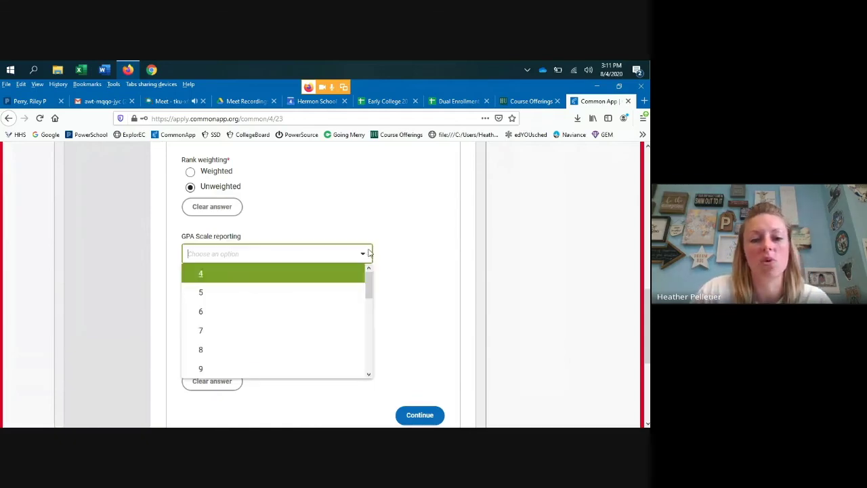
left_click(203, 274)
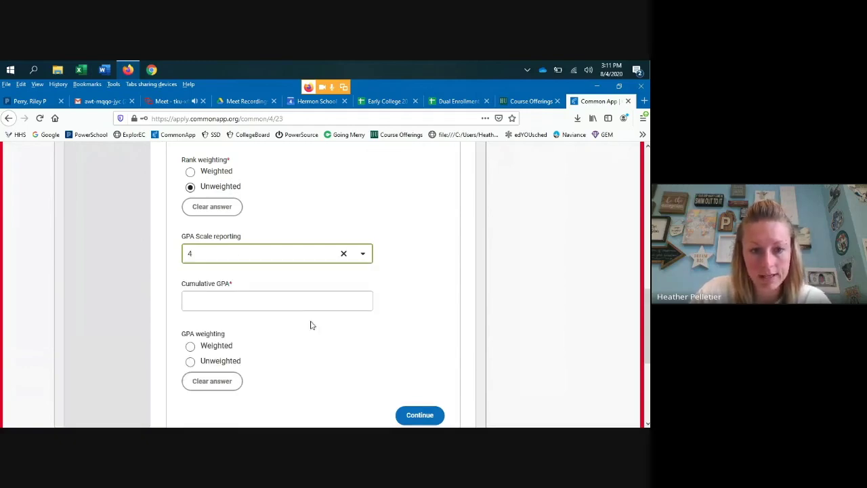
- Enter an unweighted cumulative GPA of 2.8 and save the grades
left_click(255, 300)
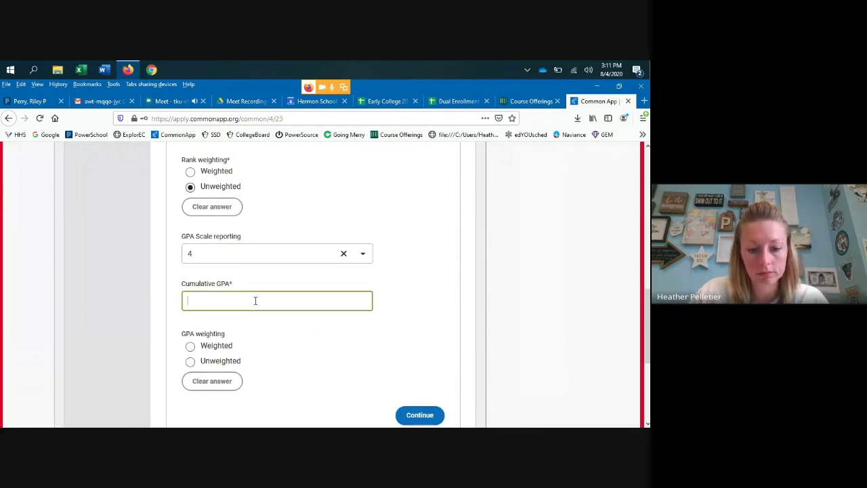
type("2.8")
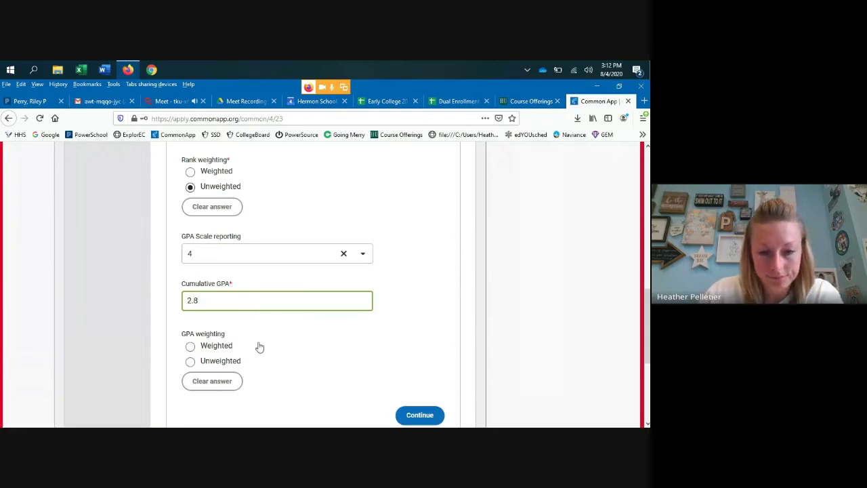
left_click(260, 346)
left_click(191, 362)
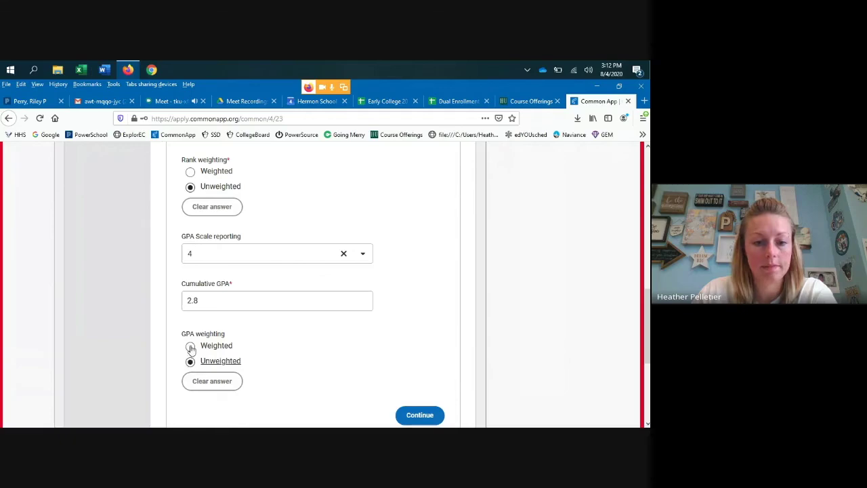
scroll(304, 357, "down", 1)
scroll(304, 356, "down", 3)
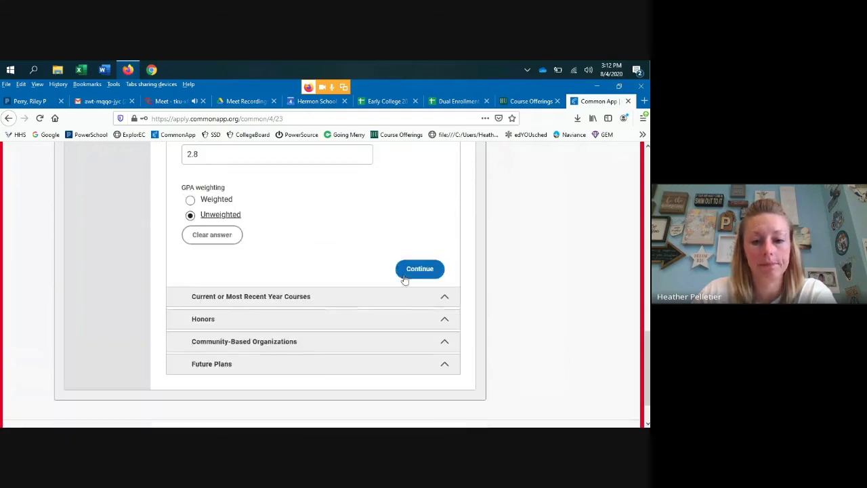
left_click(406, 270)
- Skim the current-year courses without entering any and continue to Honors
scroll(339, 257, "down", 4)
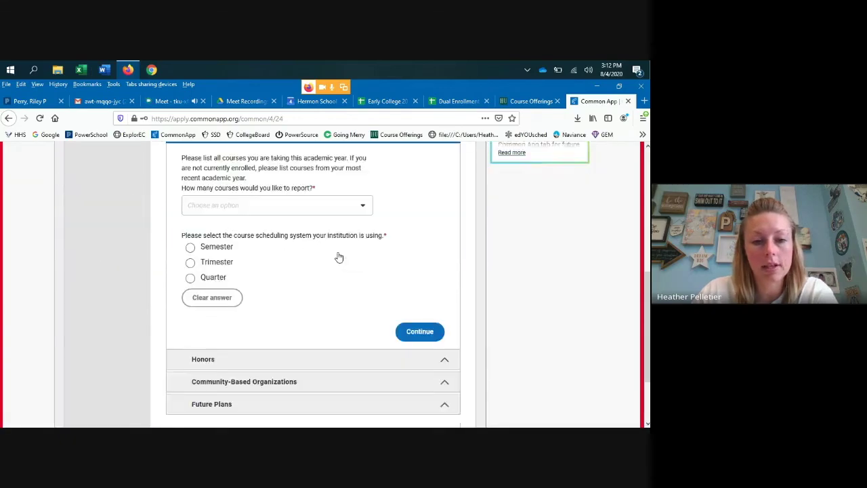
scroll(337, 255, "up", 1)
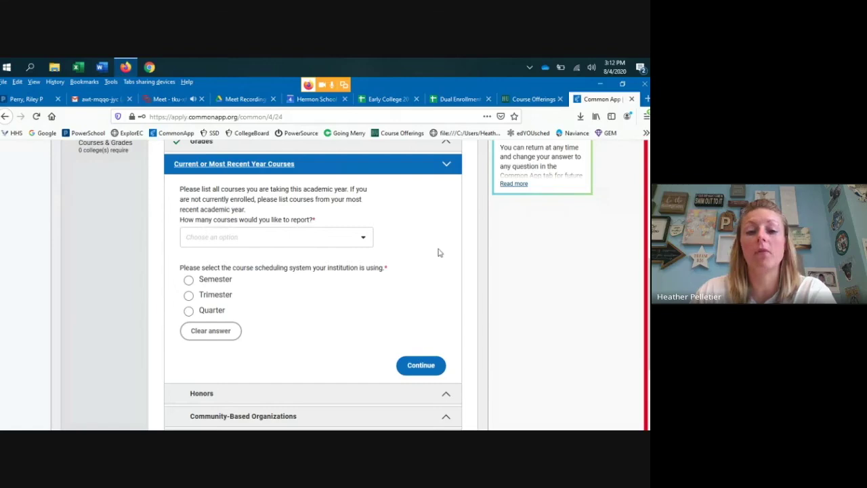
scroll(422, 261, "down", 2)
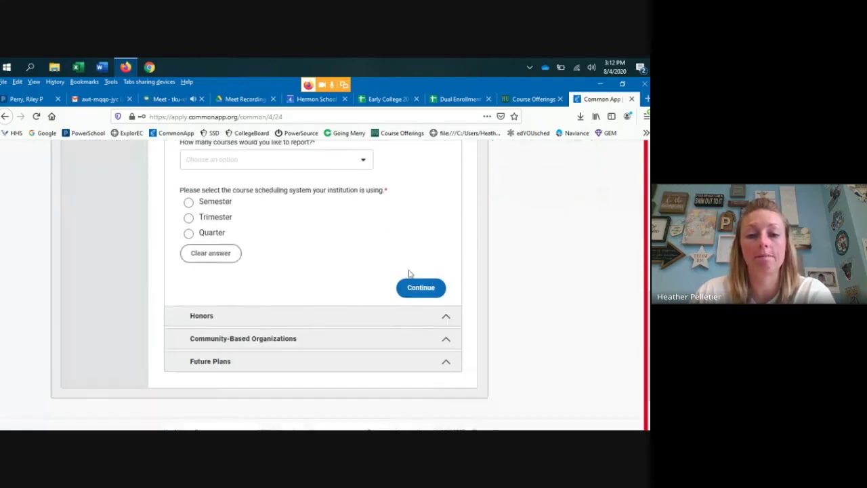
scroll(339, 260, "up", 2)
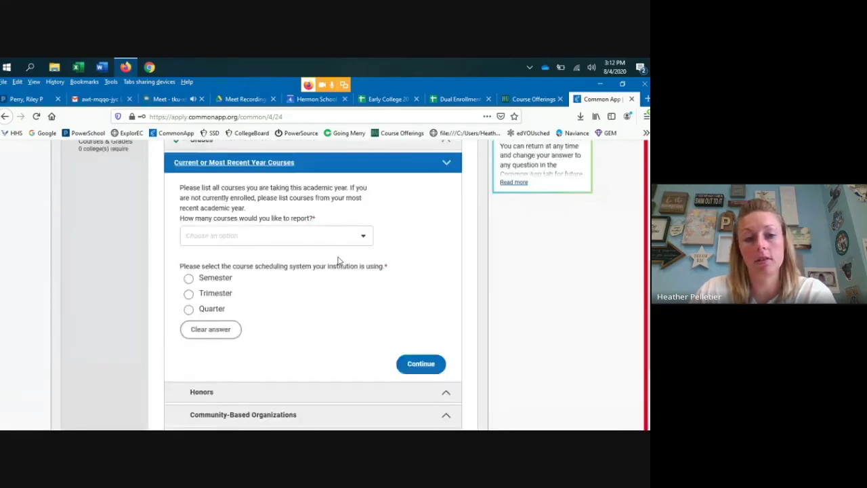
scroll(339, 260, "up", 1)
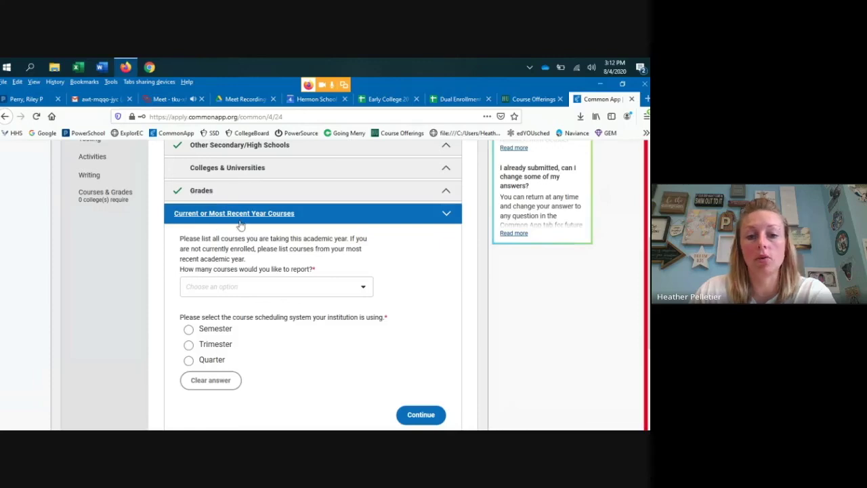
scroll(366, 251, "down", 3)
left_click(414, 267)
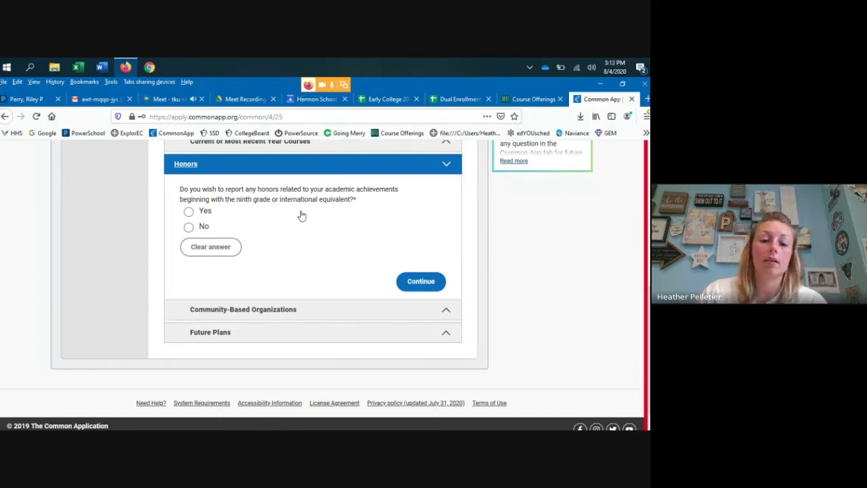
- Answer Yes to reporting honors, leave the Honors 1 fields blank, and save
left_click(191, 212)
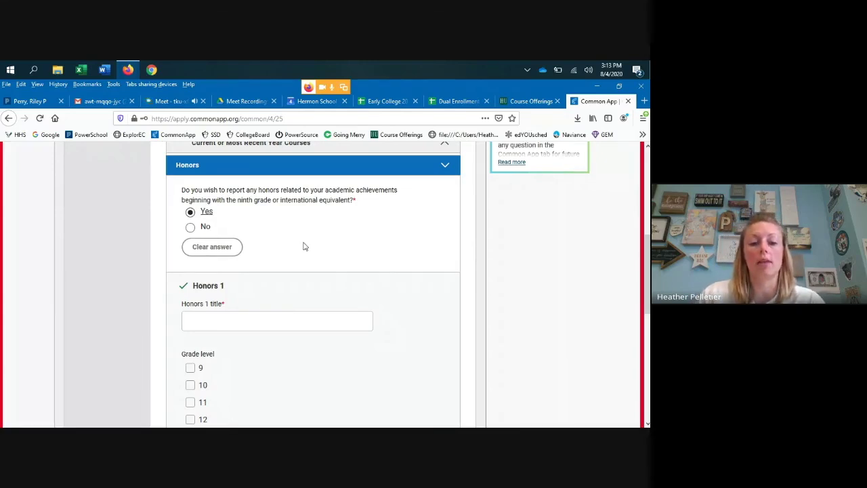
scroll(293, 242, "down", 3)
scroll(293, 243, "down", 2)
scroll(292, 244, "down", 2)
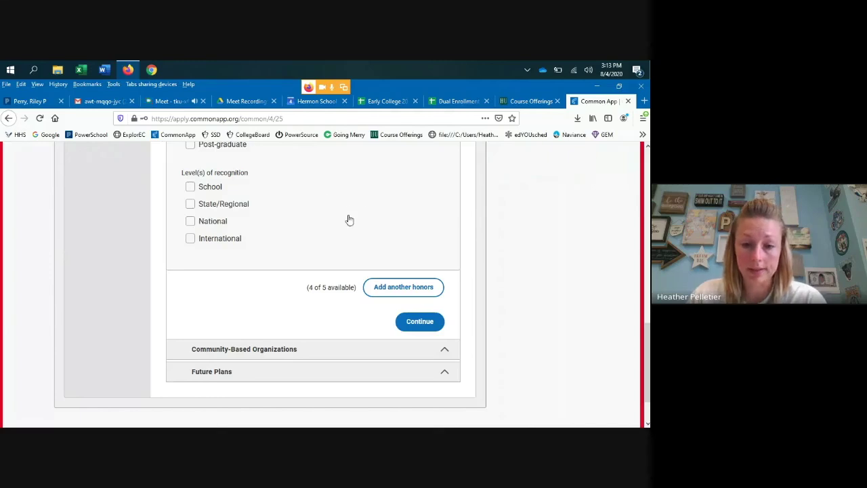
scroll(348, 216, "down", 1)
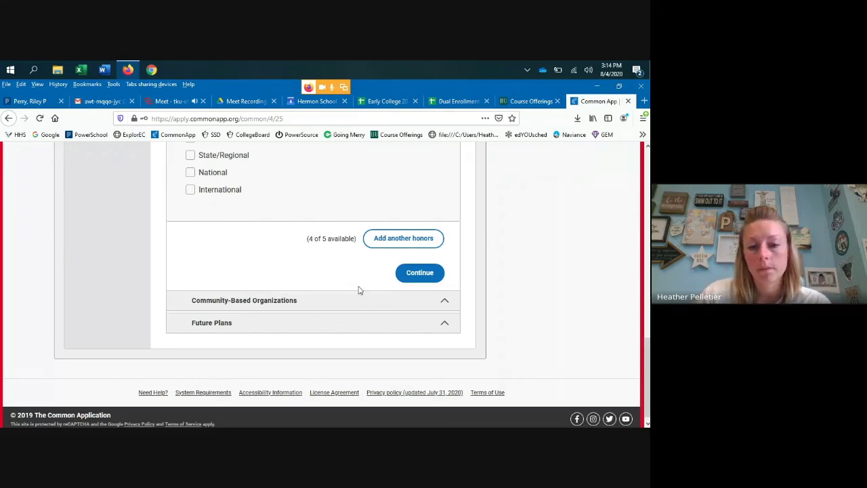
left_click(433, 274)
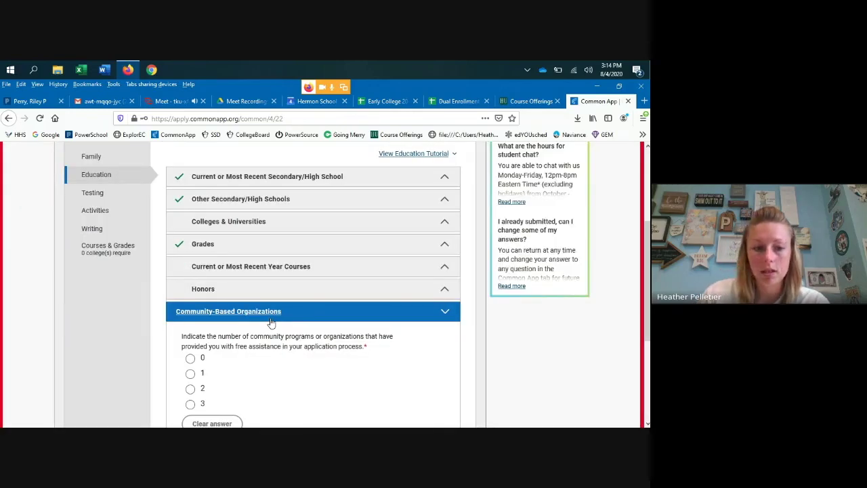
- Report that one community-based organization provided help
scroll(253, 366, "down", 3)
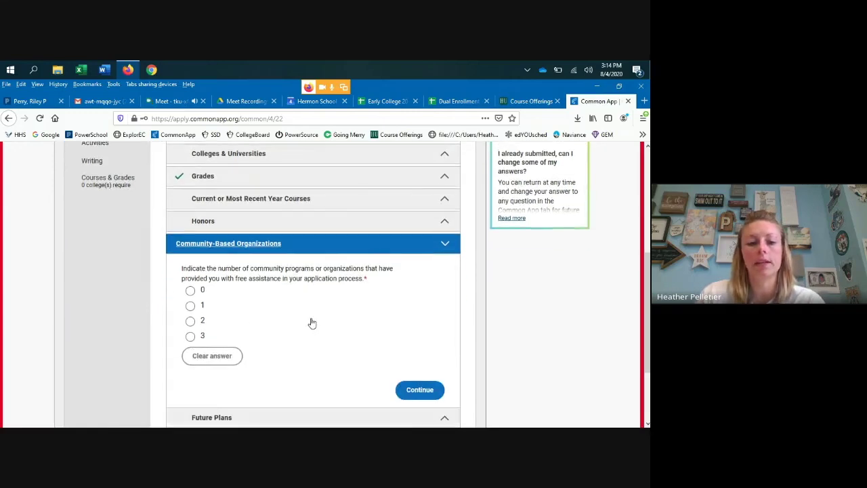
left_click(190, 276)
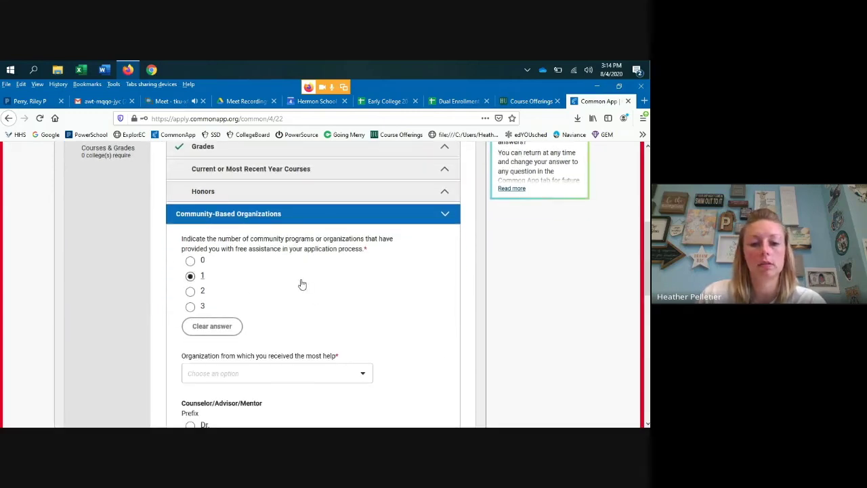
scroll(302, 284, "down", 7)
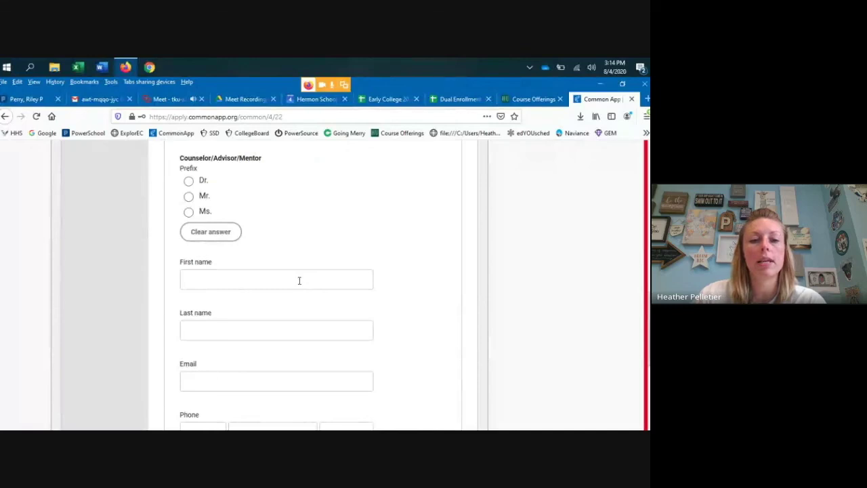
scroll(296, 294, "up", 3)
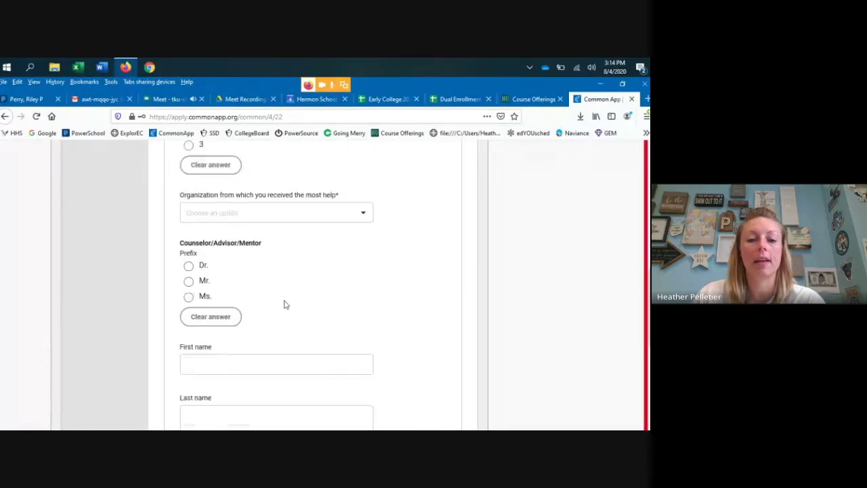
scroll(285, 305, "up", 3)
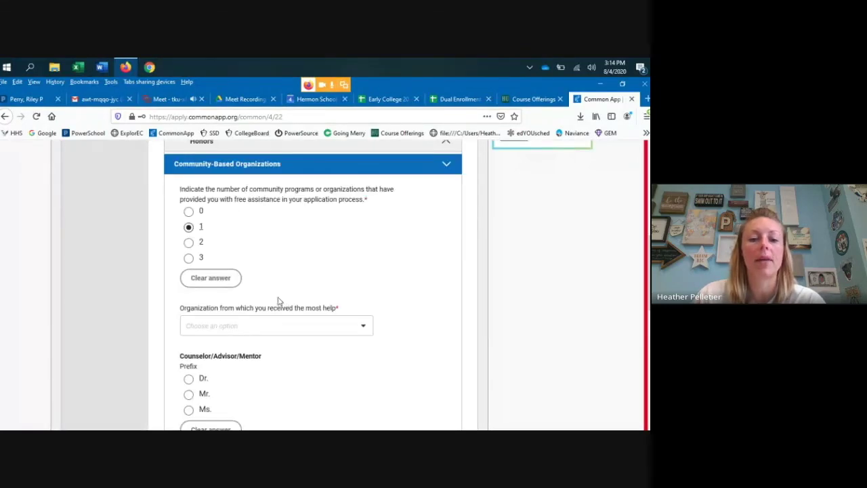
- Browse the list of helping organizations and close it without choosing one
left_click(364, 327)
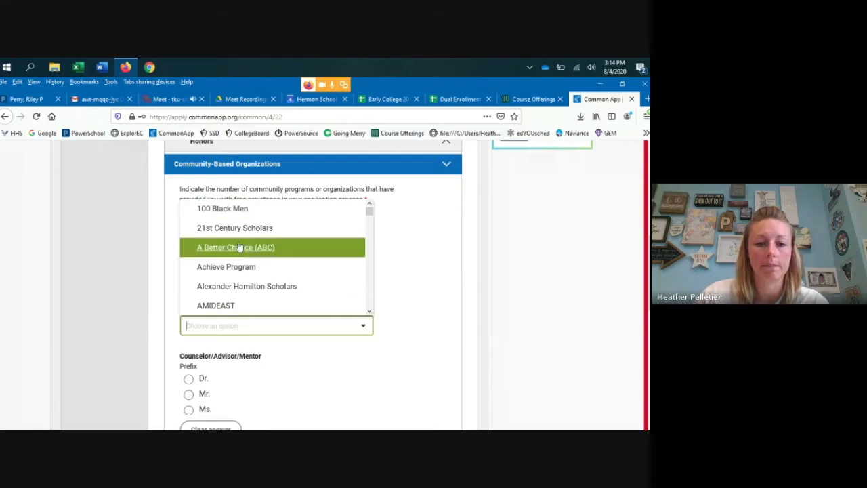
scroll(281, 230, "down", 4)
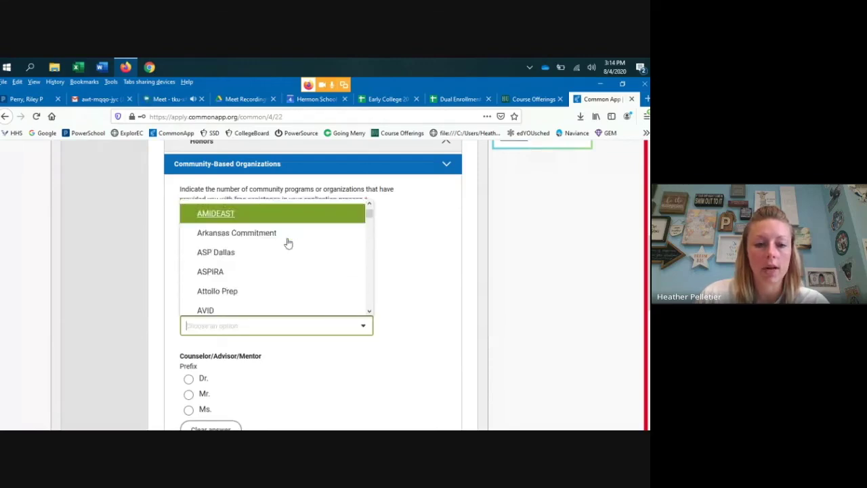
scroll(288, 242, "down", 4)
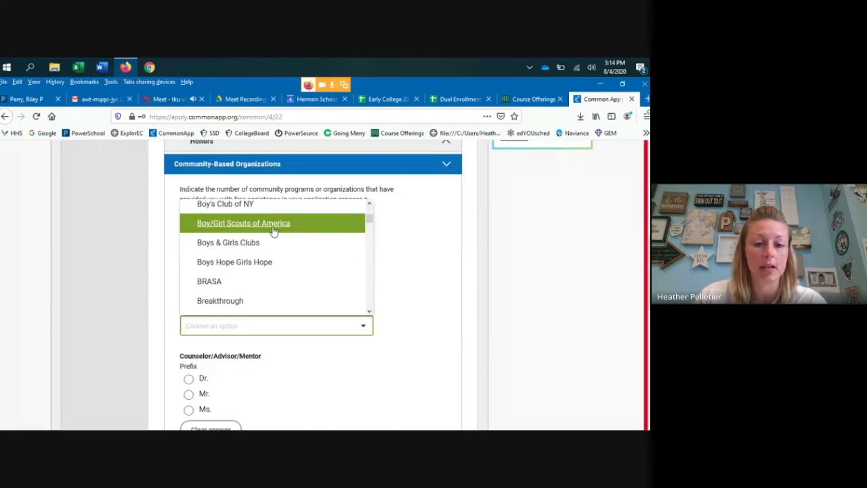
scroll(327, 286, "down", 2)
scroll(327, 271, "down", 4)
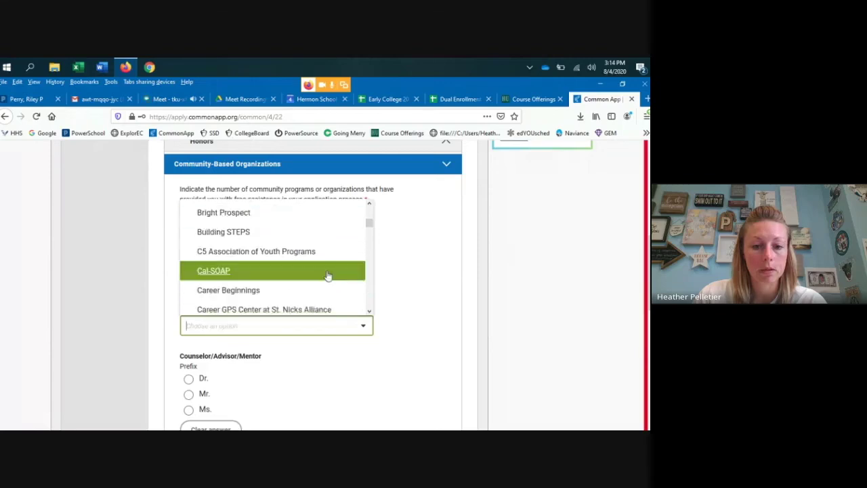
scroll(324, 258, "down", 1)
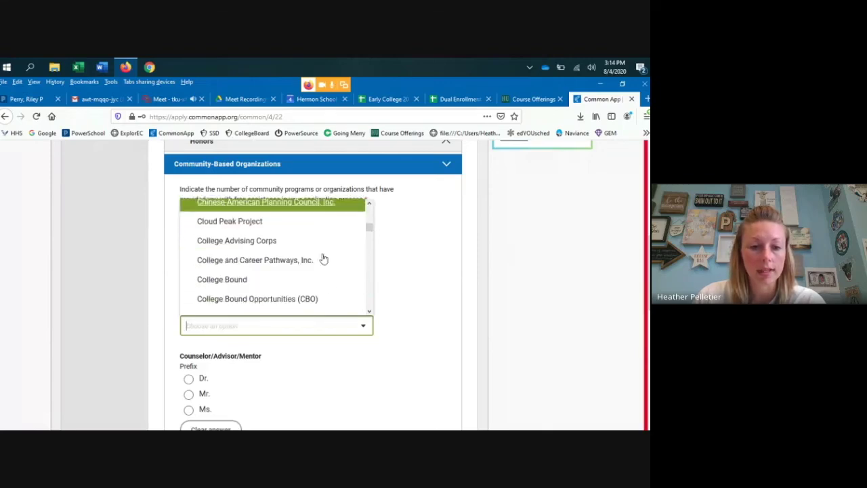
scroll(324, 259, "down", 1)
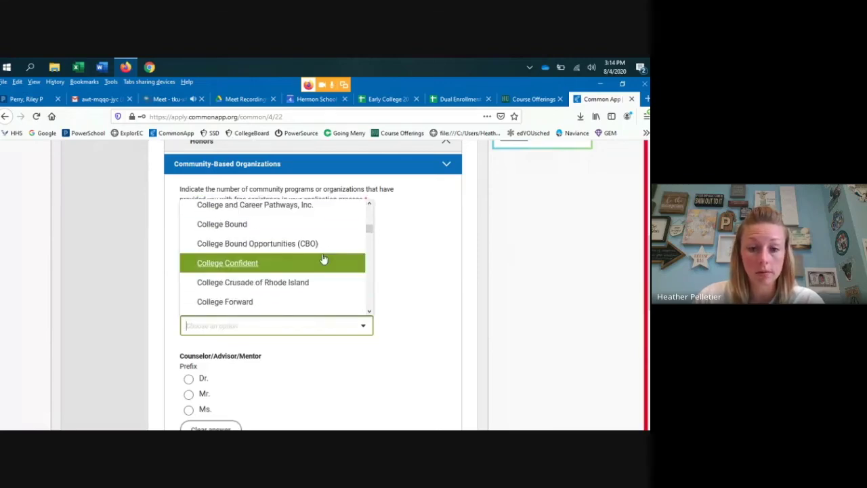
scroll(324, 259, "down", 1)
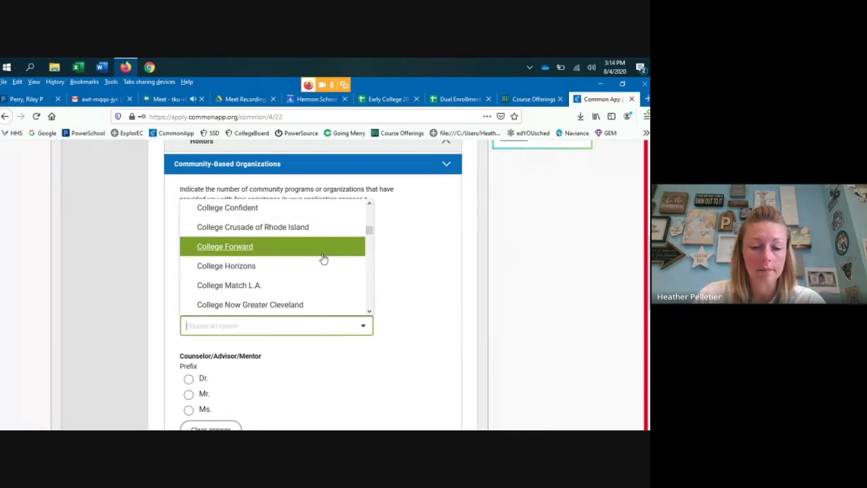
scroll(323, 258, "up", 1)
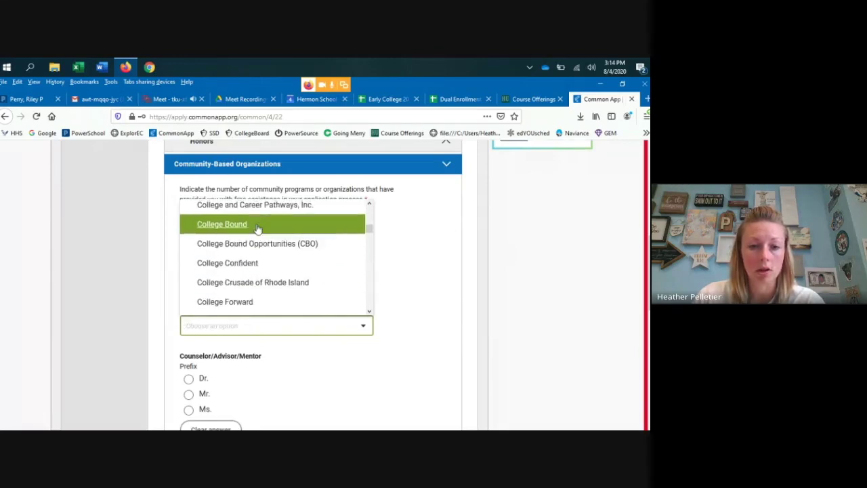
scroll(318, 244, "down", 1)
scroll(330, 248, "down", 4)
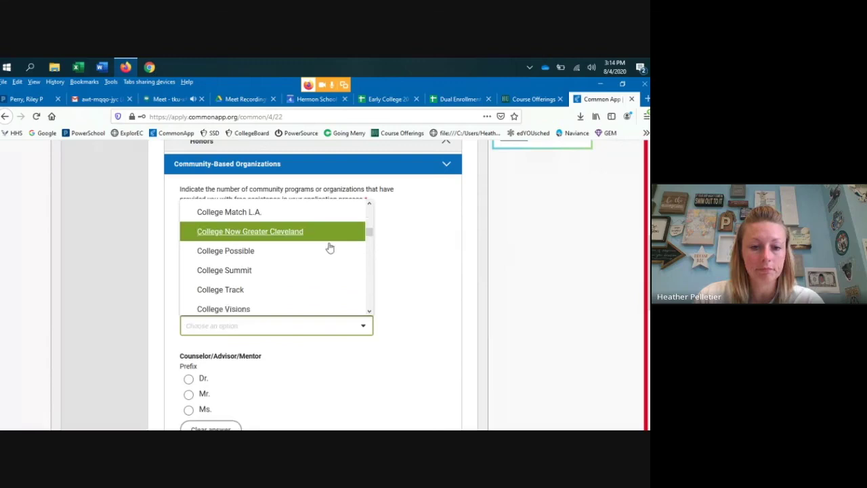
scroll(329, 249, "down", 5)
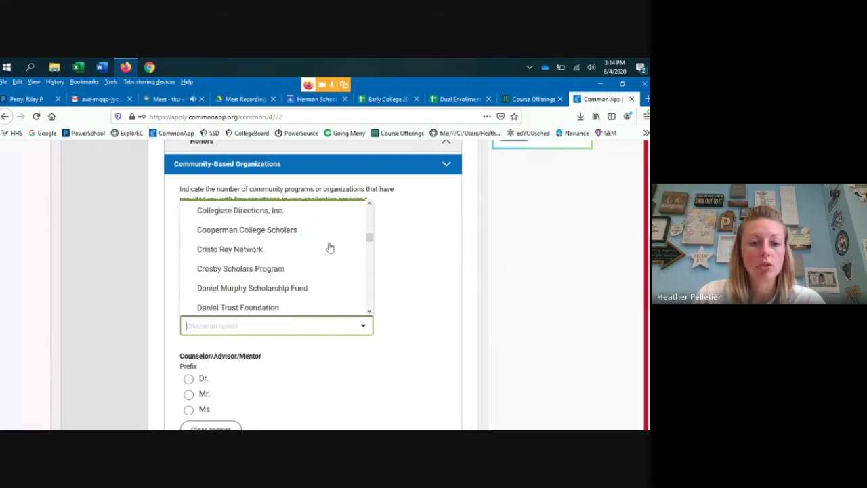
scroll(325, 250, "down", 5)
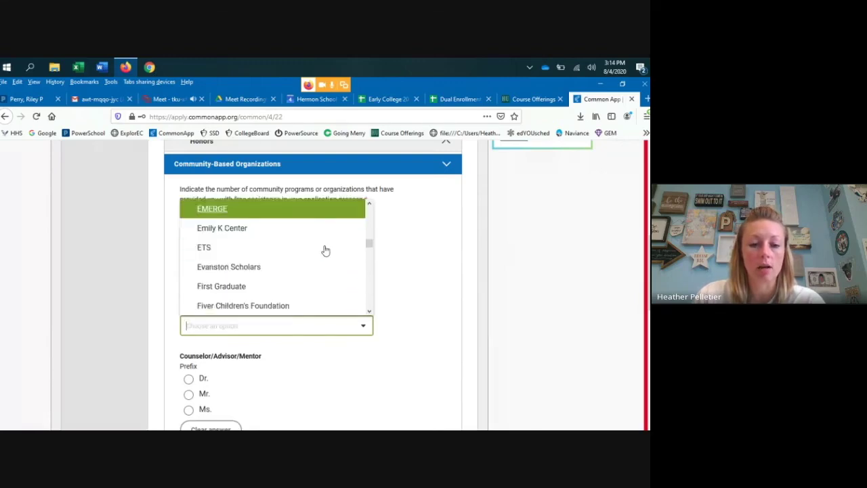
scroll(325, 250, "down", 3)
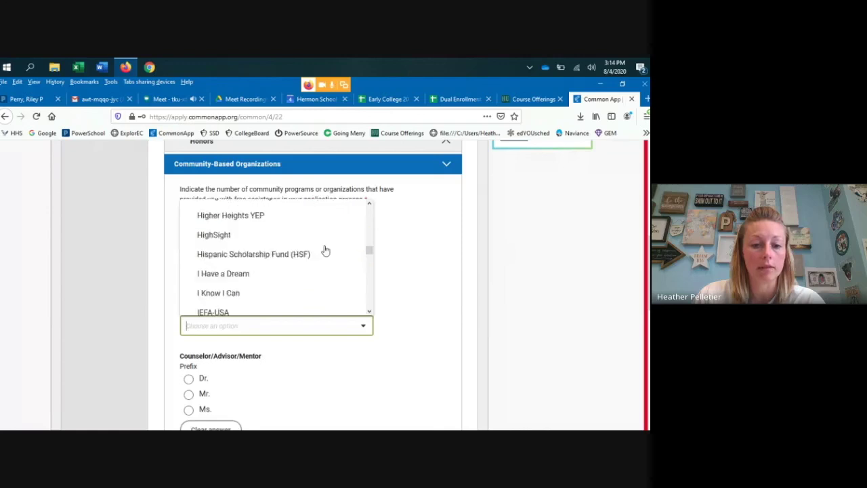
scroll(325, 251, "down", 3)
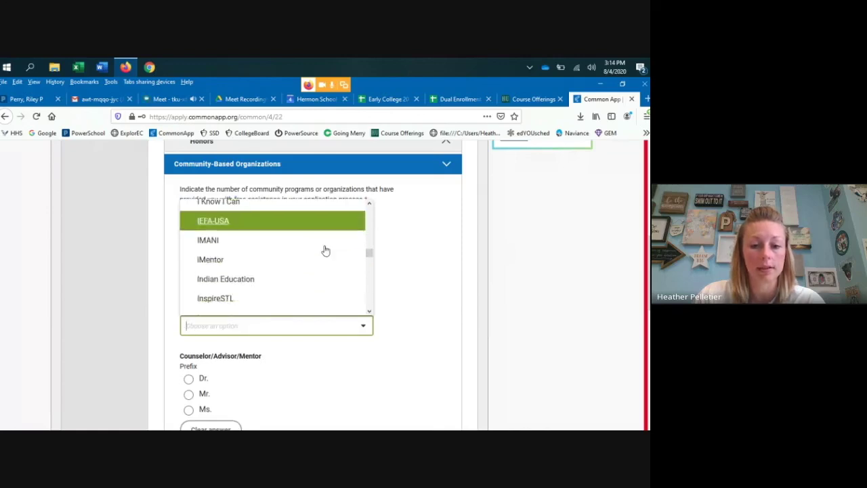
left_click(384, 291)
- Save the Community-Based Organizations section and continue to Future Plans
scroll(354, 316, "down", 3)
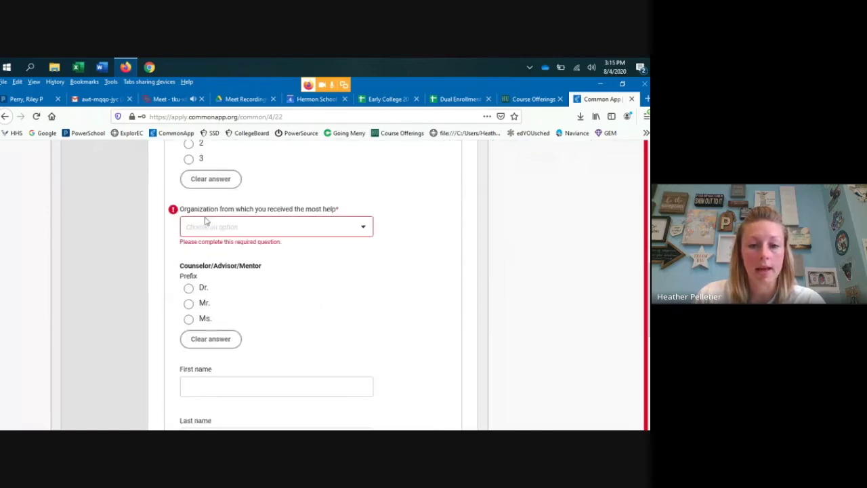
scroll(206, 310, "down", 6)
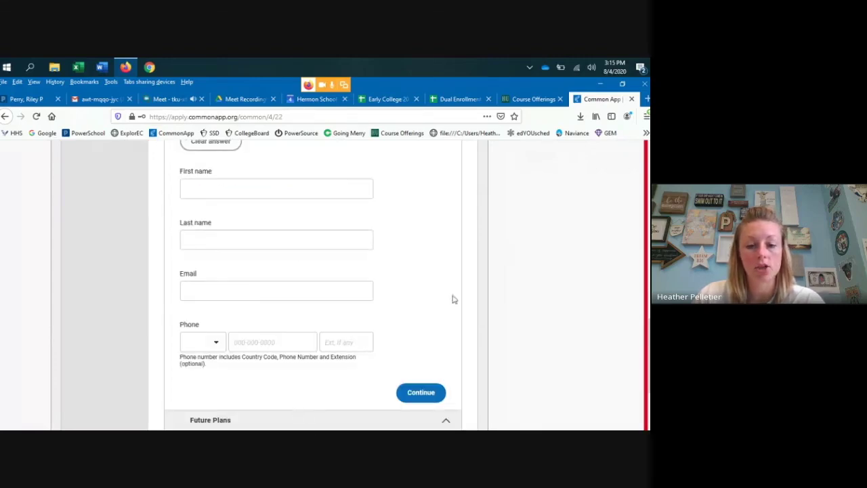
scroll(430, 364, "down", 3)
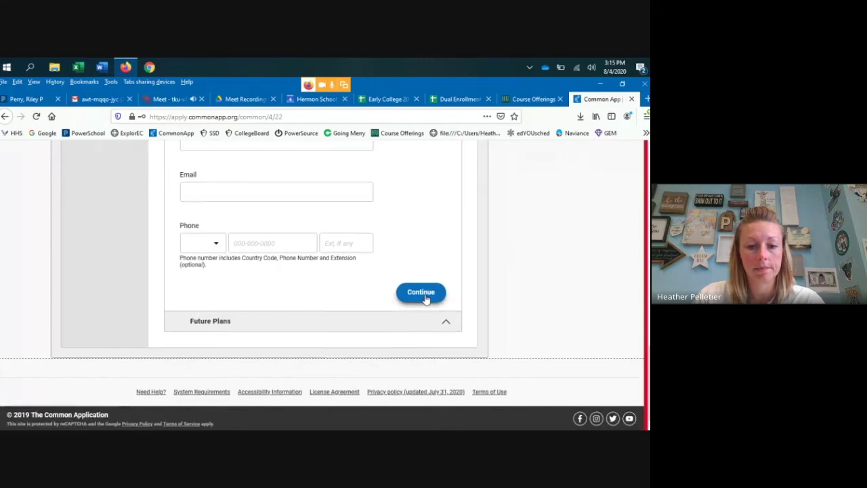
left_click(425, 299)
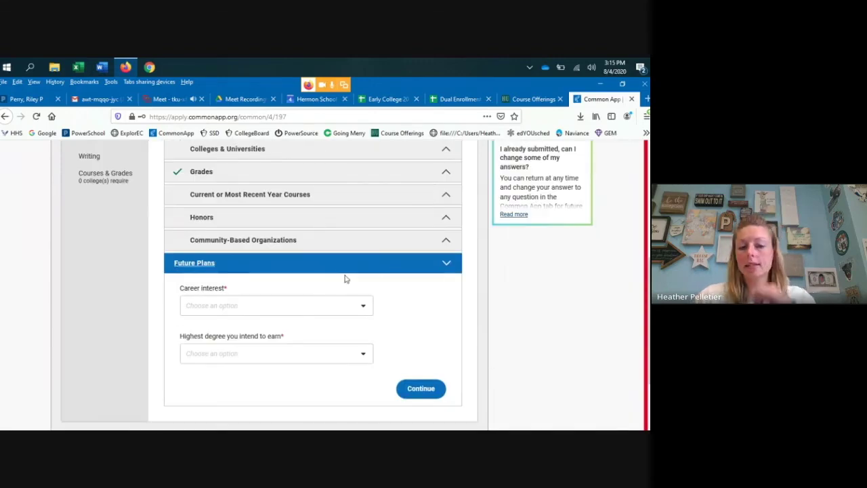
- Search 'phys' to pick Physician as career interest, then show the highest degree options
left_click(363, 309)
type("doct")
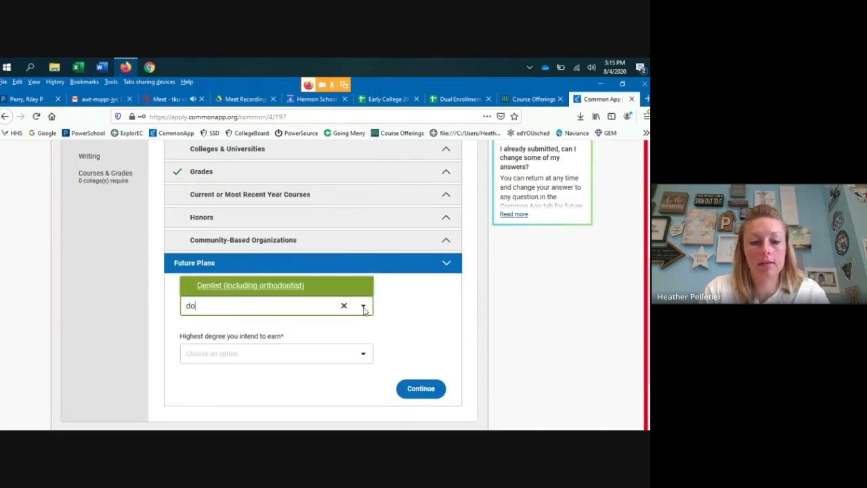
key("BackSpace")
key("BackSpace")
key("BackSpace")
key("BackSpace")
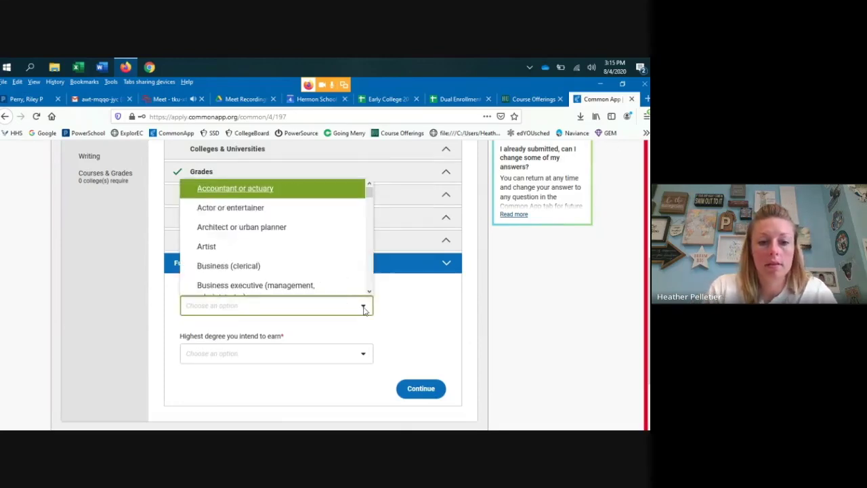
type("phys")
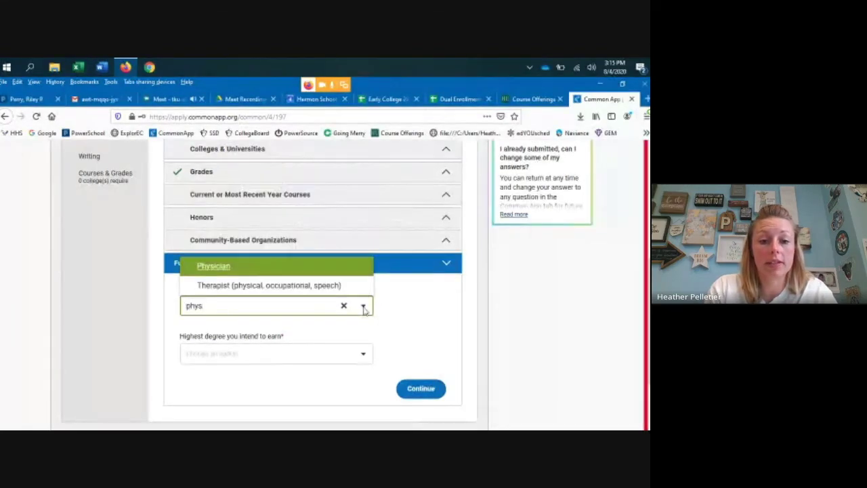
left_click(232, 271)
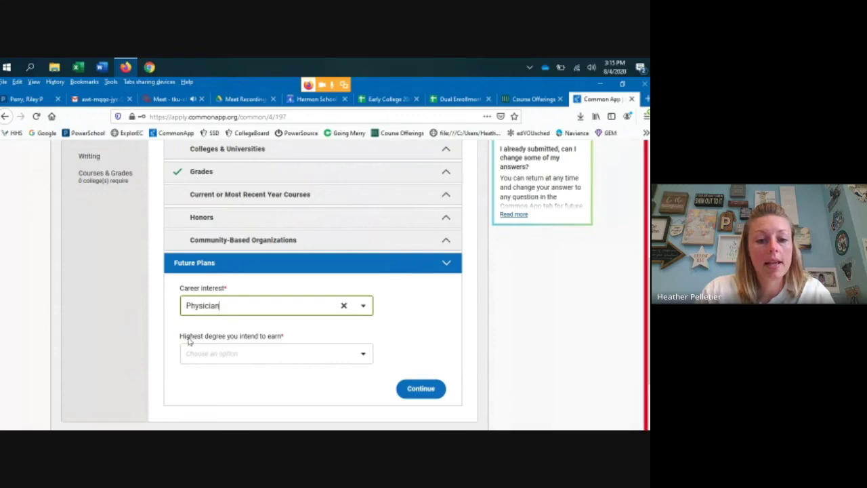
left_click(362, 357)
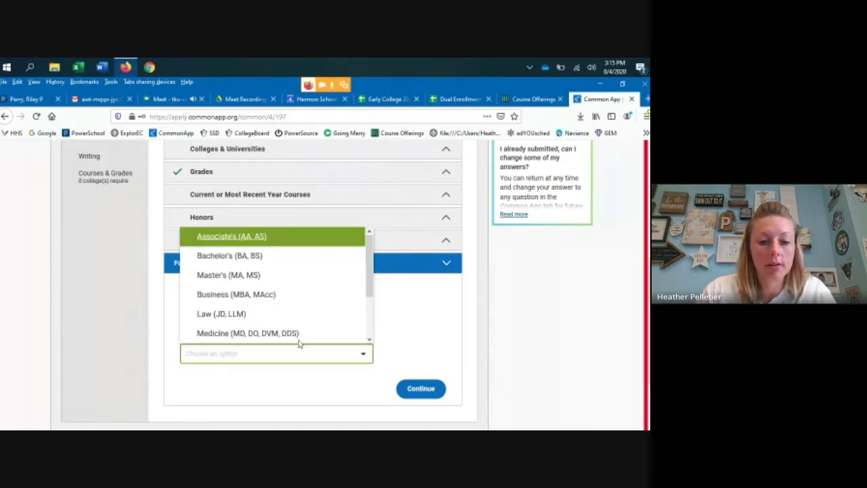
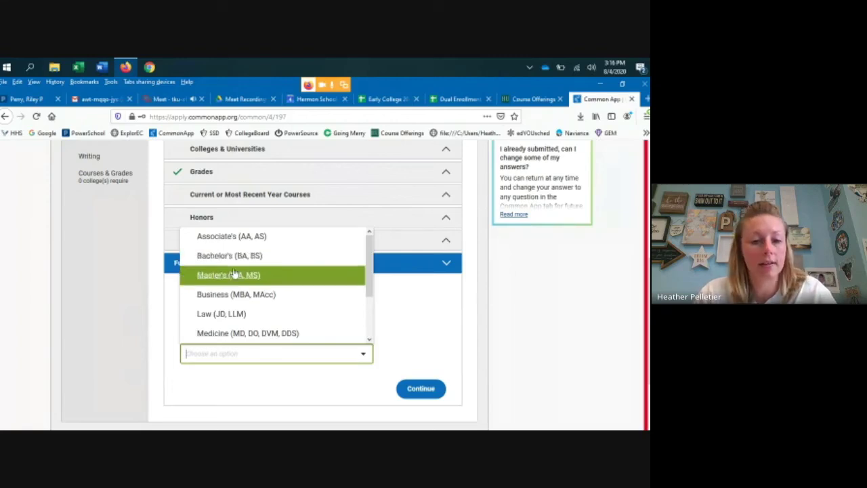
- Close the highest degree options without choosing a degree
left_click(420, 307)
scroll(357, 350, "down", 1)
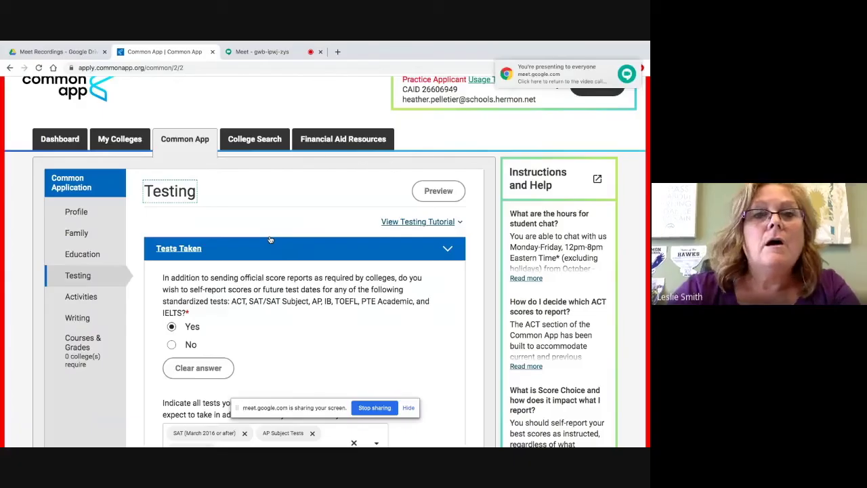
scroll(270, 240, "down", 2)
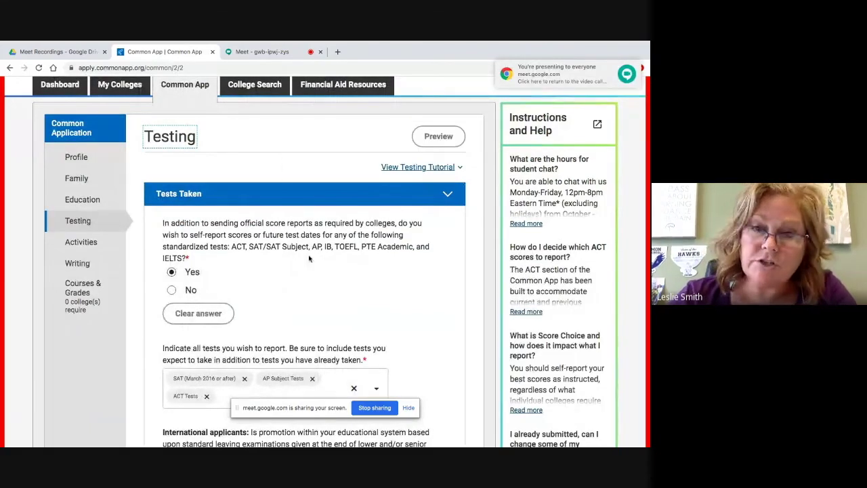
scroll(313, 237, "down", 1)
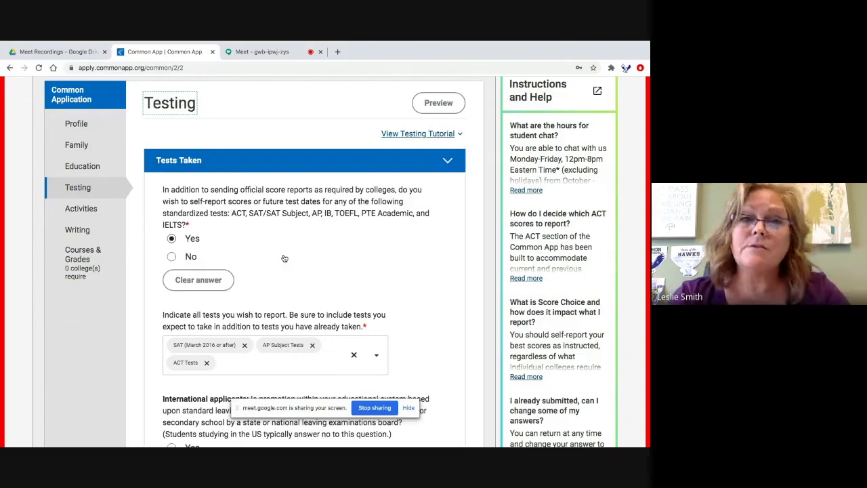
scroll(284, 258, "down", 2)
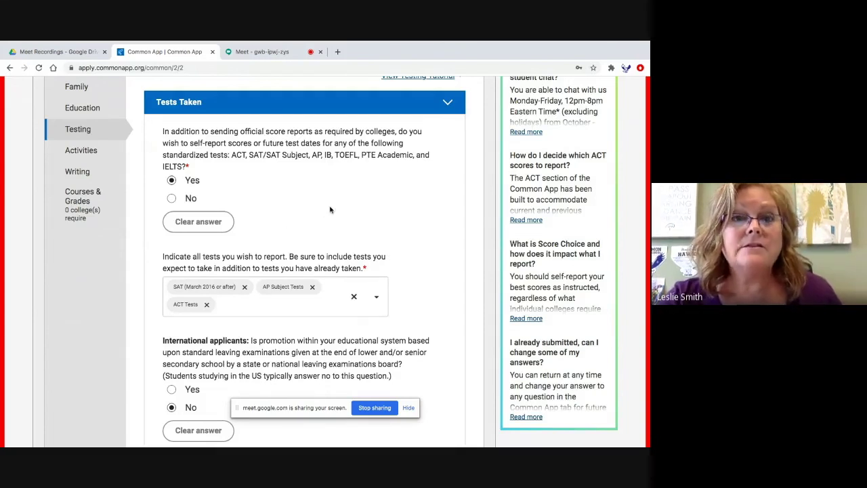
scroll(282, 219, "down", 1)
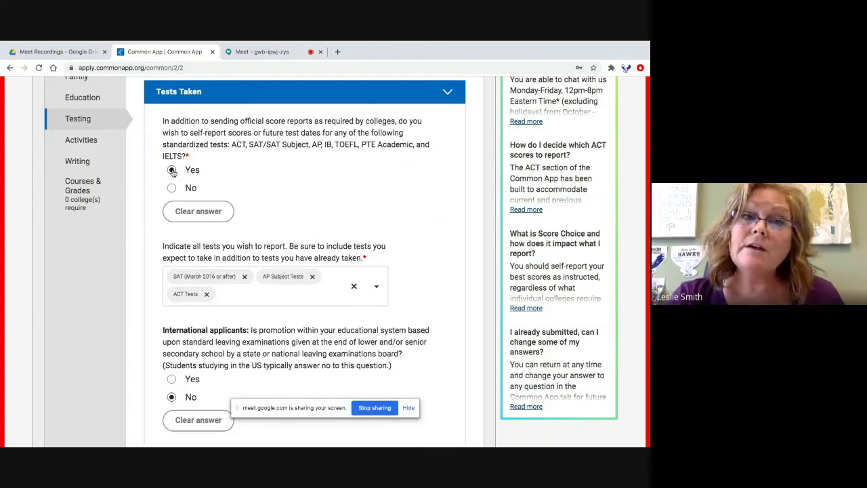
left_click(171, 191)
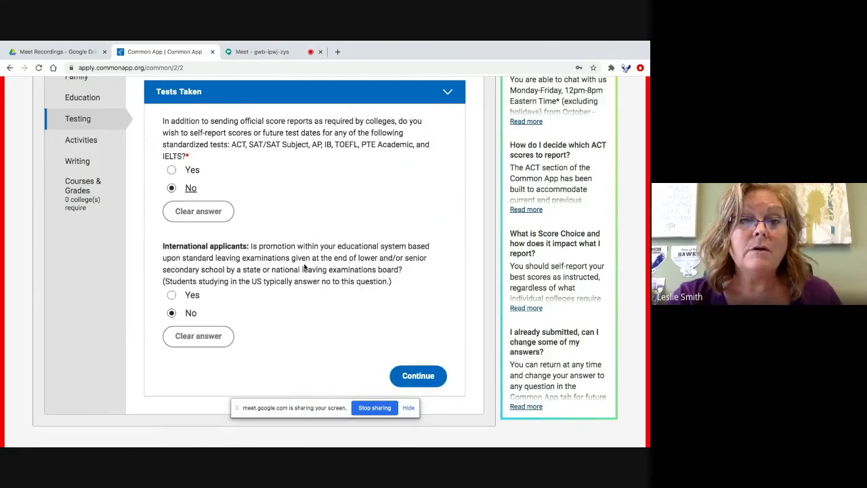
- Keep self-reporting at Yes and clear AP Subject Tests, ACT Tests and SAT from the reported tests
scroll(304, 268, "down", 1)
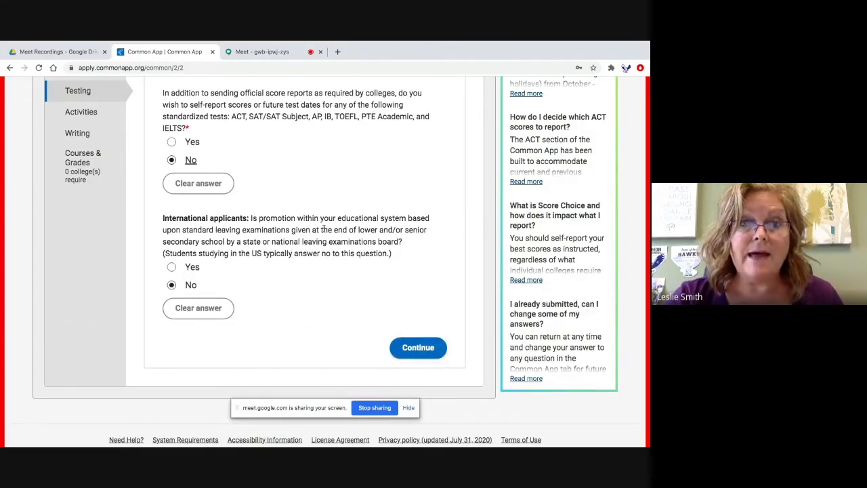
scroll(323, 226, "up", 2)
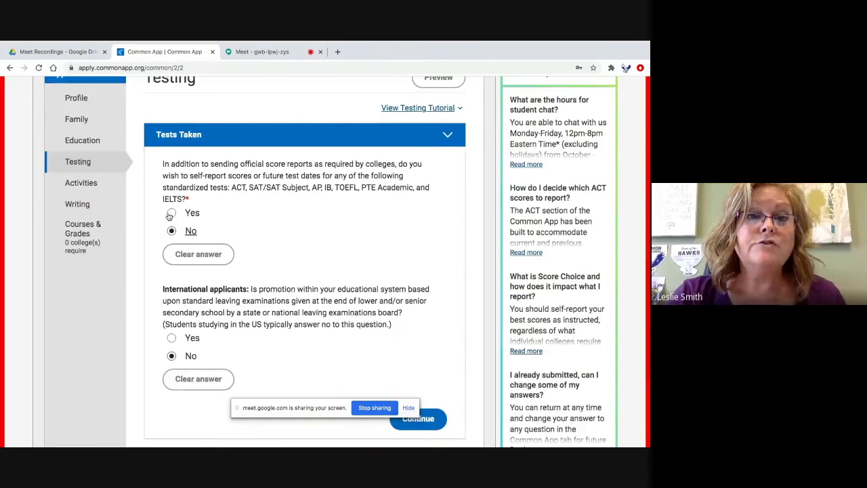
left_click(172, 214)
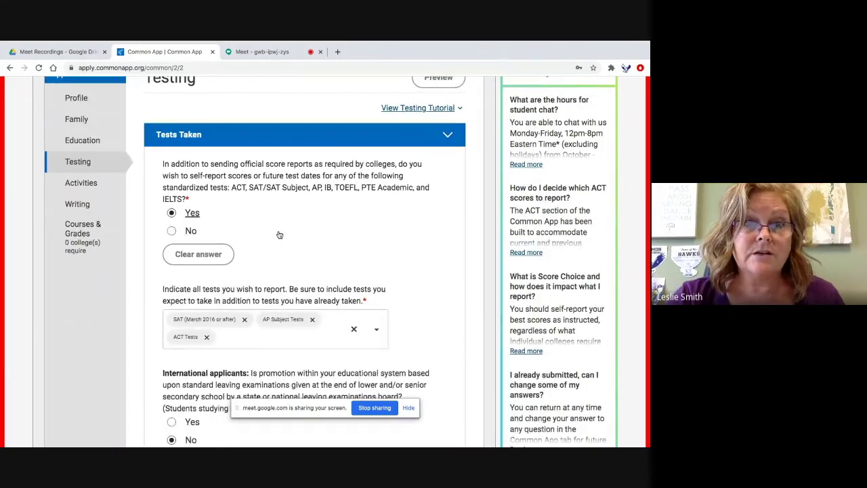
left_click(313, 319)
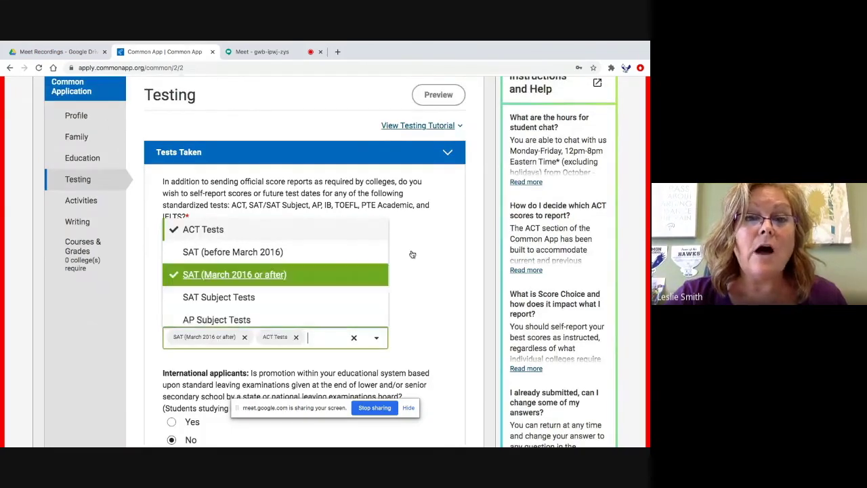
left_click(178, 248)
left_click(173, 231)
left_click(298, 338)
left_click(245, 336)
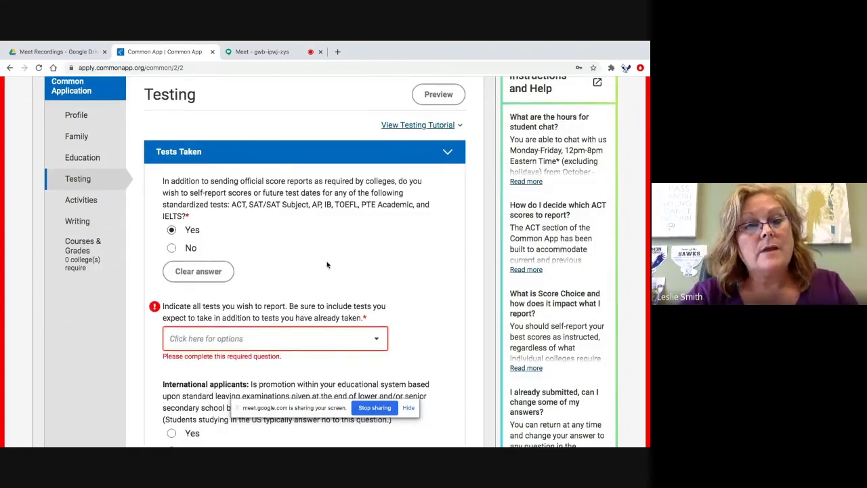
- Add SAT (March 2016 or after) and AP Subject Tests to the reported tests, with Yes selected
scroll(327, 265, "down", 3)
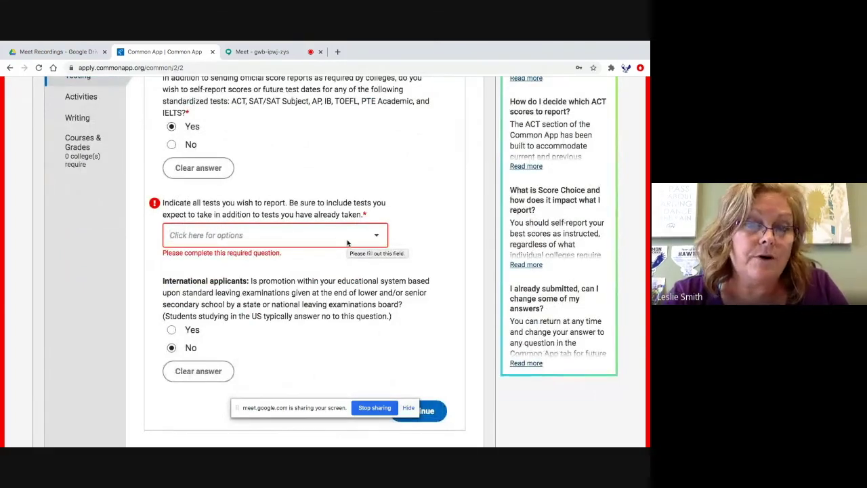
left_click(347, 242)
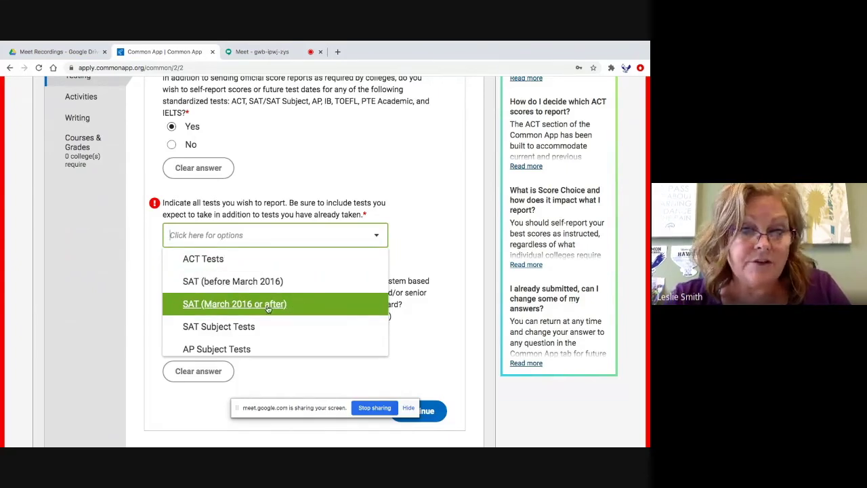
left_click(268, 305)
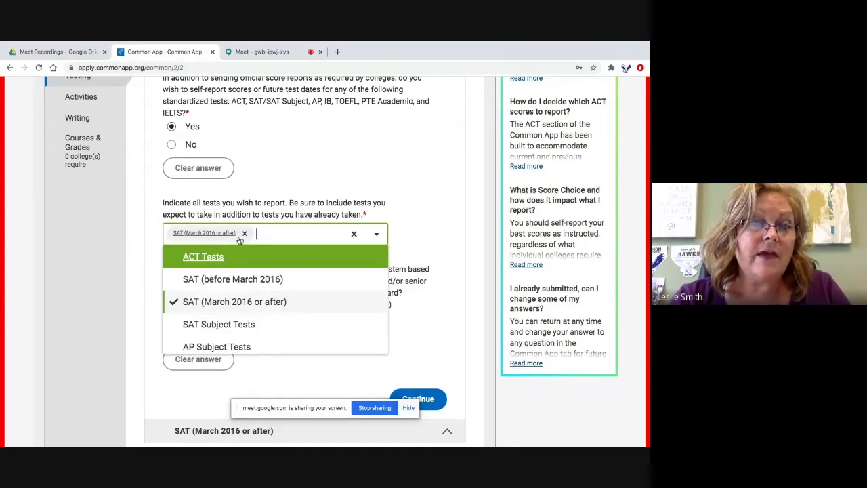
scroll(232, 328, "down", 1)
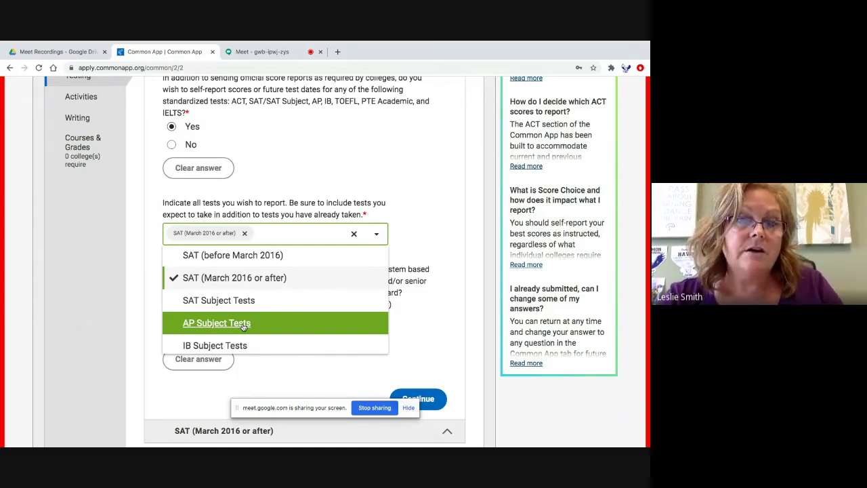
left_click(243, 326)
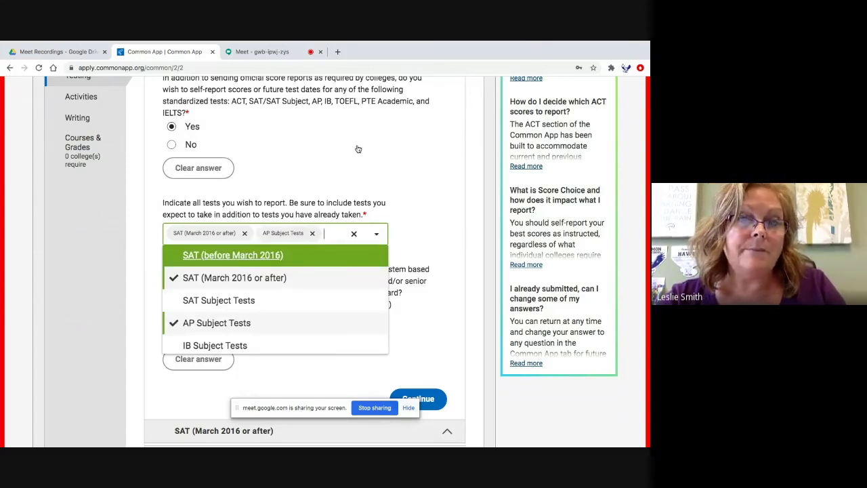
left_click(190, 144)
scroll(357, 149, "up", 1)
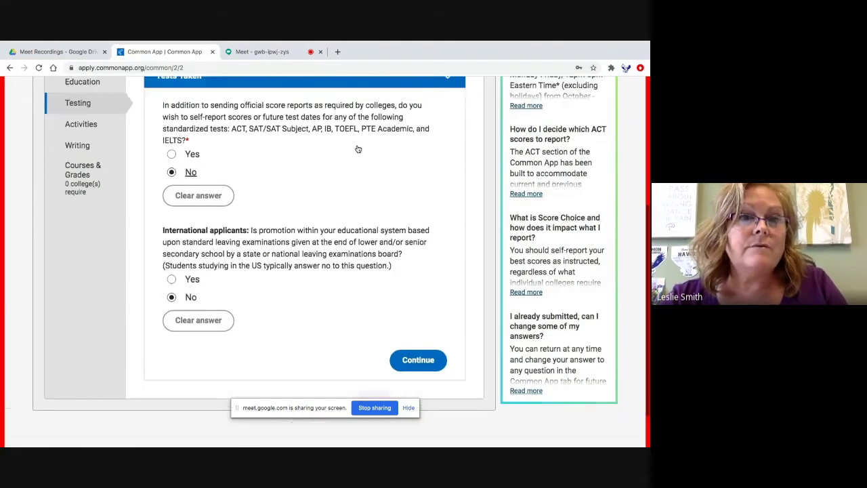
left_click(172, 165)
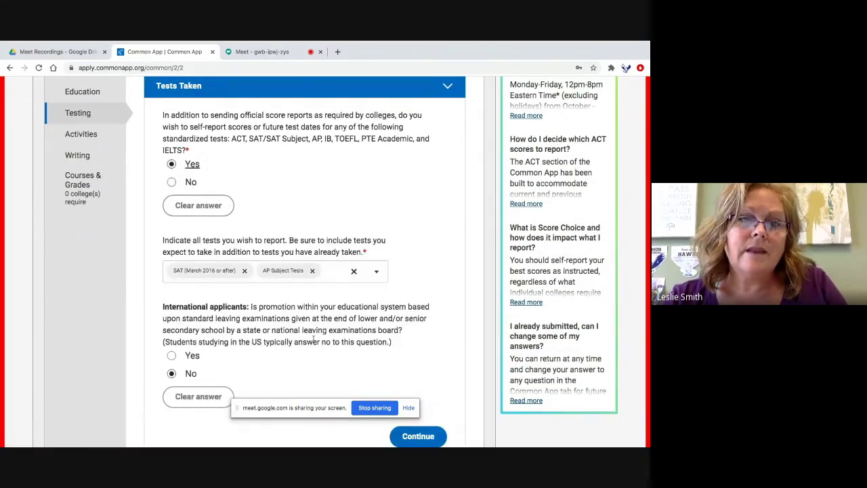
scroll(296, 337, "down", 3)
scroll(304, 319, "down", 1)
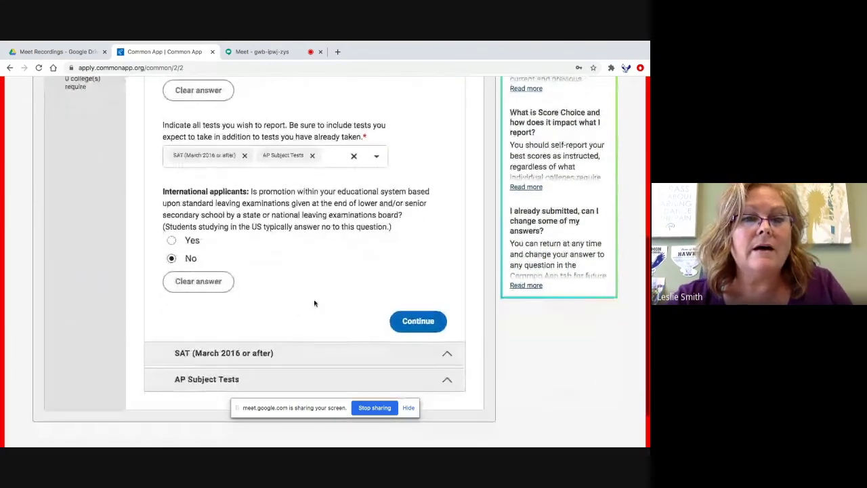
- Continue past Tests Taken and expand the AP Subject Tests questions
left_click(418, 323)
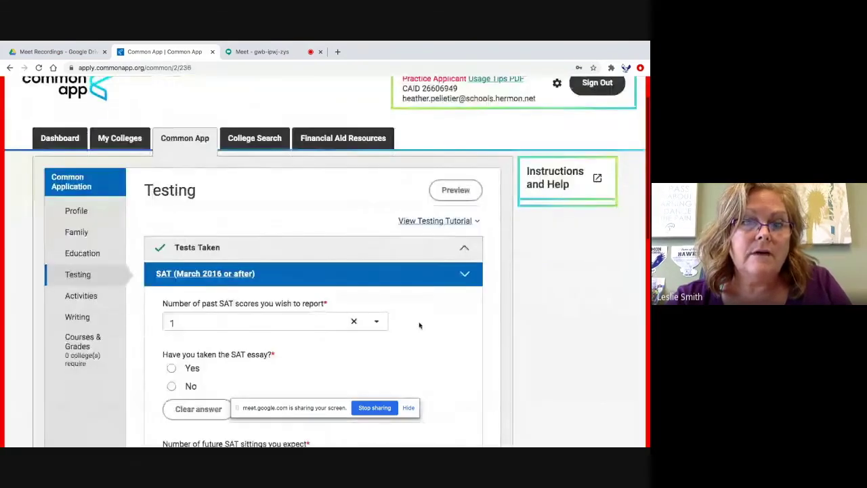
scroll(312, 318, "down", 6)
scroll(312, 318, "down", 5)
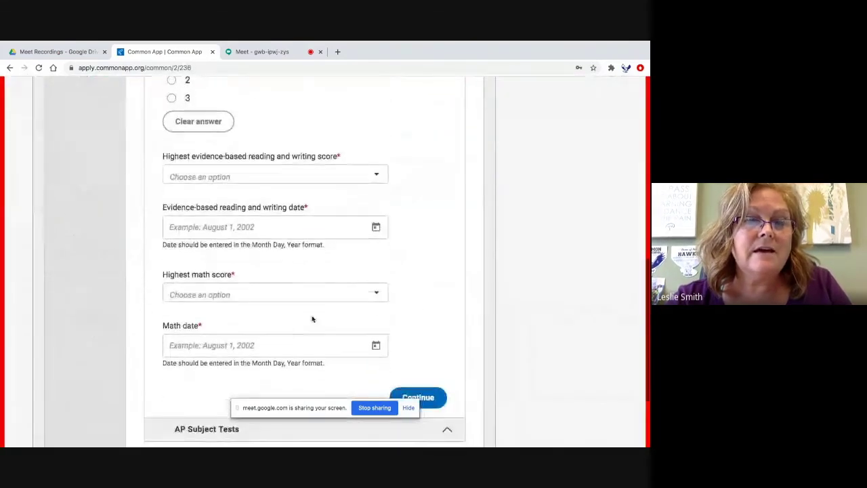
scroll(312, 318, "up", 8)
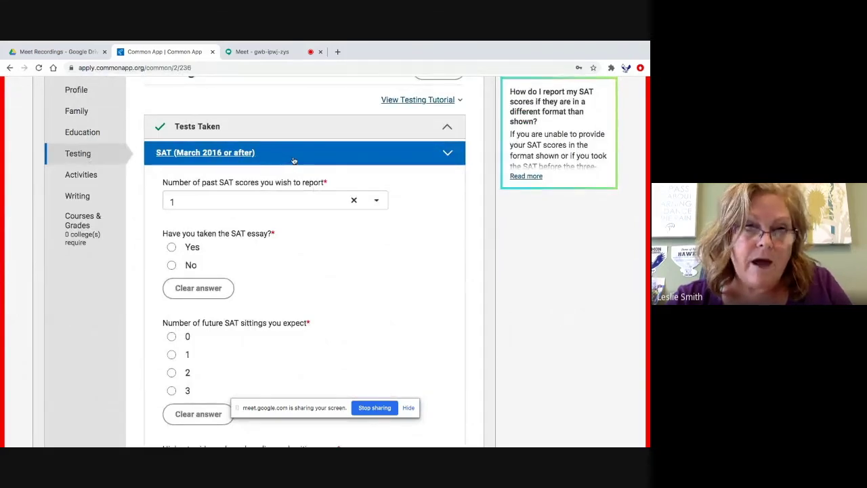
scroll(307, 283, "down", 10)
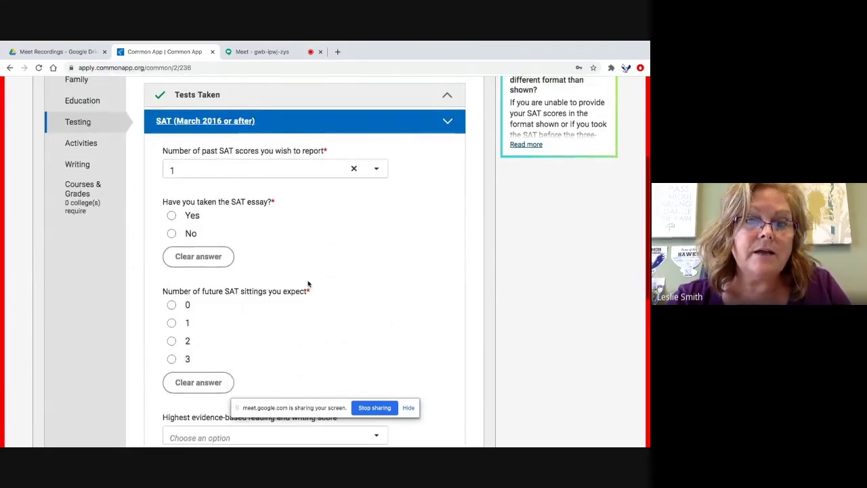
left_click(273, 312)
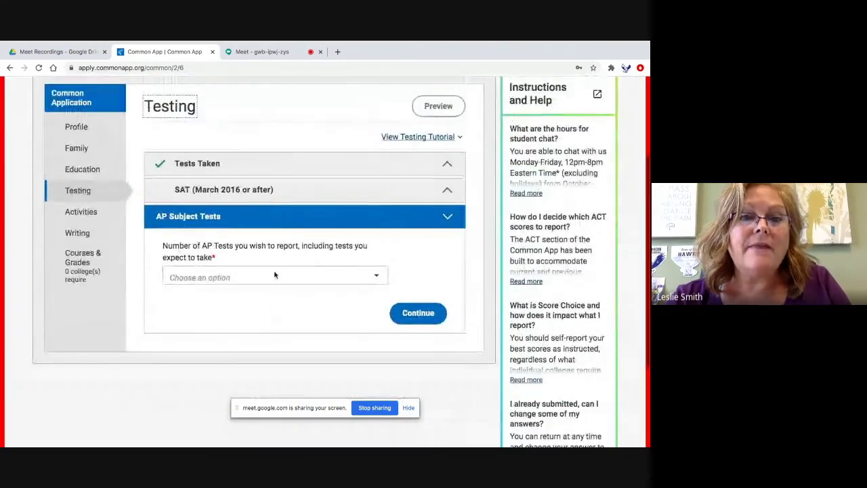
- Set the number of AP tests to report to 2, leaving the test date blank
left_click(273, 277)
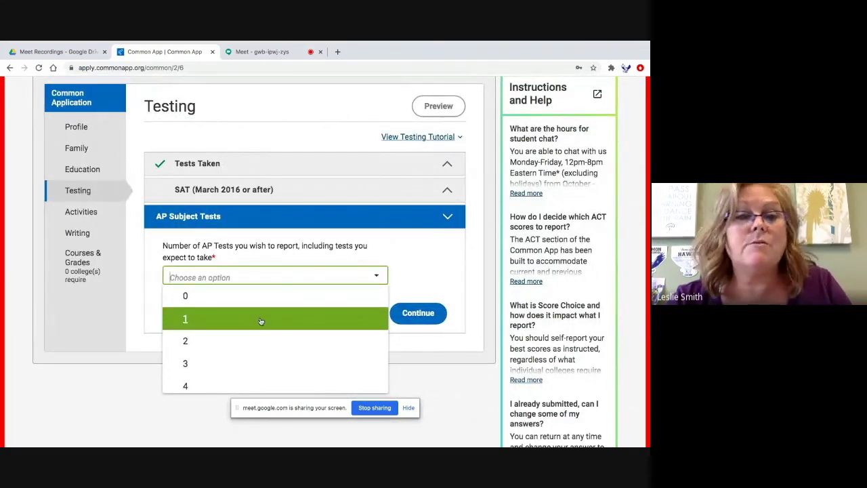
left_click(256, 338)
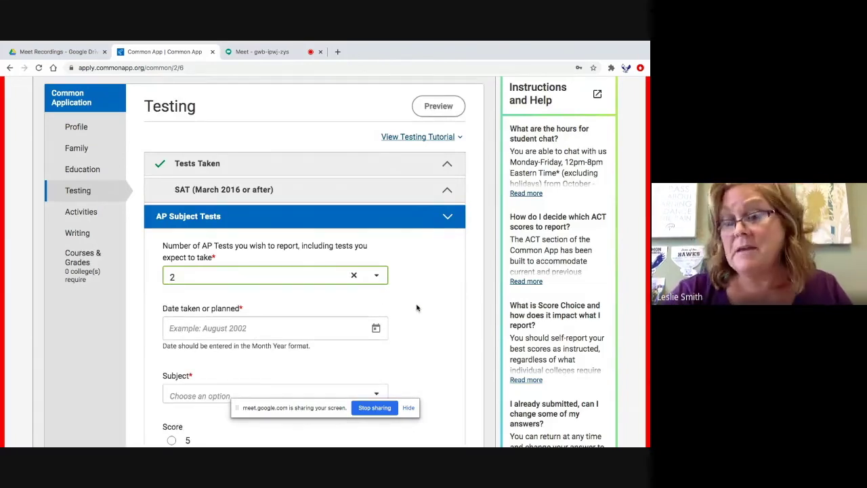
left_click(375, 328)
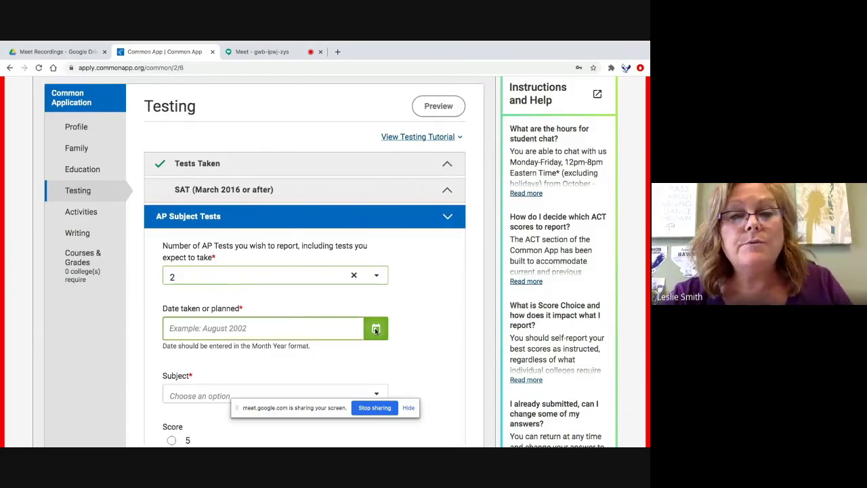
left_click(432, 338)
scroll(431, 338, "down", 2)
- Leave the AP subject unselected and continue out of the Testing section
left_click(375, 259)
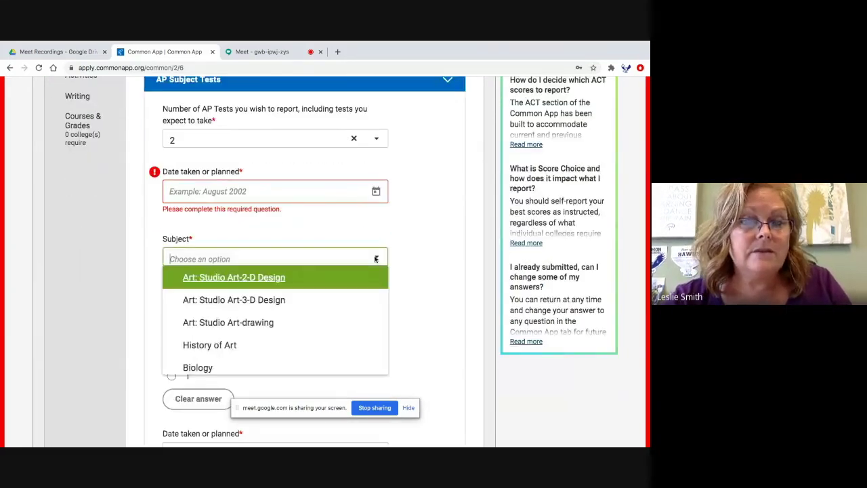
scroll(263, 347, "down", 3)
scroll(263, 347, "down", 5)
left_click(436, 333)
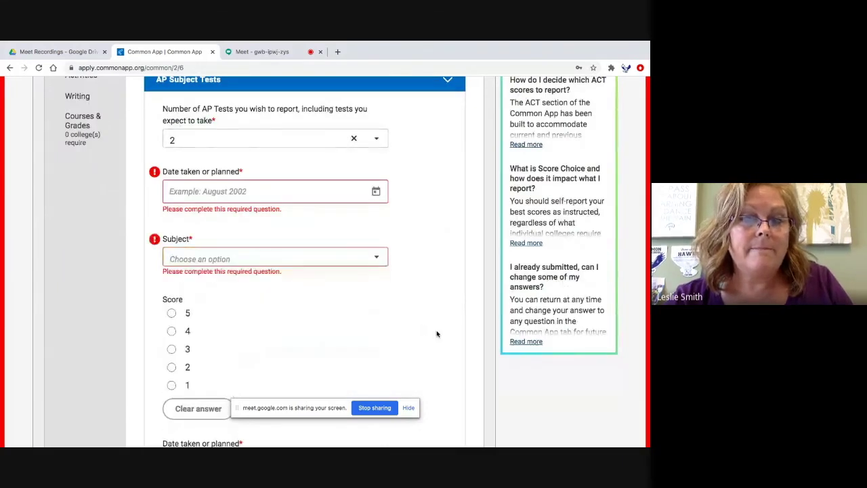
scroll(436, 334, "down", 1)
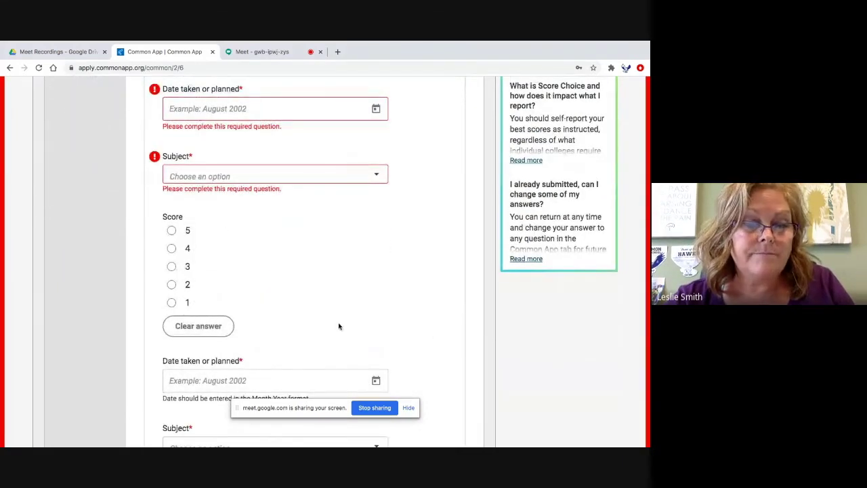
scroll(340, 322, "down", 4)
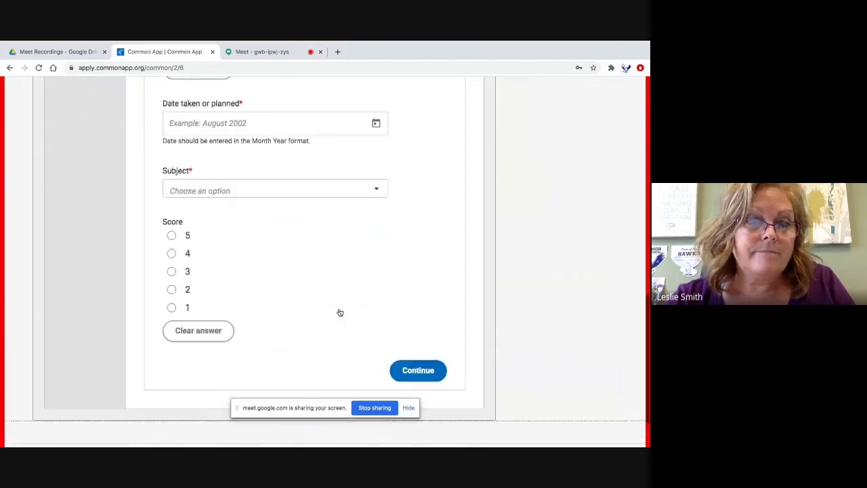
scroll(340, 312, "down", 1)
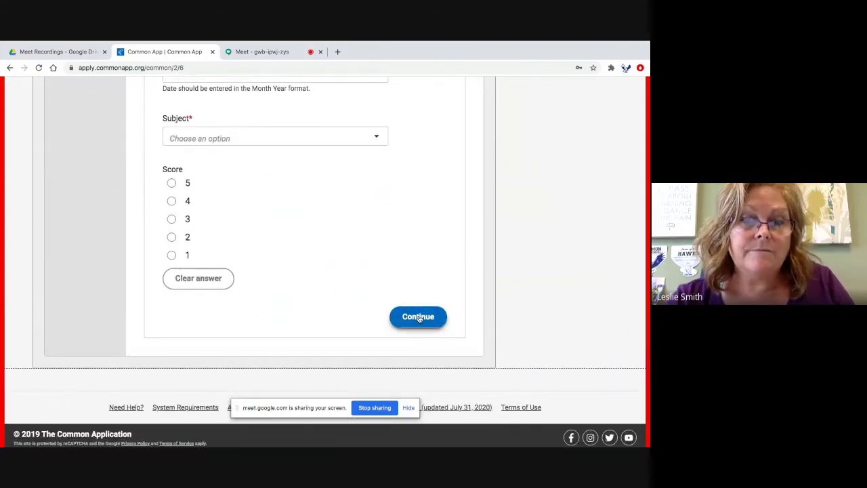
left_click(417, 316)
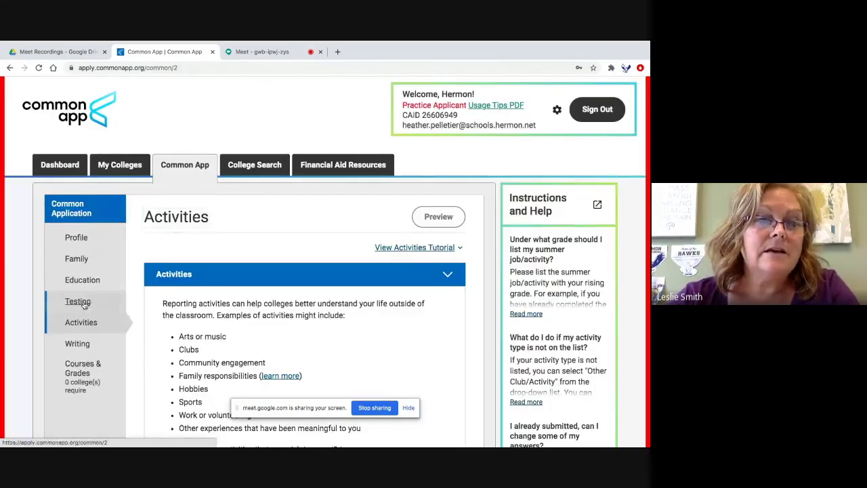
- Return to Testing from the sidebar and expand the SAT (March 2016 or after) questions
left_click(78, 302)
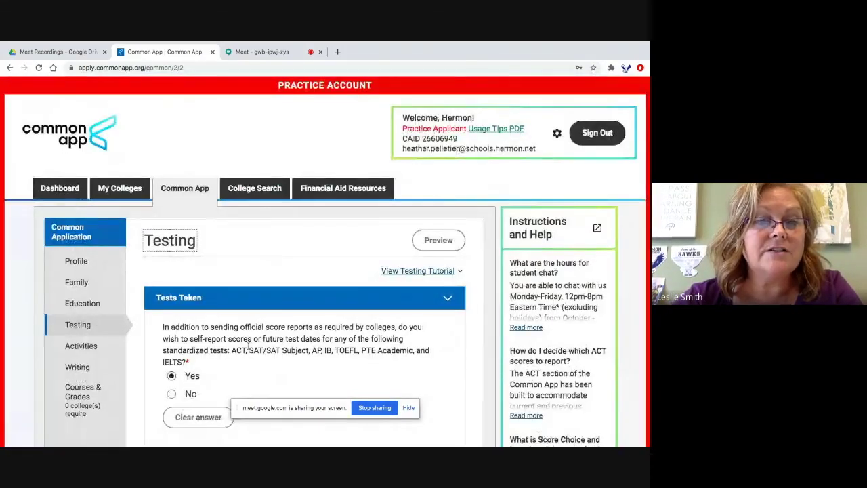
scroll(259, 331, "down", 5)
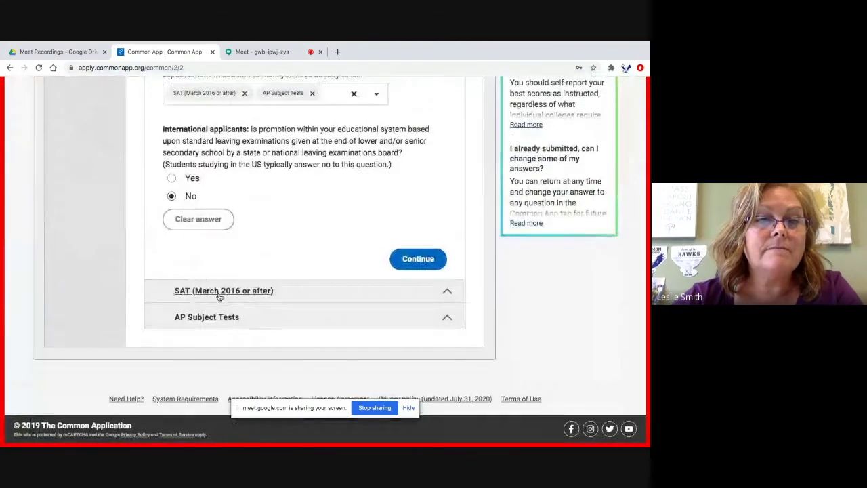
left_click(218, 293)
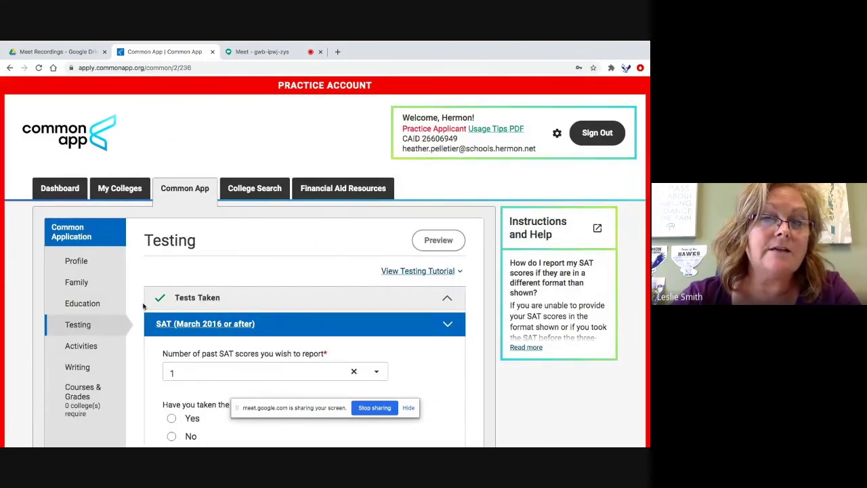
scroll(245, 306, "down", 5)
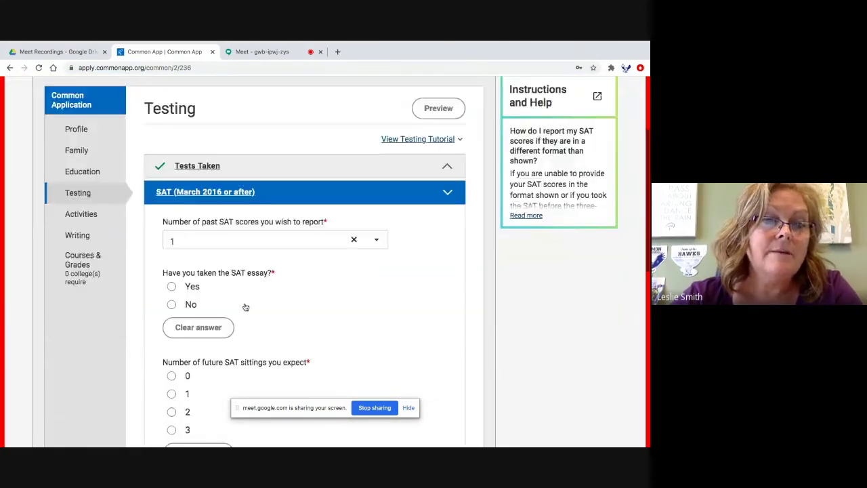
scroll(245, 306, "down", 3)
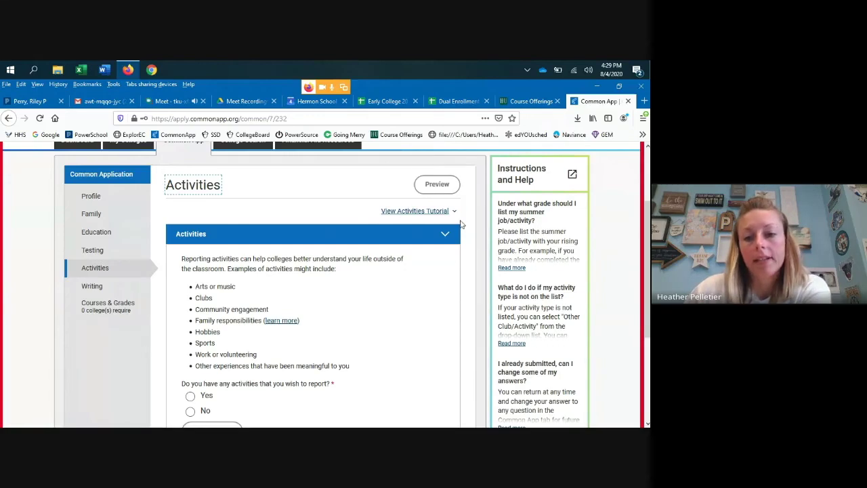
left_click(439, 212)
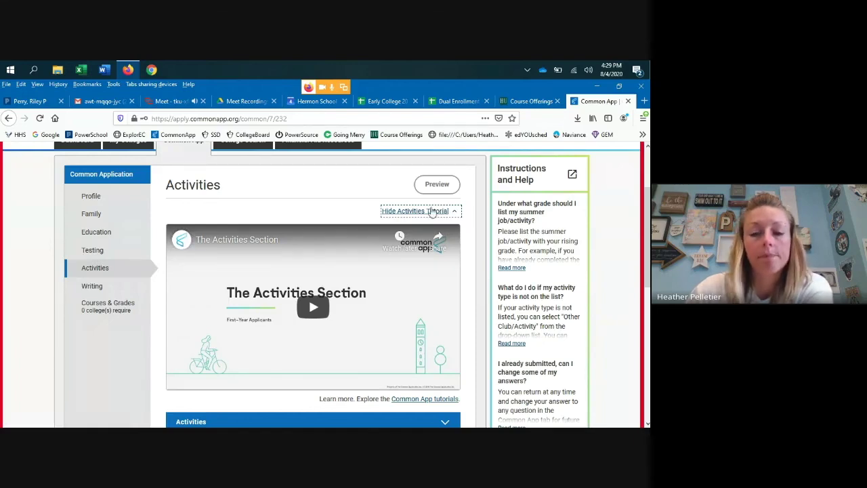
left_click(437, 212)
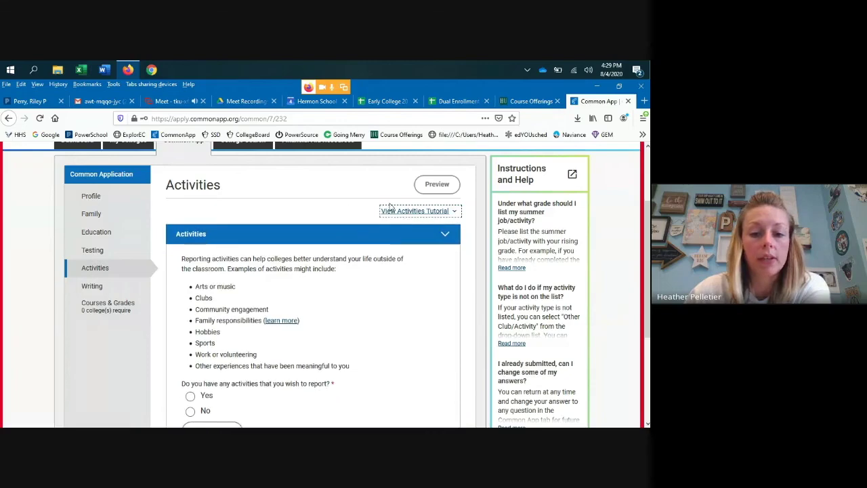
scroll(319, 256, "down", 3)
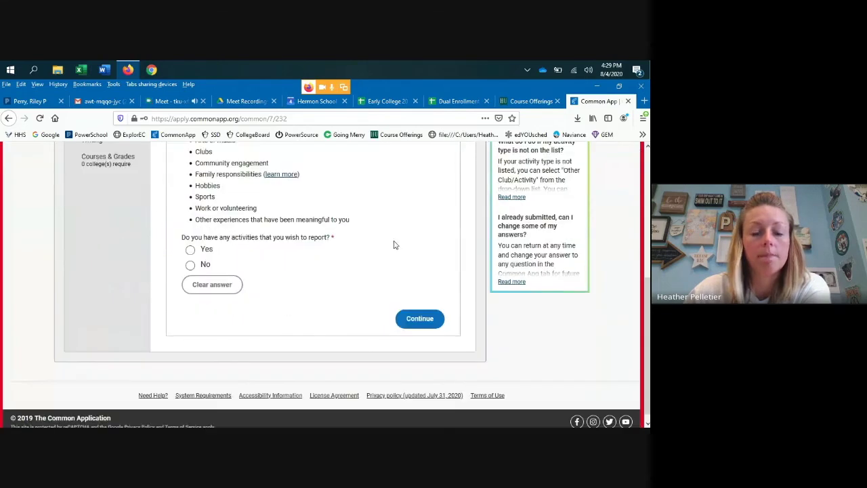
scroll(397, 245, "up", 1)
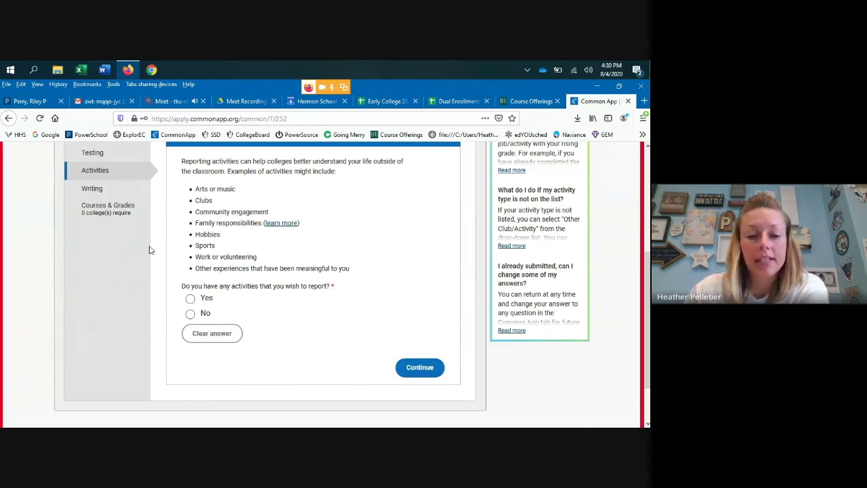
- Answer Yes to having activities and look over the blank Activity 1 form
left_click(190, 299)
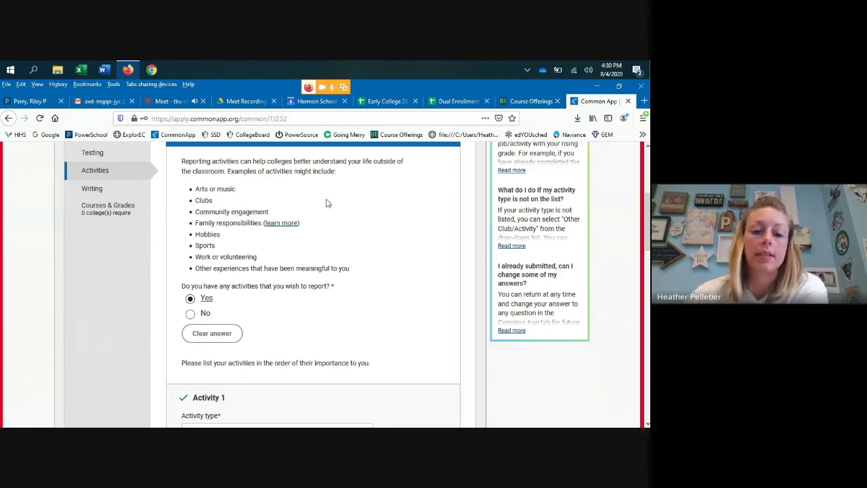
scroll(366, 211, "down", 4)
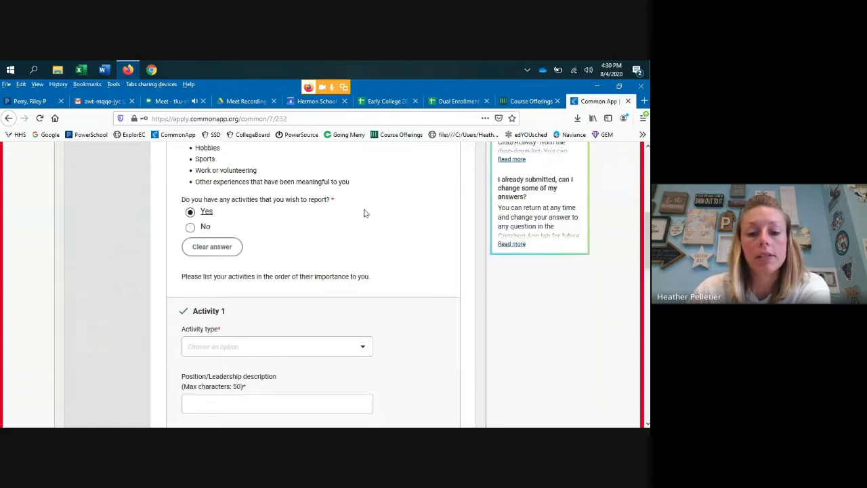
scroll(419, 210, "down", 1)
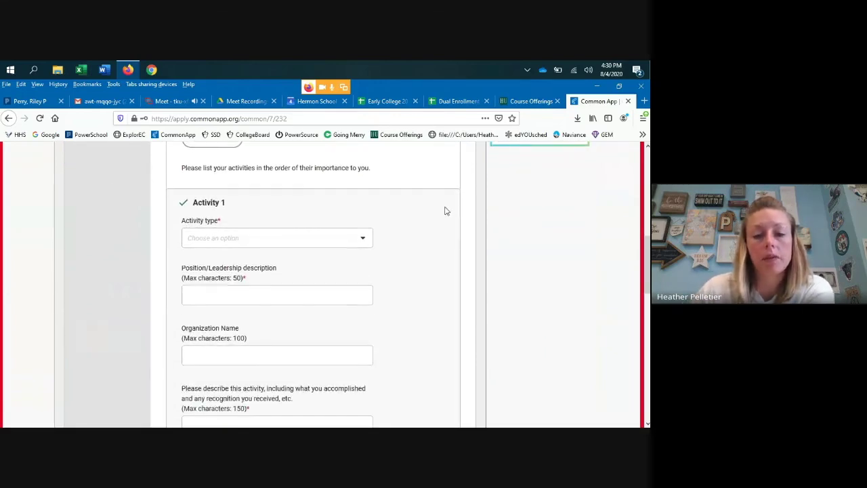
scroll(425, 220, "down", 1)
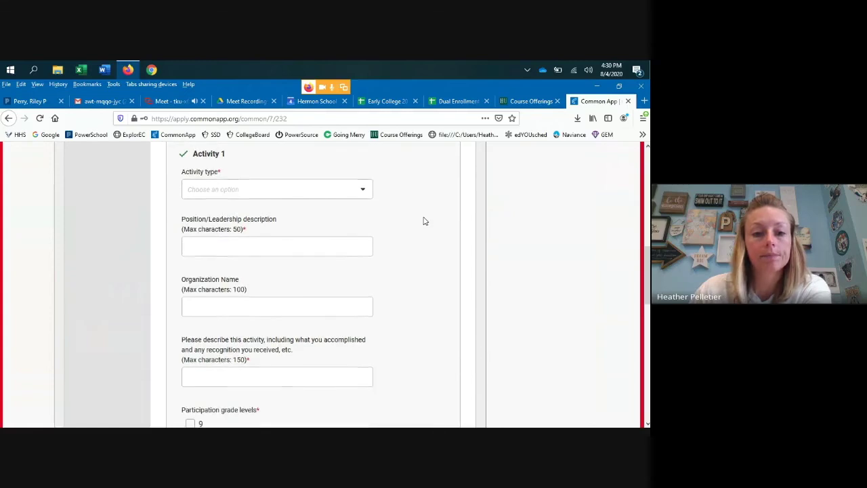
scroll(424, 219, "down", 1)
scroll(424, 219, "down", 10)
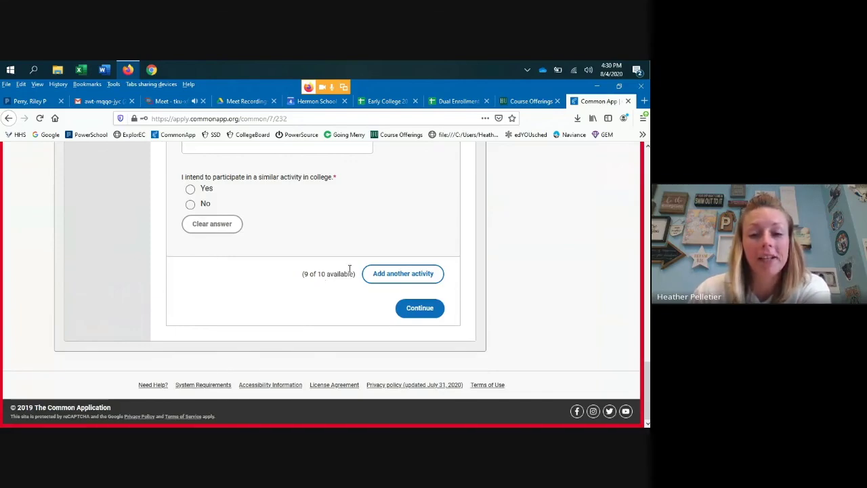
scroll(411, 196, "up", 6)
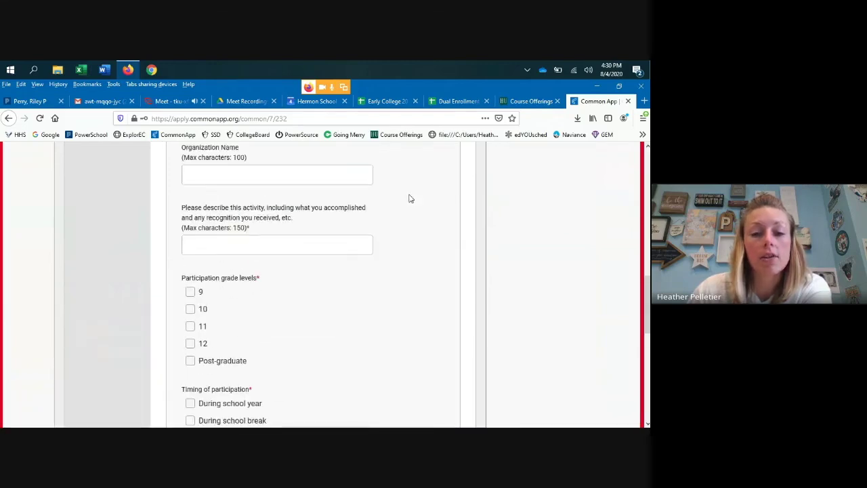
scroll(409, 199, "up", 5)
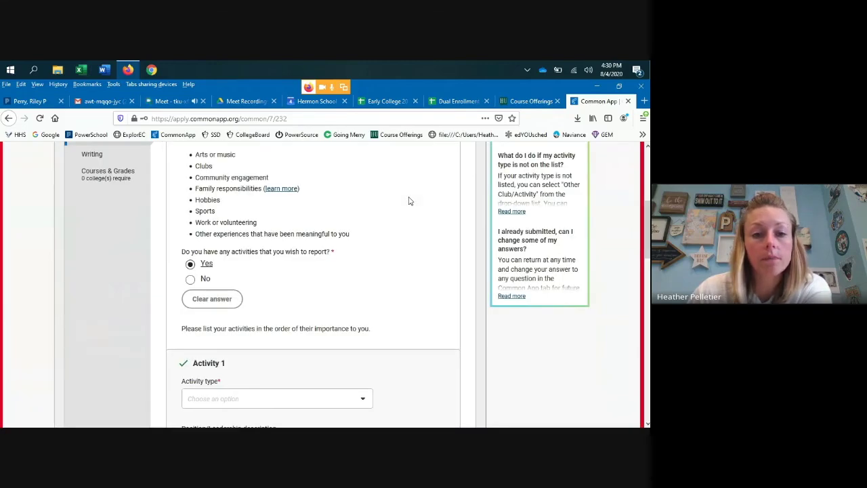
scroll(321, 218, "down", 3)
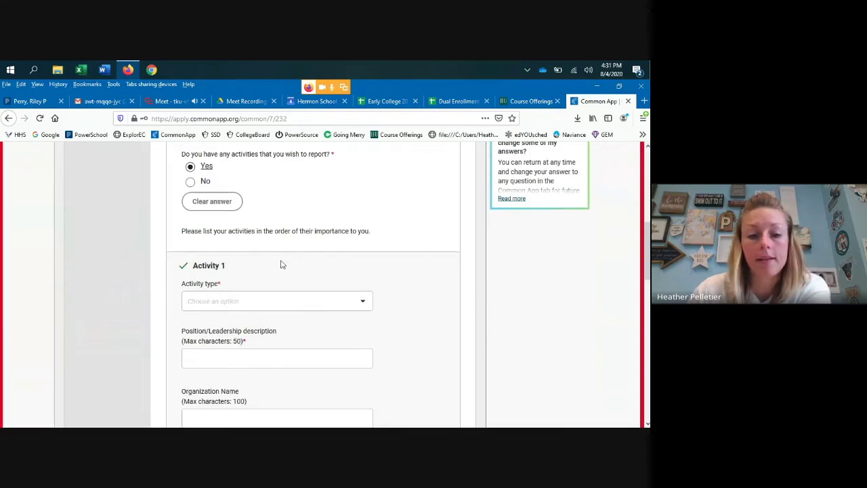
- Set Activity 1's activity type to Athletics: Club
left_click(363, 306)
scroll(323, 309, "down", 1)
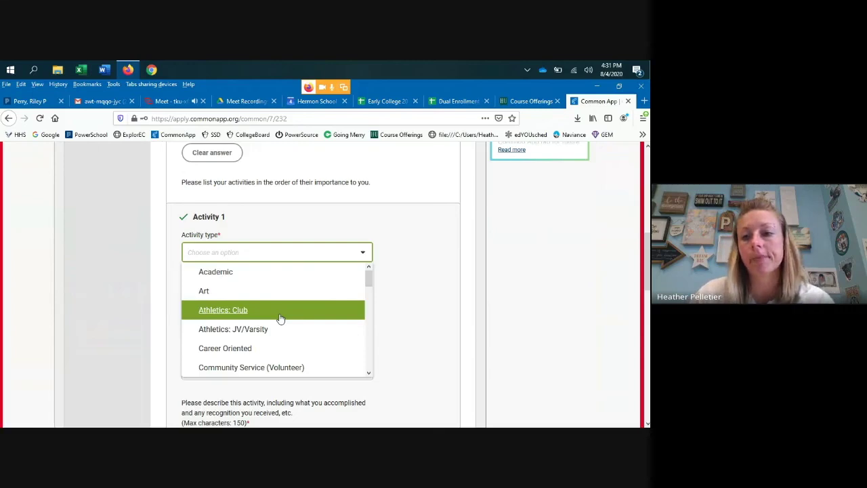
left_click(240, 315)
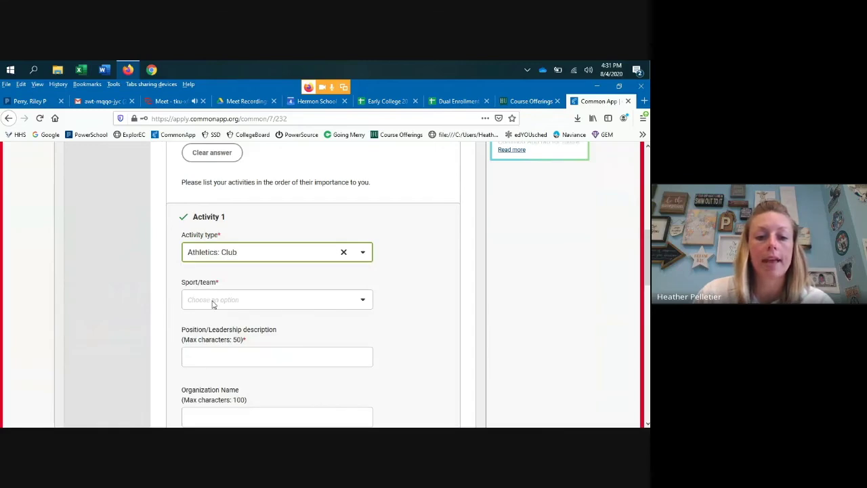
- Choose Badminton as Activity 1's sport/team
left_click(213, 302)
scroll(228, 349, "down", 1)
scroll(224, 348, "down", 5)
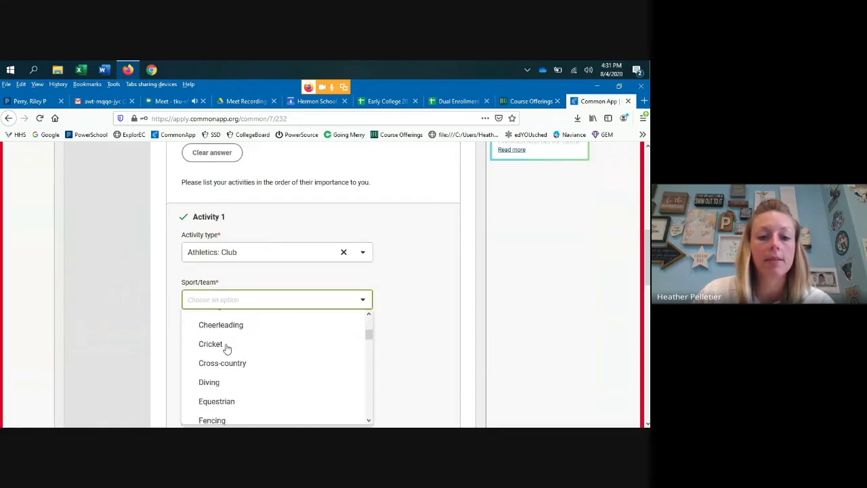
left_click(424, 338)
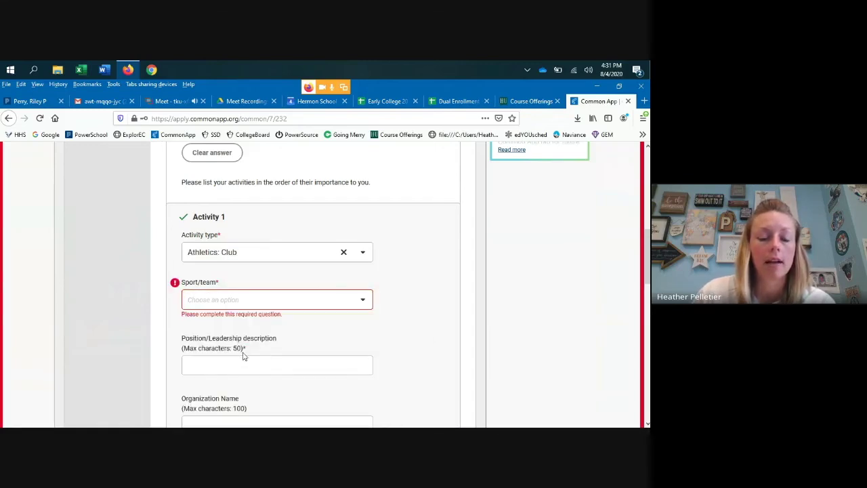
left_click(268, 296)
scroll(232, 332, "down", 3)
scroll(230, 336, "up", 4)
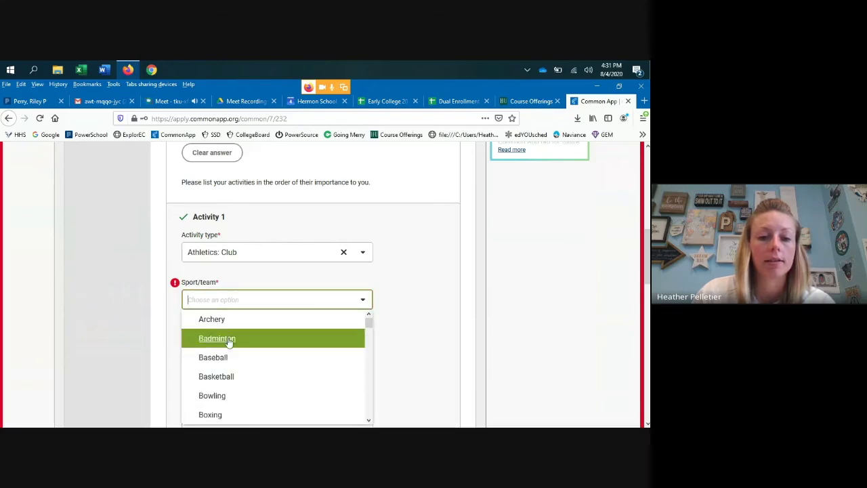
left_click(231, 338)
scroll(379, 337, "down", 2)
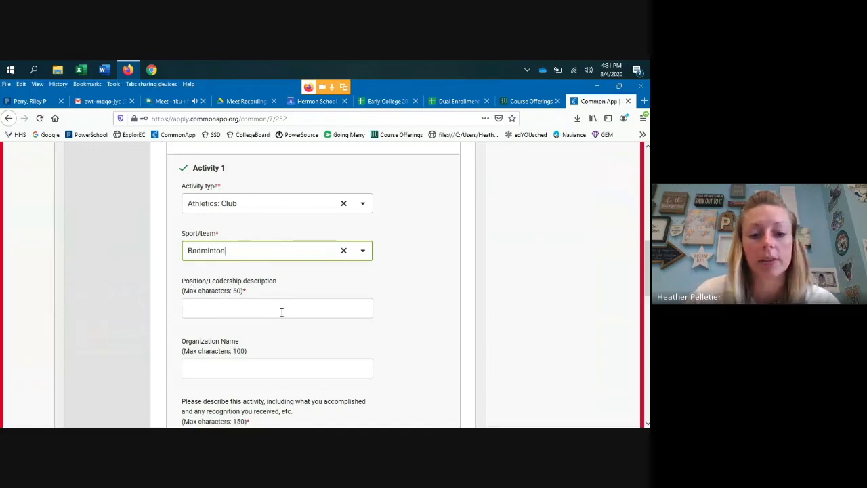
- Check grades 9, 10, 11 and 12 as participation levels, leaving Post-graduate unchecked
scroll(278, 316, "down", 1)
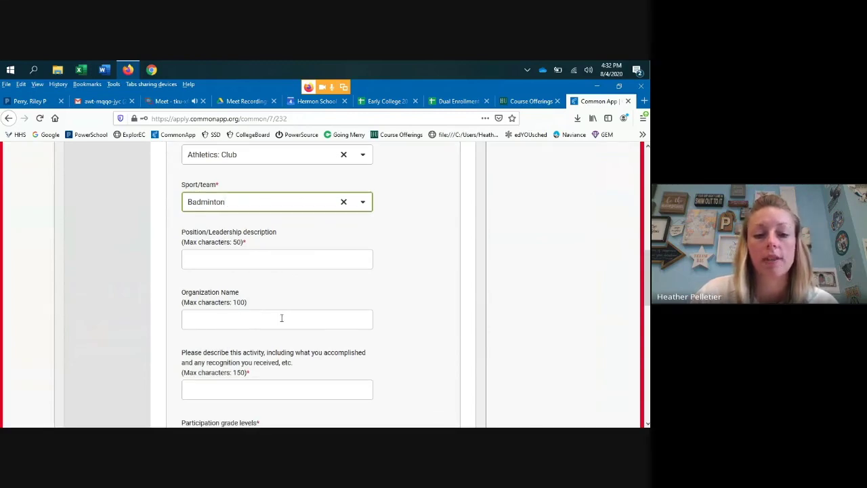
scroll(281, 318, "down", 1)
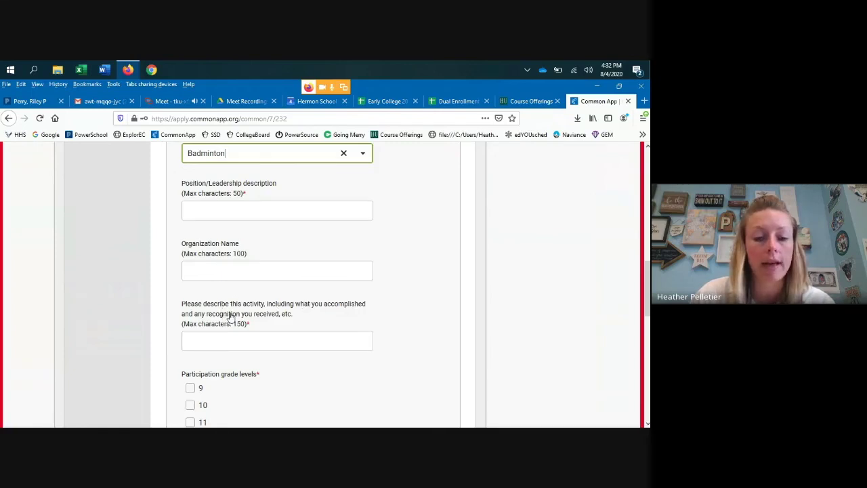
scroll(409, 313, "down", 1)
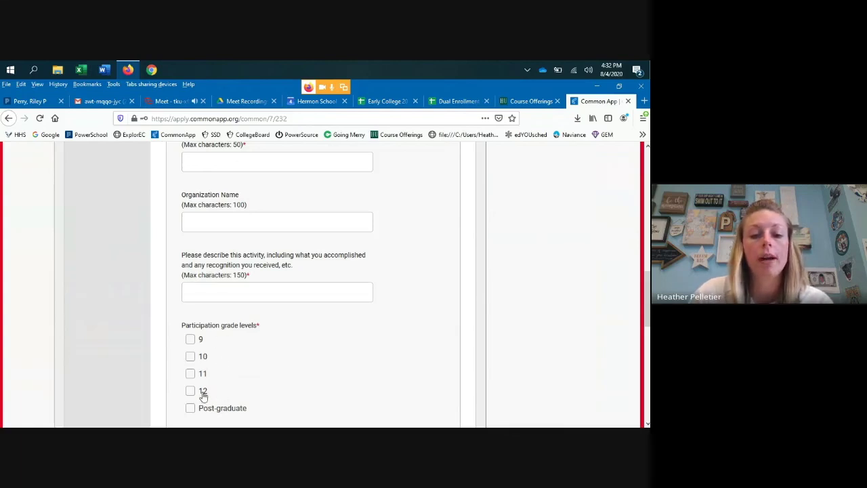
left_click(189, 339)
left_click(190, 356)
left_click(190, 376)
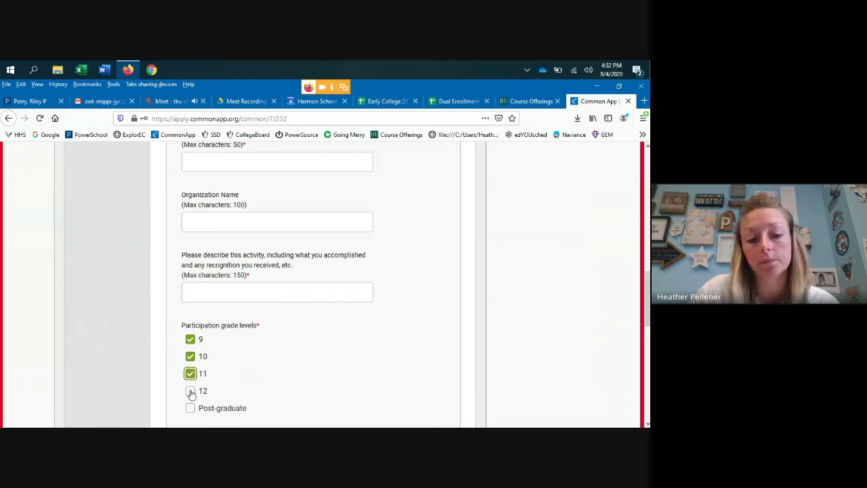
left_click(190, 392)
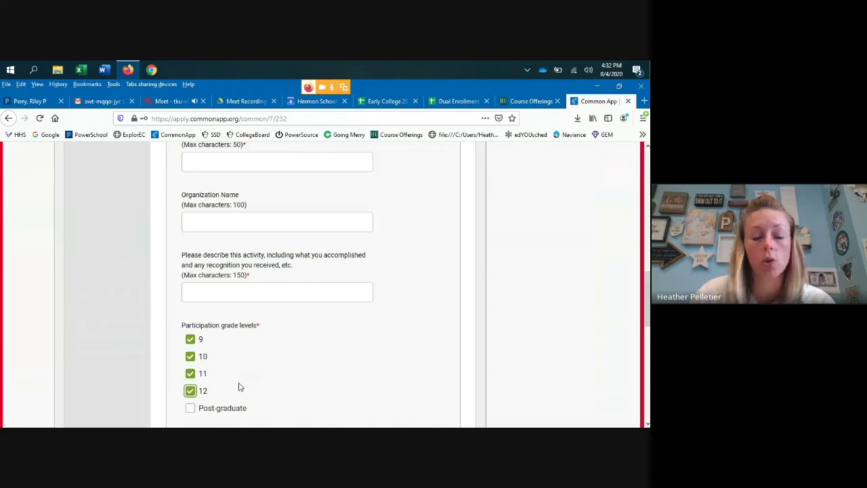
scroll(238, 387, "down", 1)
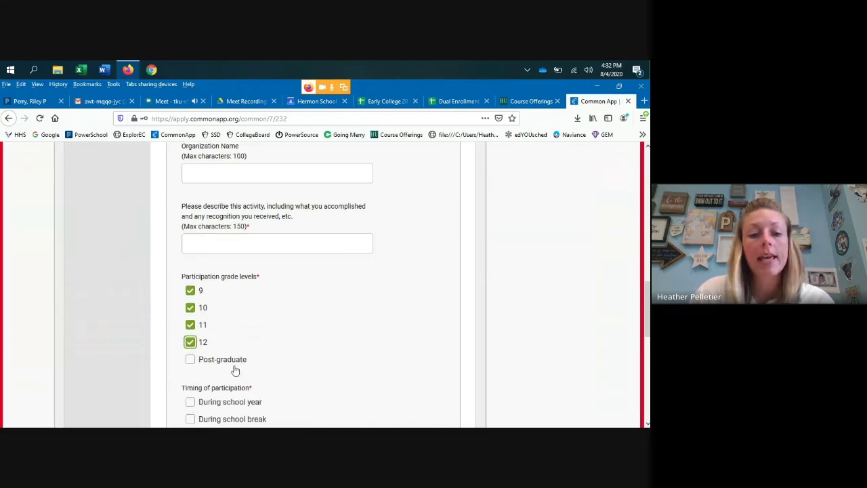
left_click(190, 360)
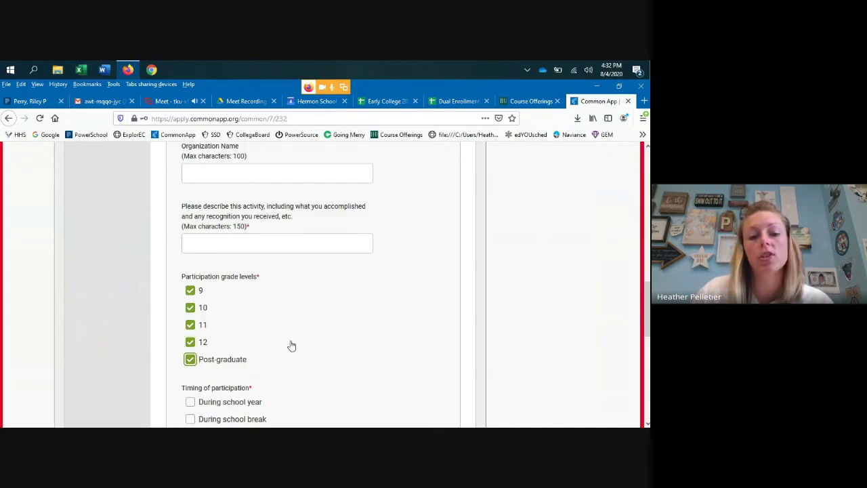
left_click(190, 361)
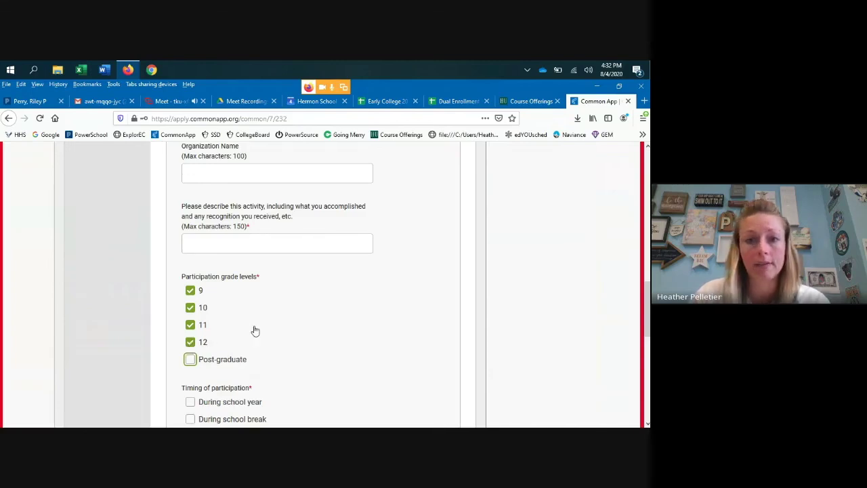
scroll(256, 330, "up", 5)
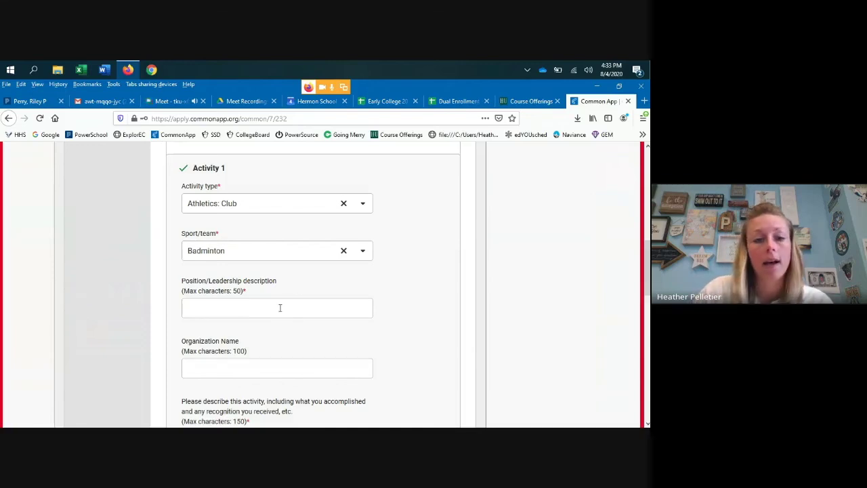
- Browse the activity type options and close the list without changing it
left_click(243, 204)
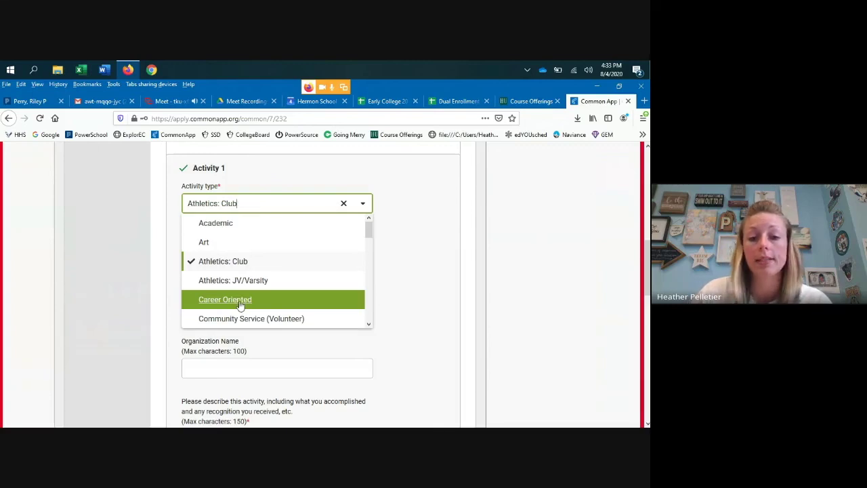
scroll(284, 297, "down", 3)
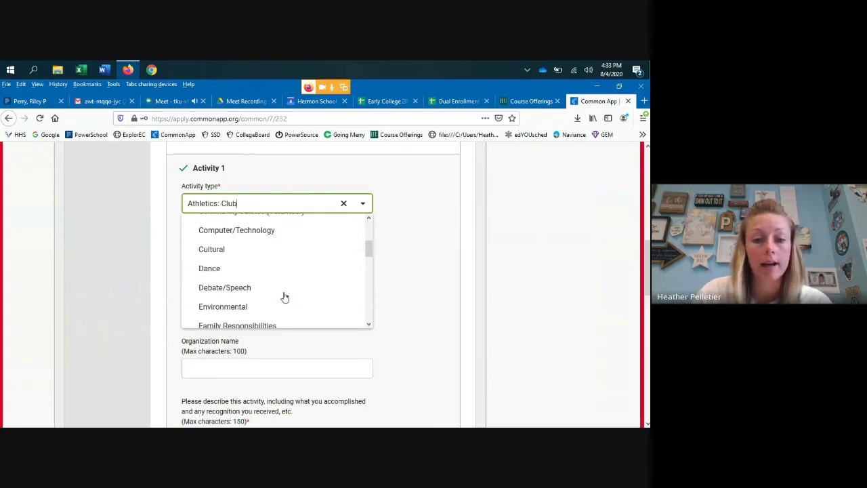
scroll(242, 284, "up", 3)
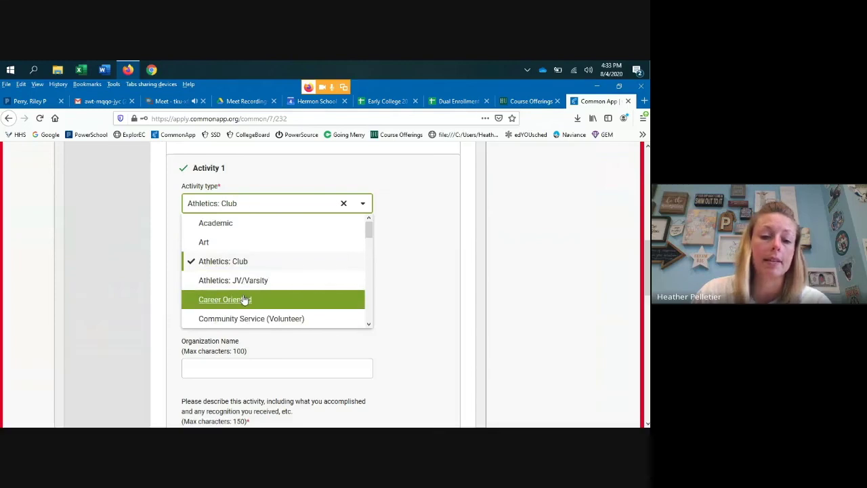
scroll(243, 298, "down", 1)
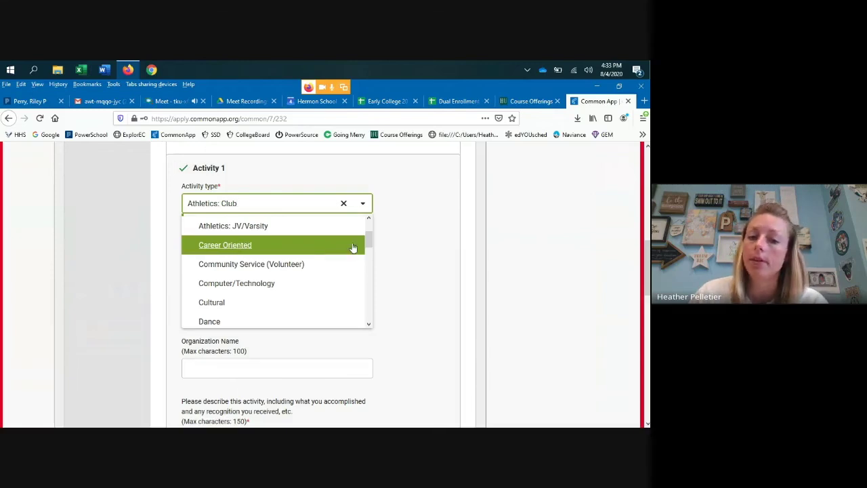
left_click(419, 240)
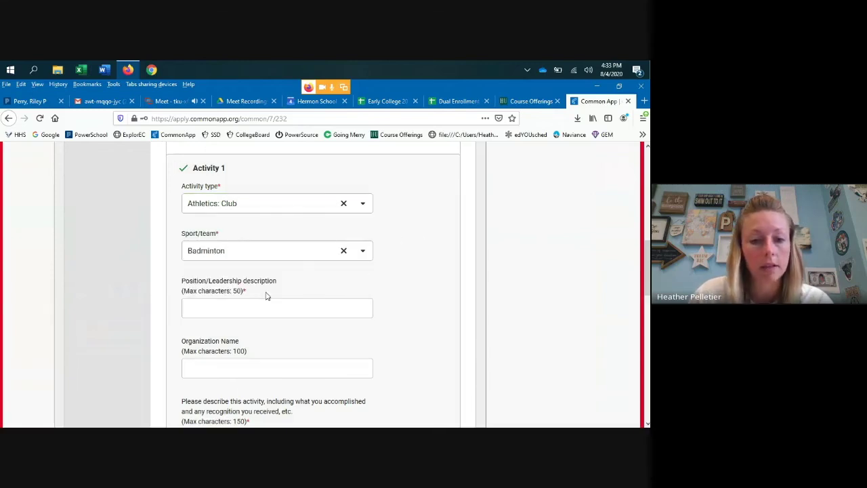
- Change Activity 1's type to Junior R.O.T.C
left_click(248, 206)
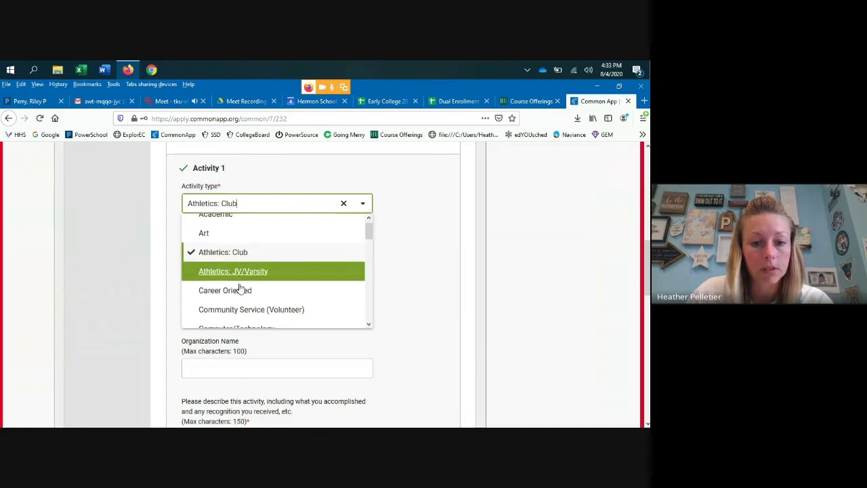
scroll(239, 277, "down", 2)
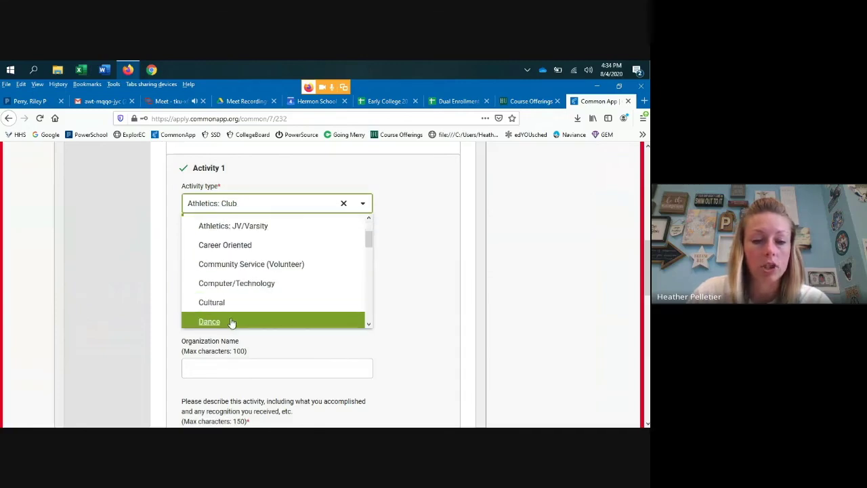
scroll(257, 276, "up", 2)
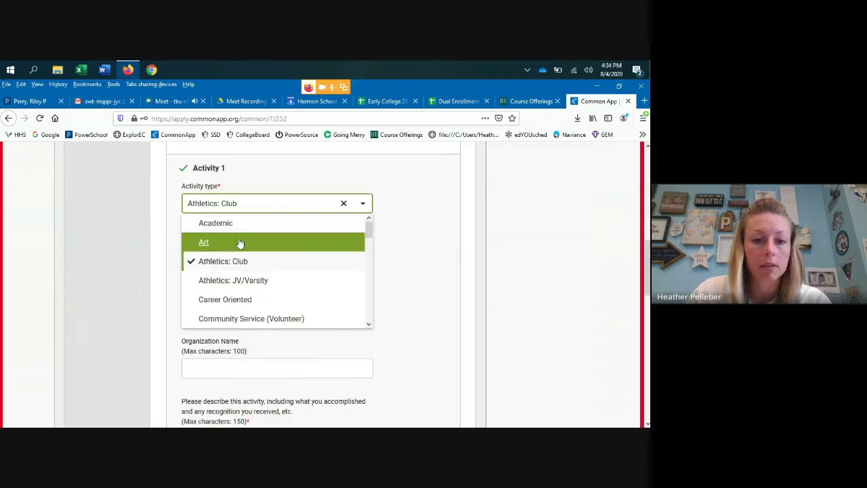
scroll(336, 283, "up", 3)
scroll(410, 284, "down", 2)
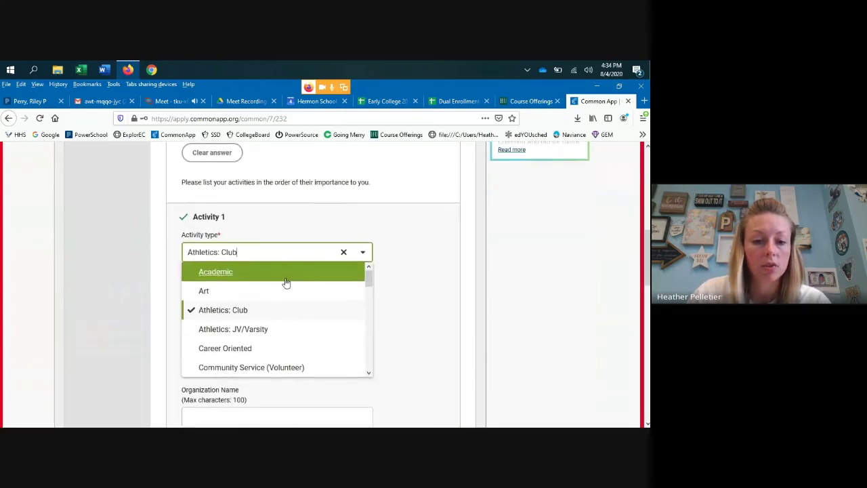
scroll(285, 300, "down", 2)
scroll(281, 310, "down", 5)
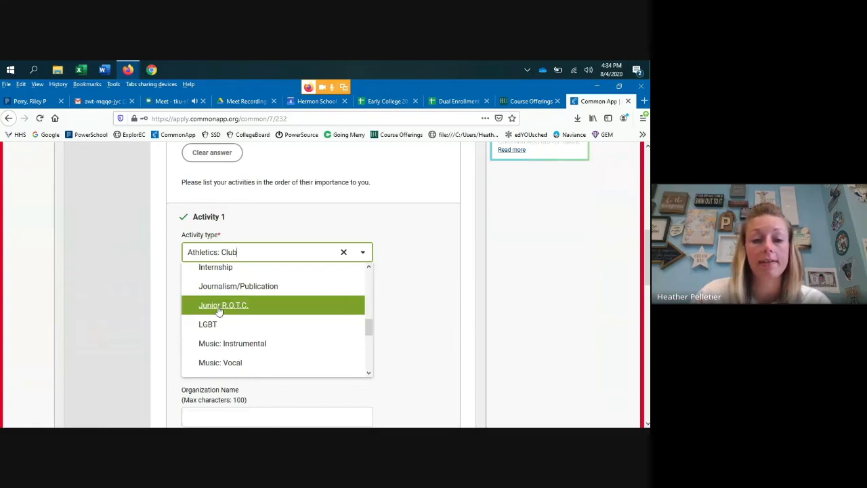
left_click(219, 309)
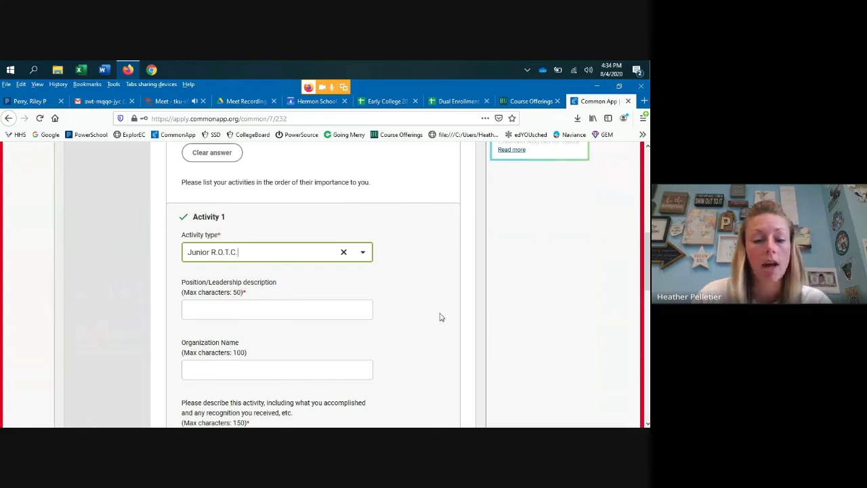
scroll(433, 317, "down", 1)
scroll(392, 296, "down", 1)
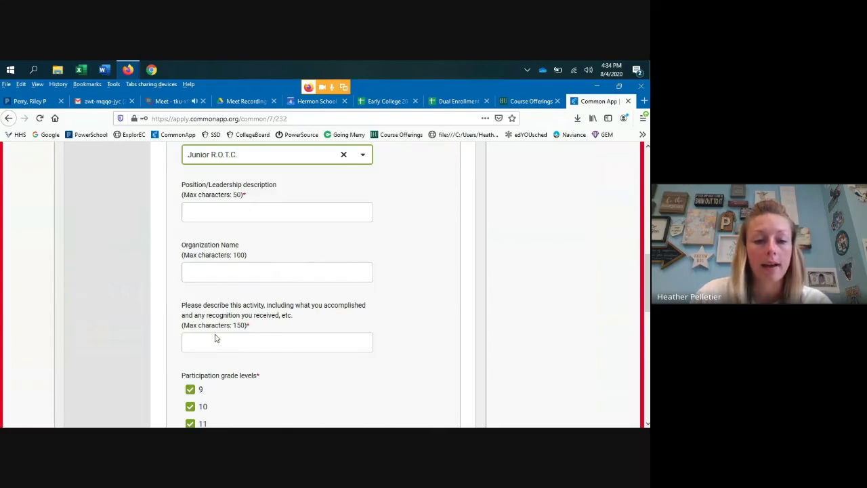
scroll(192, 325, "down", 2)
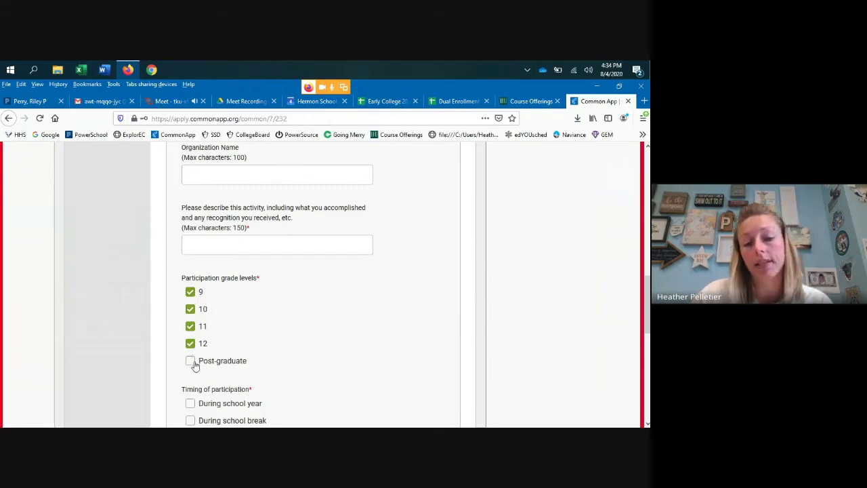
- Tick All year as the timing of participation, with Post-graduate left unchecked
left_click(191, 363)
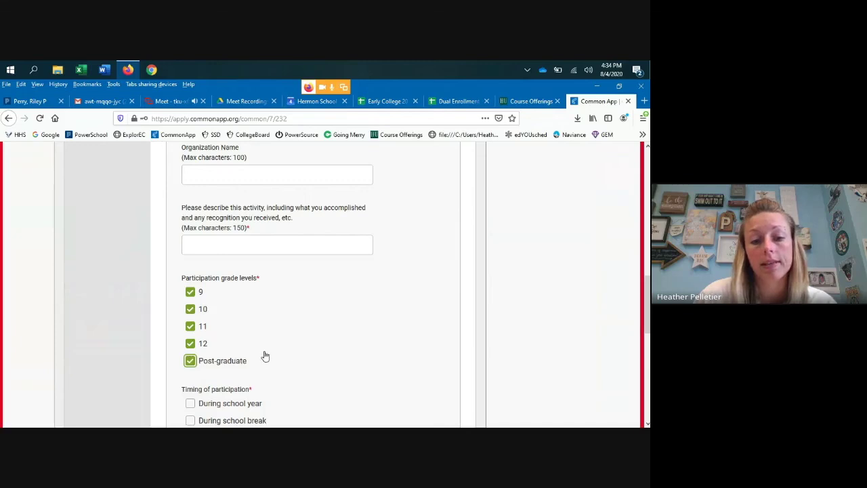
left_click(190, 361)
scroll(265, 310, "down", 3)
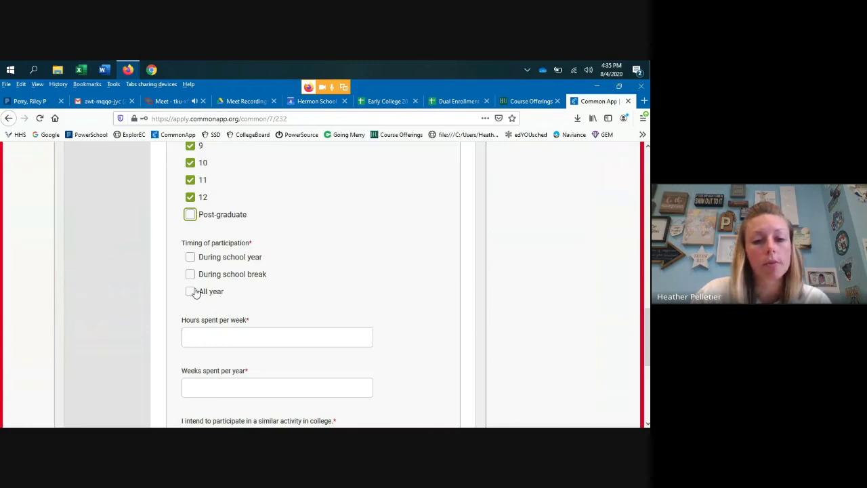
left_click(192, 292)
scroll(270, 303, "down", 1)
scroll(273, 303, "down", 1)
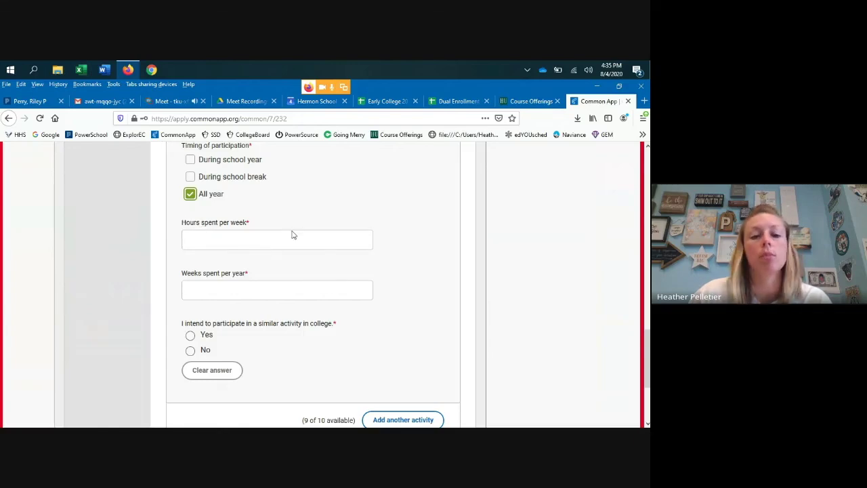
left_click(191, 242)
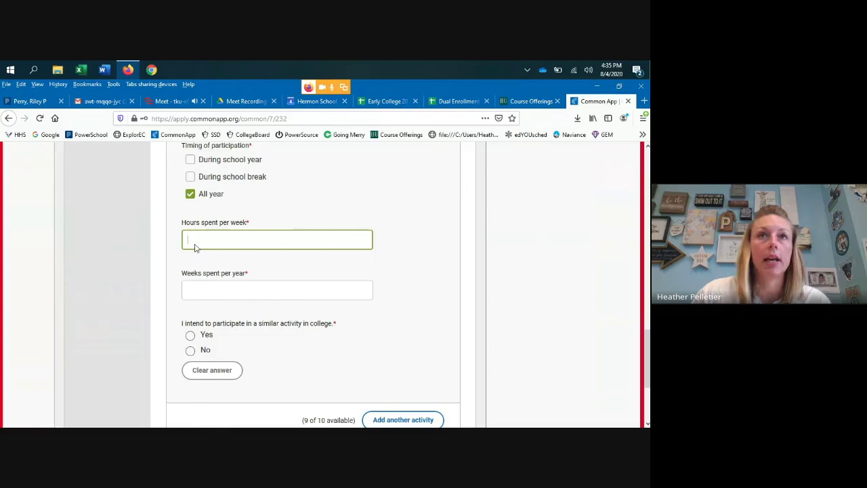
scroll(203, 247, "down", 2)
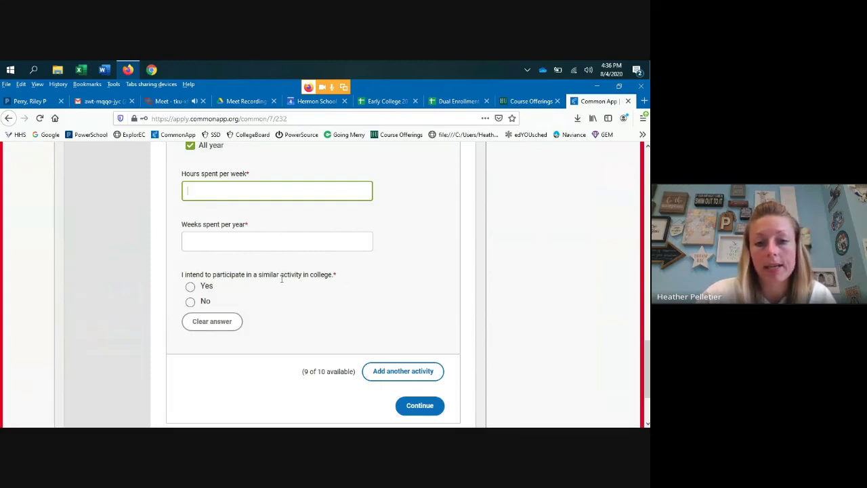
scroll(343, 284, "up", 3)
scroll(346, 286, "up", 1)
scroll(348, 286, "down", 2)
scroll(232, 336, "down", 1)
scroll(232, 315, "up", 4)
scroll(237, 307, "down", 5)
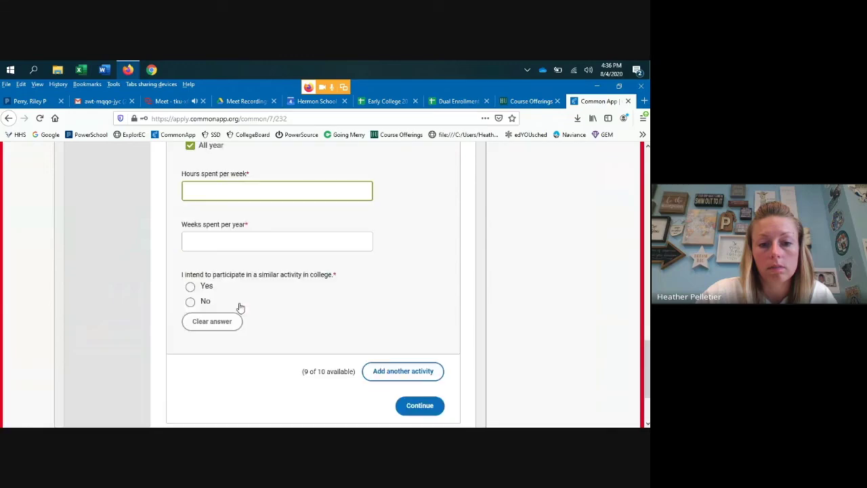
scroll(240, 307, "up", 5)
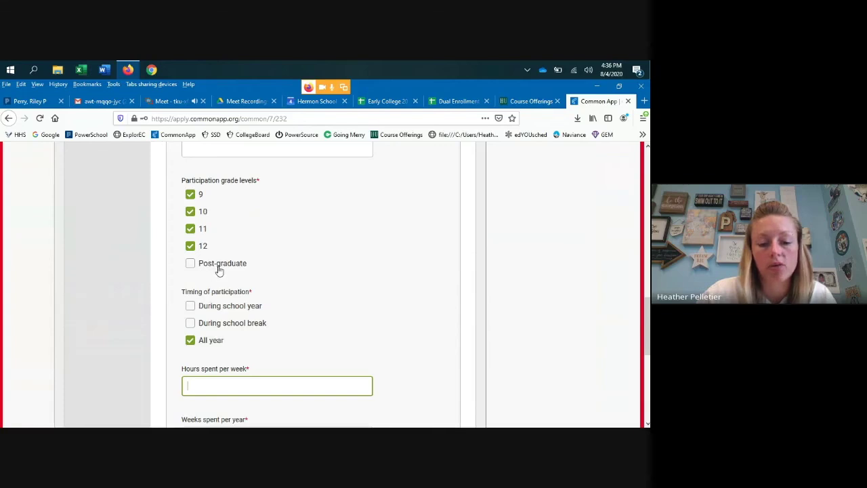
scroll(229, 271, "down", 5)
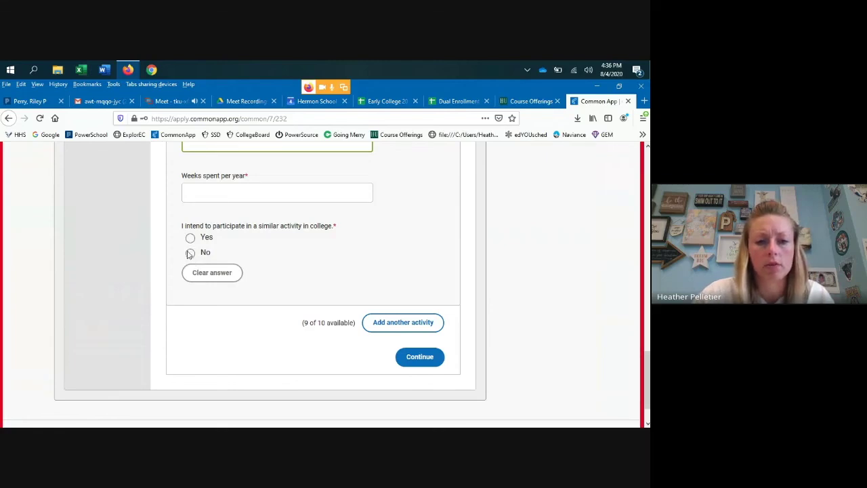
- Answer Yes to participating in a similar activity in college for the first activity
left_click(191, 238)
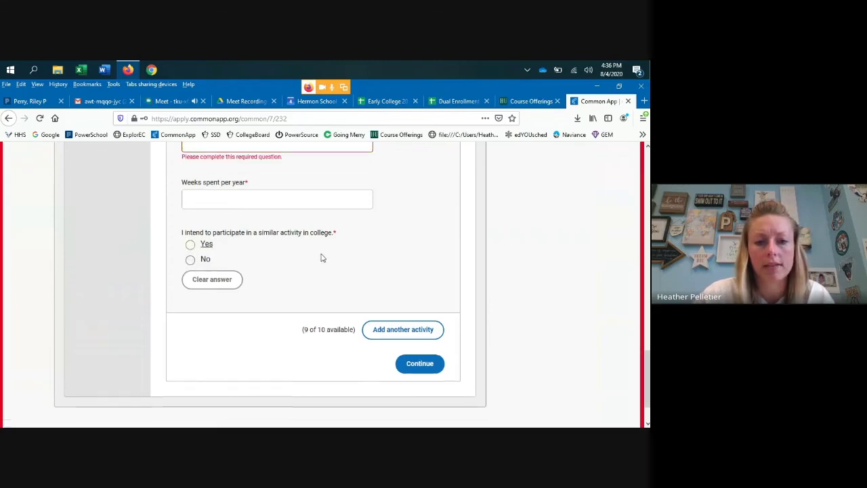
left_click(200, 248)
scroll(406, 298, "down", 2)
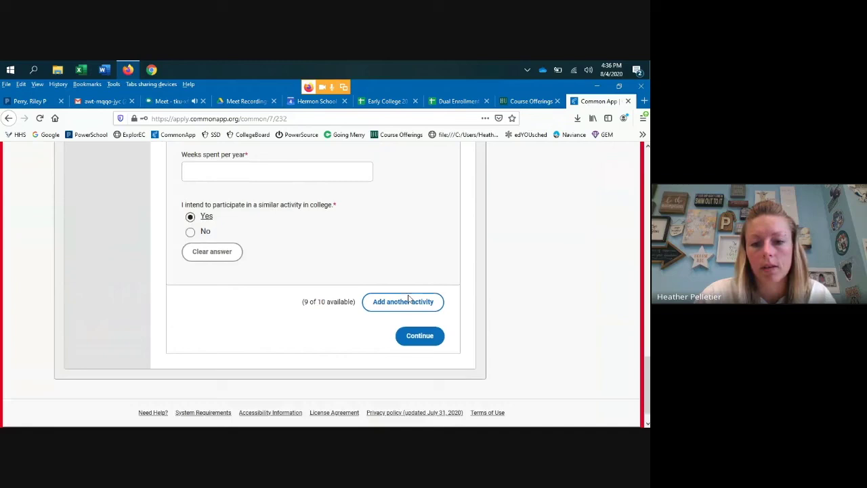
- Add a blank second activity to the Activities list
left_click(433, 283)
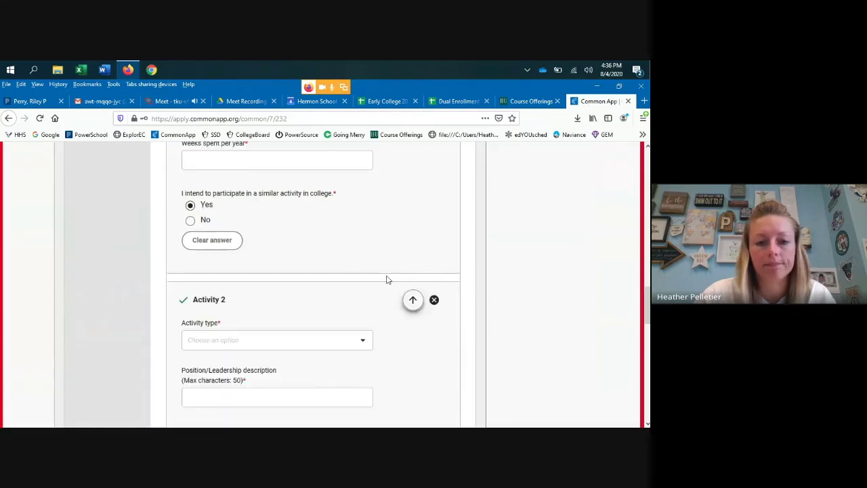
scroll(348, 280, "down", 1)
scroll(351, 271, "up", 5)
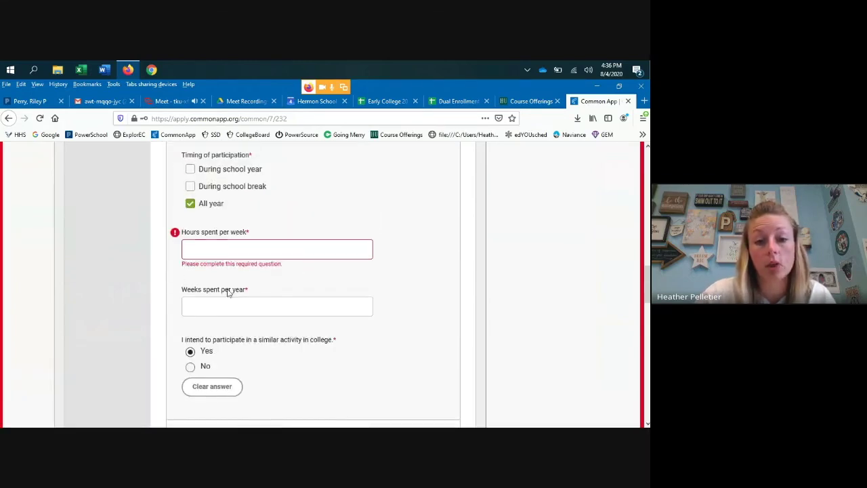
scroll(236, 284, "down", 5)
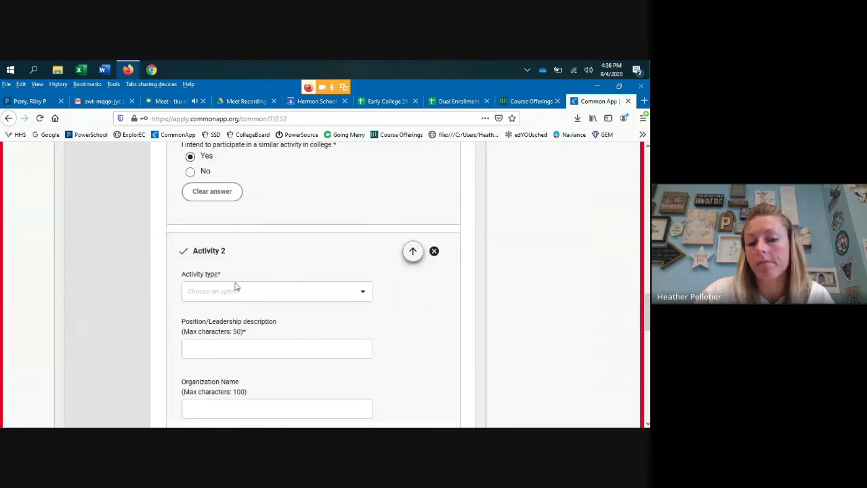
scroll(224, 223, "down", 7)
scroll(284, 285, "up", 12)
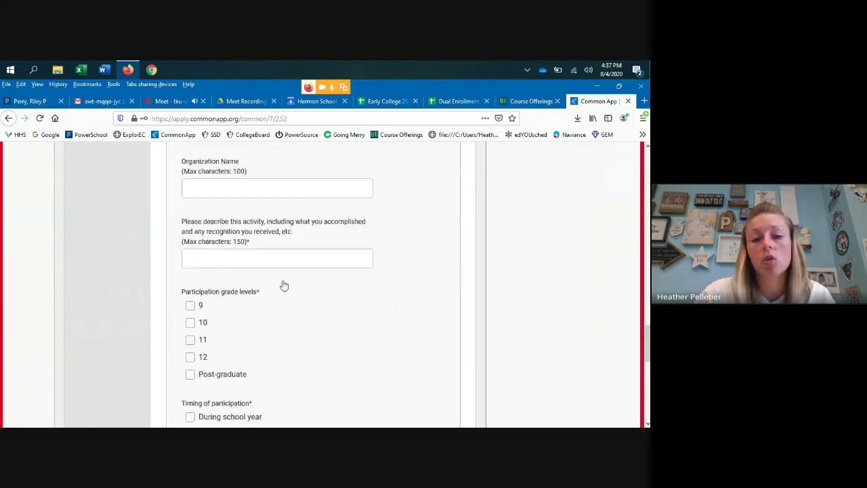
scroll(284, 289, "up", 7)
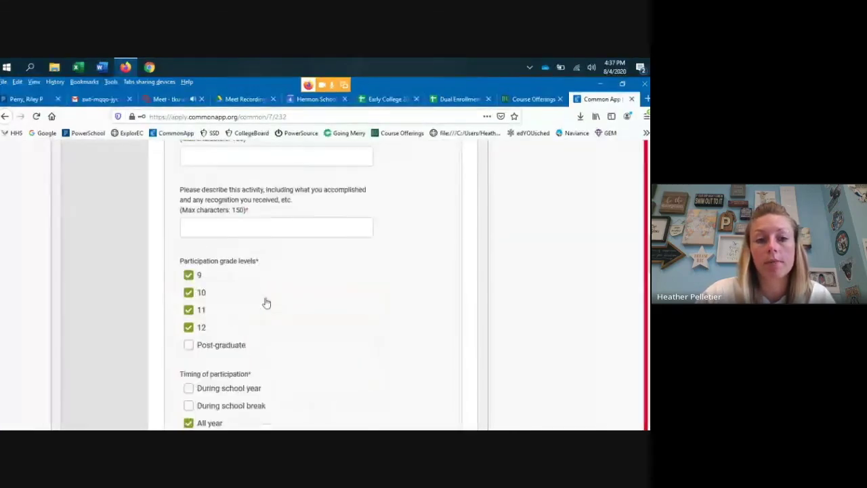
scroll(271, 251, "down", 11)
scroll(271, 273, "down", 3)
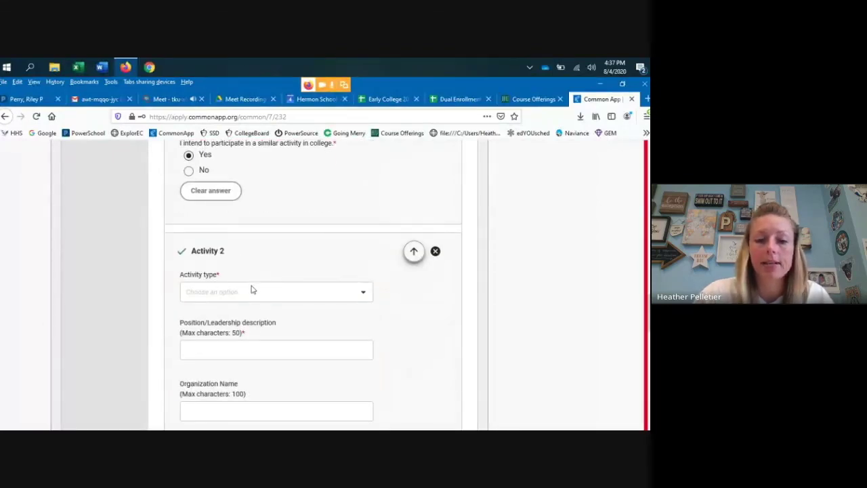
scroll(345, 292, "down", 2)
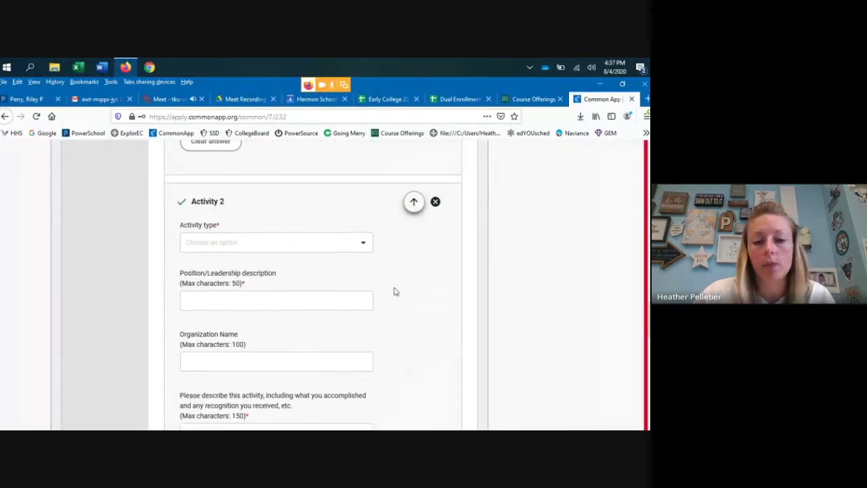
scroll(399, 291, "down", 6)
scroll(399, 291, "down", 10)
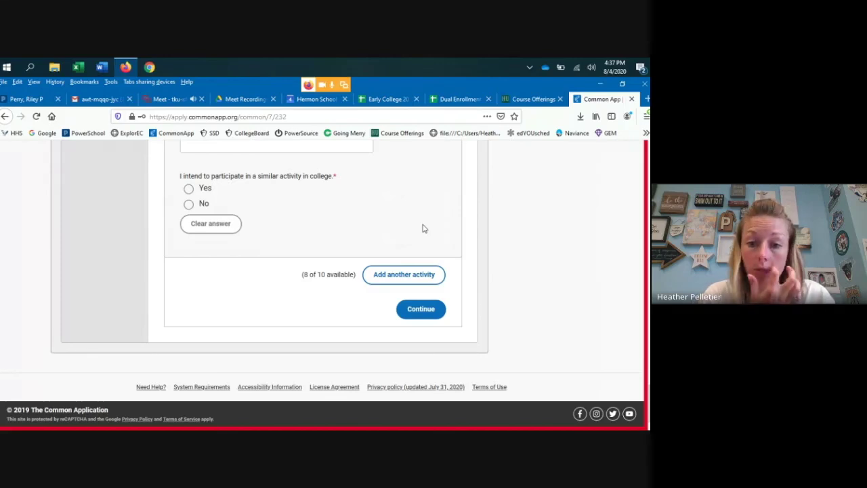
- Leave the Activities section and continue to the Writing section
left_click(380, 274)
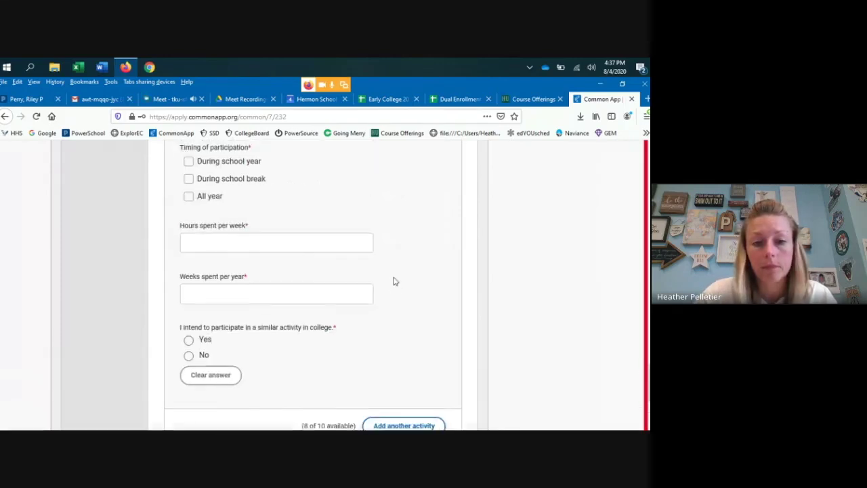
scroll(393, 282, "up", 5)
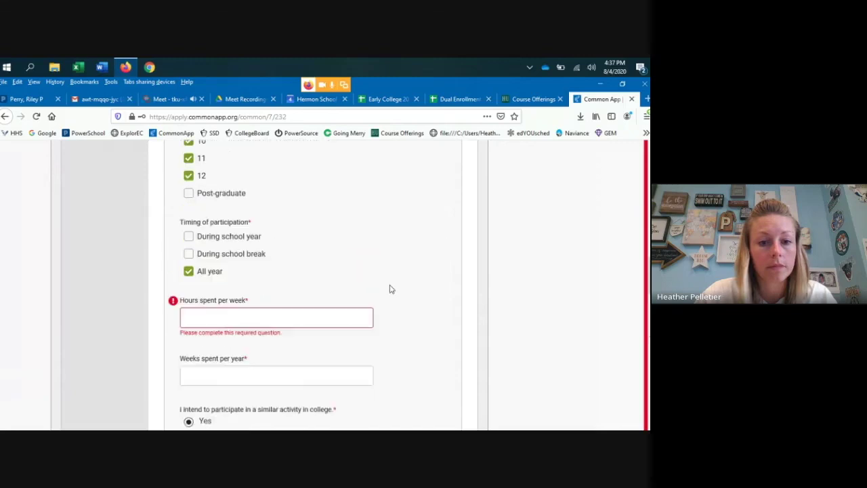
scroll(515, 318, "down", 10)
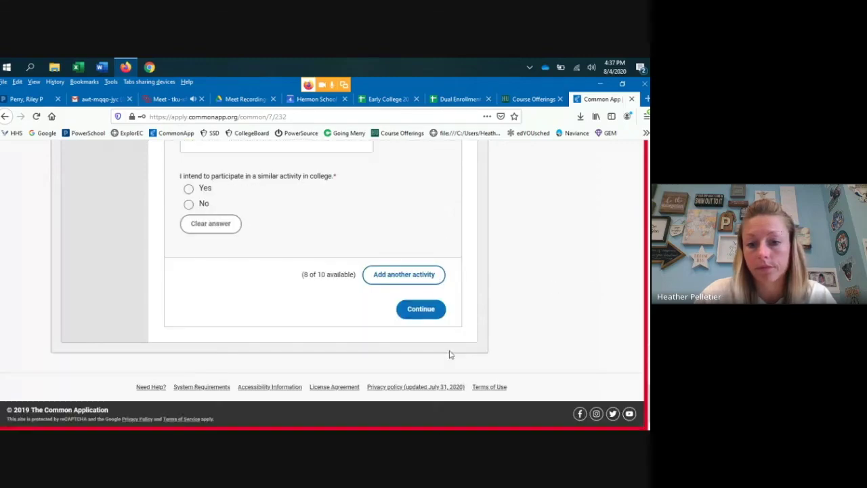
left_click(421, 308)
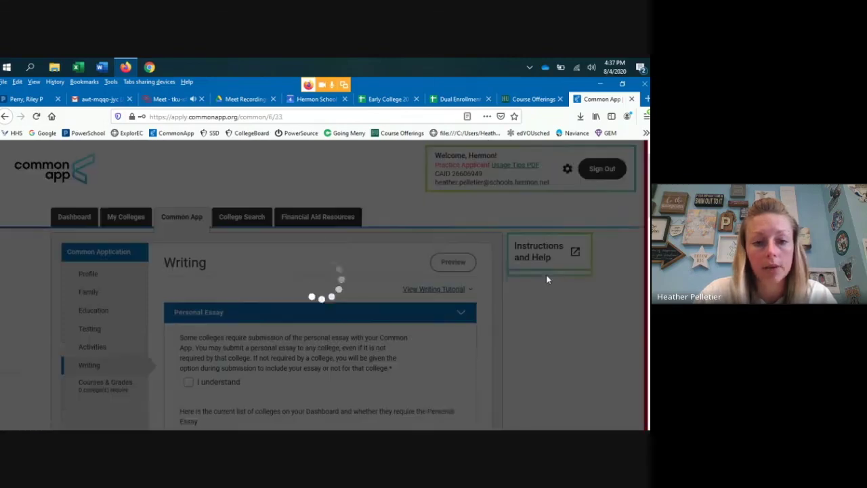
- Scroll down the Writing page to see which colleges require the Personal Essay
scroll(212, 306, "down", 3)
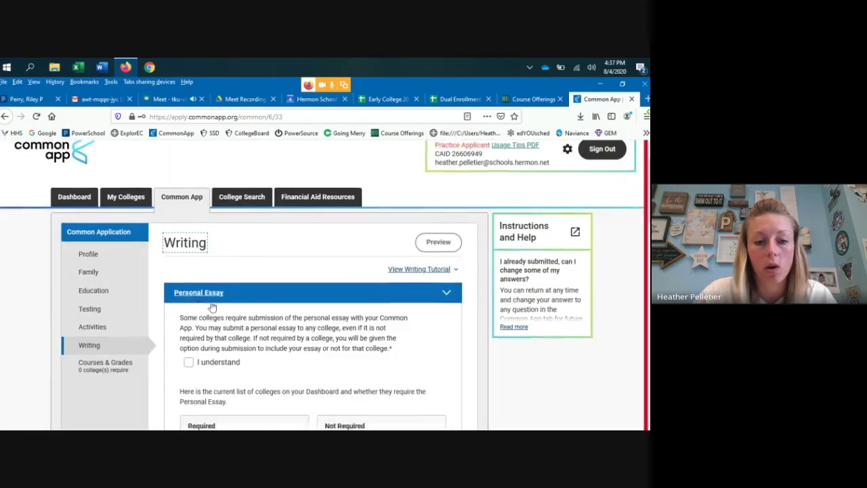
scroll(131, 301, "down", 1)
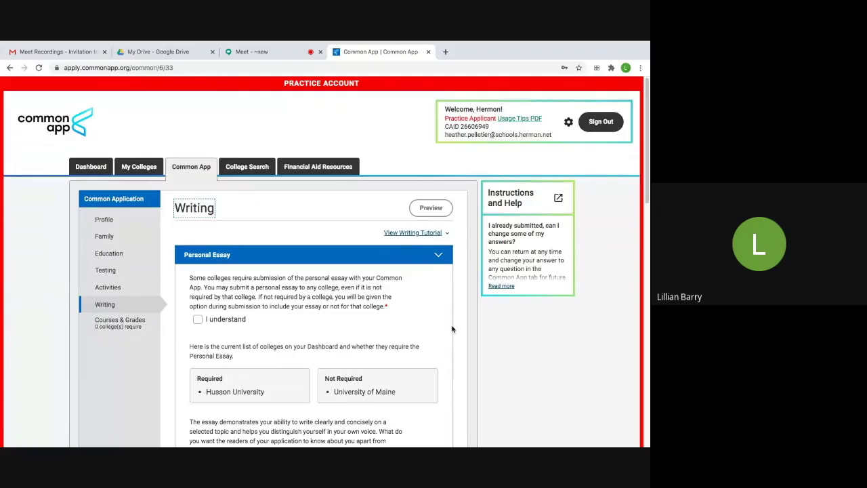
scroll(446, 323, "down", 1)
scroll(445, 323, "down", 2)
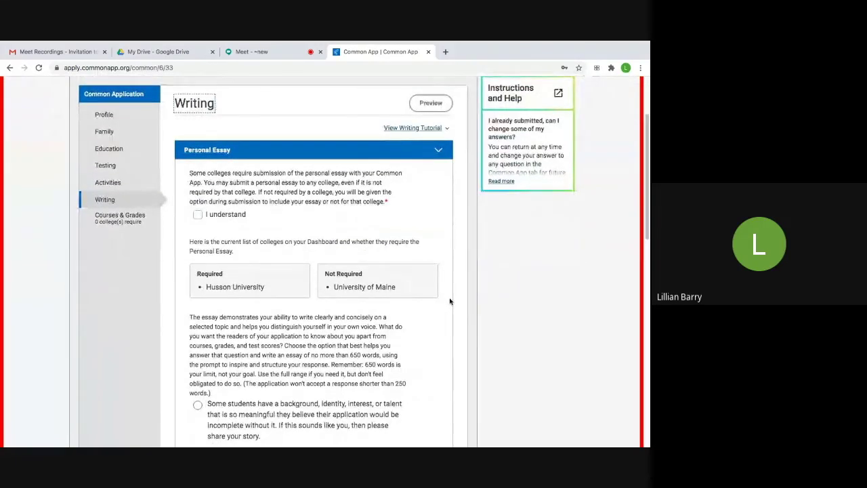
scroll(452, 266, "down", 1)
scroll(453, 265, "down", 1)
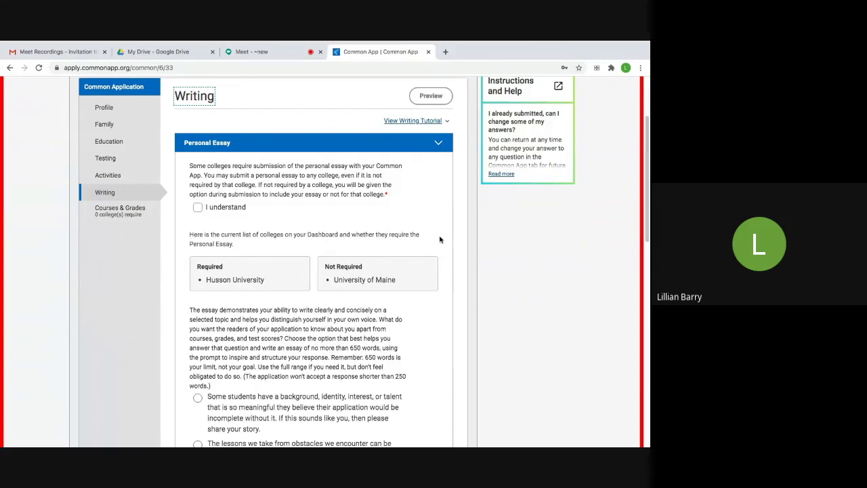
scroll(439, 237, "down", 1)
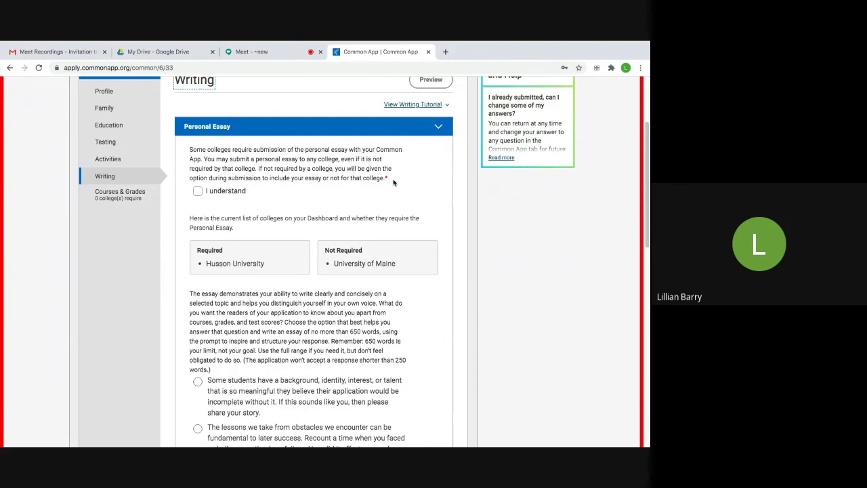
scroll(434, 223, "down", 1)
scroll(430, 207, "down", 3)
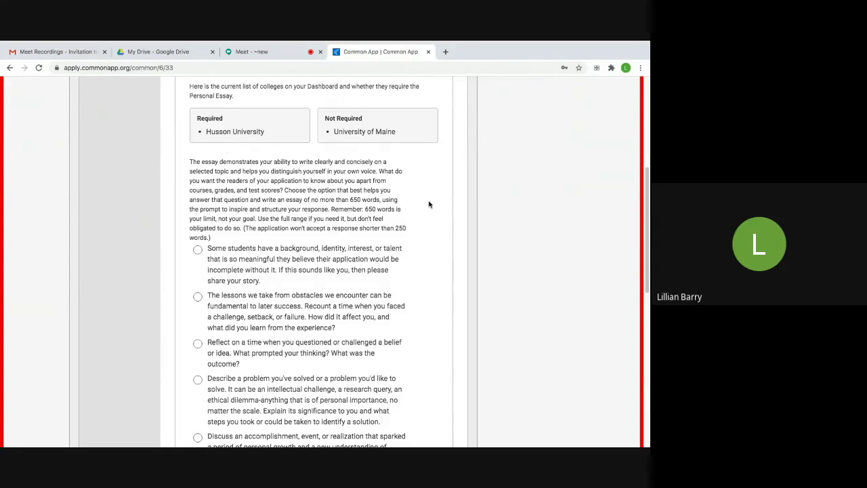
scroll(428, 203, "down", 1)
scroll(427, 203, "down", 2)
scroll(425, 202, "down", 3)
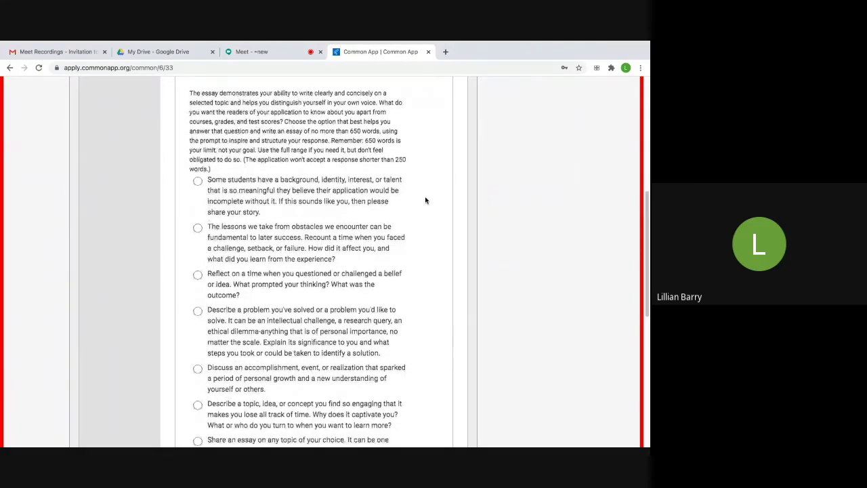
scroll(432, 194, "down", 5)
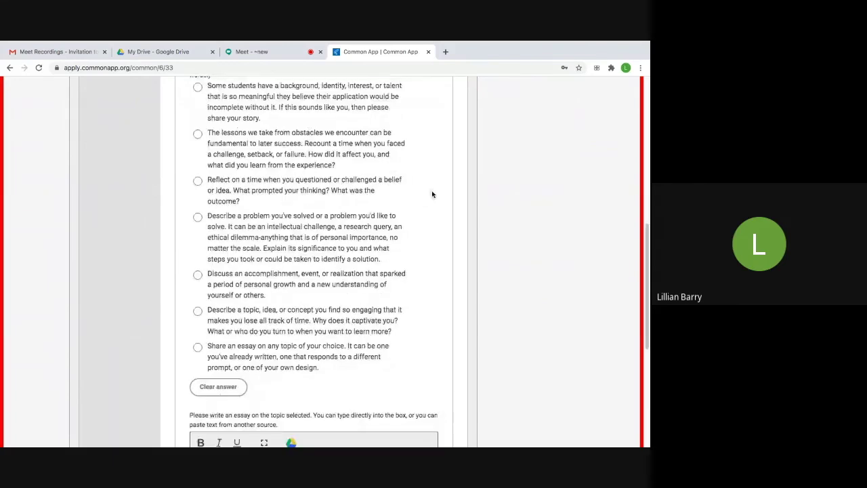
scroll(432, 194, "up", 2)
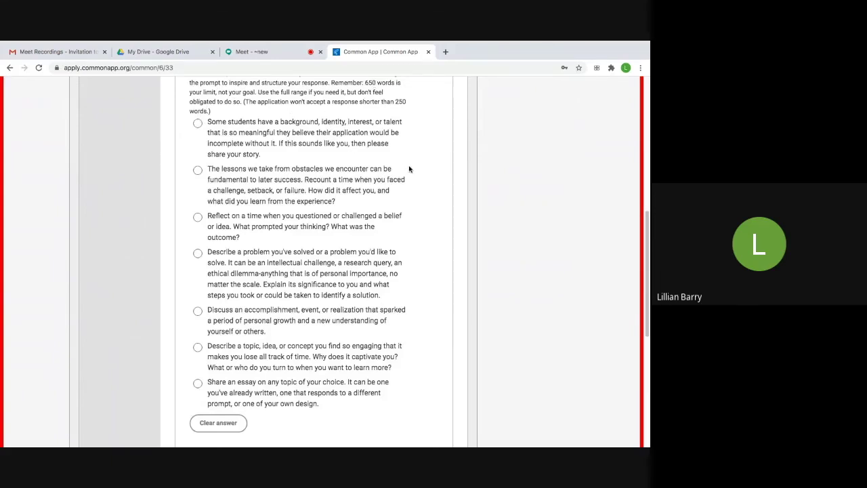
scroll(412, 192, "down", 1)
- Look over the Writing section's essay box, then continue to Courses & Grades
scroll(412, 192, "down", 3)
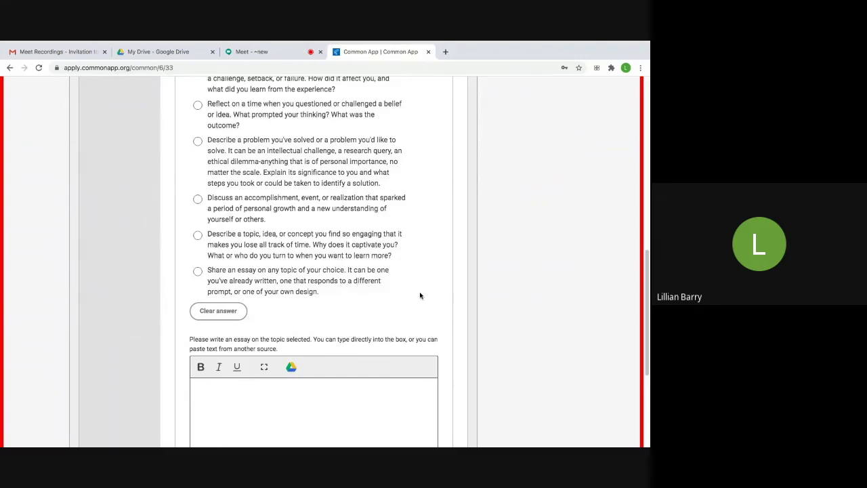
scroll(420, 296, "up", 1)
scroll(420, 296, "up", 2)
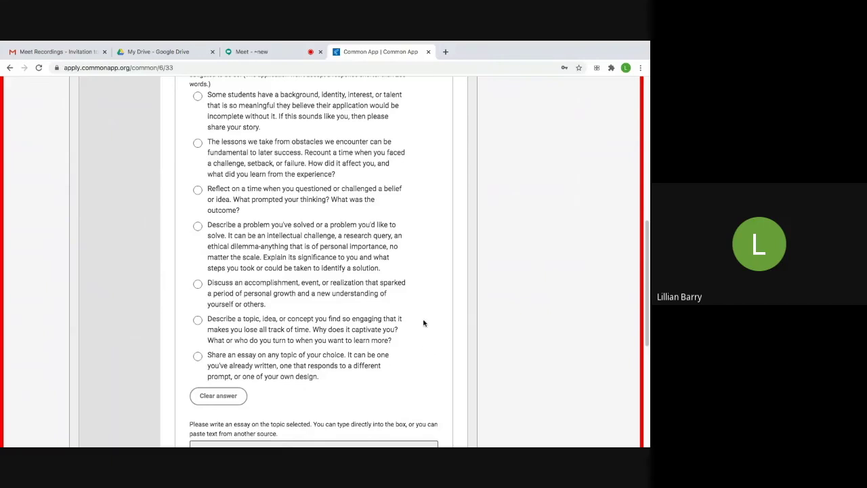
scroll(424, 322, "down", 3)
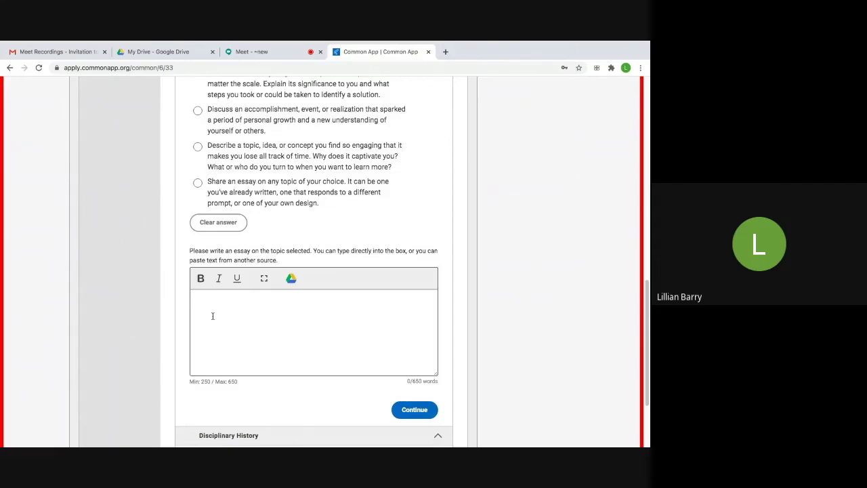
scroll(484, 315, "down", 1)
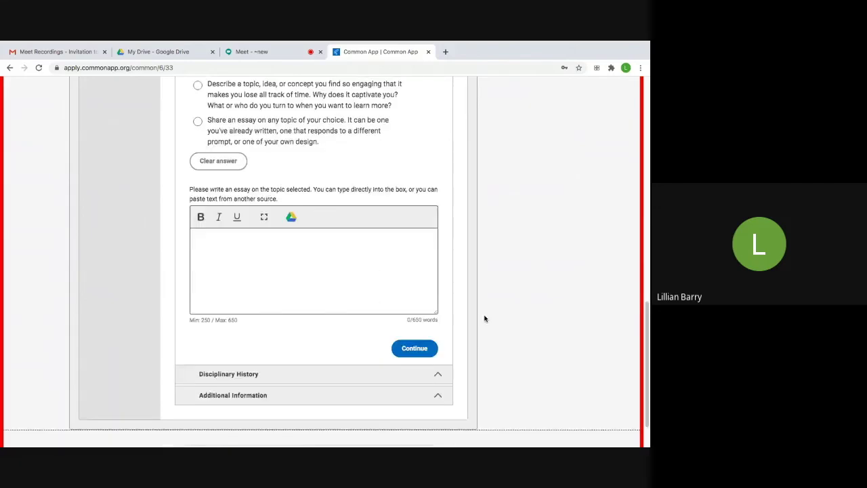
left_click(423, 344)
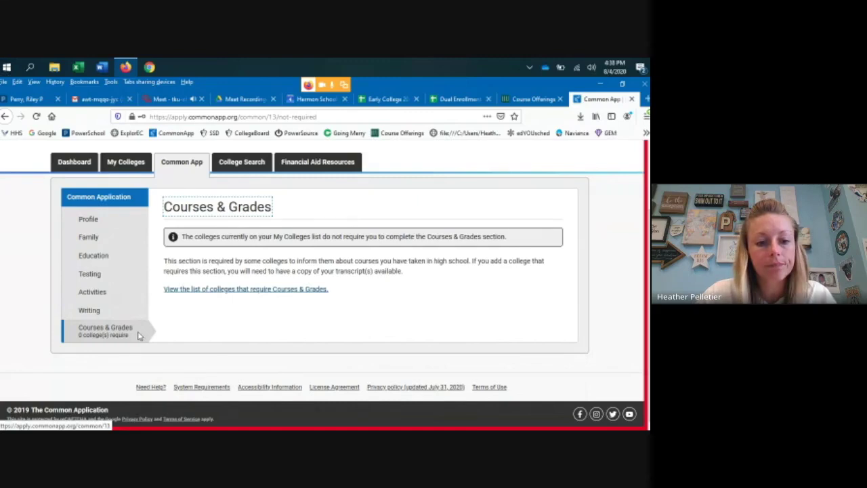
- Read the help article's list of colleges requiring Courses & Grades, then return to the application tab
left_click(198, 293)
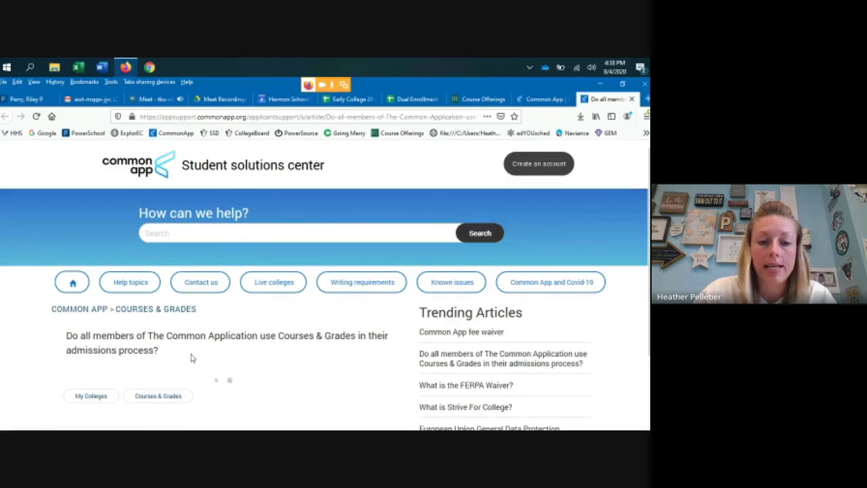
scroll(191, 357, "down", 4)
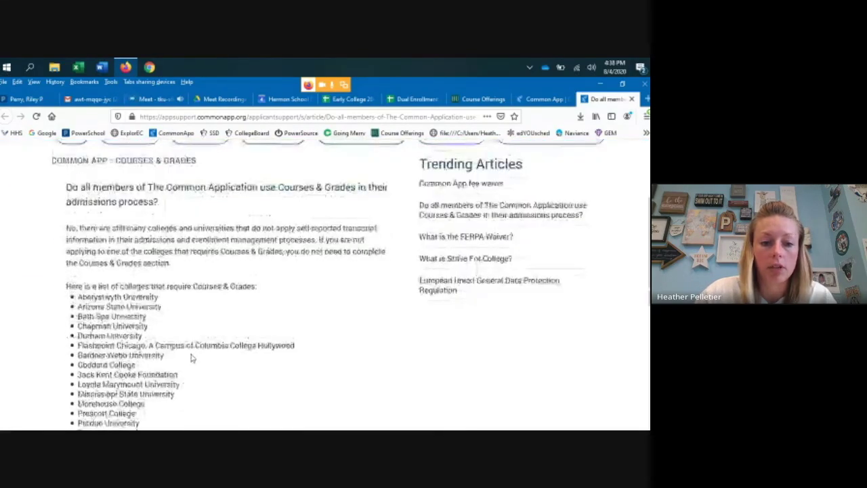
scroll(191, 357, "down", 3)
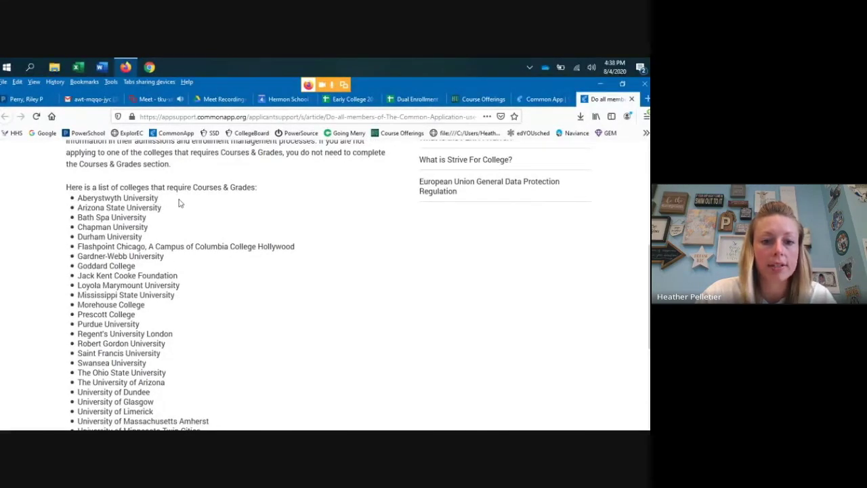
scroll(230, 203, "down", 3)
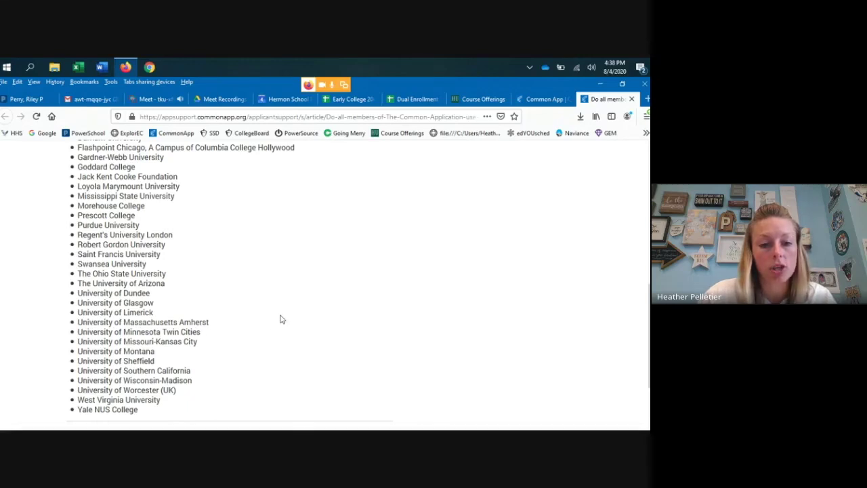
scroll(276, 314, "up", 3)
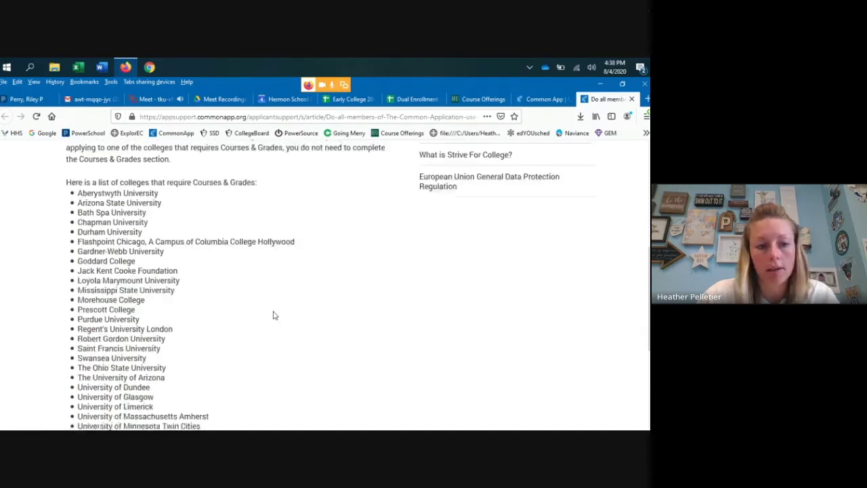
scroll(274, 314, "up", 5)
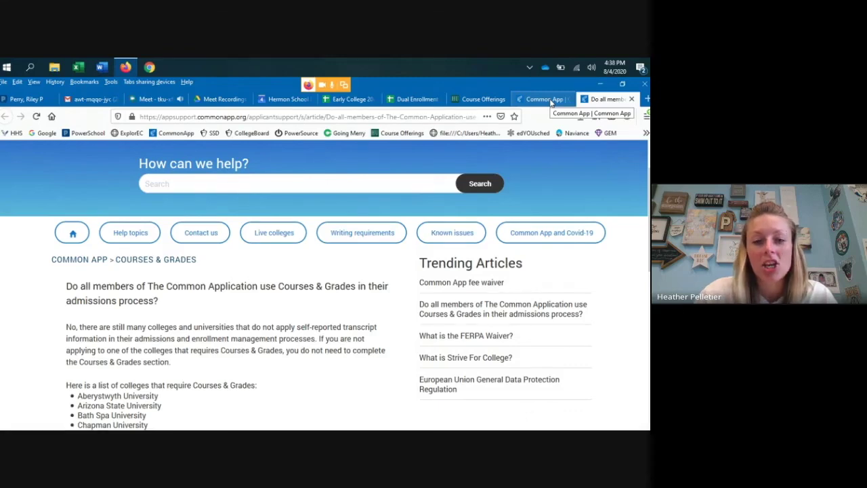
left_click(545, 99)
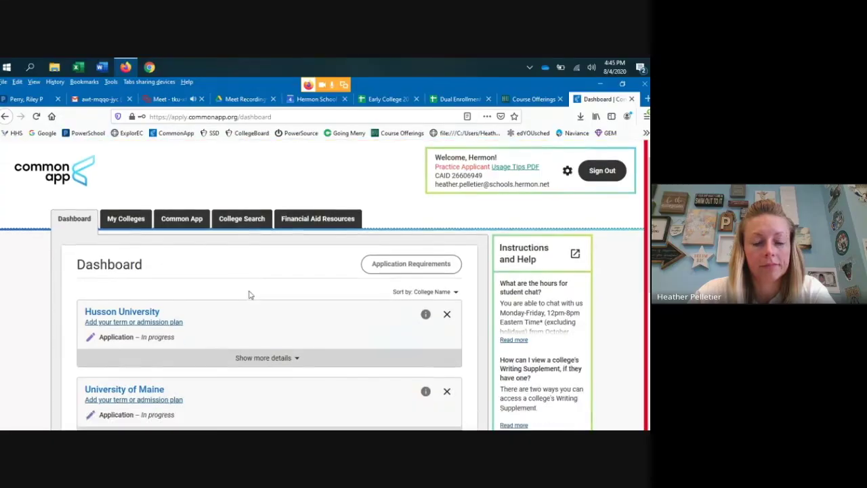
- Scroll the Dashboard down to the Husson University and University of Maine cards
scroll(248, 295, "down", 1)
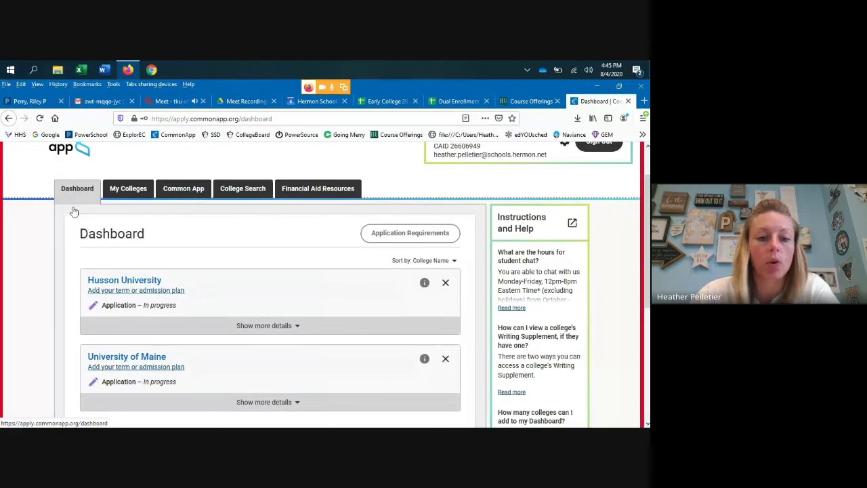
scroll(71, 232, "down", 1)
- Expand and review Husson University's application details on the Dashboard
scroll(70, 232, "down", 2)
scroll(99, 277, "up", 1)
scroll(135, 286, "up", 2)
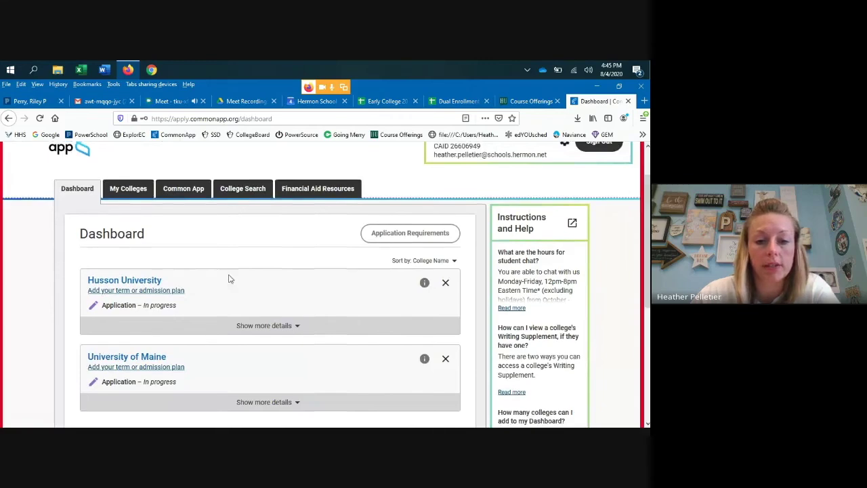
scroll(257, 277, "down", 1)
left_click(296, 277)
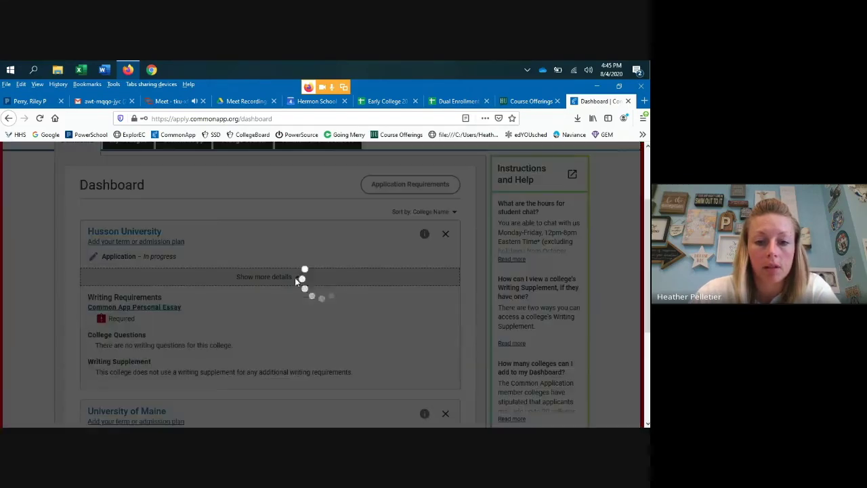
scroll(217, 271, "down", 2)
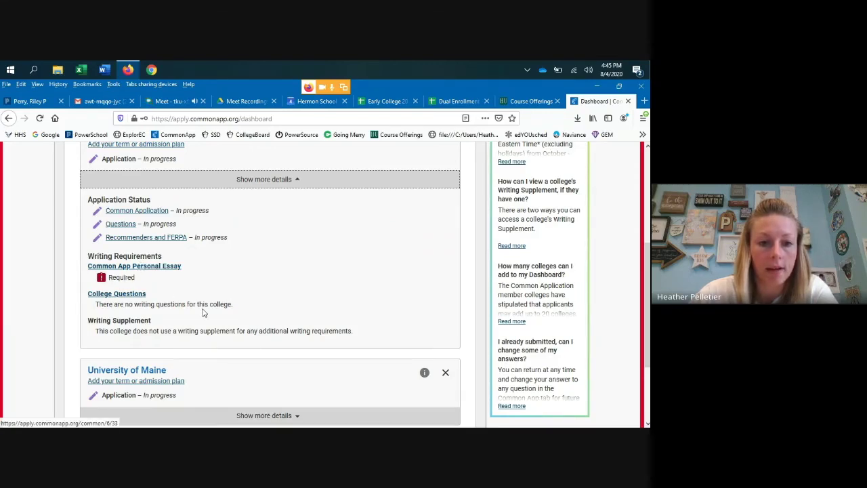
scroll(259, 298, "down", 2)
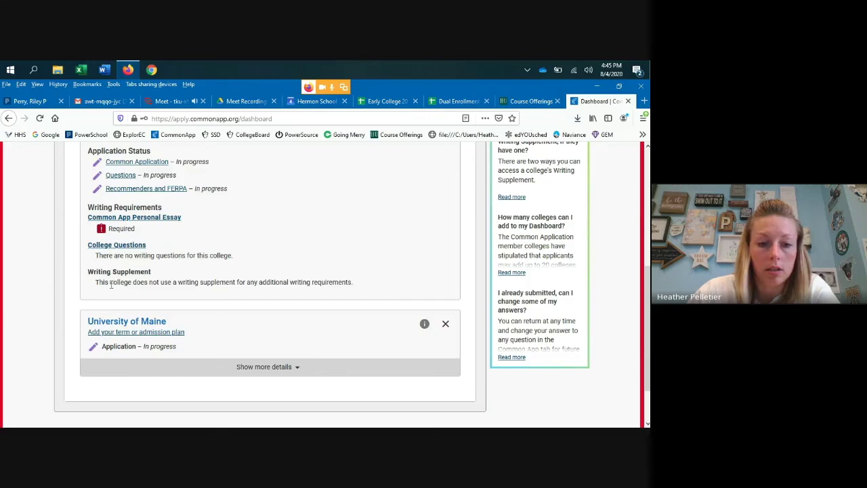
- Expand University of Maine's application details, then open Husson University's college page
left_click(276, 367)
scroll(285, 356, "down", 3)
scroll(286, 356, "down", 3)
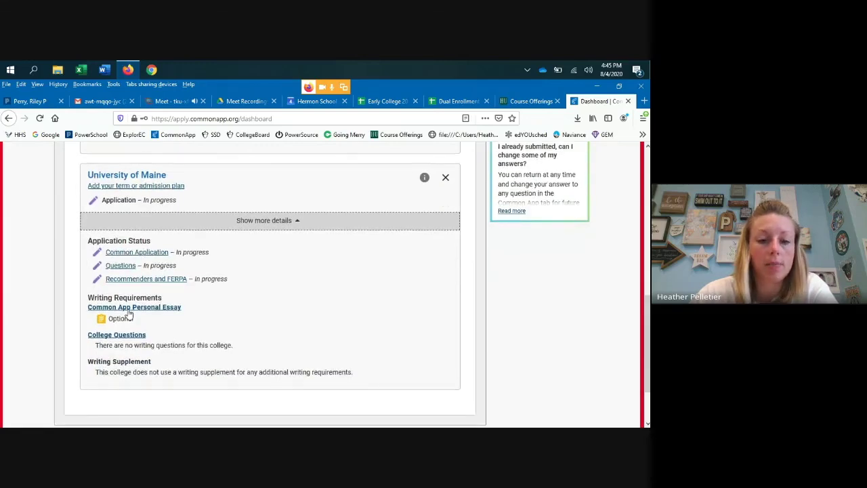
scroll(278, 317, "down", 3)
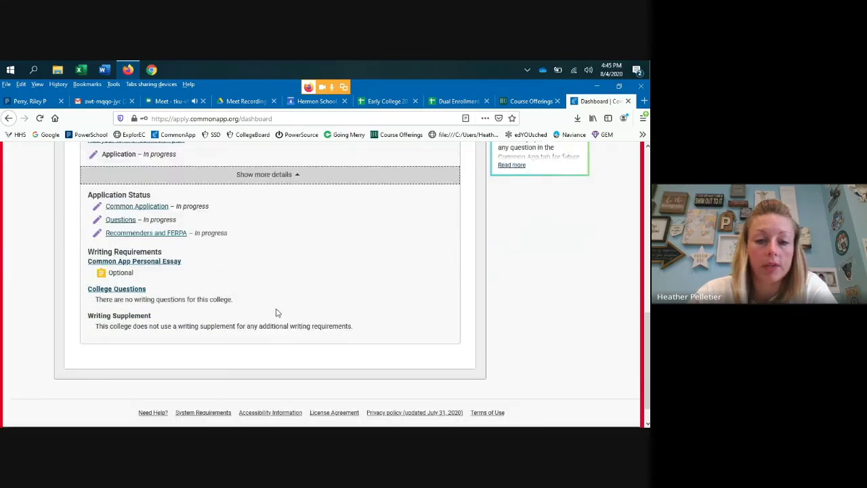
scroll(276, 321, "up", 10)
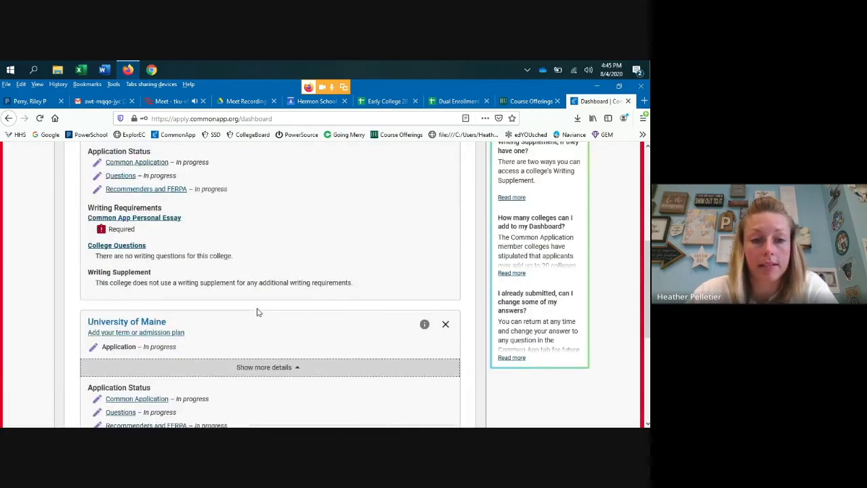
scroll(258, 308, "up", 9)
scroll(133, 221, "down", 4)
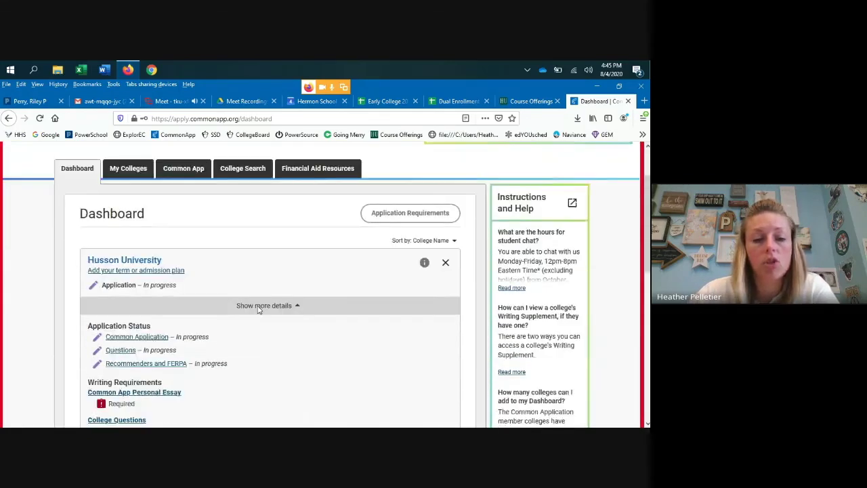
left_click(138, 232)
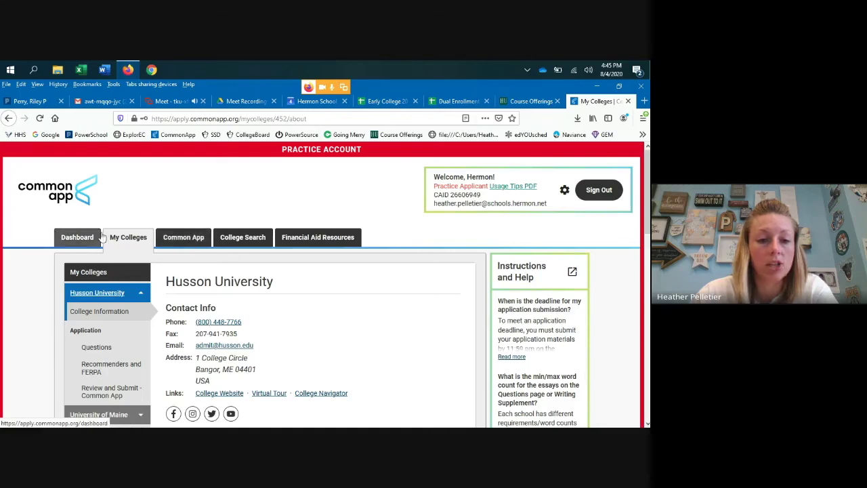
- Select Husson University in My Colleges and open its application Questions
left_click(129, 242)
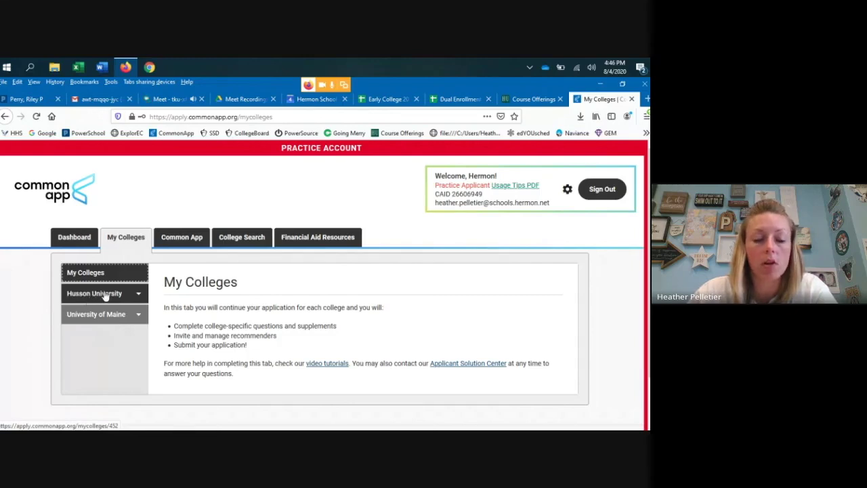
left_click(138, 296)
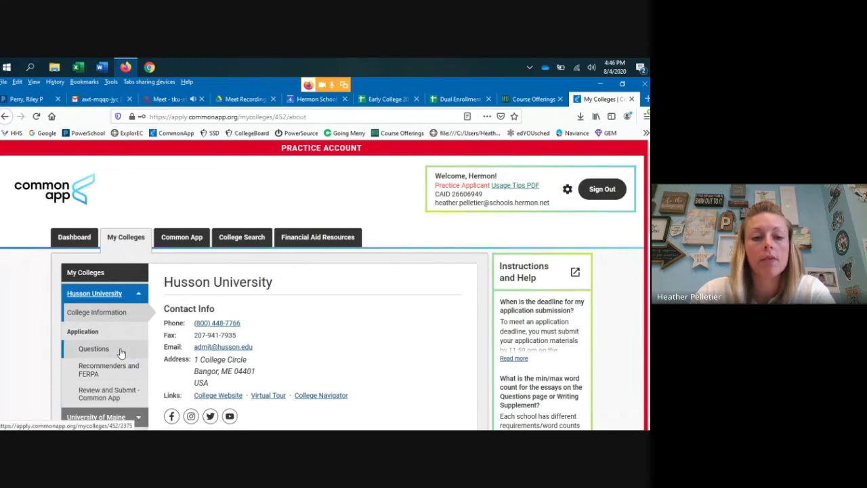
scroll(121, 352, "down", 1)
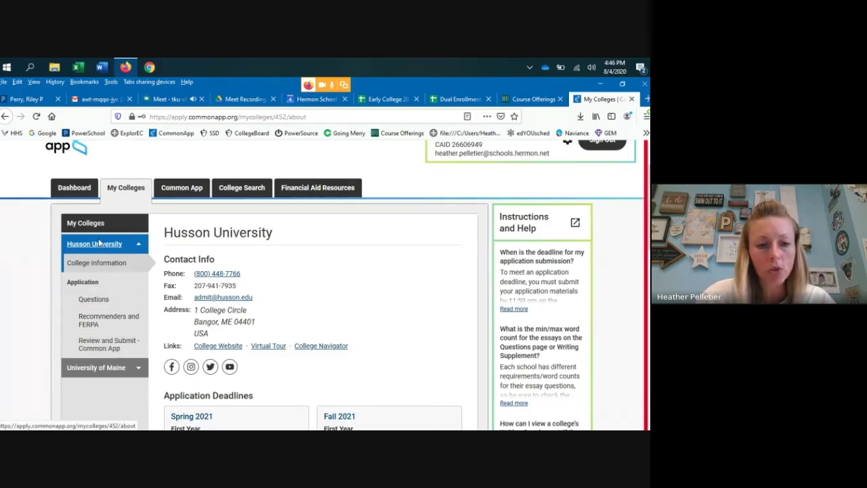
left_click(96, 306)
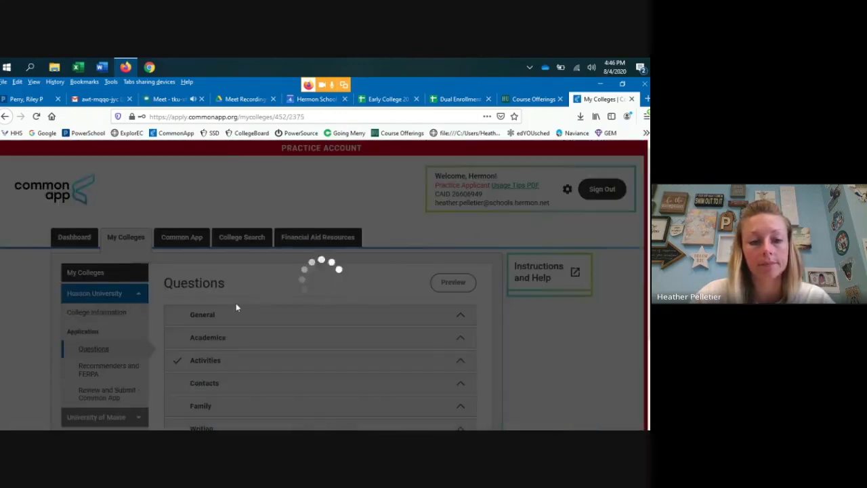
- Set Husson's student status to Full Time, start term Fall 2021, and admission plan Rolling Admission
scroll(245, 305, "down", 5)
scroll(245, 305, "down", 6)
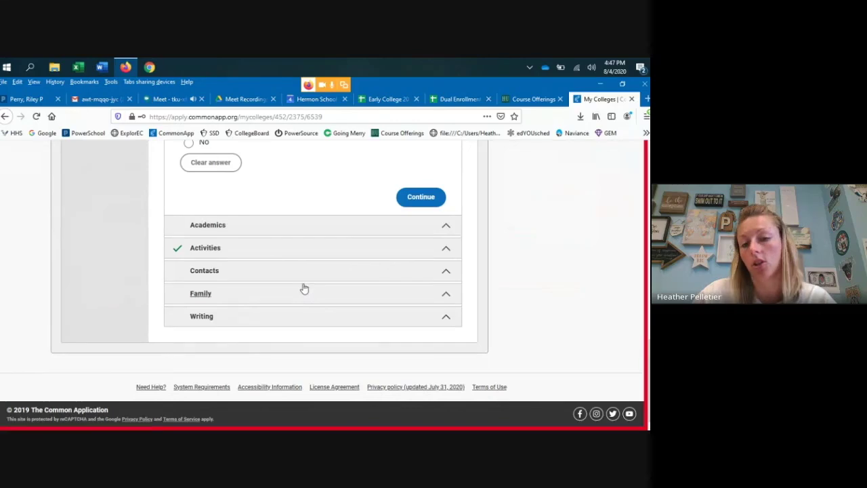
scroll(302, 287, "up", 3)
scroll(303, 287, "up", 5)
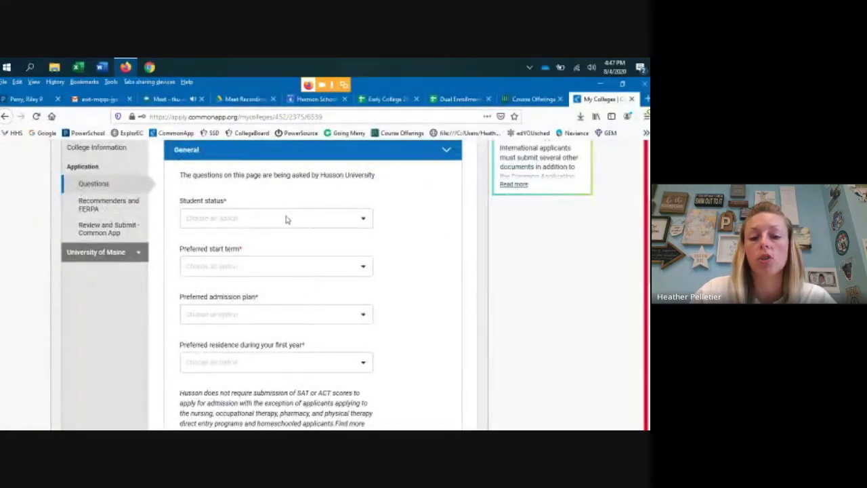
left_click(317, 222)
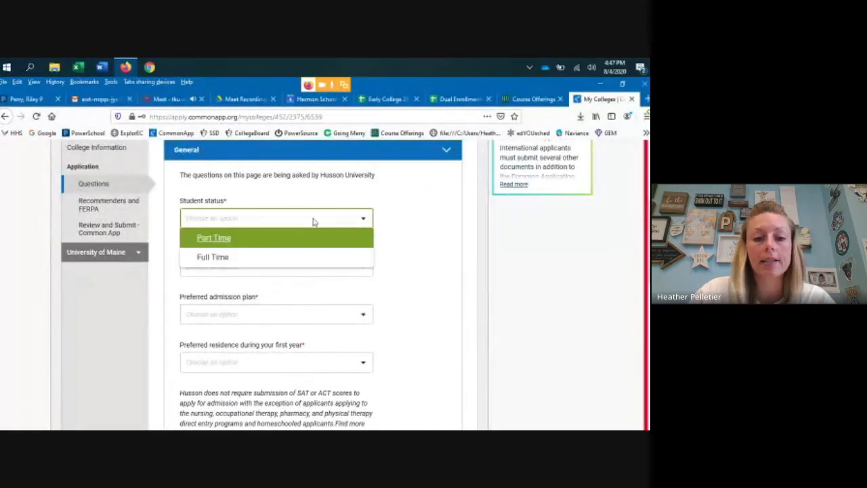
left_click(225, 263)
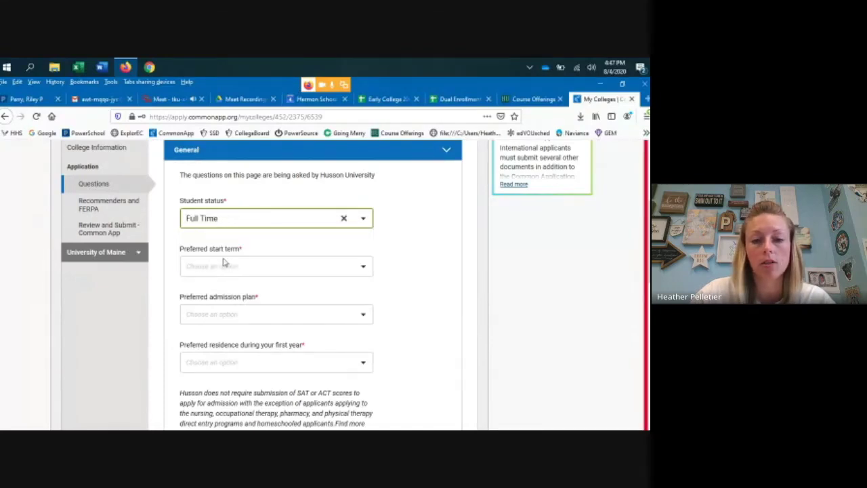
left_click(363, 270)
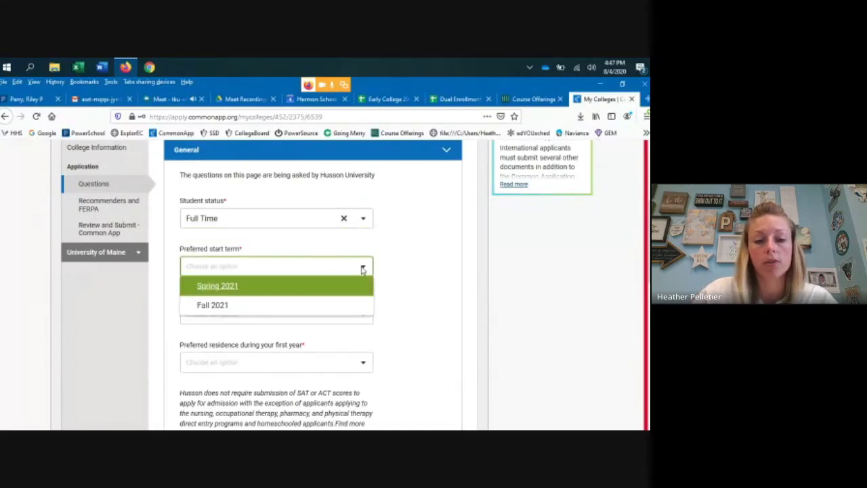
left_click(232, 306)
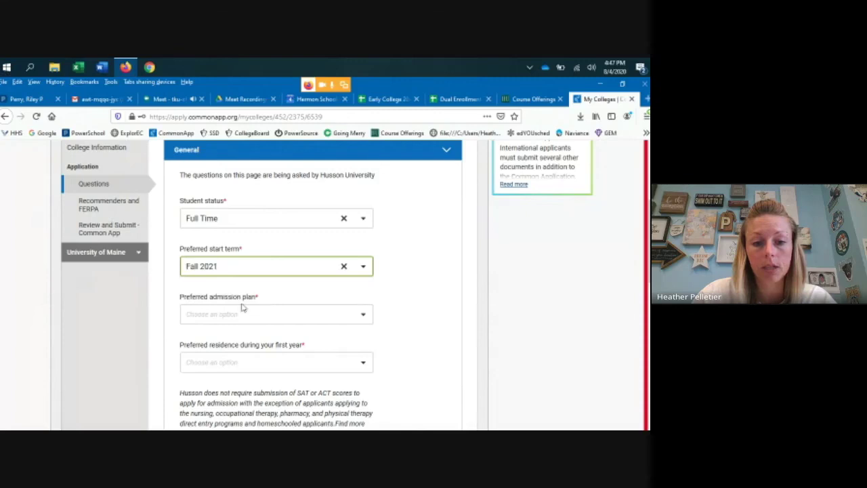
left_click(300, 312)
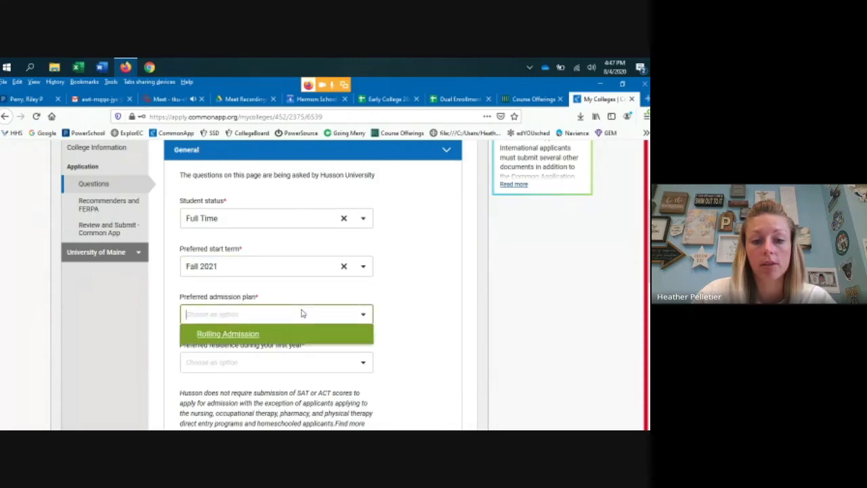
left_click(251, 333)
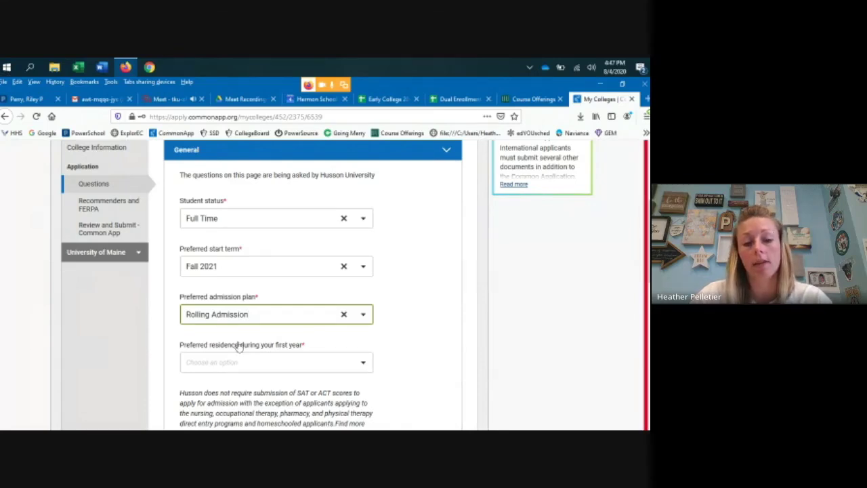
- Choose On-campus as Husson's first-year residence preference
left_click(363, 364)
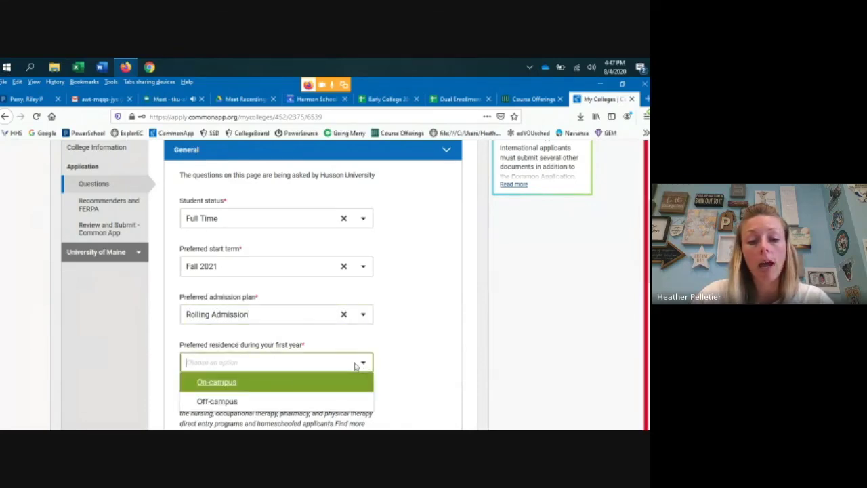
left_click(217, 384)
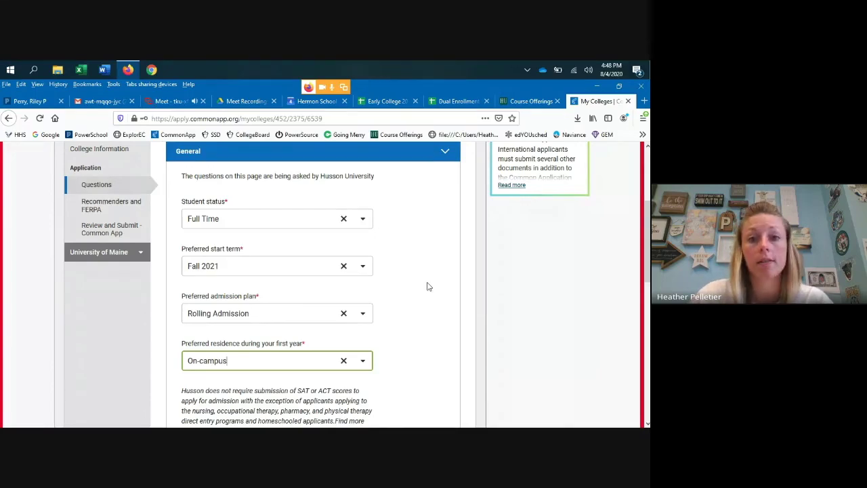
scroll(429, 304, "down", 1)
scroll(379, 332, "down", 3)
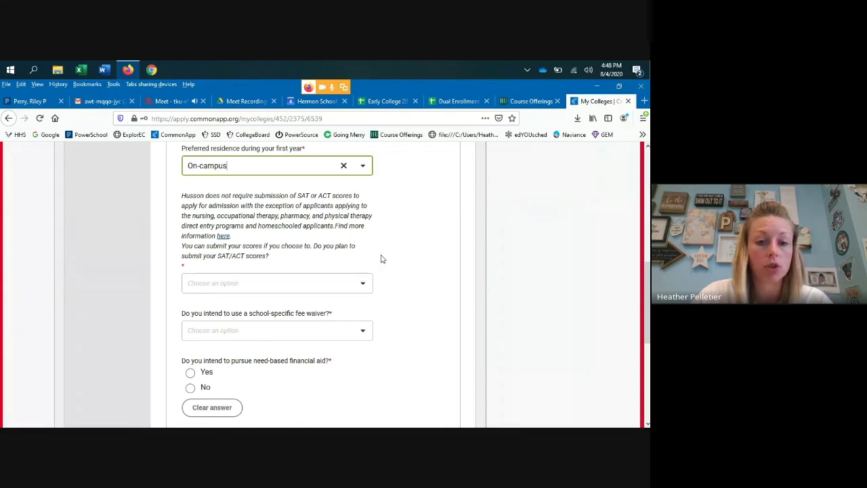
scroll(382, 258, "down", 3)
- Answer No to submitting SAT/ACT scores and No to a school-specific fee waiver
left_click(337, 188)
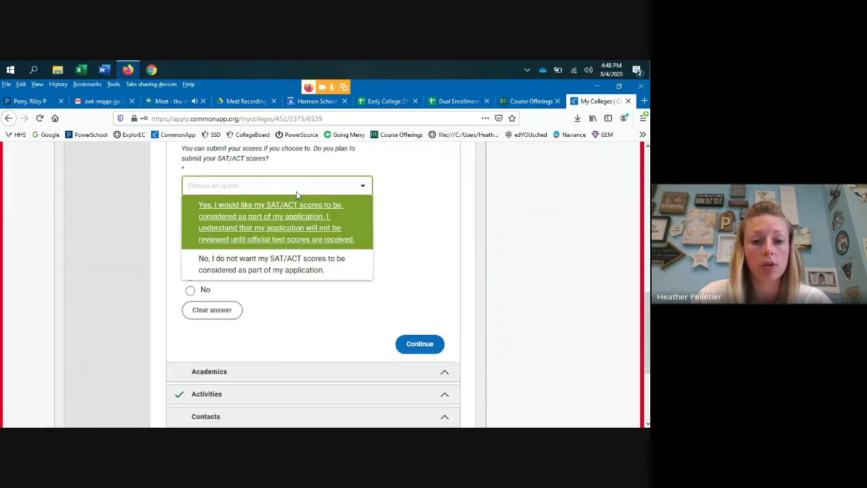
left_click(296, 267)
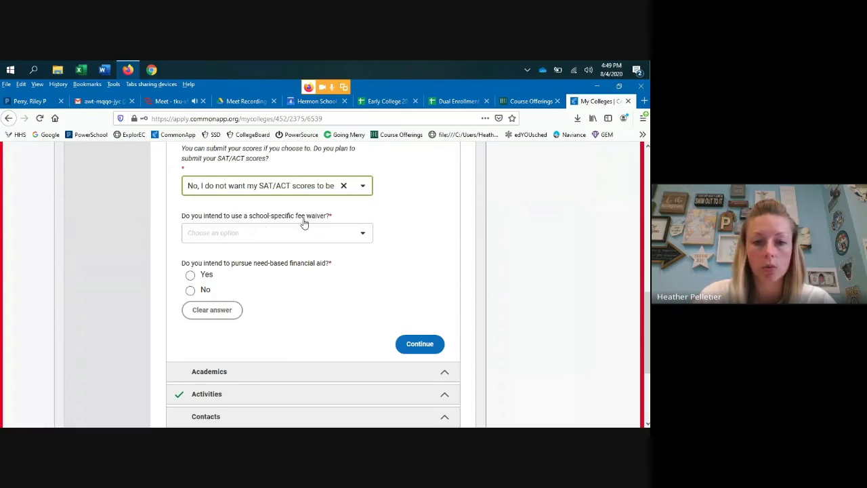
left_click(367, 235)
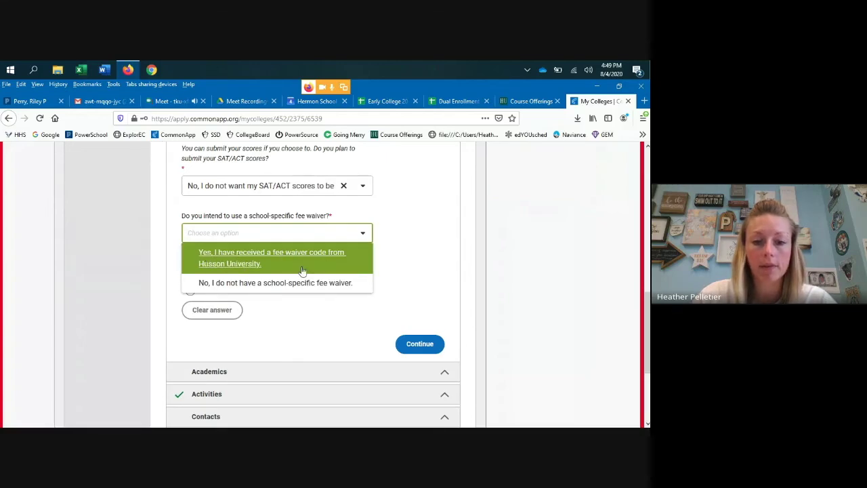
left_click(235, 265)
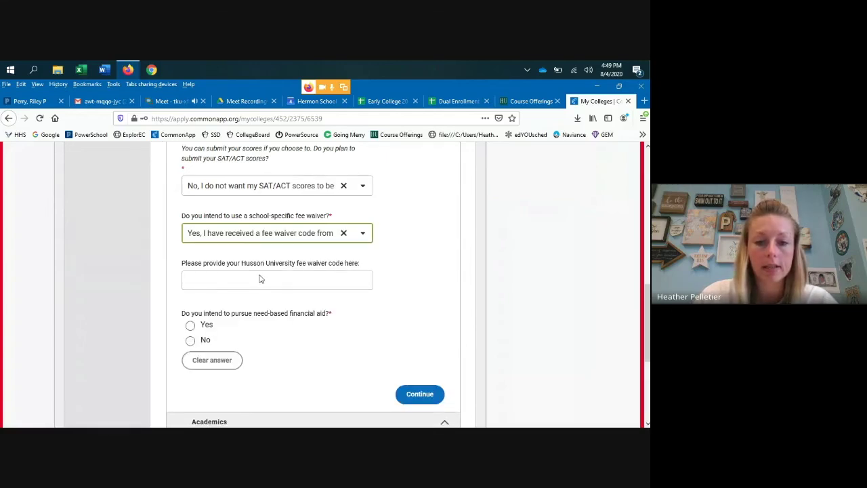
left_click(207, 279)
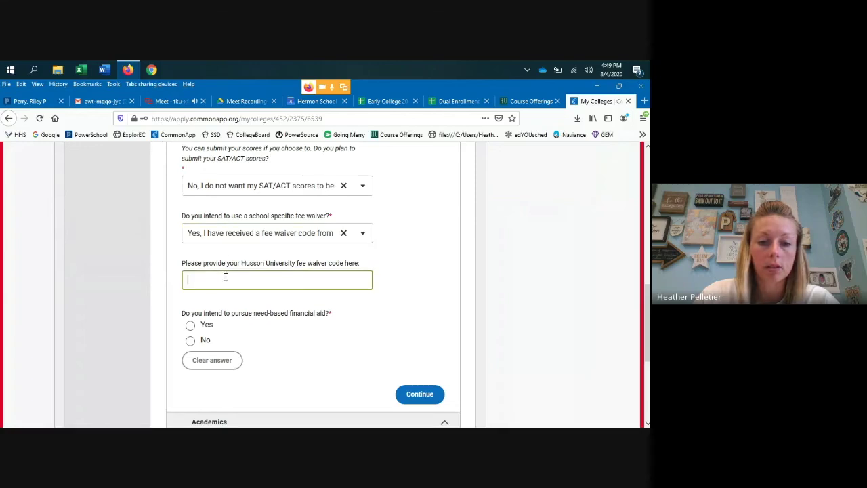
scroll(346, 283, "down", 1)
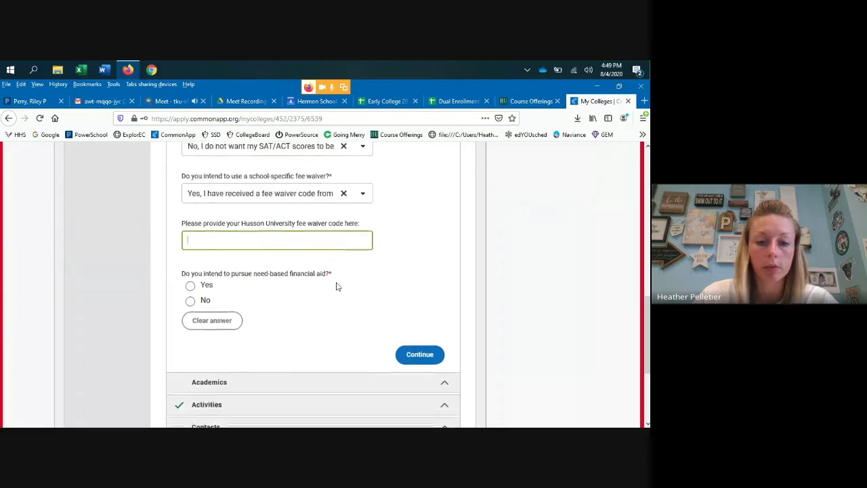
left_click(344, 184)
left_click(271, 184)
left_click(186, 238)
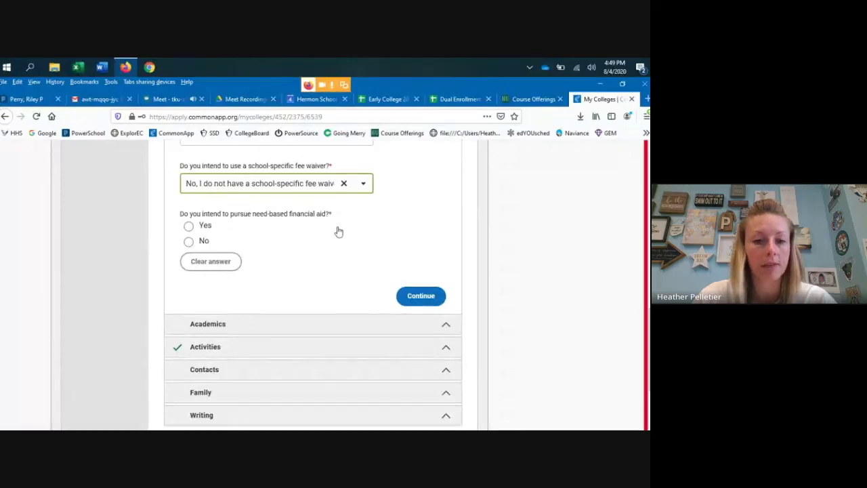
- Answer Yes to need-based financial aid and continue to Academics, leaving the major unselected
left_click(189, 227)
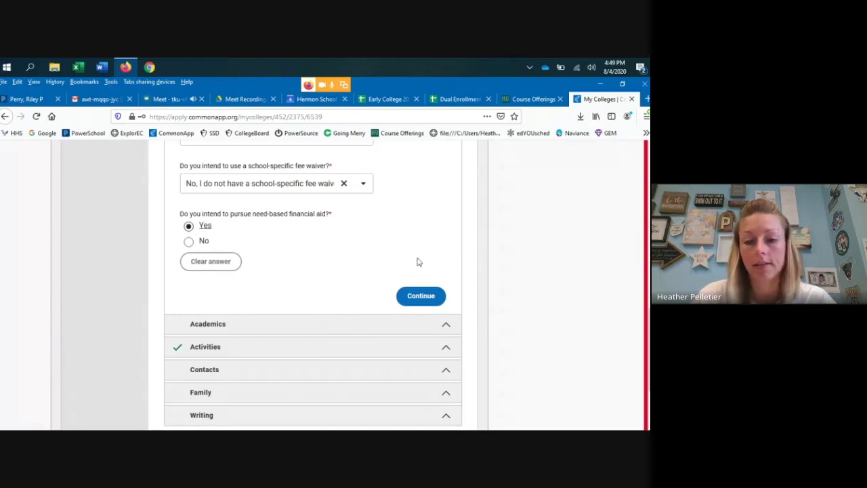
left_click(420, 295)
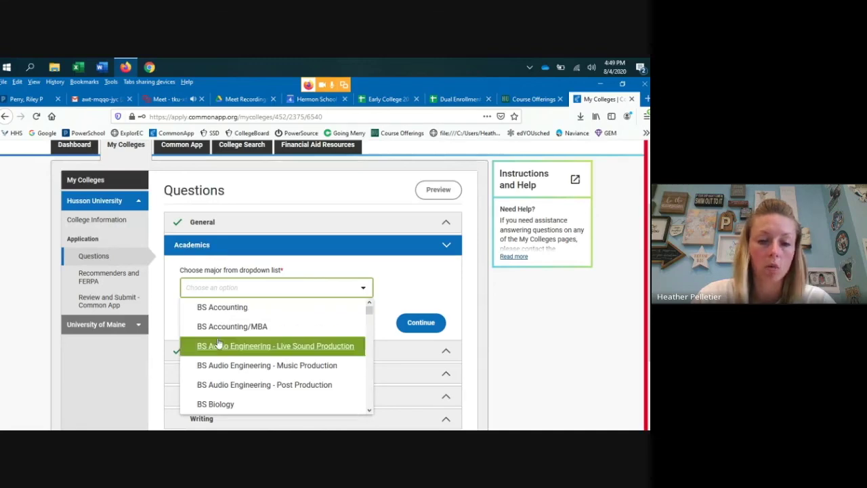
left_click(409, 279)
- Expand Husson's Activities, Contacts and Writing question sections to review them
scroll(287, 292, "down", 3)
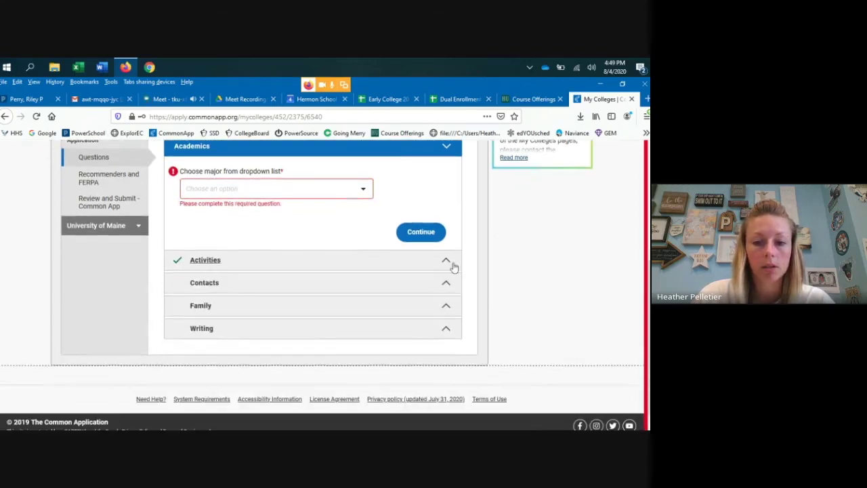
left_click(447, 262)
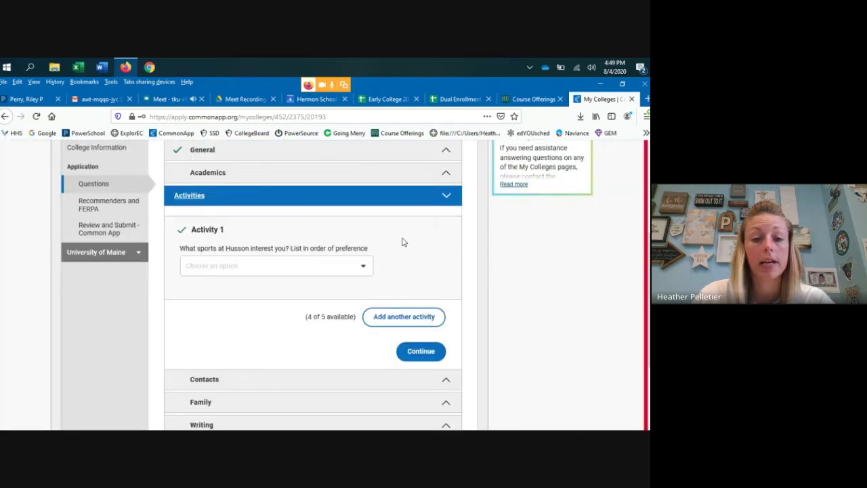
scroll(402, 242, "down", 3)
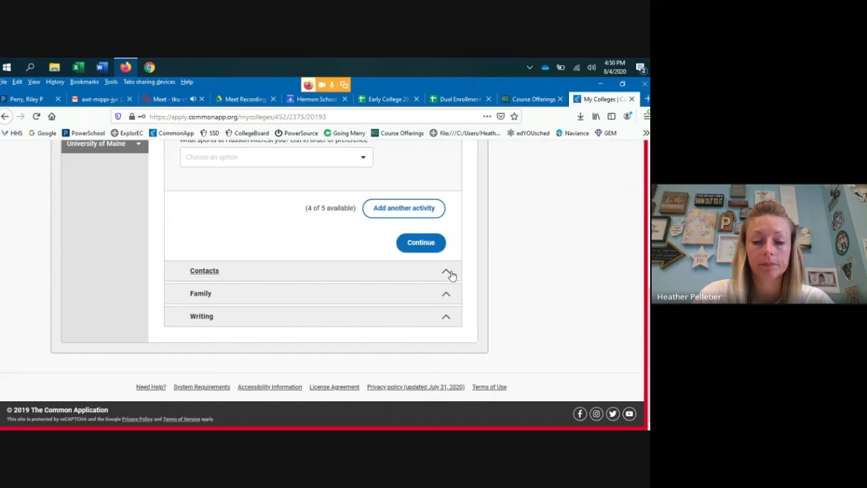
left_click(449, 271)
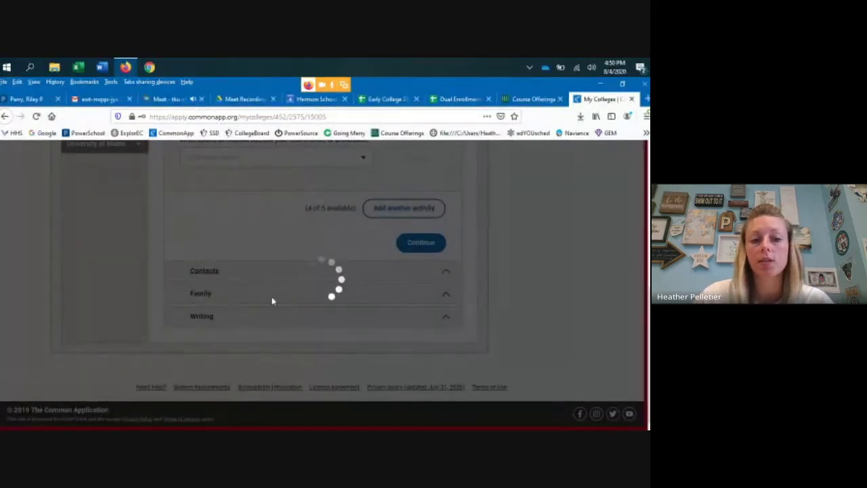
scroll(496, 289, "down", 5)
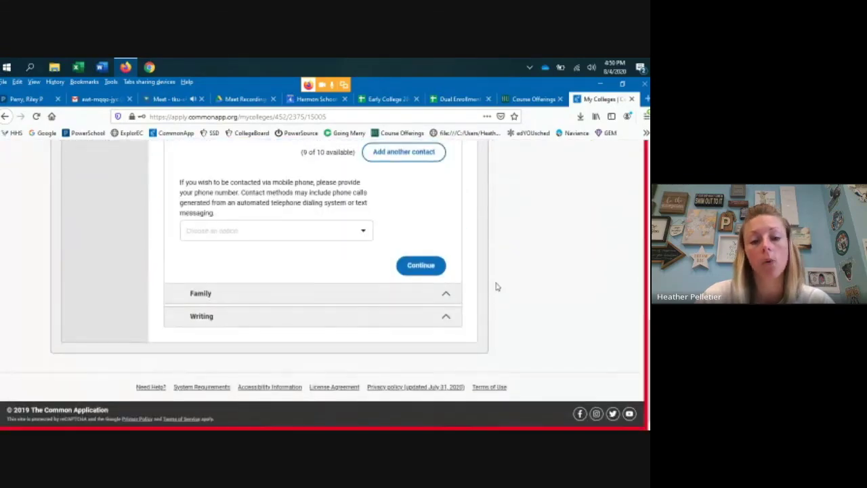
left_click(445, 319)
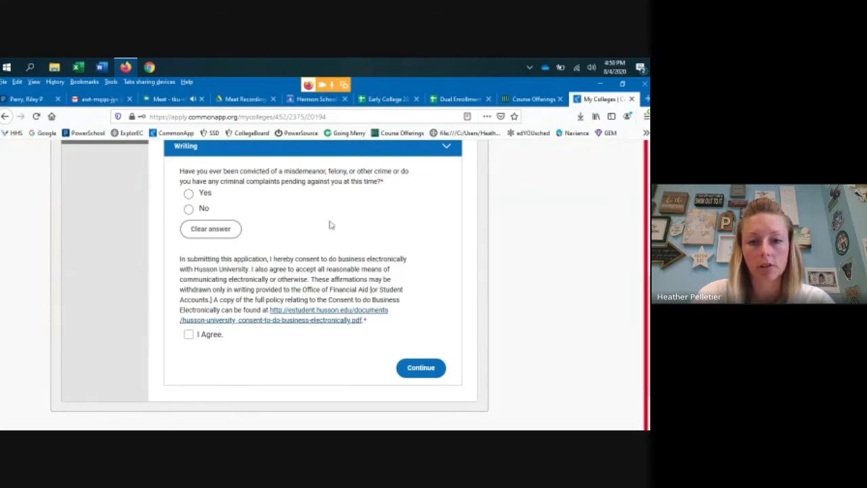
- Switch to the University of Maine college pages in the sidebar
scroll(332, 243, "up", 1)
scroll(331, 242, "up", 4)
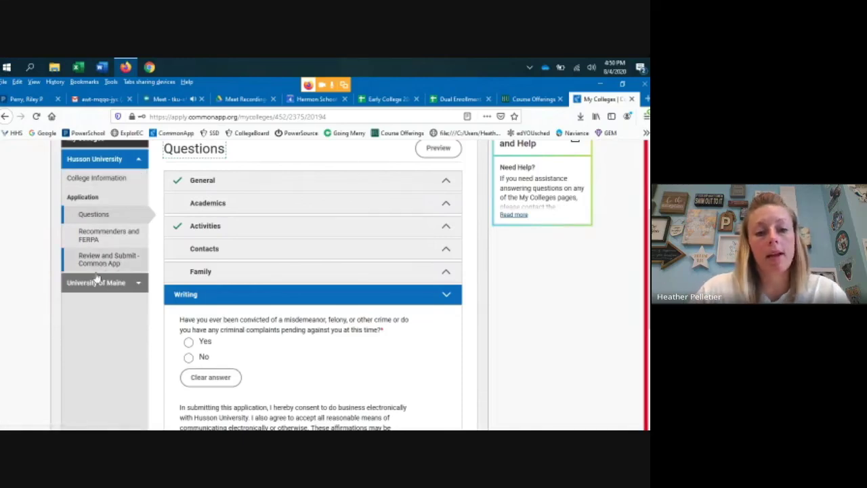
left_click(134, 285)
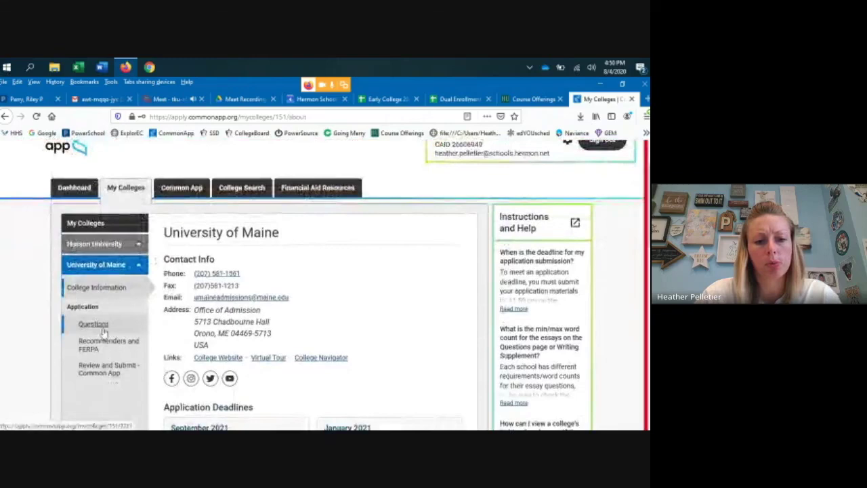
left_click(101, 323)
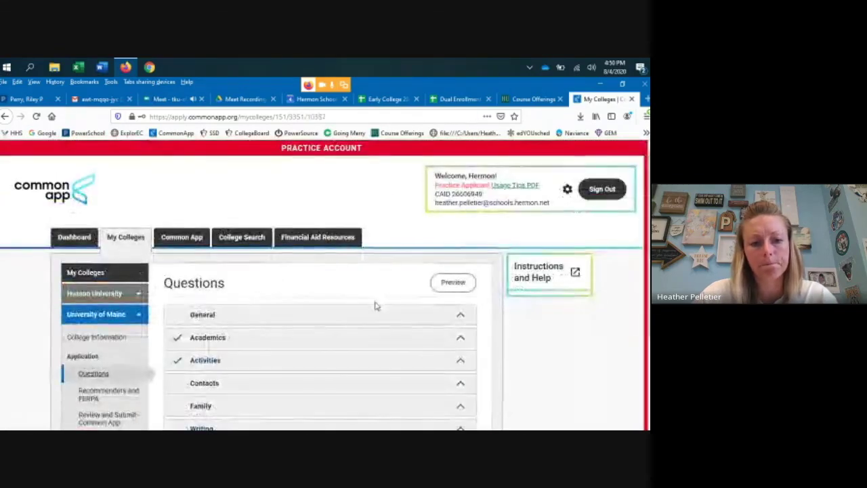
- Look over University of Maine's Questions sections, then go to its Recommenders and FERPA page
left_click(375, 308)
scroll(433, 305, "down", 3)
scroll(458, 306, "down", 4)
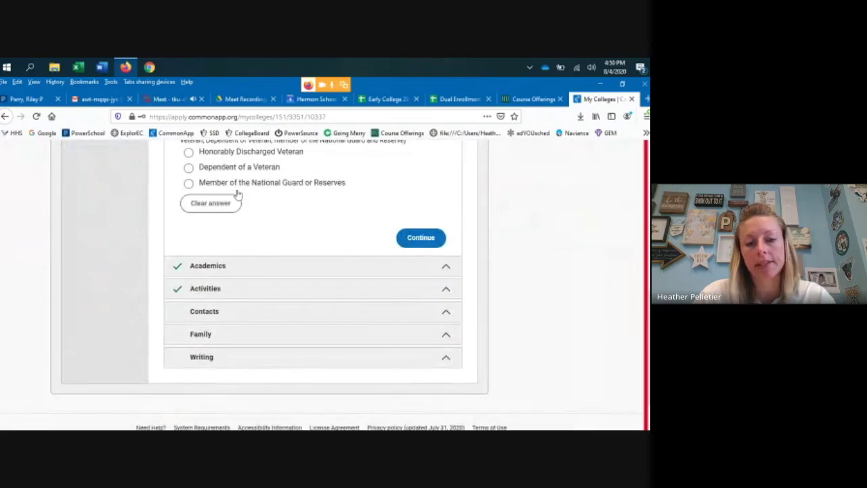
scroll(359, 265, "up", 5)
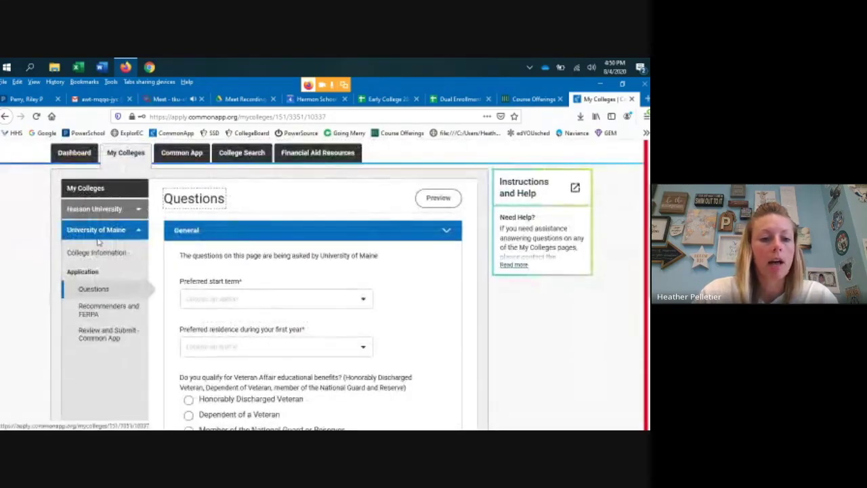
left_click(103, 312)
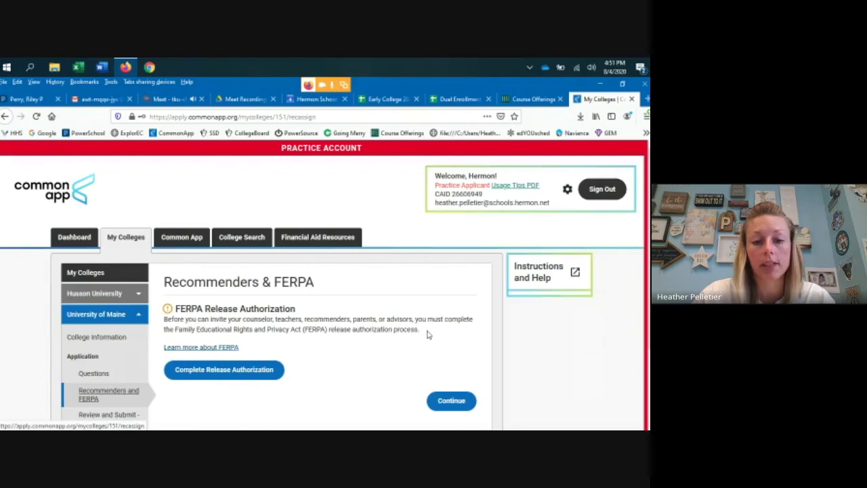
- Start University of Maine's FERPA release authorization from the Recommenders and FERPA page
scroll(306, 315, "down", 3)
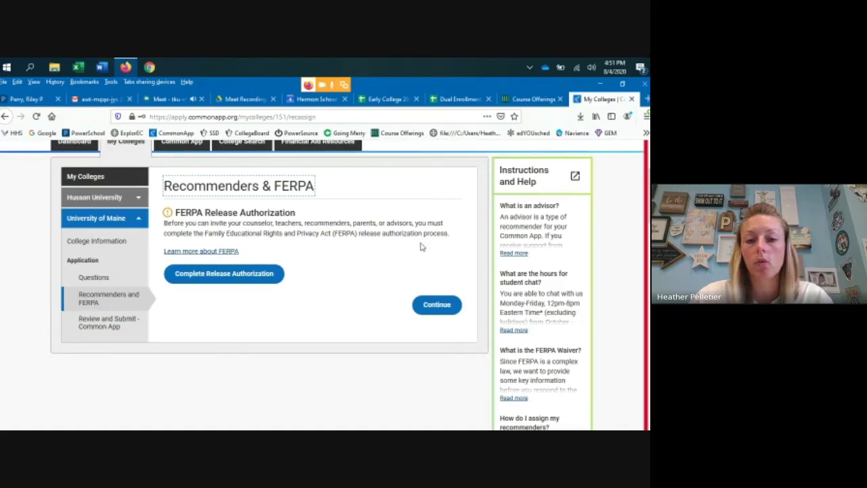
left_click(230, 277)
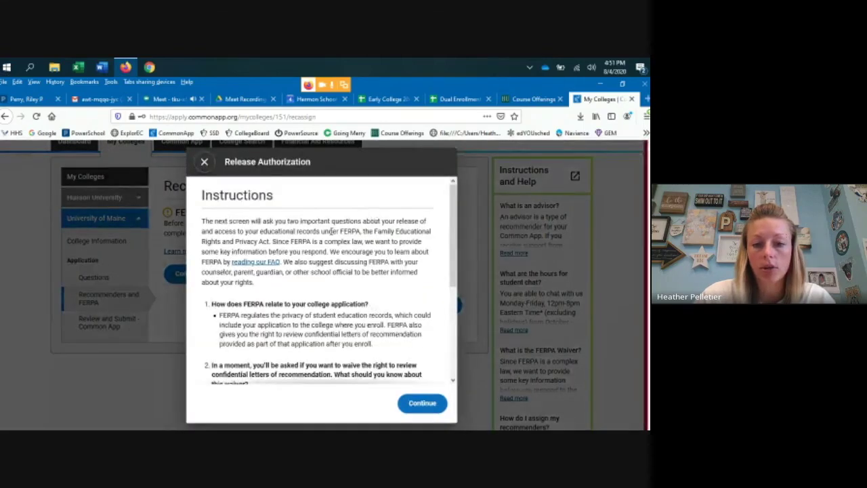
- Confirm reading the FERPA explanation, advance to the FERPA Form, and acknowledge schools may release records
scroll(331, 230, "down", 3)
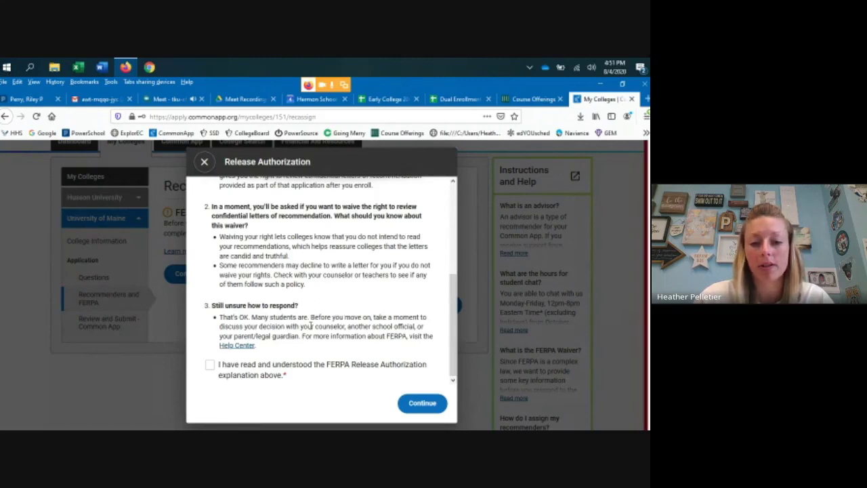
left_click(209, 365)
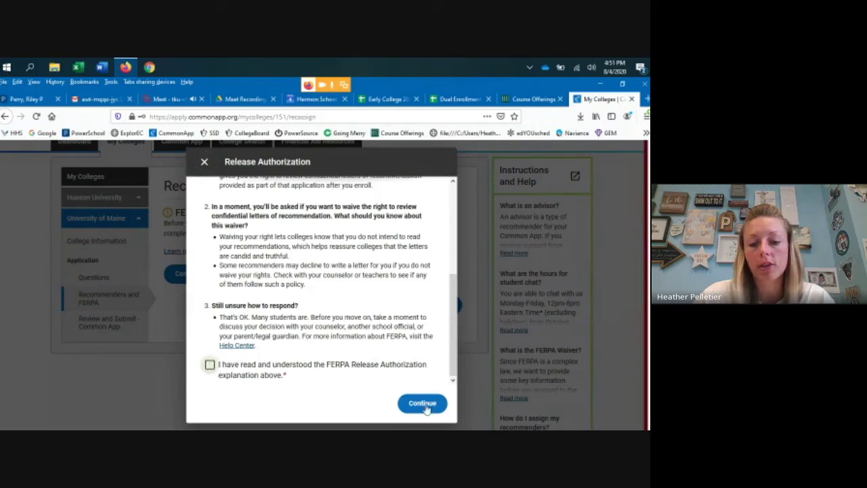
left_click(423, 402)
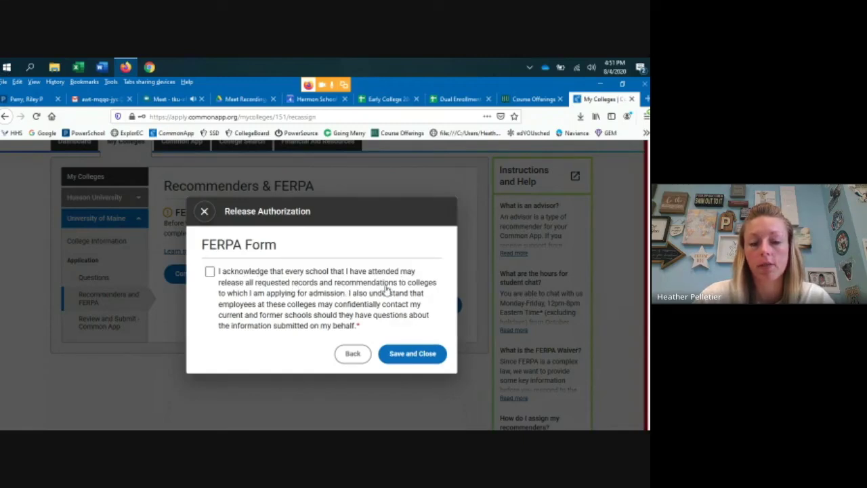
left_click(209, 271)
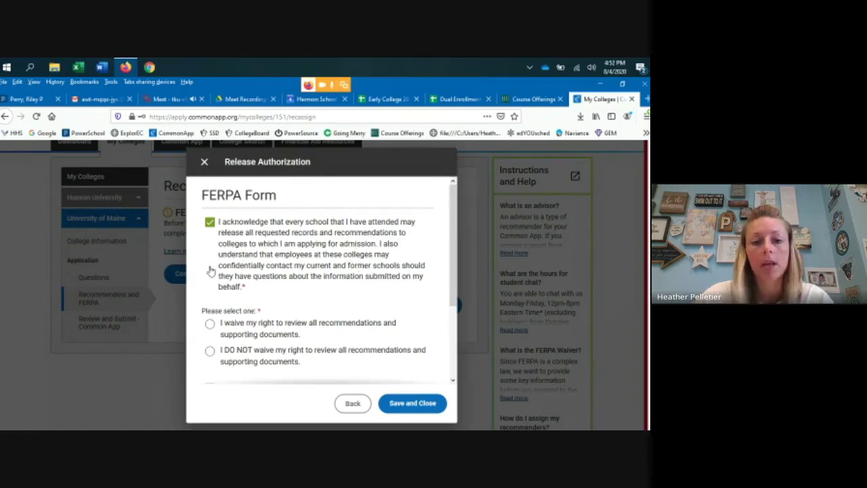
- Choose to waive the right to review recommendations and supporting documents
scroll(305, 308, "down", 1)
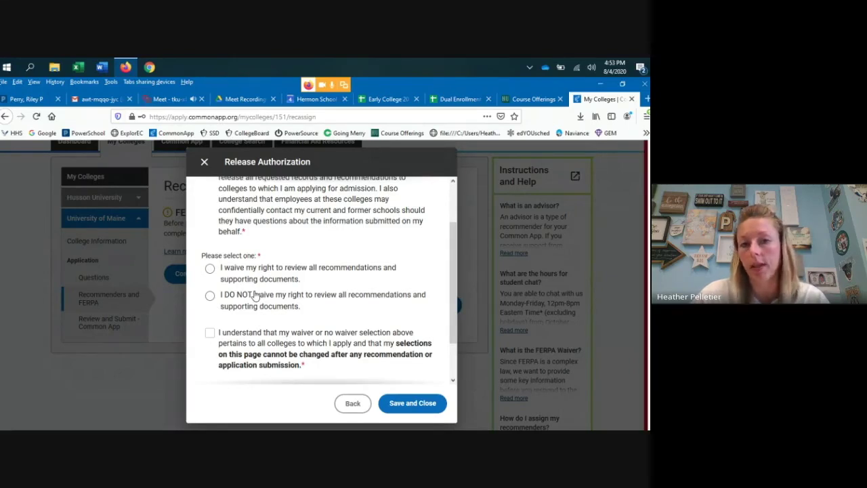
left_click(210, 269)
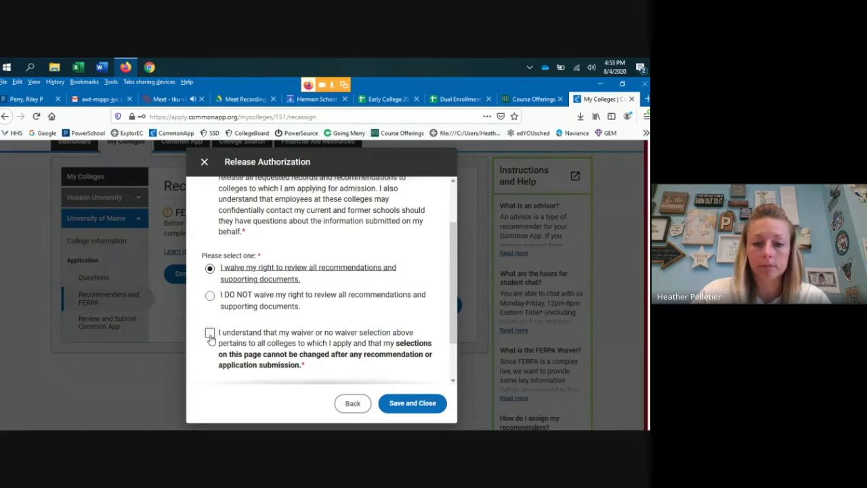
- Acknowledge the waiver applies to all colleges and save the release authorization
left_click(209, 333)
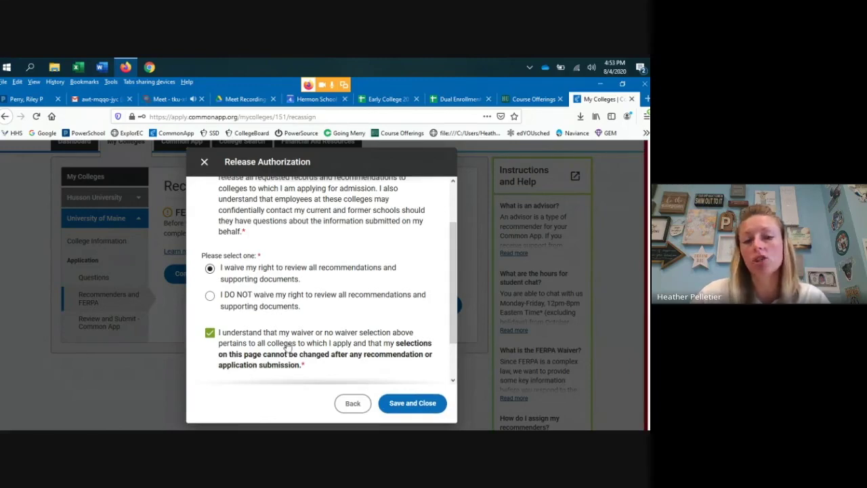
left_click(410, 402)
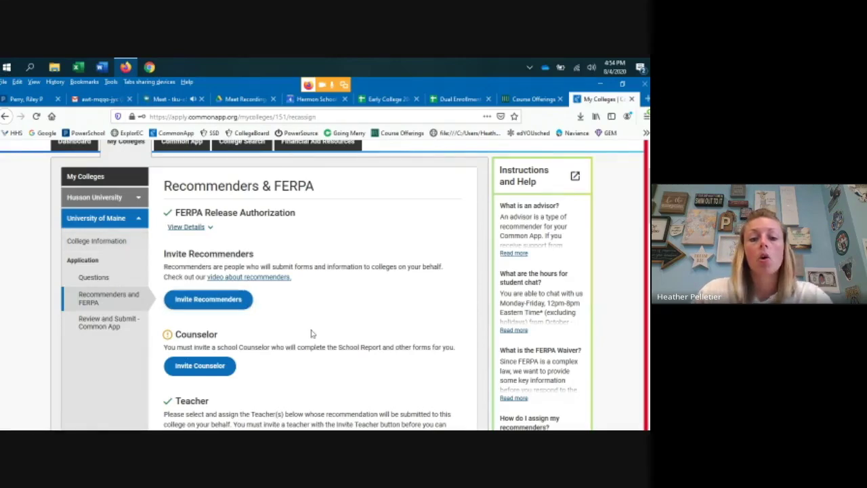
- Scroll the Recommenders and FERPA page and open the Invite Counselor form
scroll(304, 338, "down", 1)
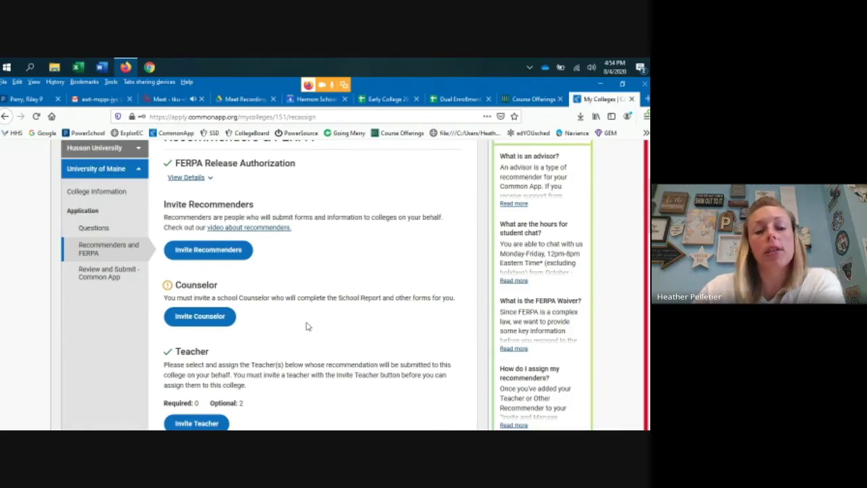
scroll(329, 280, "down", 3)
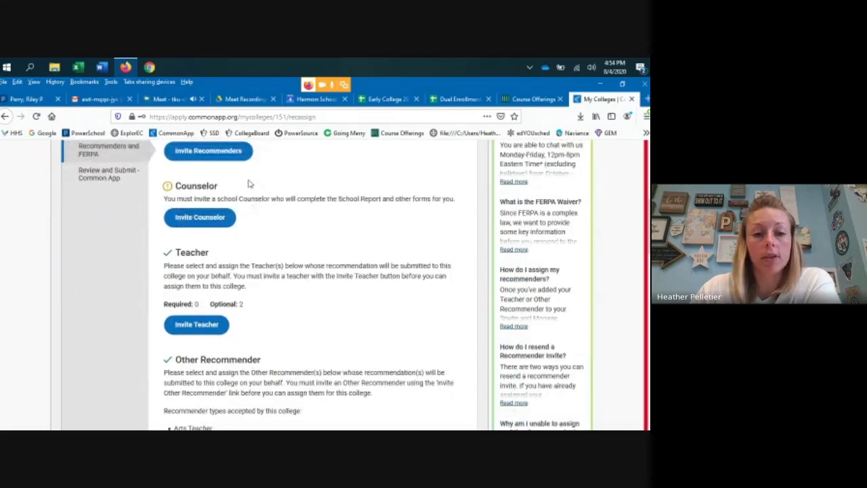
scroll(274, 247, "up", 2)
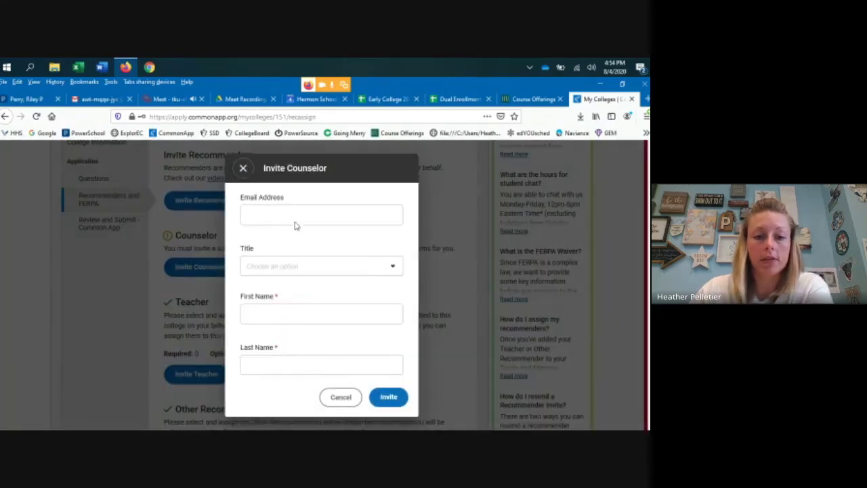
left_click(307, 213)
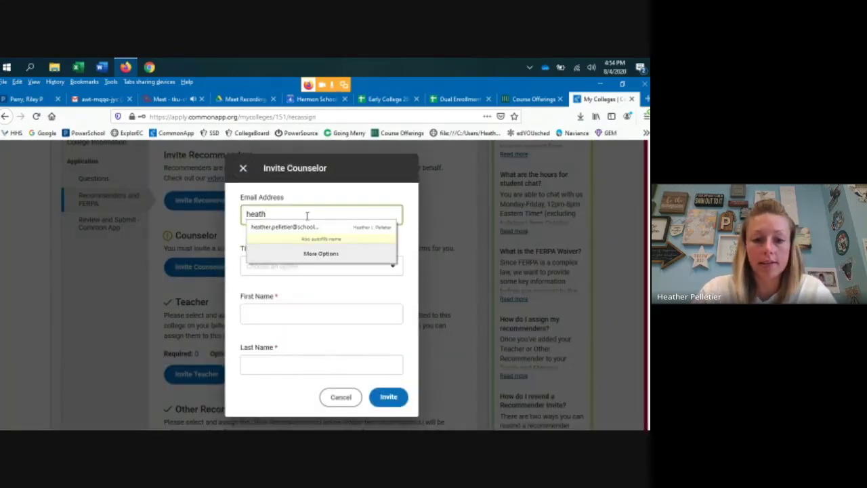
- Invite the counselor with title Mrs., entering her school e-mail and first and last names
left_click(308, 227)
left_click(300, 270)
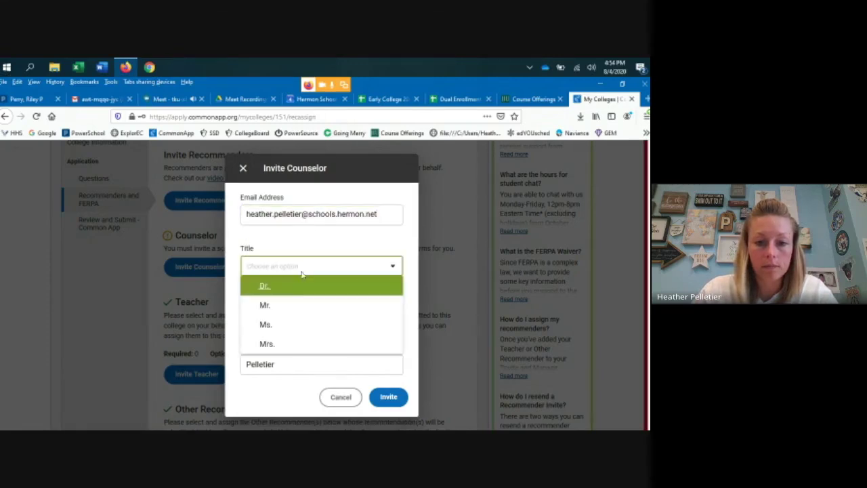
left_click(276, 346)
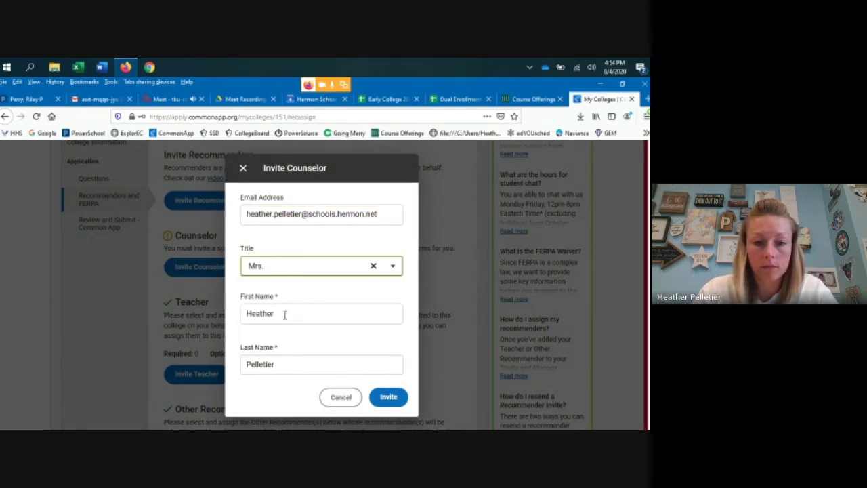
triple_click(245, 212)
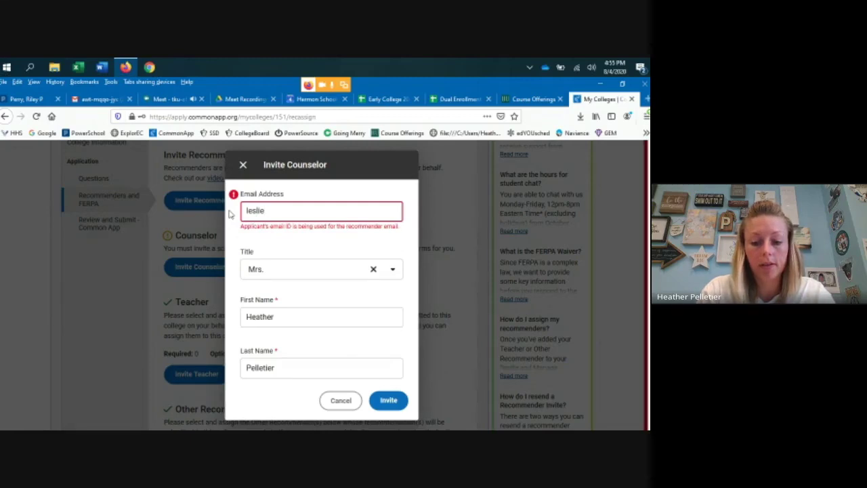
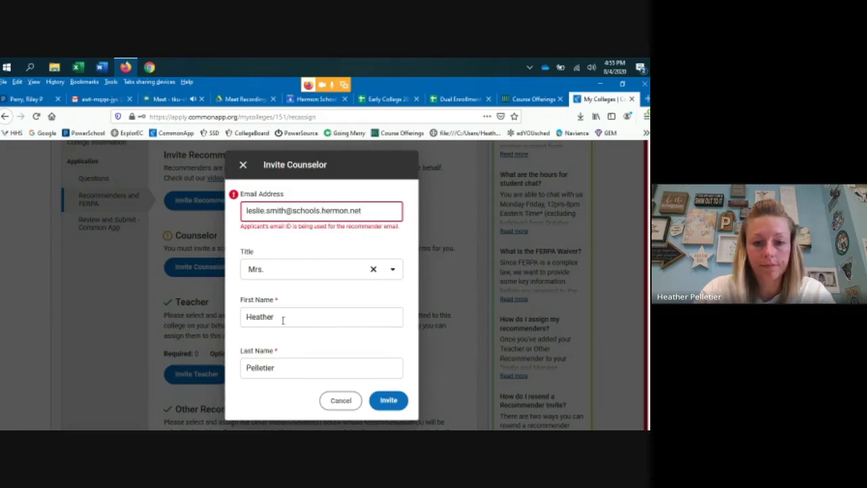
double_click(283, 319)
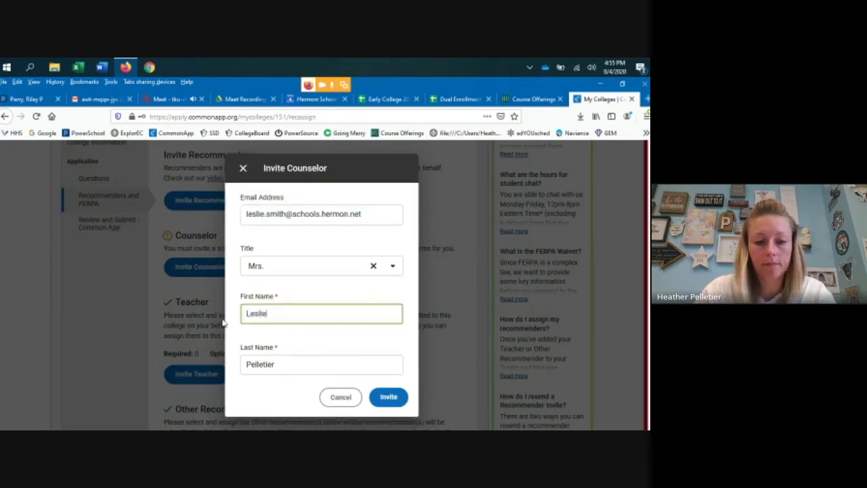
double_click(292, 363)
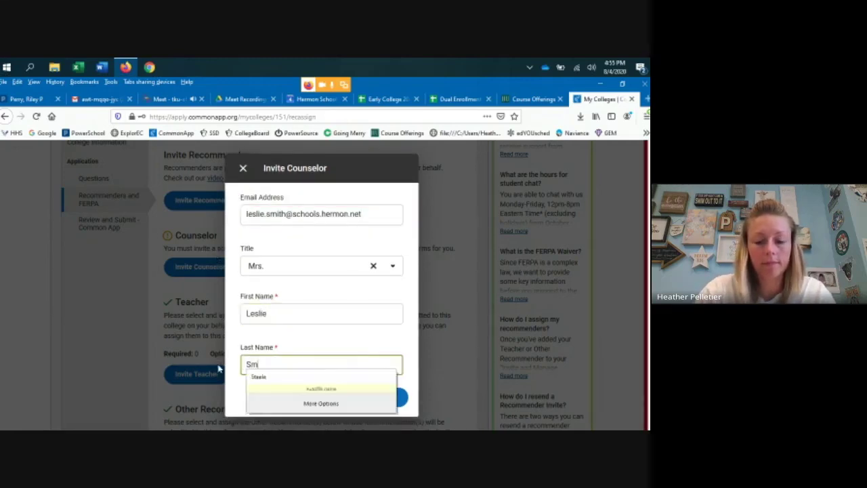
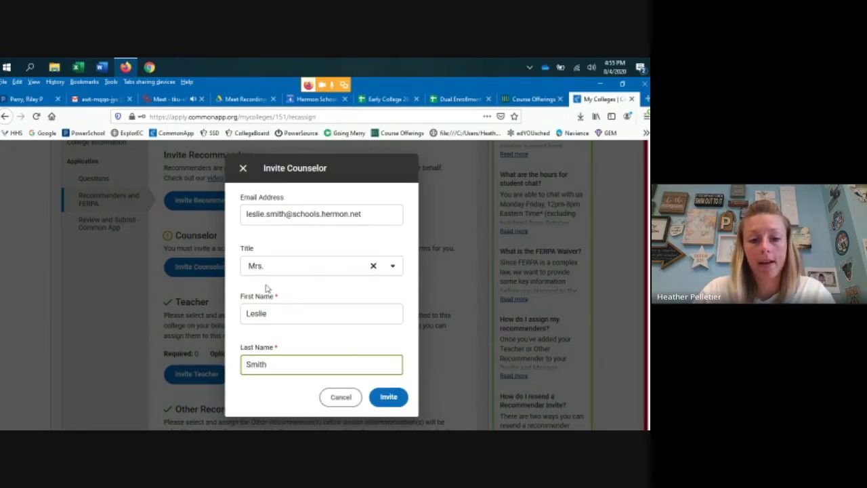
left_click(389, 407)
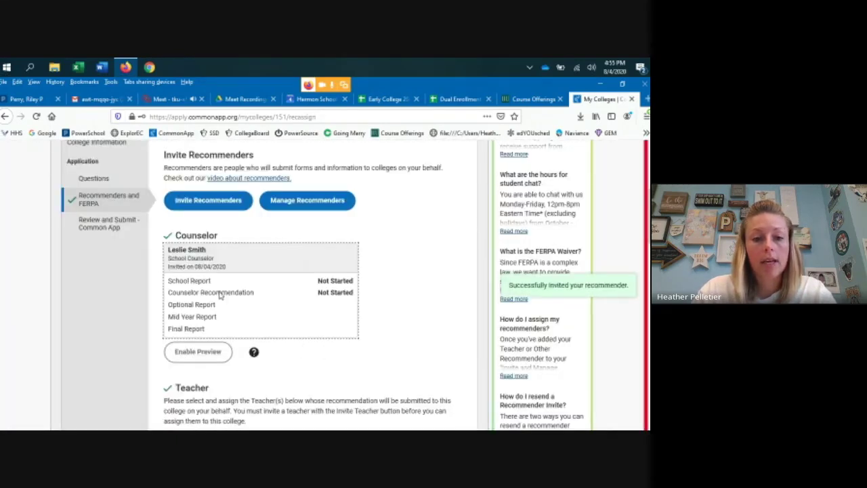
- Verify Husson University's Recommenders and FERPA page lists the invited counselor, then return to University of Maine
scroll(288, 326, "up", 2)
scroll(288, 327, "up", 2)
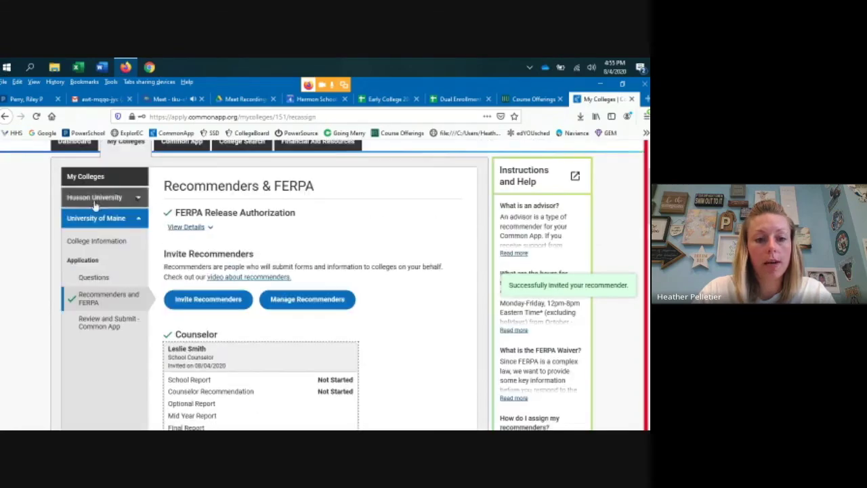
left_click(95, 198)
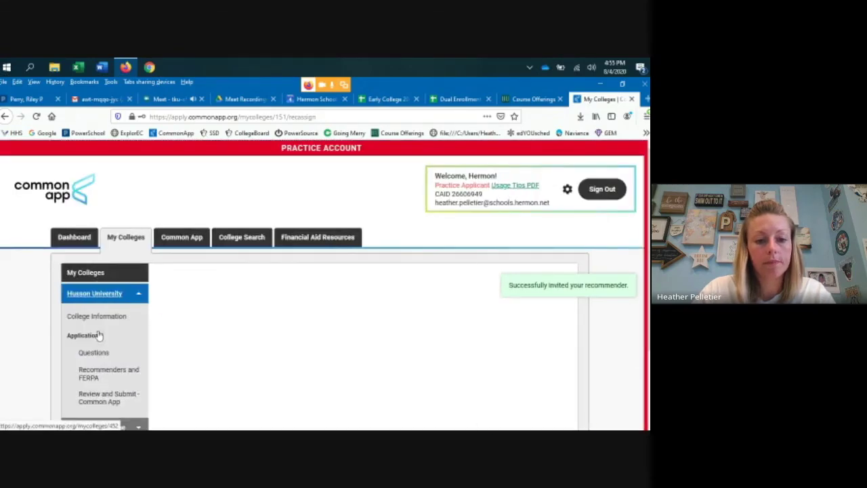
left_click(103, 374)
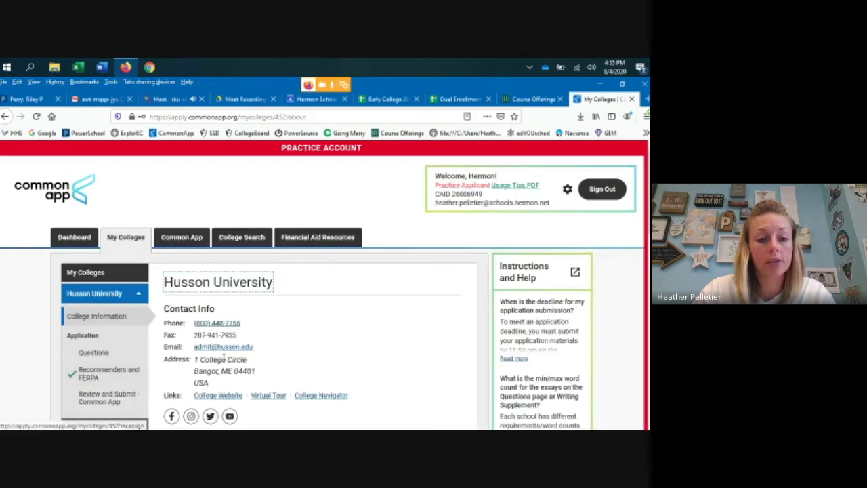
scroll(272, 346, "down", 3)
scroll(272, 346, "down", 2)
scroll(272, 342, "up", 2)
left_click(94, 231)
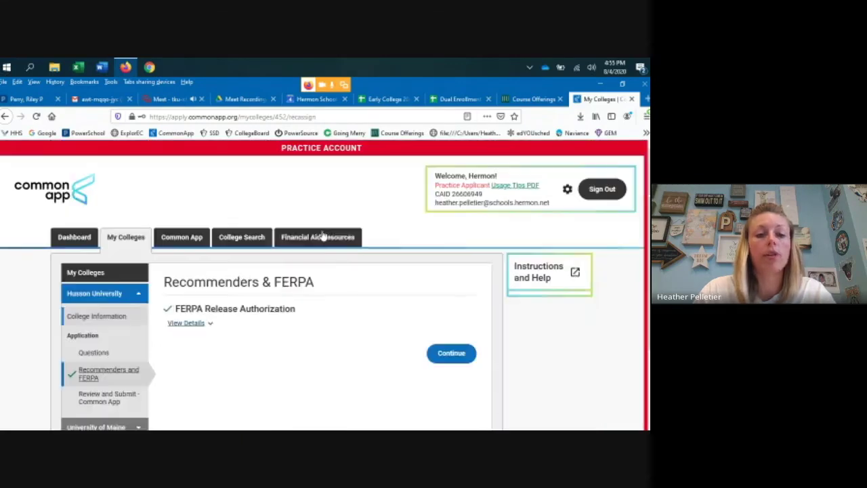
scroll(267, 326, "down", 1)
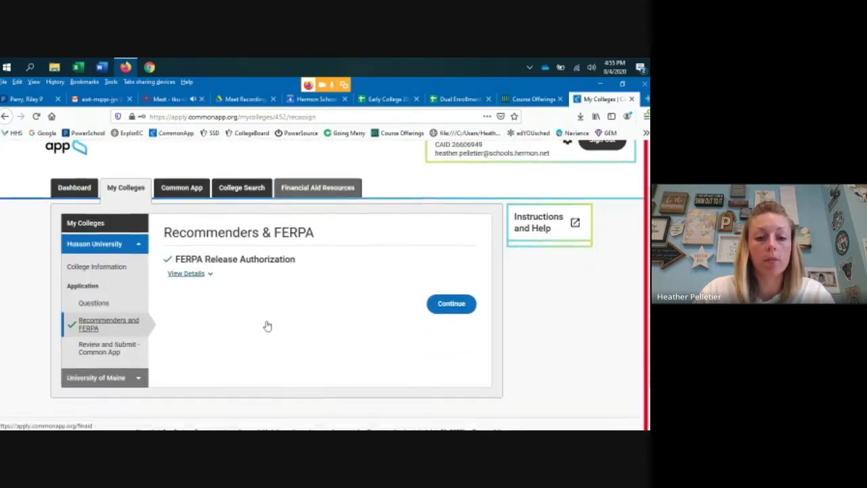
left_click(117, 331)
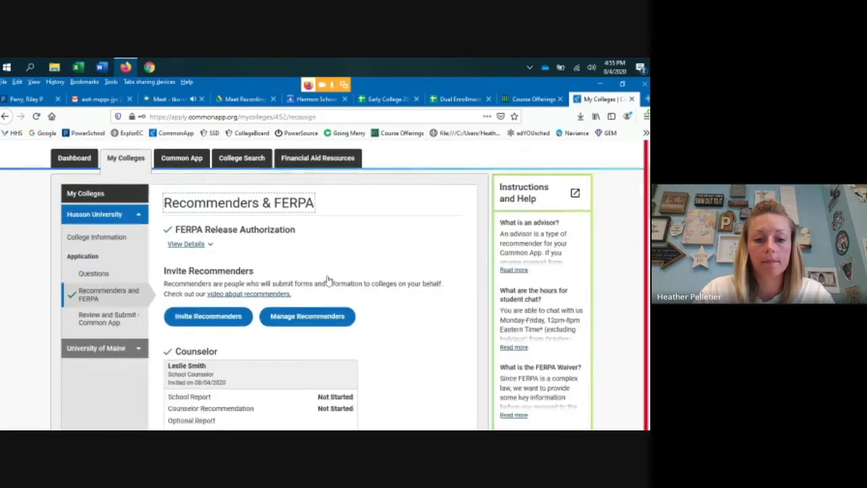
scroll(209, 291, "down", 2)
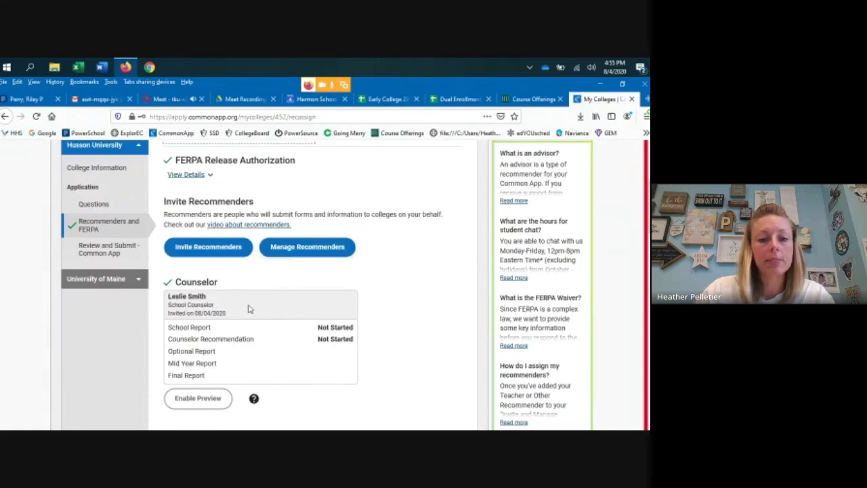
left_click(136, 285)
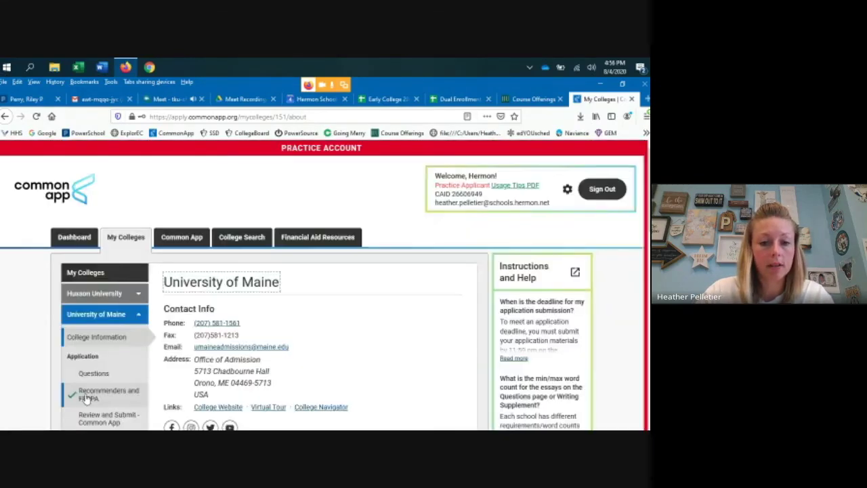
- Check University of Maine's Application Submission requirements, then return to Recommenders and FERPA
scroll(100, 393, "down", 3)
left_click(102, 246)
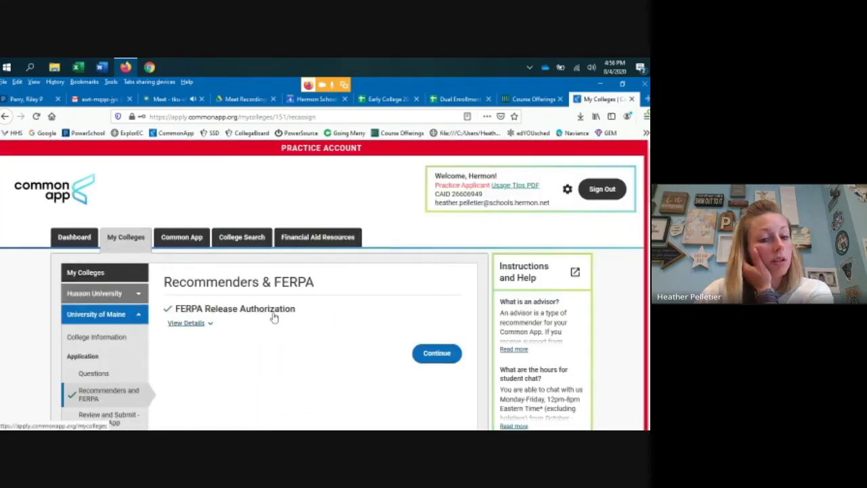
left_click(440, 353)
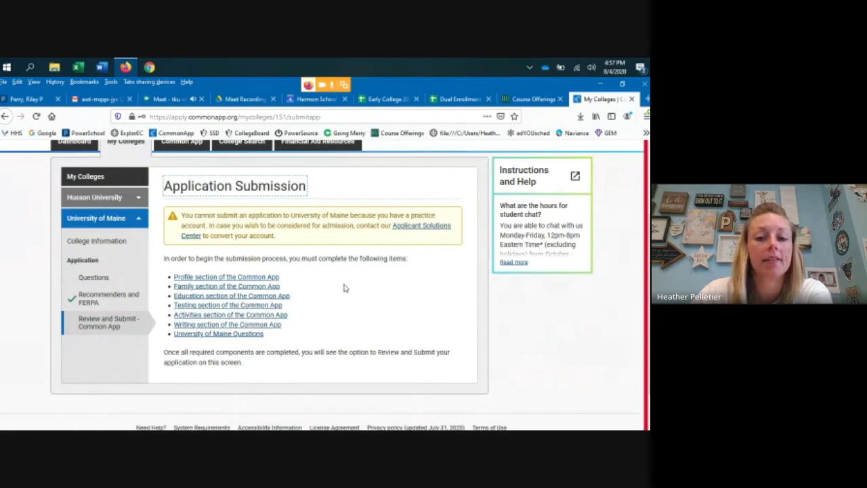
left_click(99, 301)
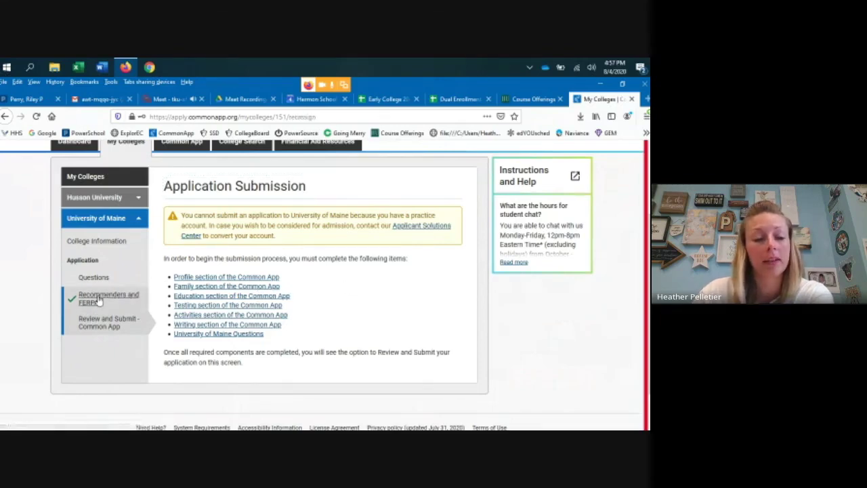
- Review the Recommenders and FERPA page and open the Invite Teacher form
scroll(424, 265, "up", 3)
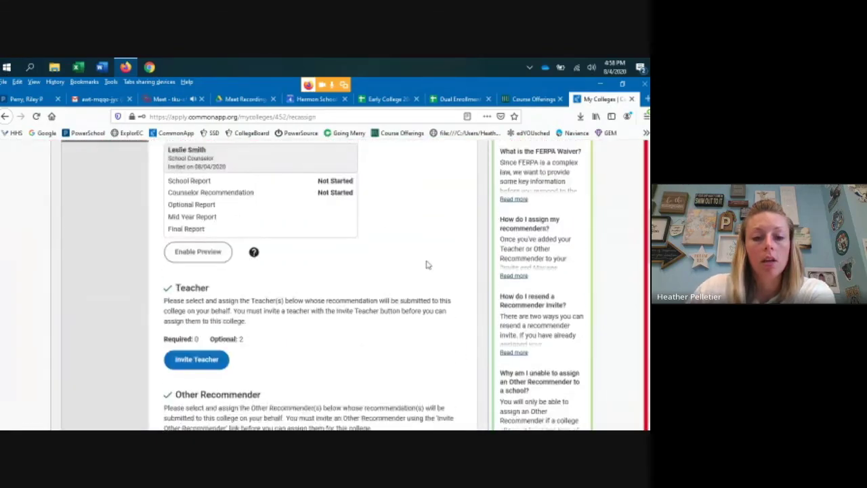
scroll(427, 265, "down", 2)
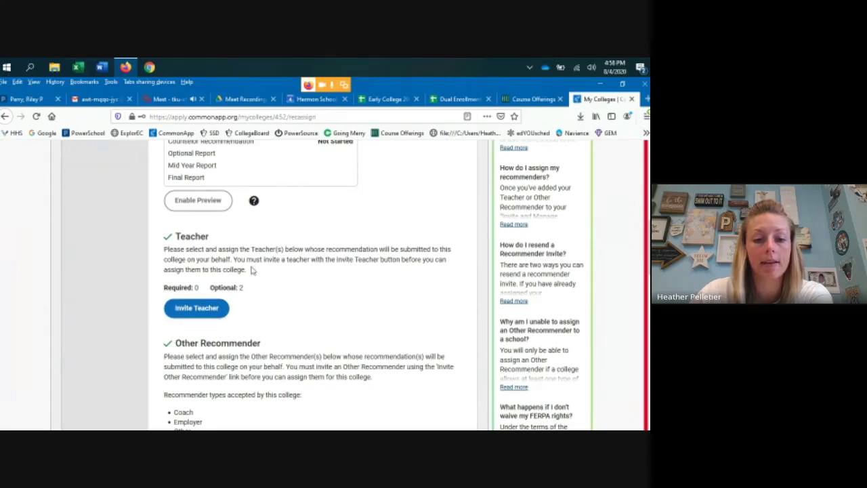
scroll(252, 271, "down", 3)
scroll(328, 258, "up", 3)
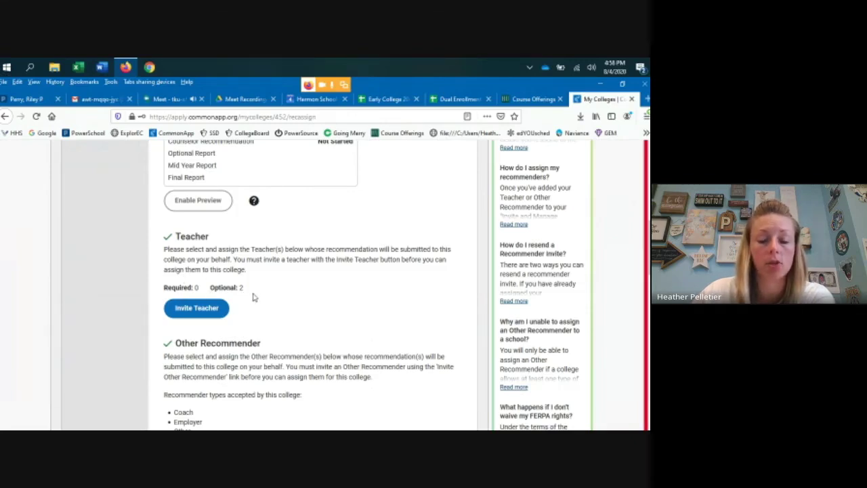
scroll(253, 297, "down", 3)
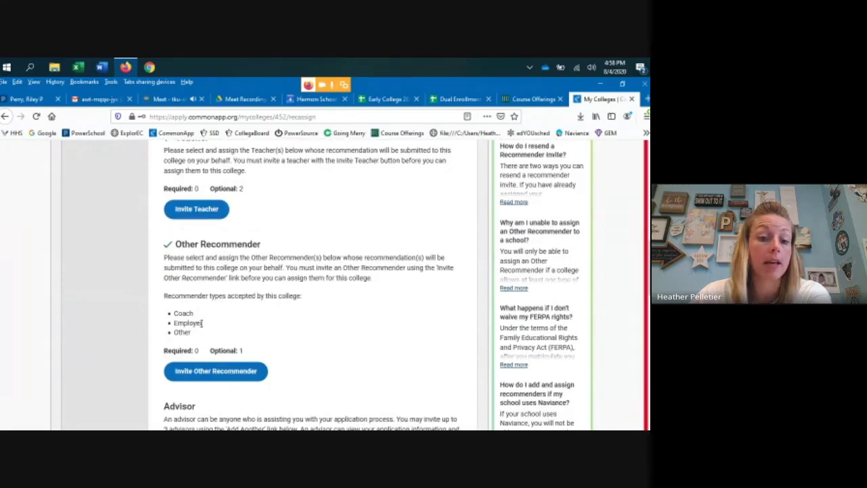
scroll(202, 323, "down", 3)
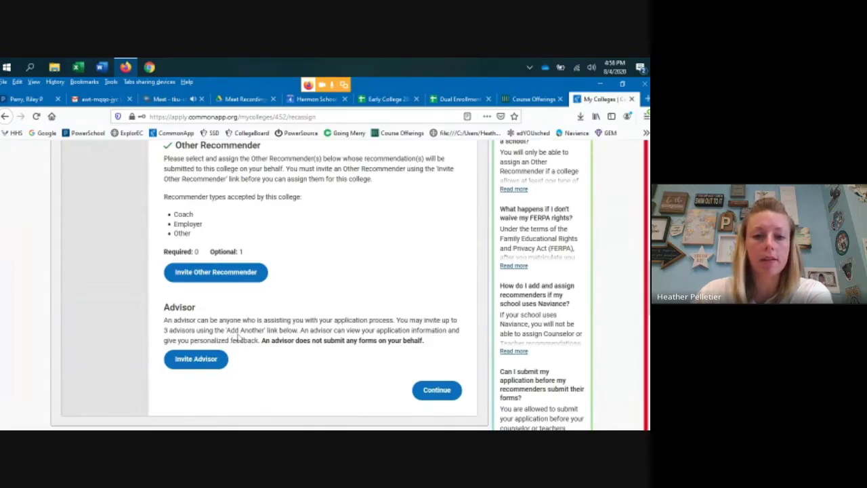
scroll(246, 235, "up", 3)
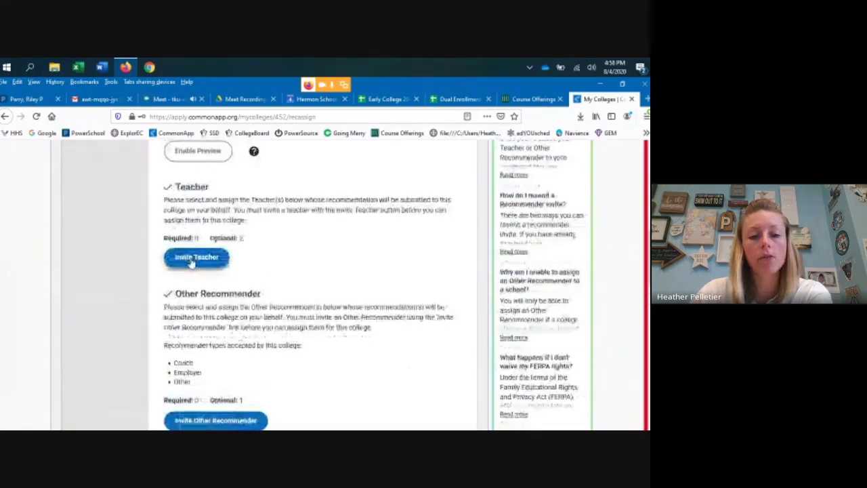
left_click(194, 261)
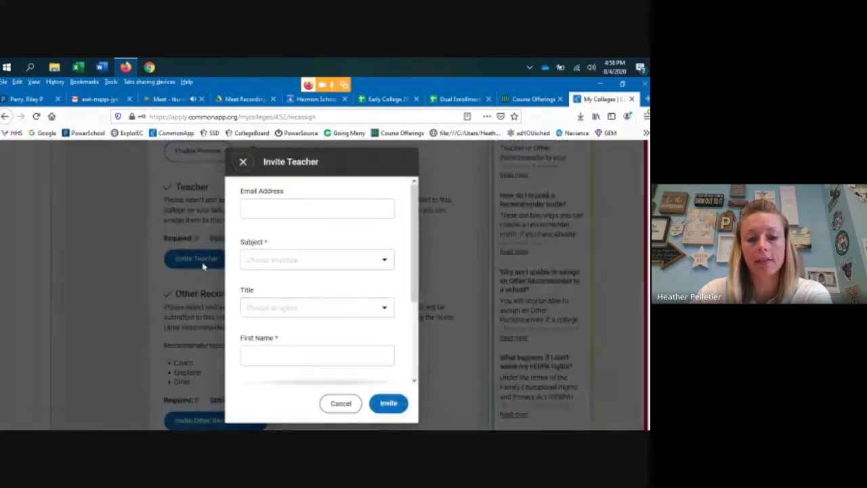
- Enter the teacher's school e-mail address in the invitation form
left_click(316, 209)
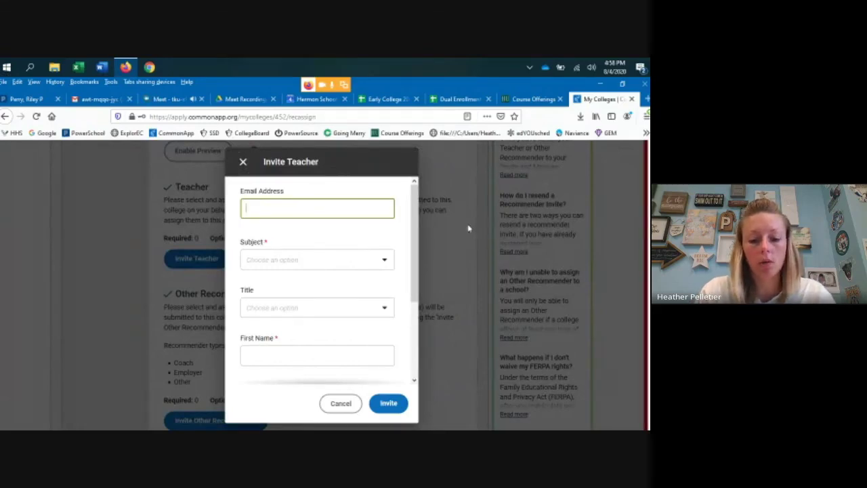
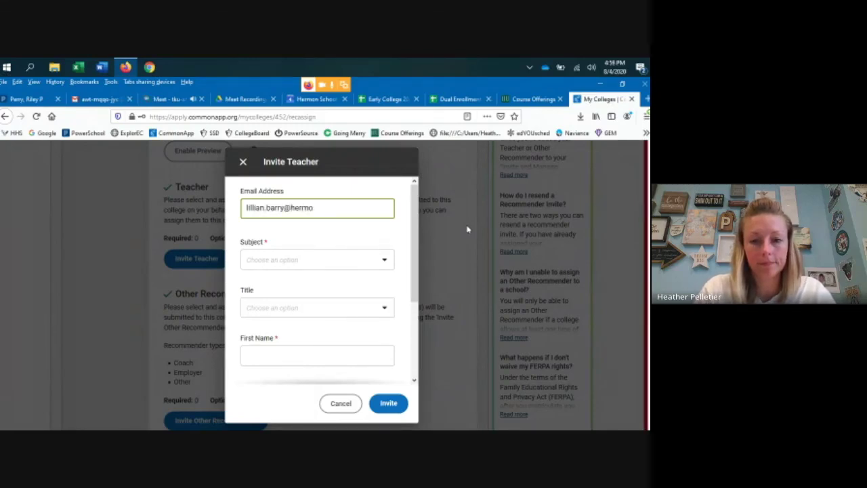
key("Tab")
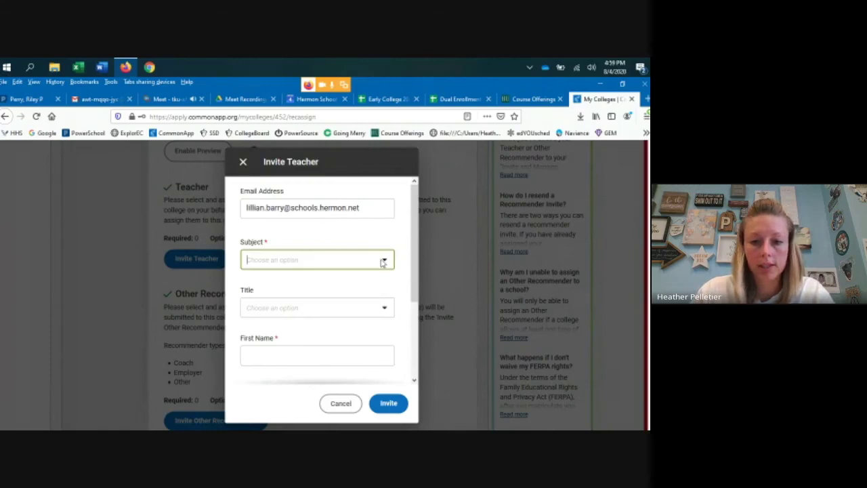
- Set subject to Social Studies and title to Ms., and enter the teacher's first and last name
left_click(383, 261)
left_click(291, 357)
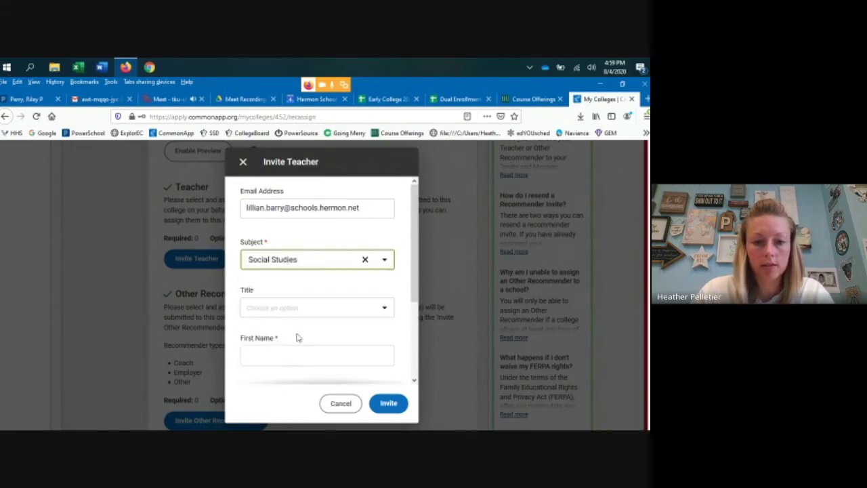
left_click(286, 309)
left_click(274, 368)
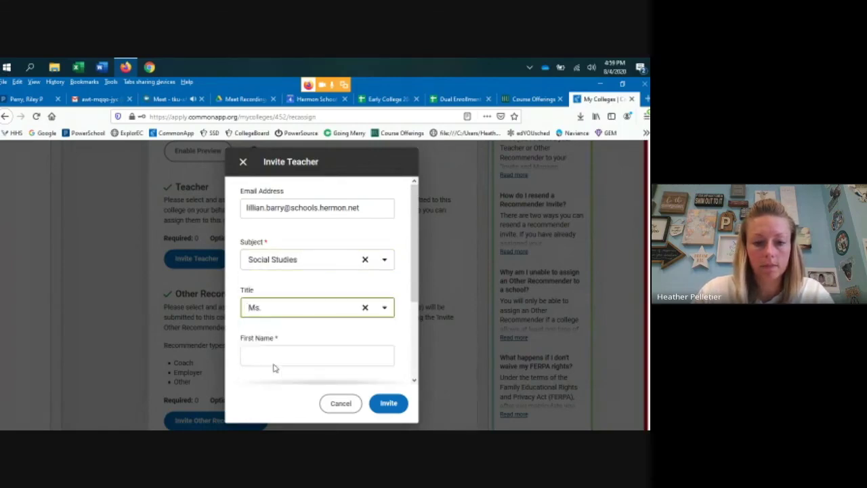
left_click(290, 354)
scroll(291, 354, "down", 3)
left_click(278, 294)
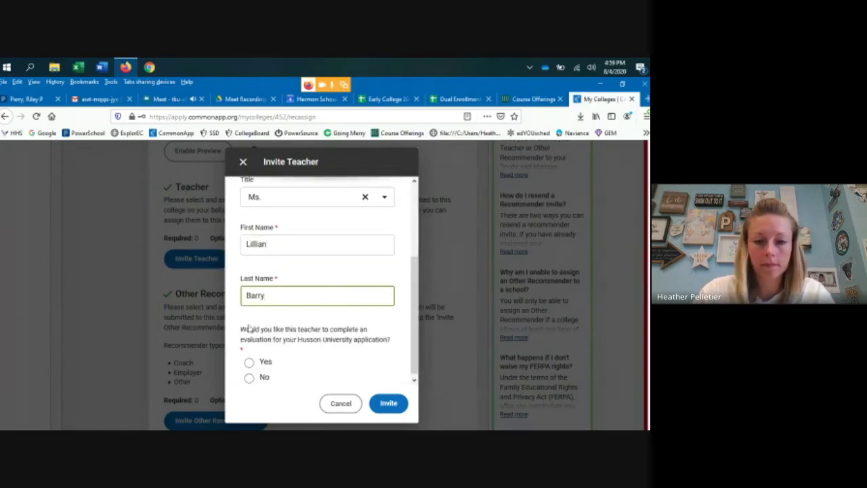
- Choose Yes for completing an evaluation and send the teacher invitation
scroll(290, 340, "down", 1)
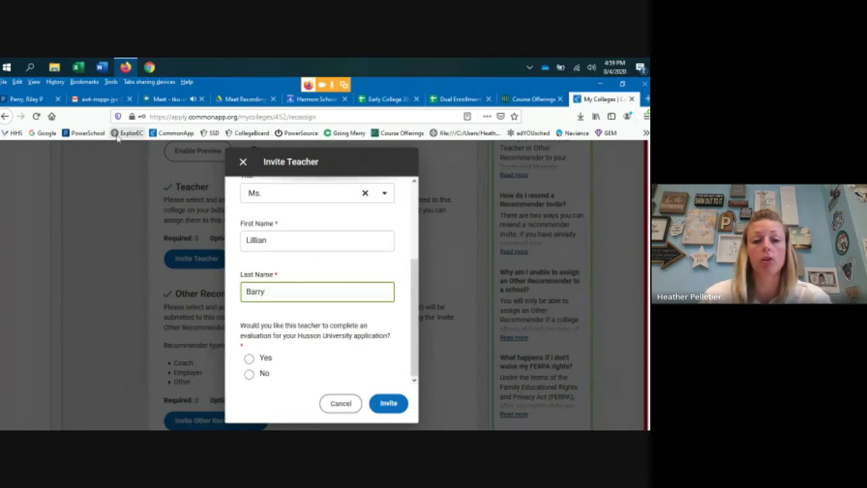
left_click(249, 359)
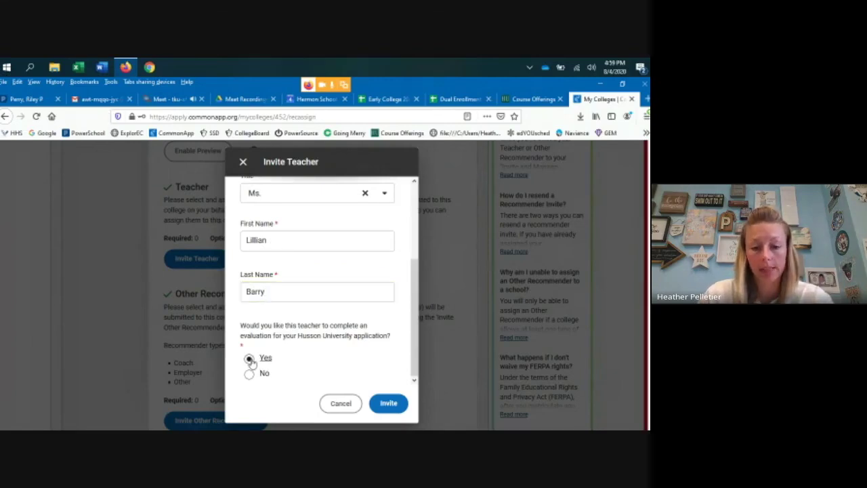
left_click(388, 403)
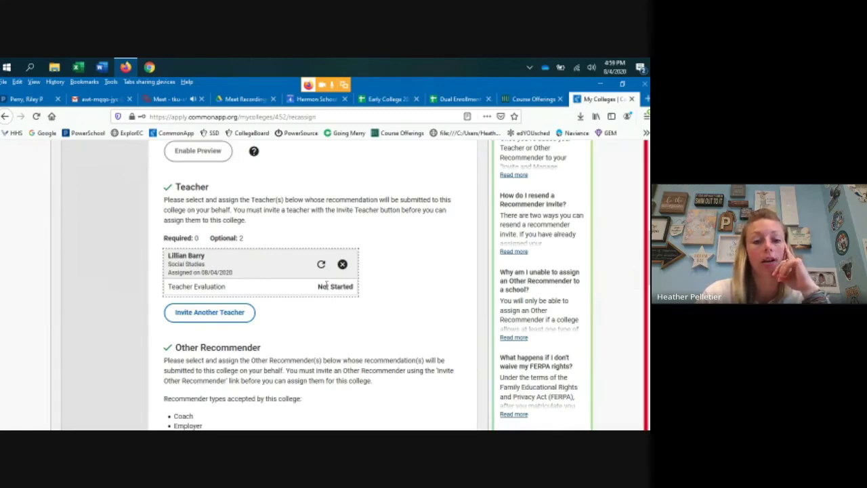
scroll(337, 286, "down", 3)
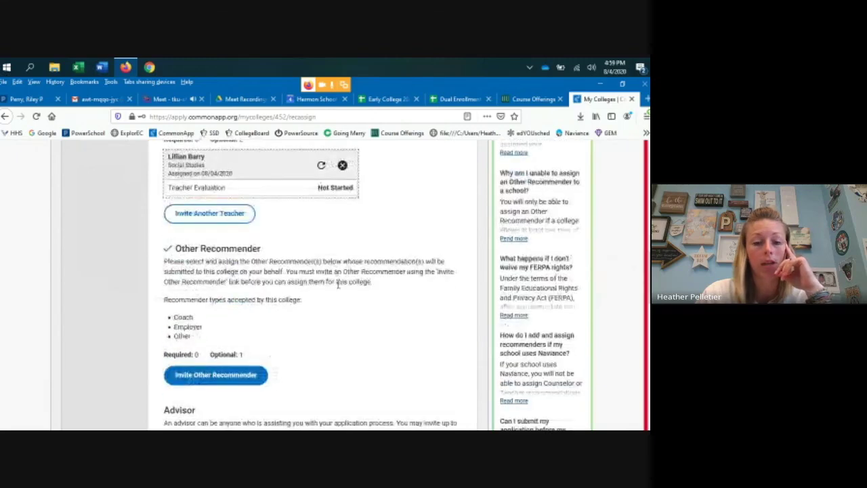
scroll(408, 335, "up", 3)
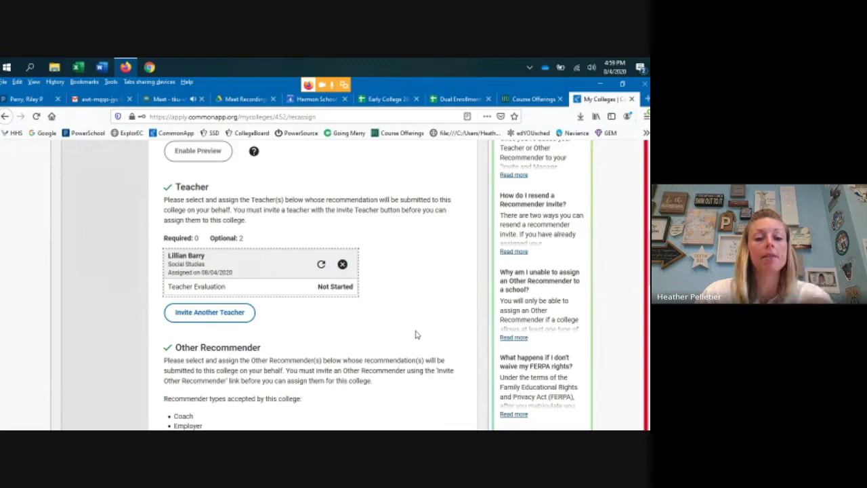
scroll(416, 334, "up", 2)
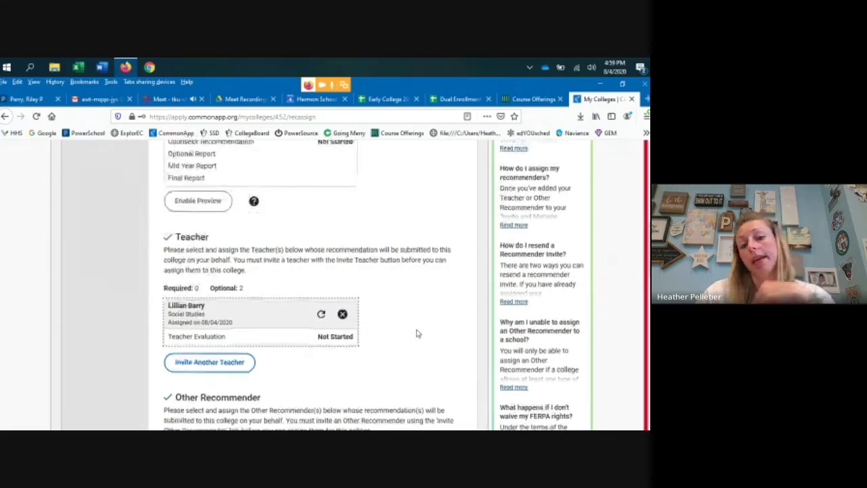
scroll(416, 333, "up", 6)
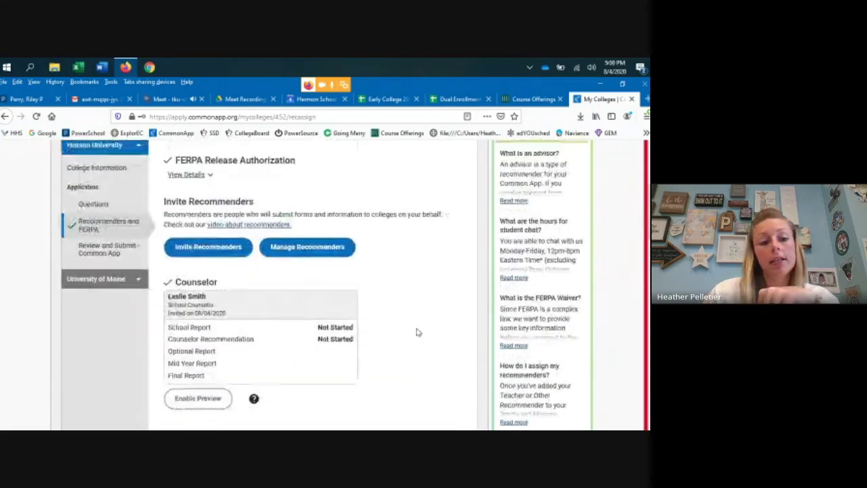
- Open University of Maine's Recommenders and FERPA page and review its Teacher and other recommender sections
left_click(111, 281)
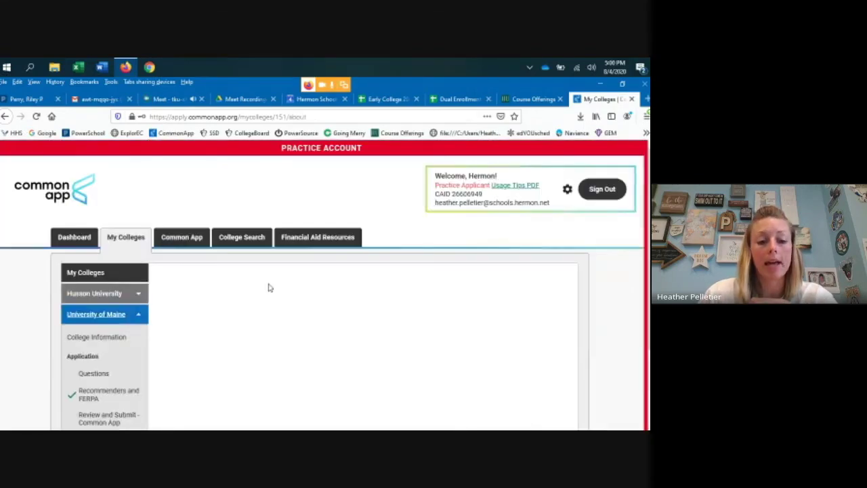
scroll(277, 287, "down", 1)
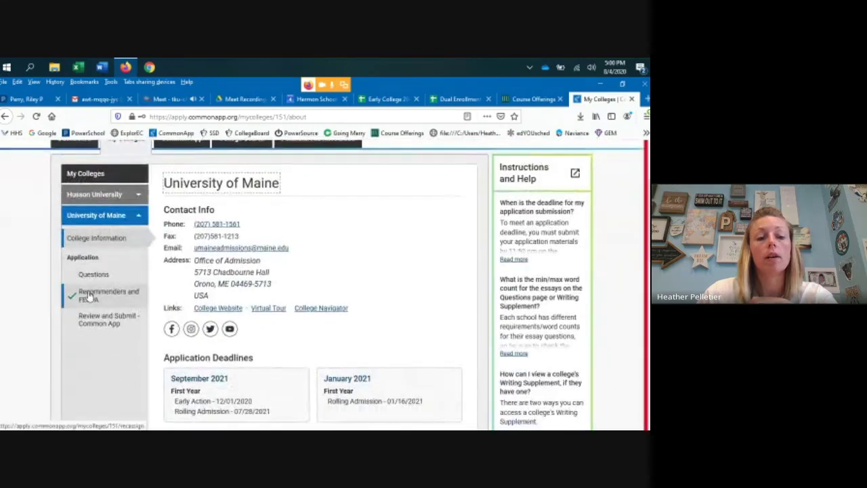
left_click(88, 296)
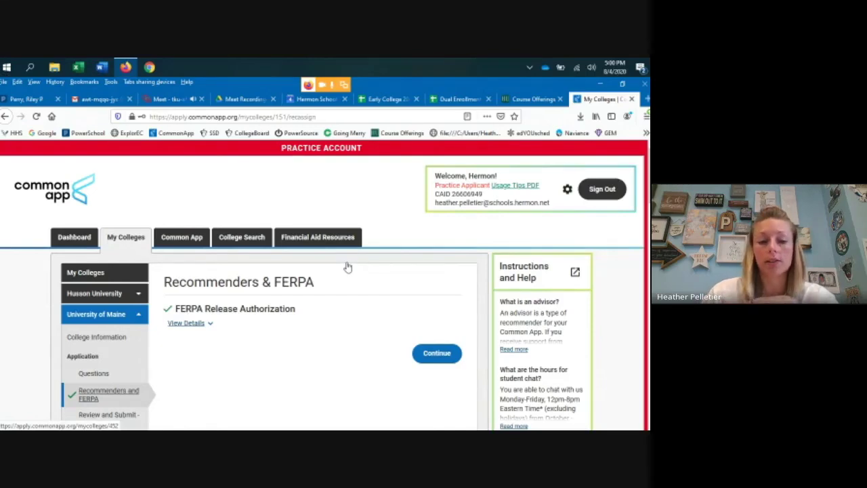
scroll(325, 305, "down", 3)
scroll(361, 334, "down", 1)
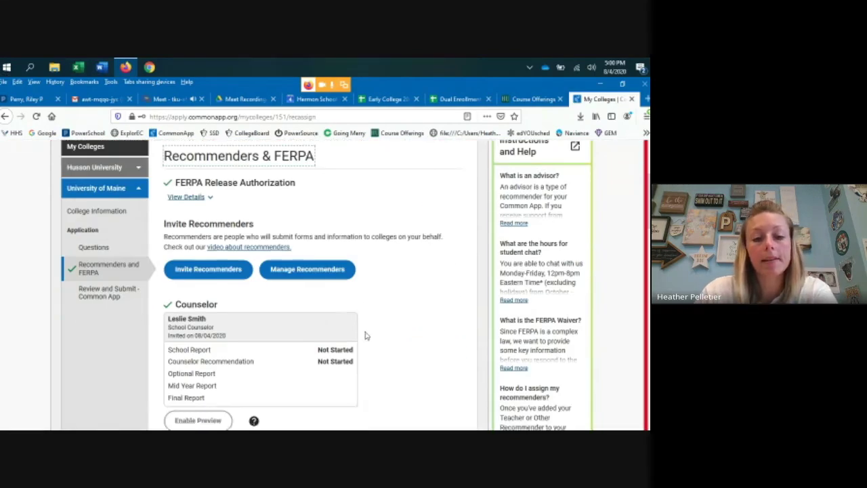
scroll(364, 334, "down", 2)
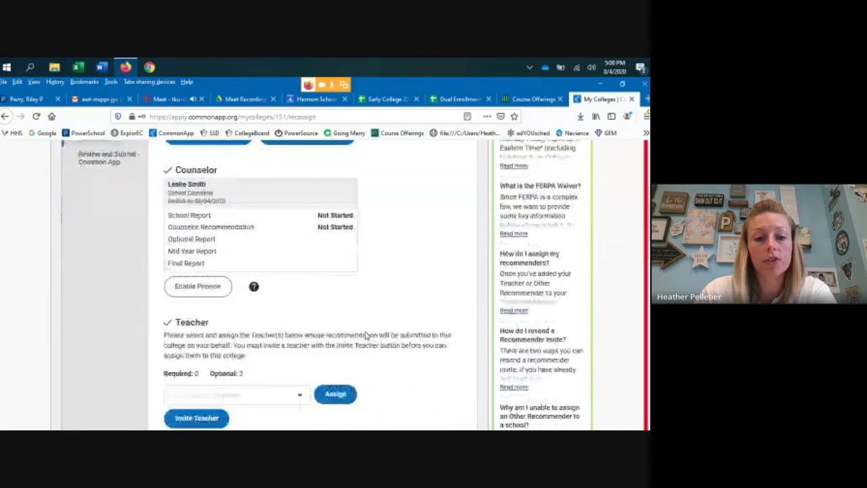
scroll(364, 335, "down", 3)
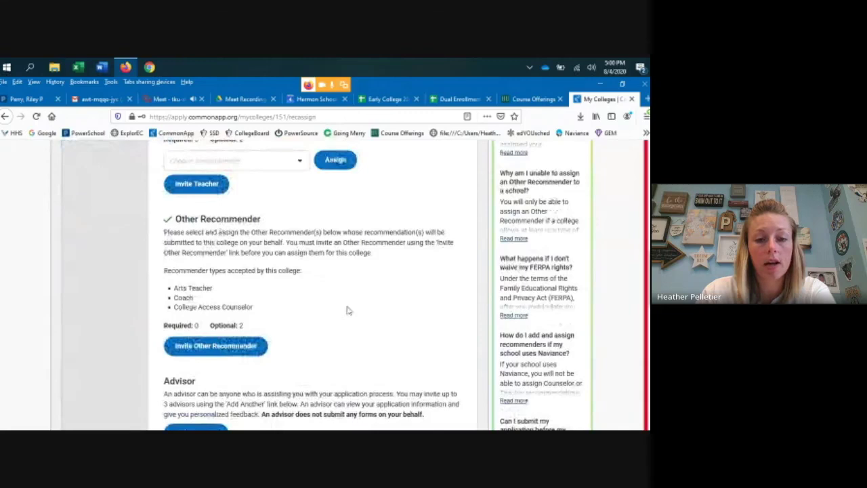
scroll(348, 309, "up", 1)
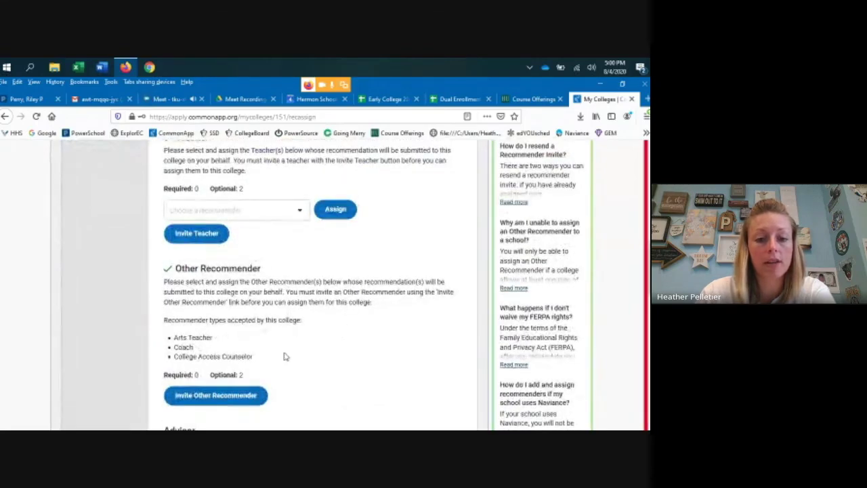
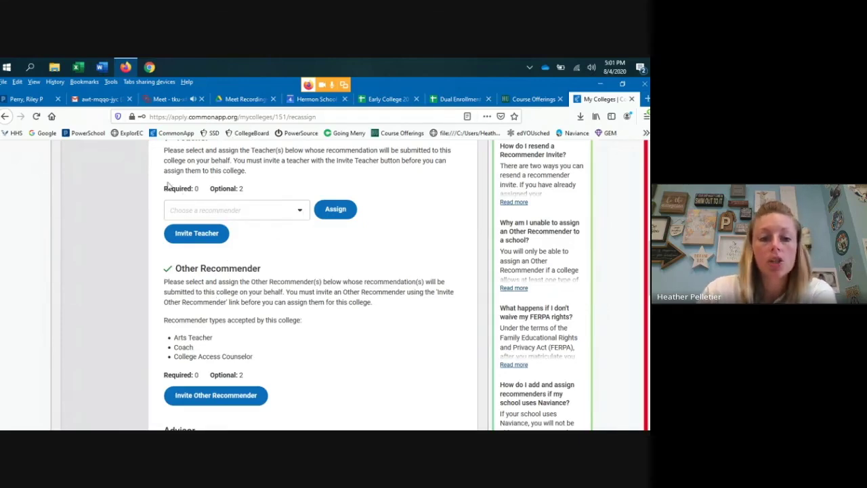
- Assign the Social Studies teacher as University of Maine's teacher recommender from the recommender dropdown
left_click(300, 212)
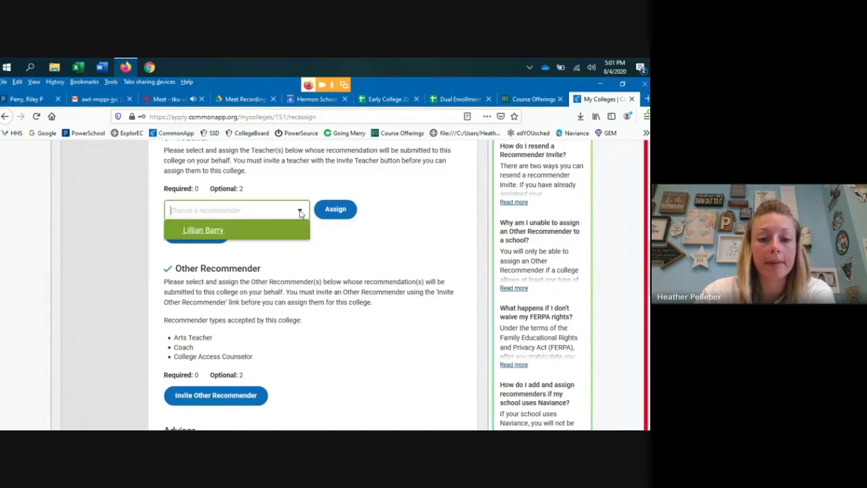
left_click(201, 232)
left_click(332, 211)
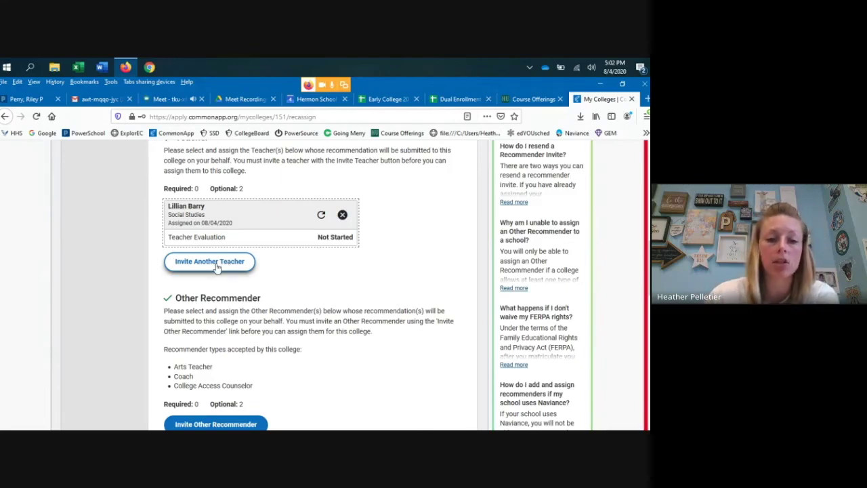
scroll(341, 262, "down", 3)
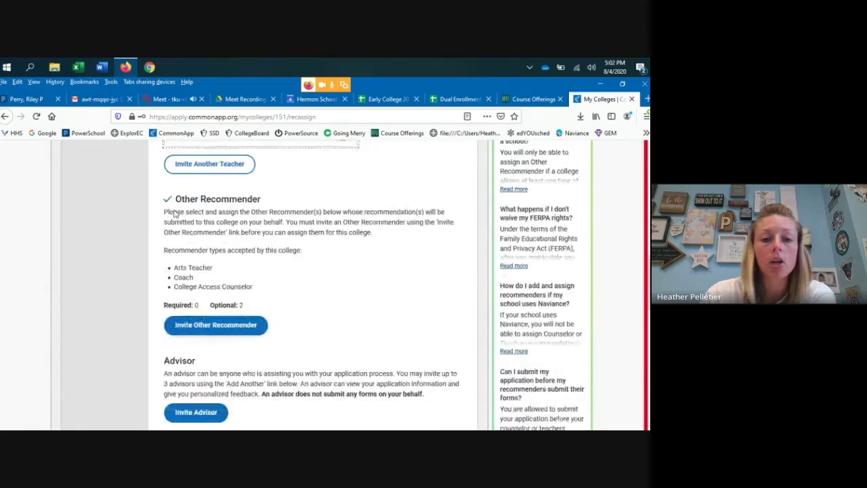
left_click(223, 328)
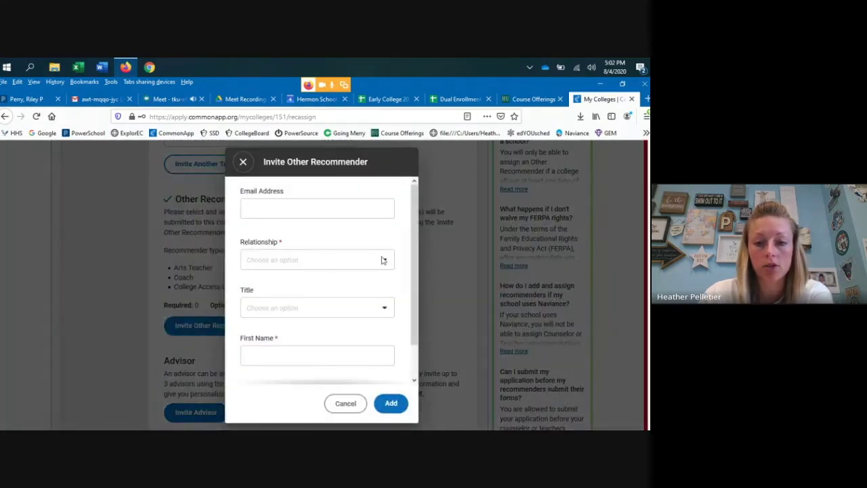
left_click(382, 260)
scroll(340, 299, "down", 3)
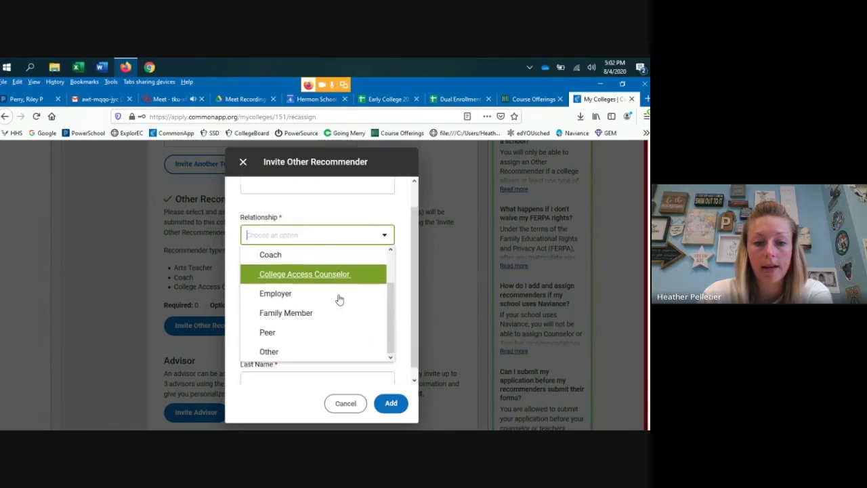
scroll(338, 299, "down", 1)
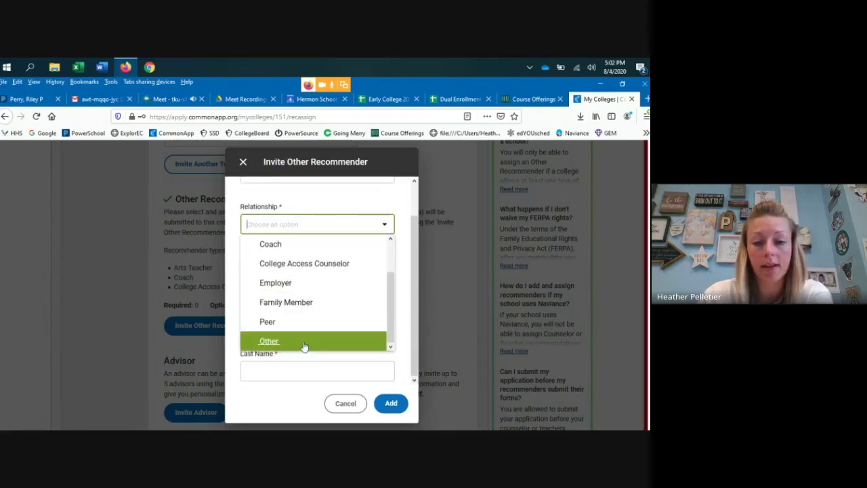
left_click(402, 300)
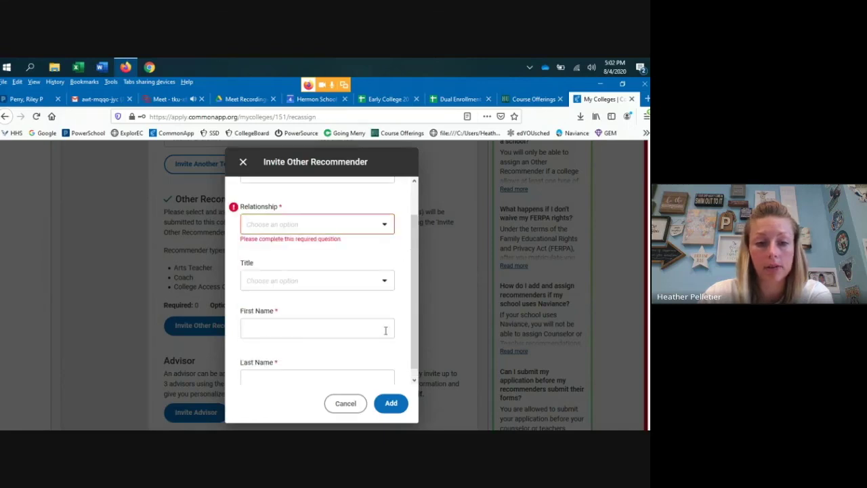
left_click(345, 402)
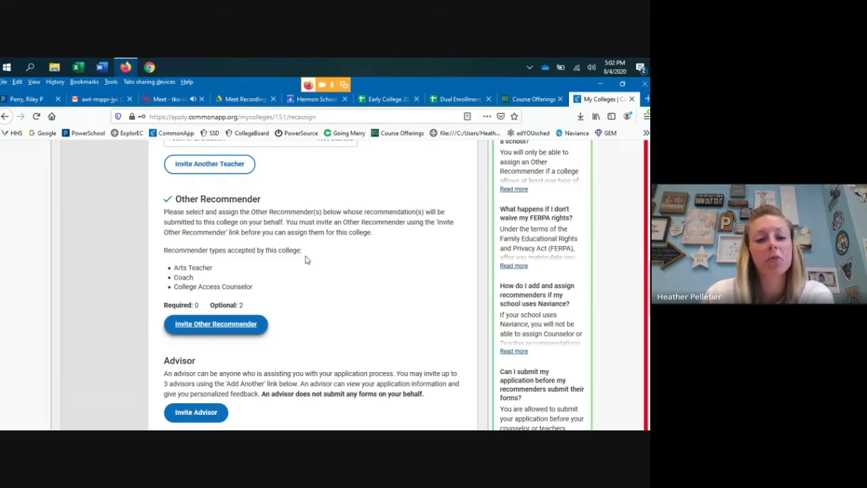
scroll(306, 258, "down", 1)
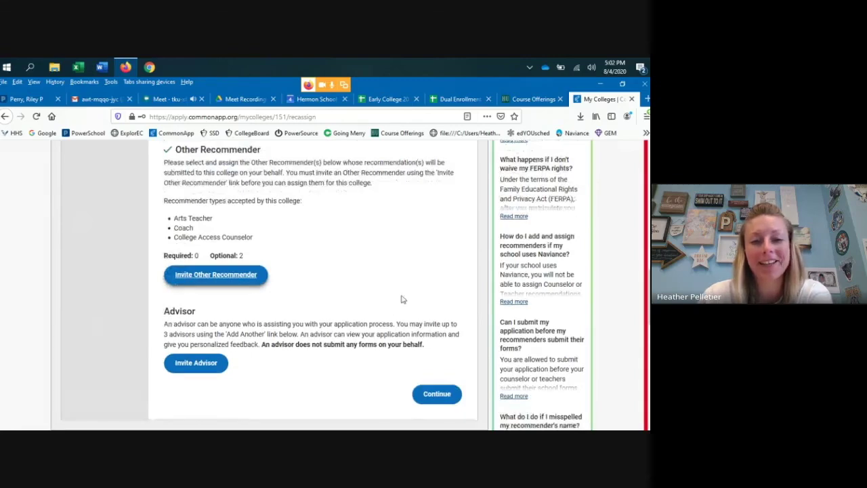
scroll(337, 311, "up", 6)
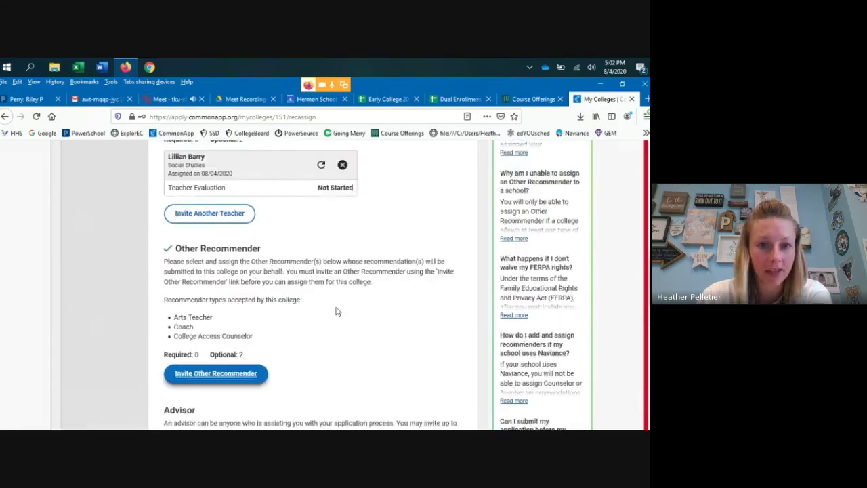
scroll(440, 318, "up", 3)
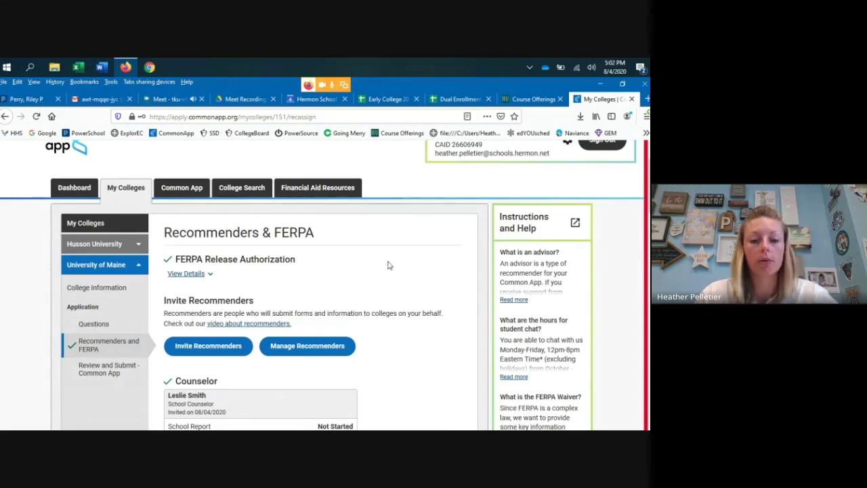
left_click(308, 345)
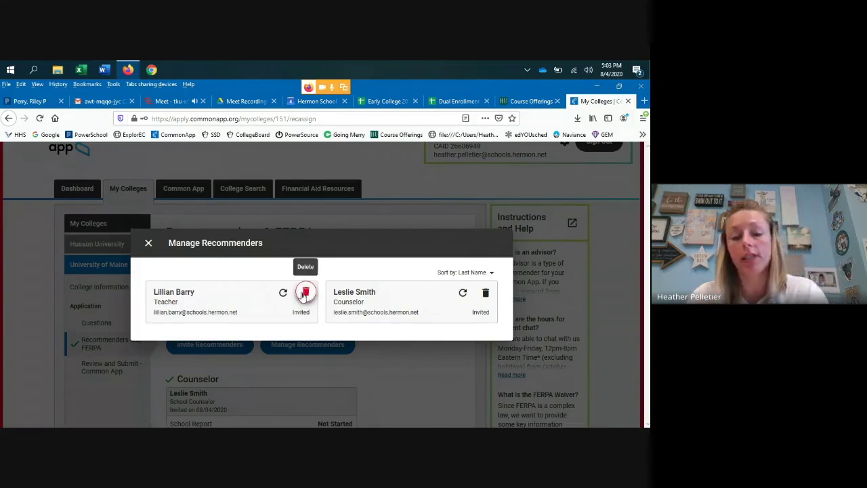
left_click(149, 243)
scroll(274, 319, "down", 5)
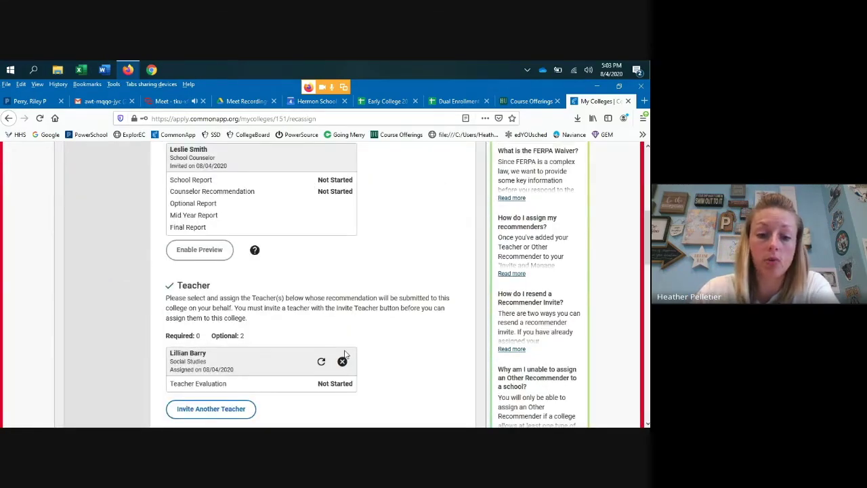
scroll(282, 412, "down", 1)
scroll(282, 411, "down", 1)
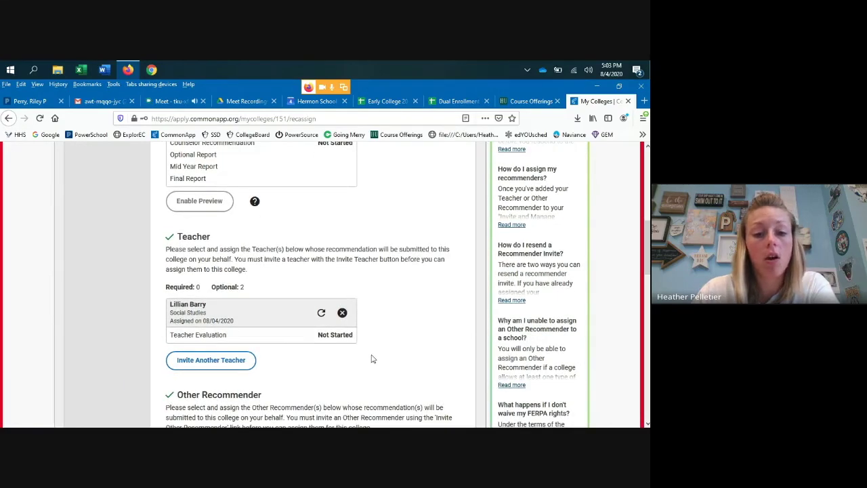
scroll(371, 358, "up", 2)
scroll(372, 358, "up", 5)
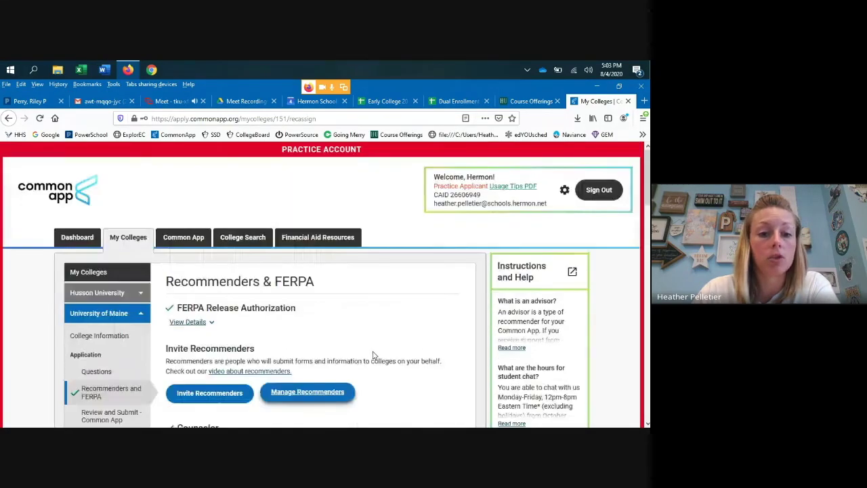
- Go to the dashboard and expand Husson University's application details
left_click(78, 237)
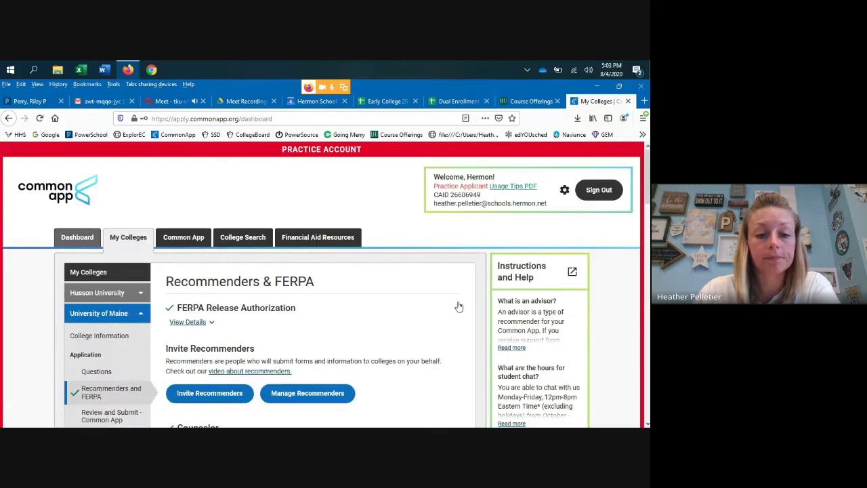
scroll(407, 305, "down", 2)
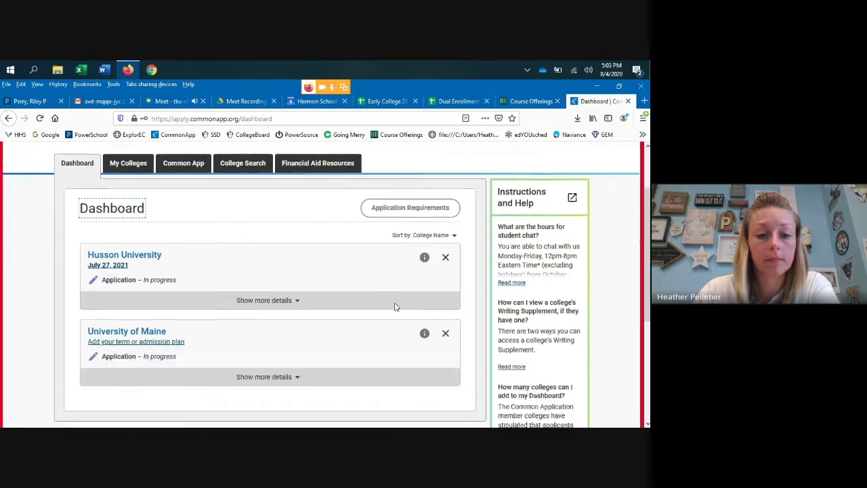
left_click(256, 276)
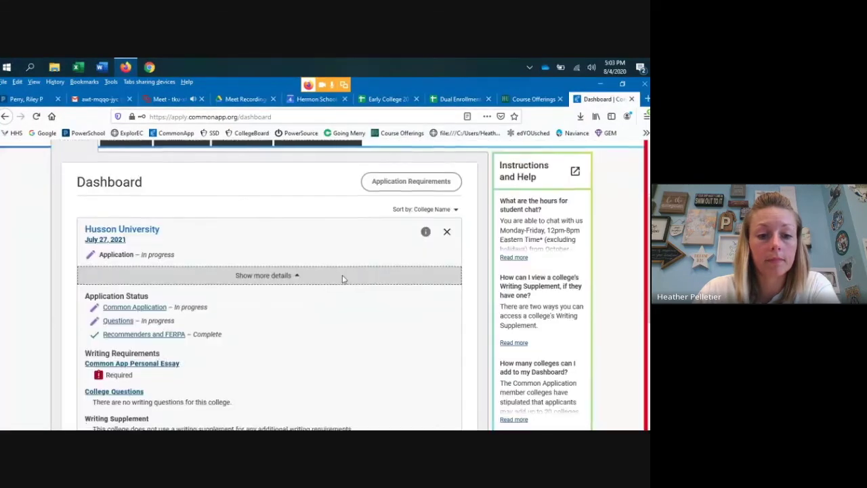
- Open the Application Requirements grid in a new tab
scroll(342, 279, "down", 2)
scroll(342, 279, "down", 3)
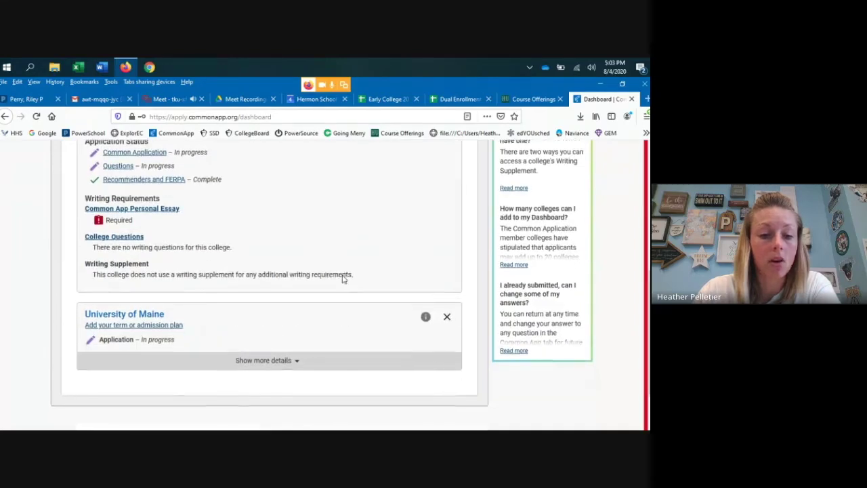
scroll(194, 264, "up", 6)
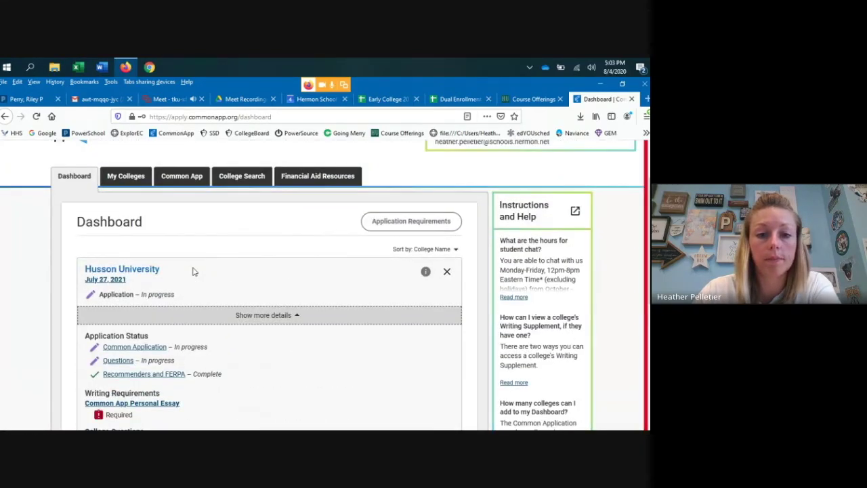
scroll(193, 271, "up", 2)
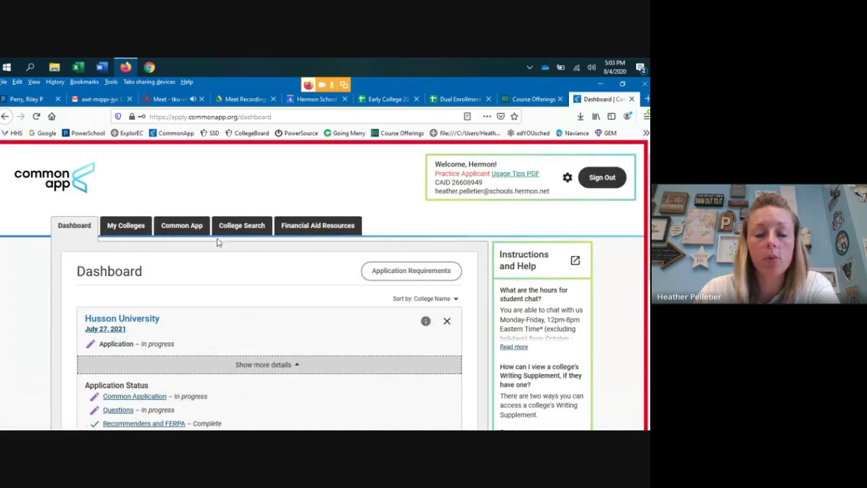
left_click(421, 270)
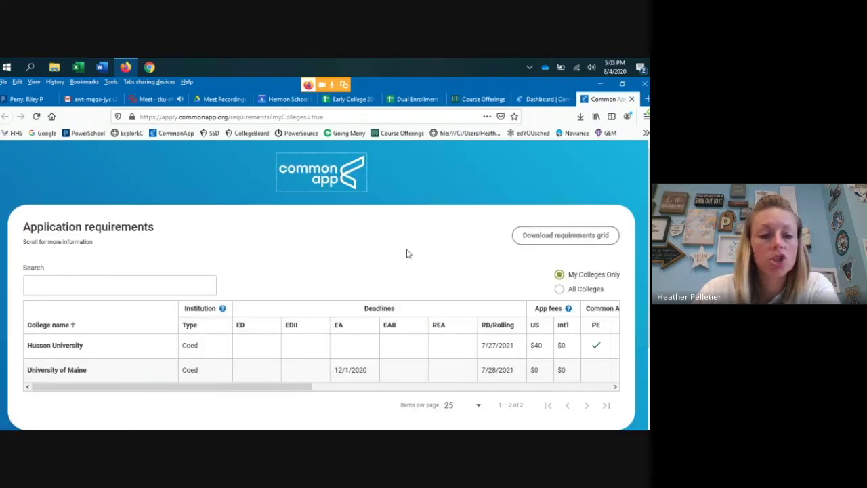
- Review Husson's and Maine's deadlines, fees and test policies across the requirements table, then close the tab with Ctrl+W
scroll(143, 291, "down", 3)
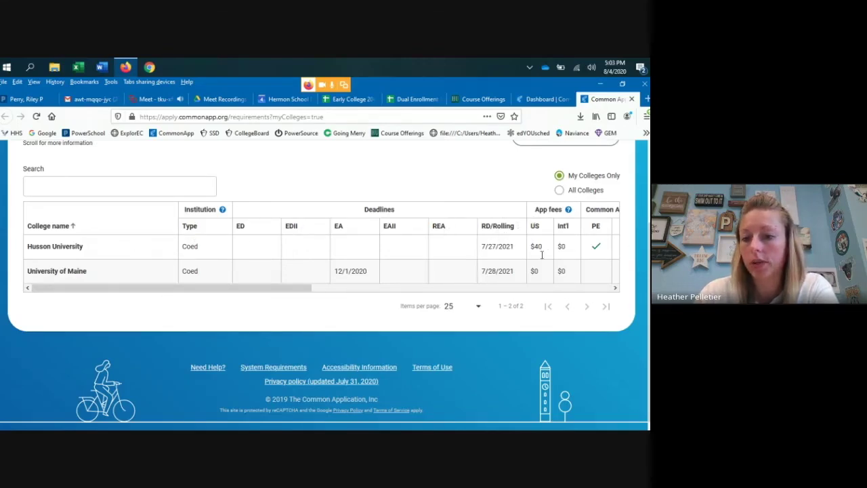
left_click(616, 288)
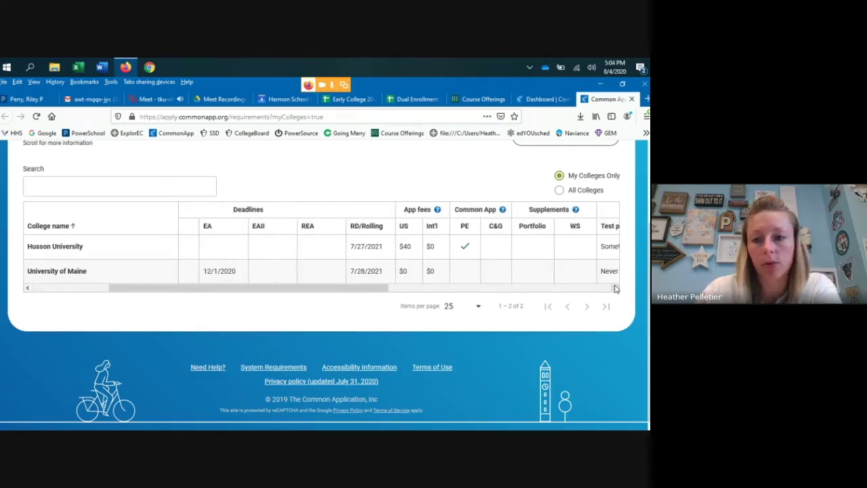
scroll(582, 268, "up", 3)
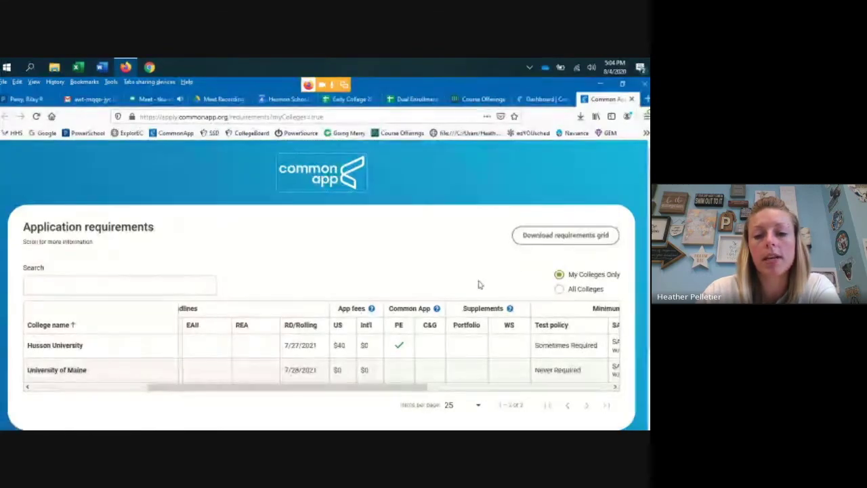
scroll(479, 283, "down", 3)
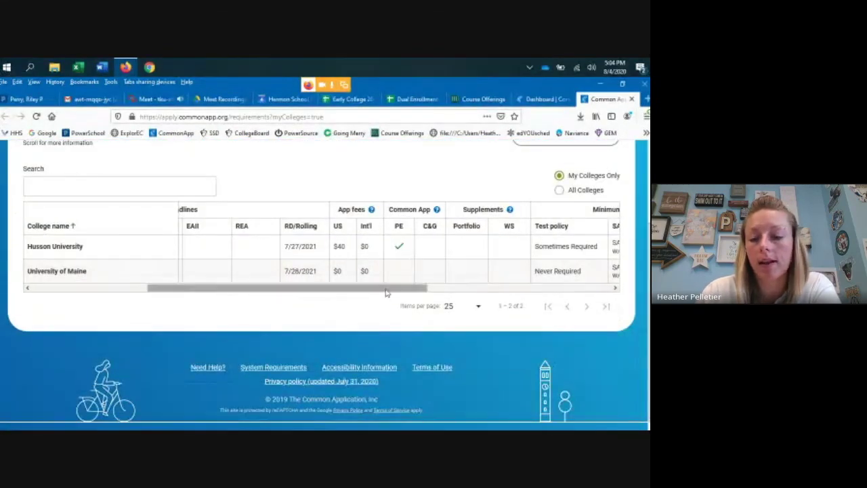
left_click_drag(386, 291, 504, 292)
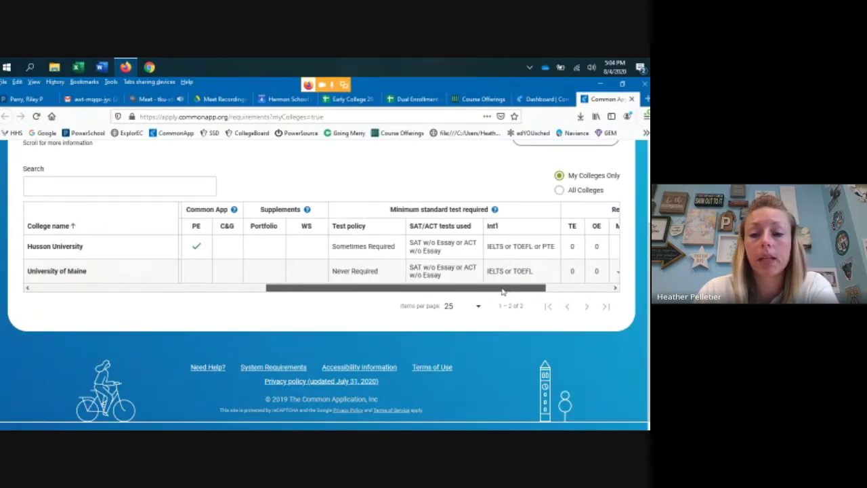
left_click_drag(505, 292, 265, 288)
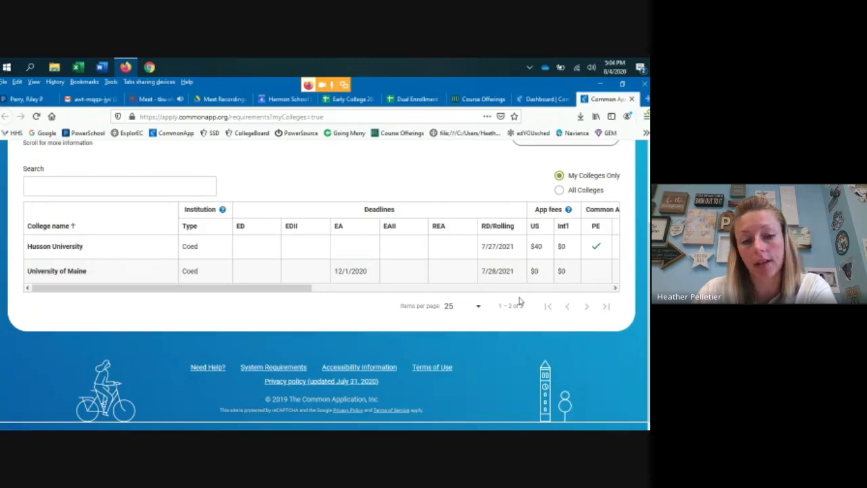
scroll(526, 258, "up", 3)
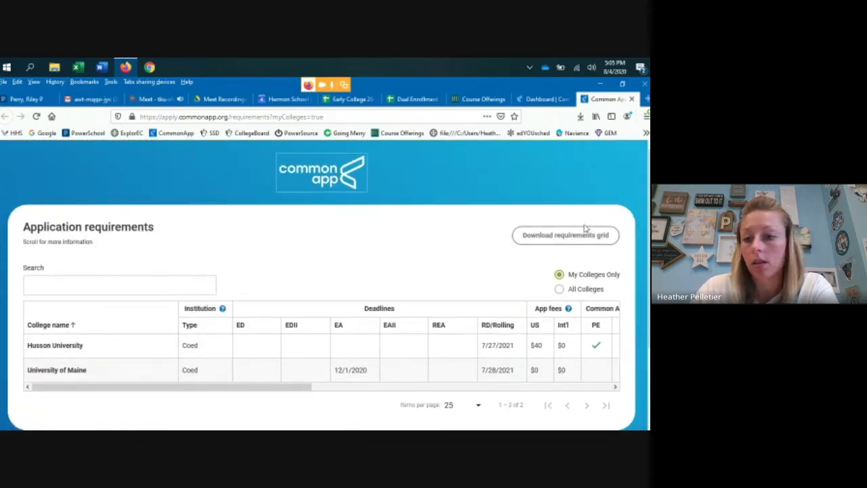
key("ctrl+w")
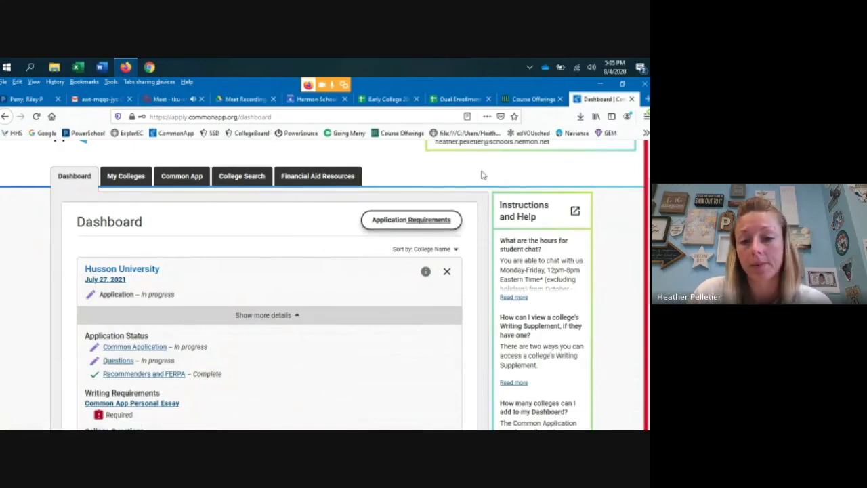
scroll(482, 175, "up", 1)
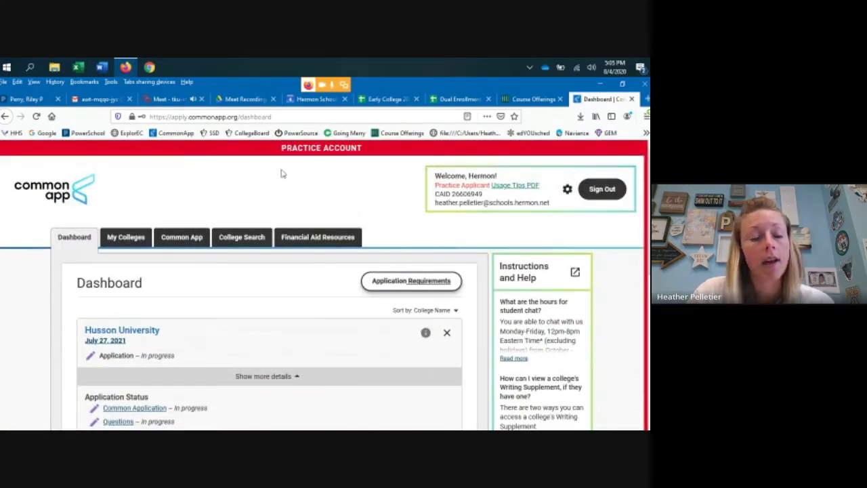